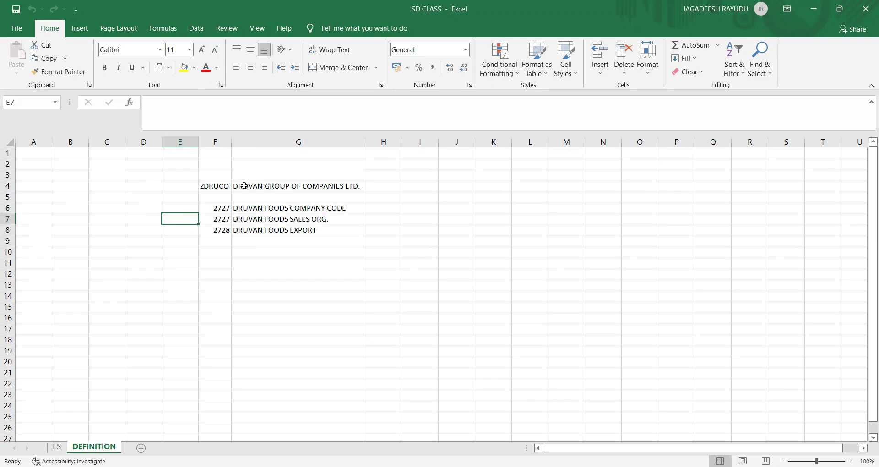
Examine the codes and descriptions of the group company and the foods company code in rows 4 and 6 of the DEFINITION sheet.
left_click(251, 240)
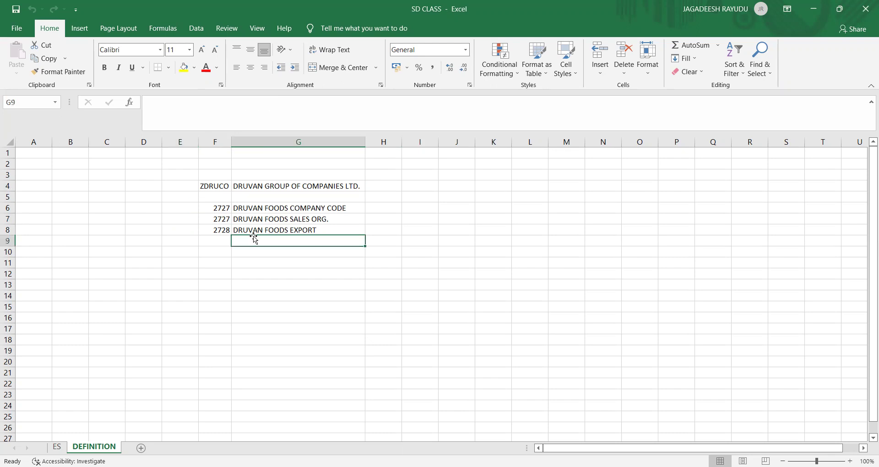
left_click(207, 187)
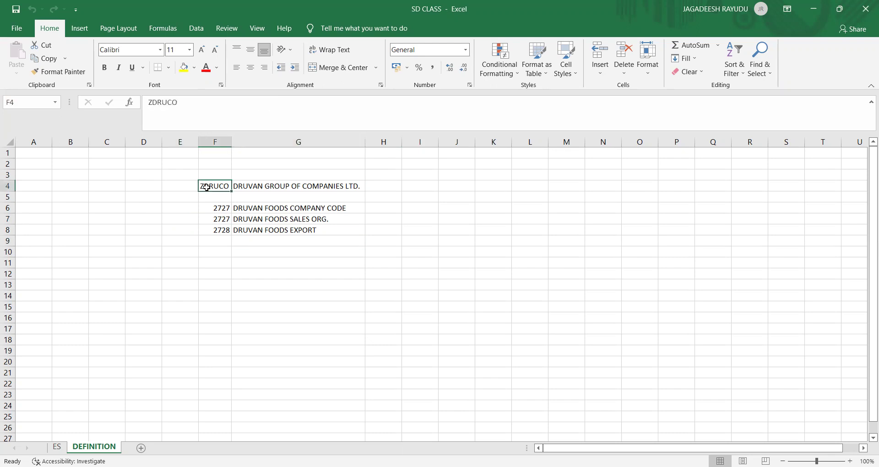
left_click(276, 186)
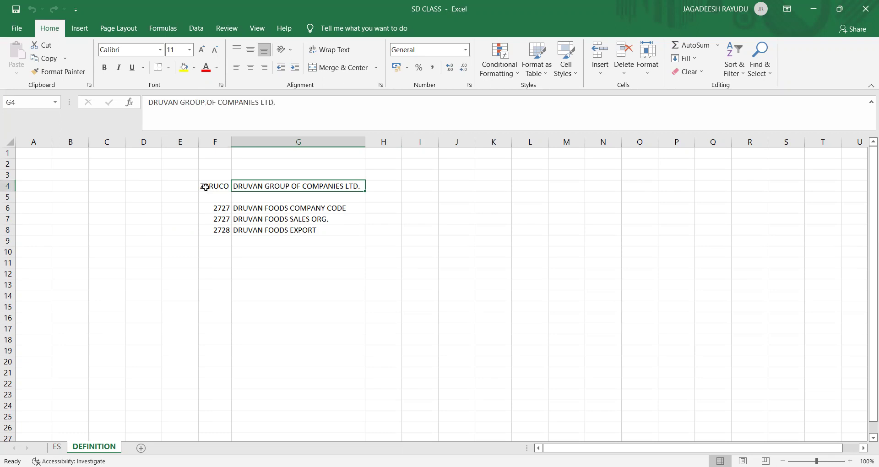
left_click(206, 187)
left_click(255, 186)
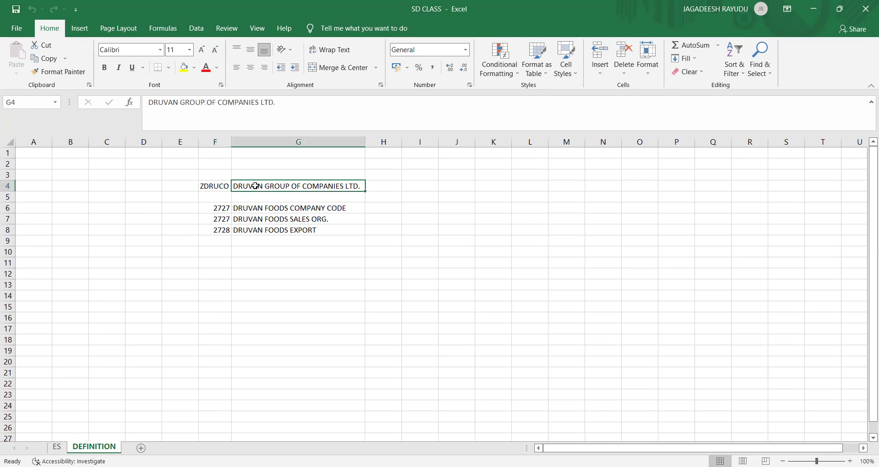
left_click(218, 186)
left_click(219, 207)
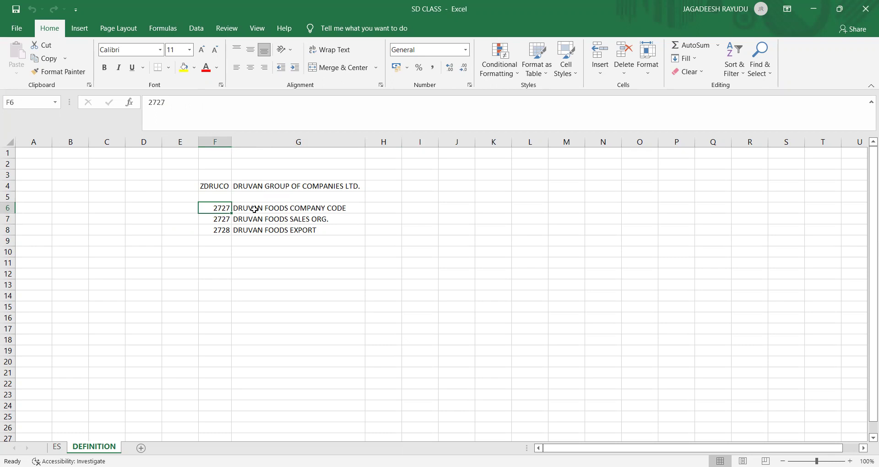
left_click(270, 209)
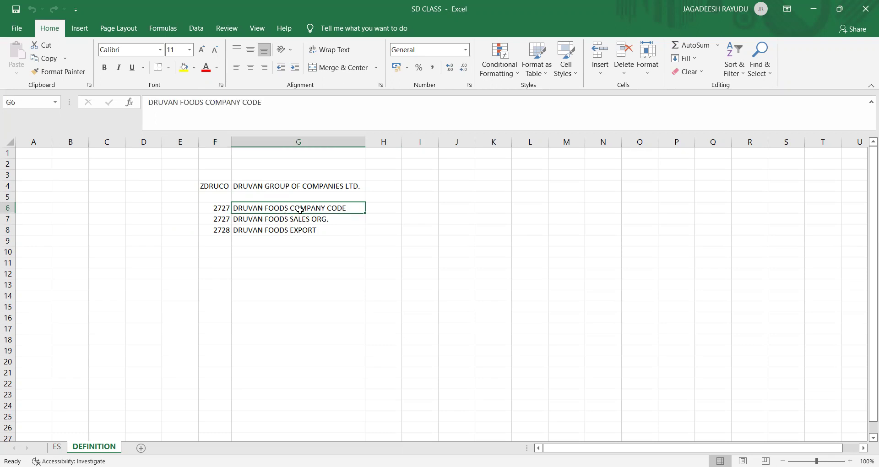
left_click(219, 211)
left_click(380, 210)
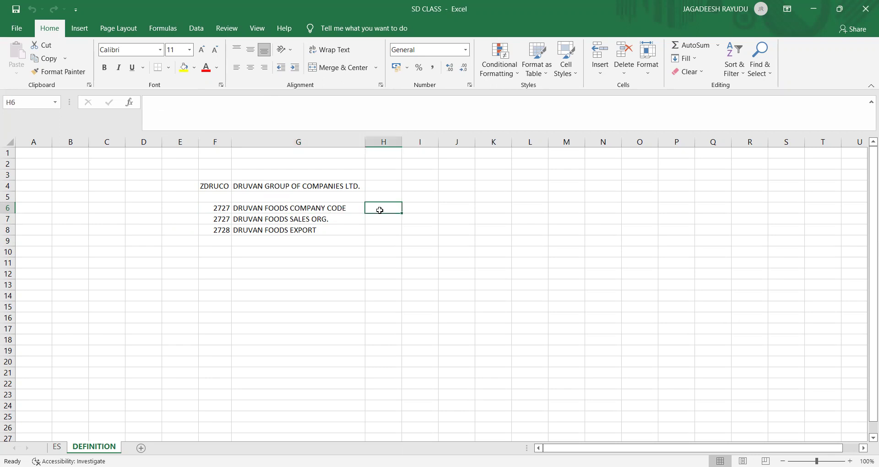
left_click(416, 207)
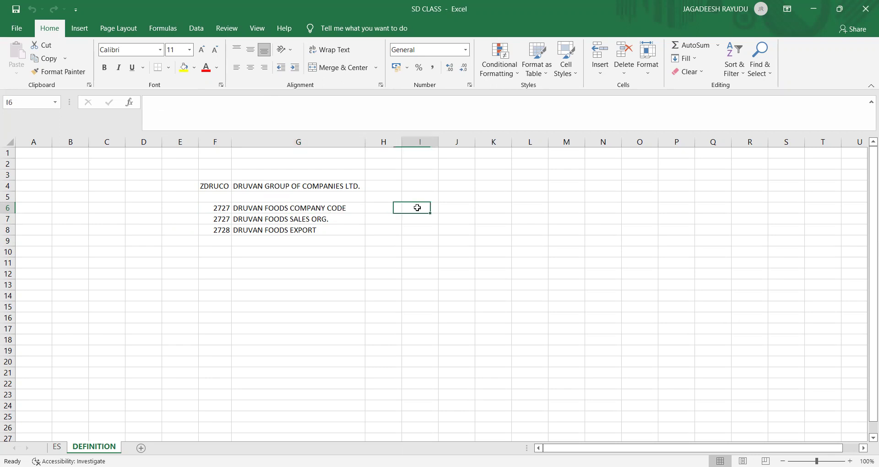
left_click(381, 208)
left_click(416, 207)
left_click(383, 209)
left_click(425, 205)
left_click(378, 209)
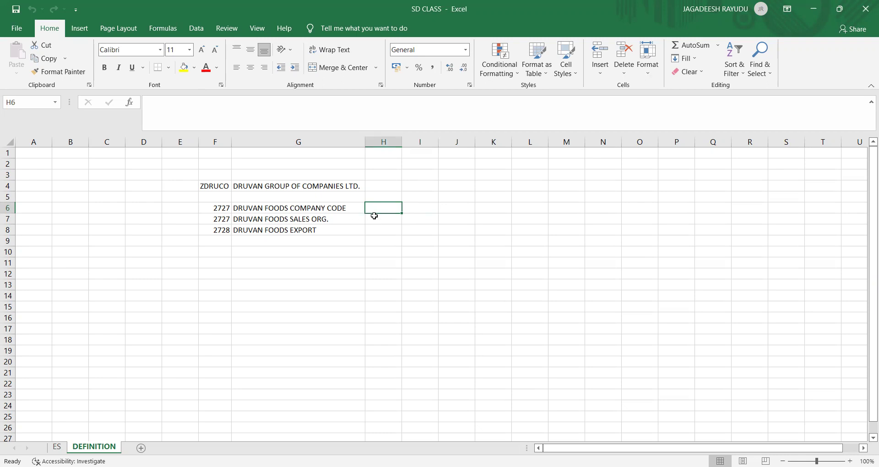
Review the sales organization and export descriptions in G7 and G8 of the DEFINITION sheet.
left_click(256, 223)
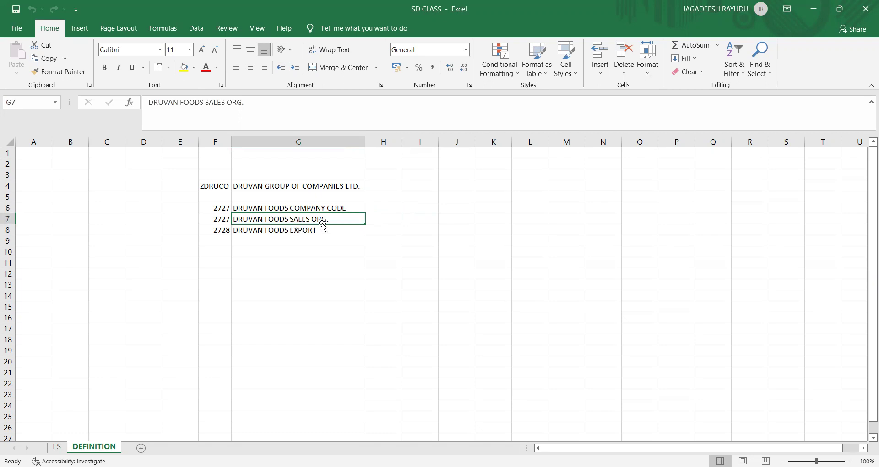
left_click(276, 231)
key("Down")
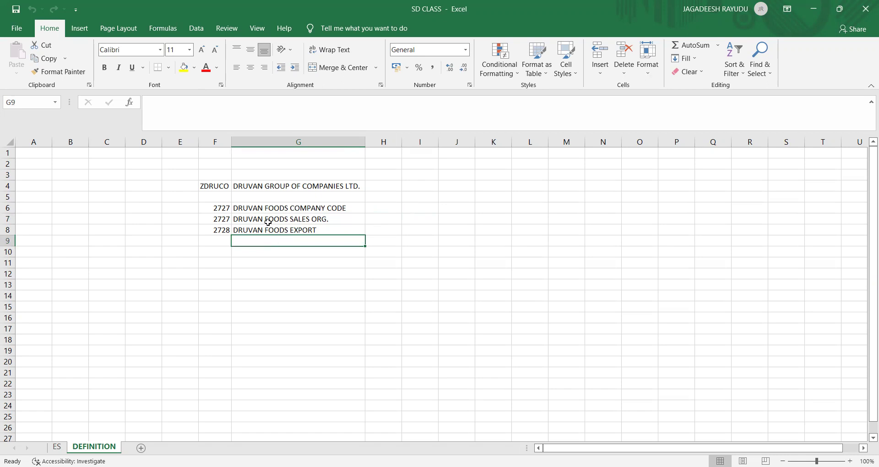
left_click(268, 221)
left_click(268, 231)
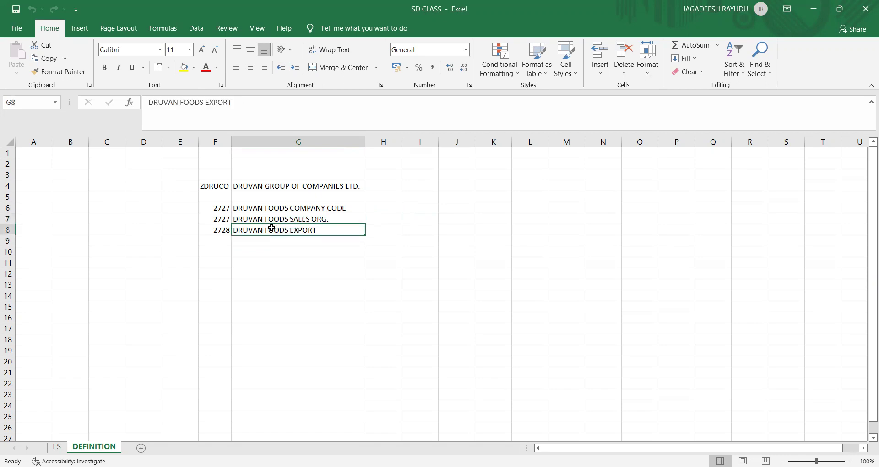
left_click(277, 221)
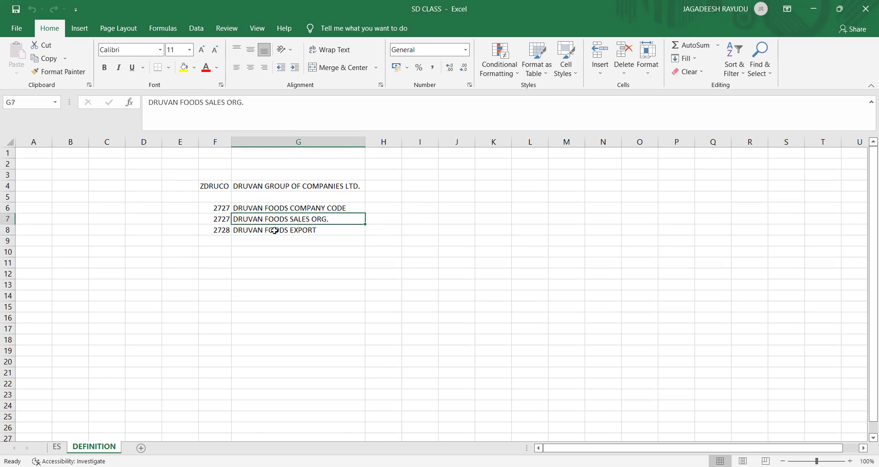
left_click(276, 230)
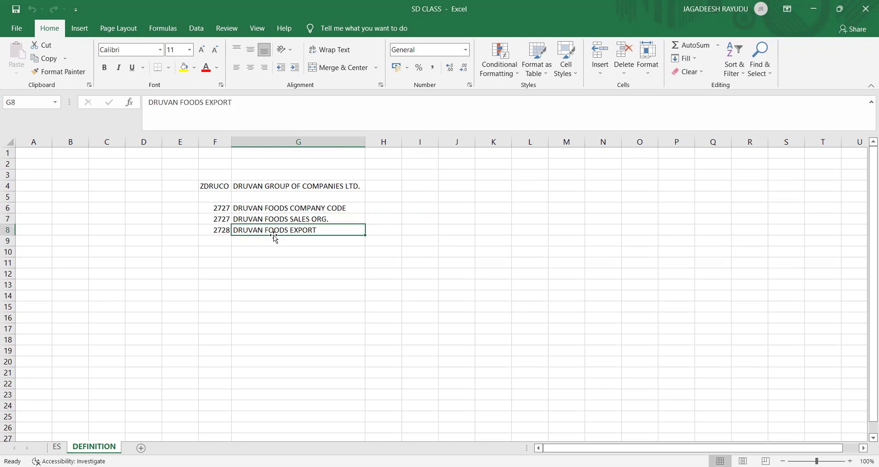
left_click(206, 264)
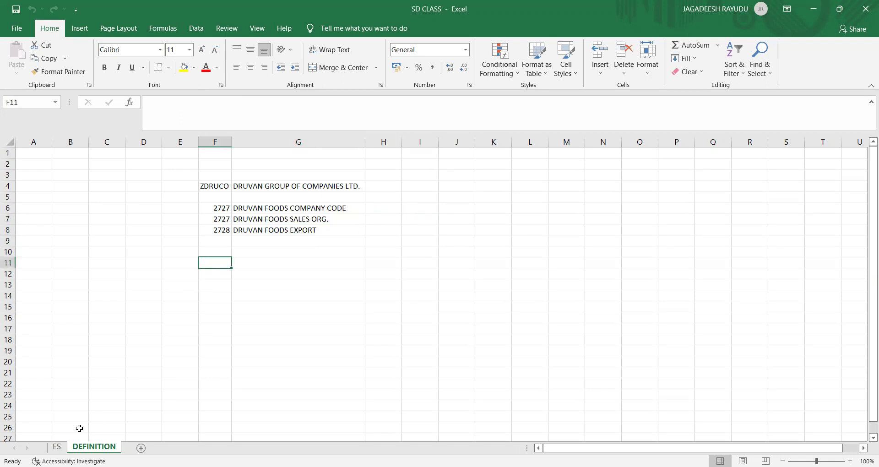
Examine the domestic and export plants, the sales organization and the biscuit product entries on the ES sheet.
left_click(61, 450)
left_click(201, 271)
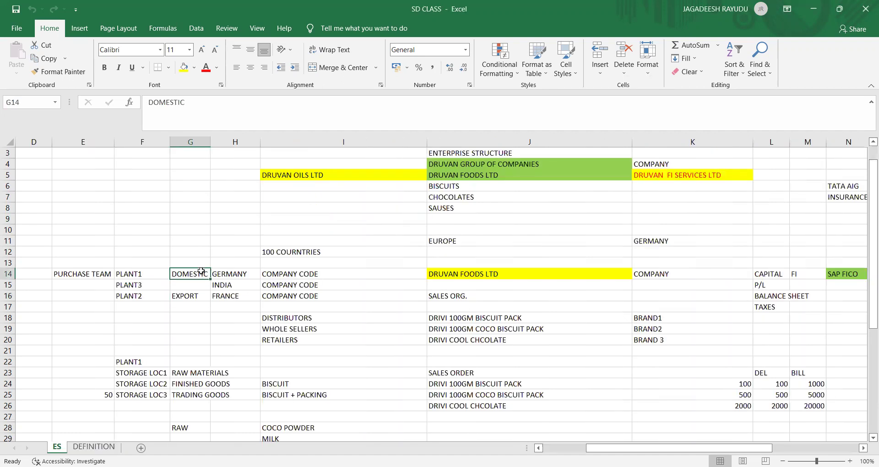
left_click(196, 296)
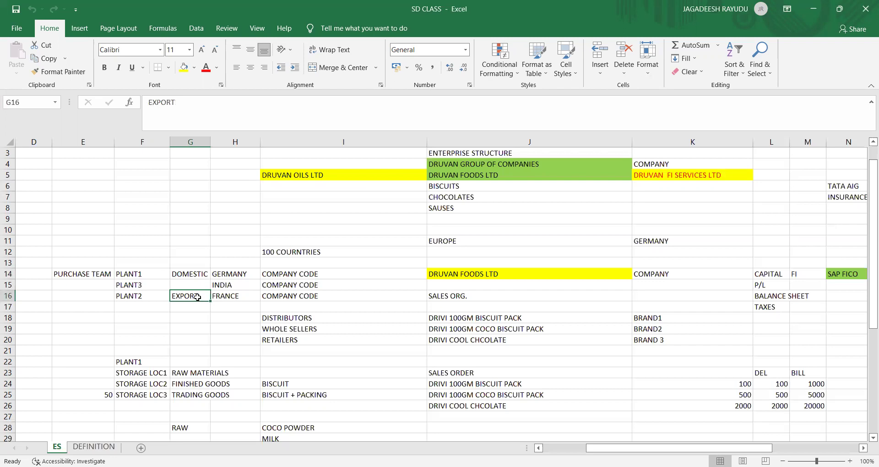
left_click(447, 296)
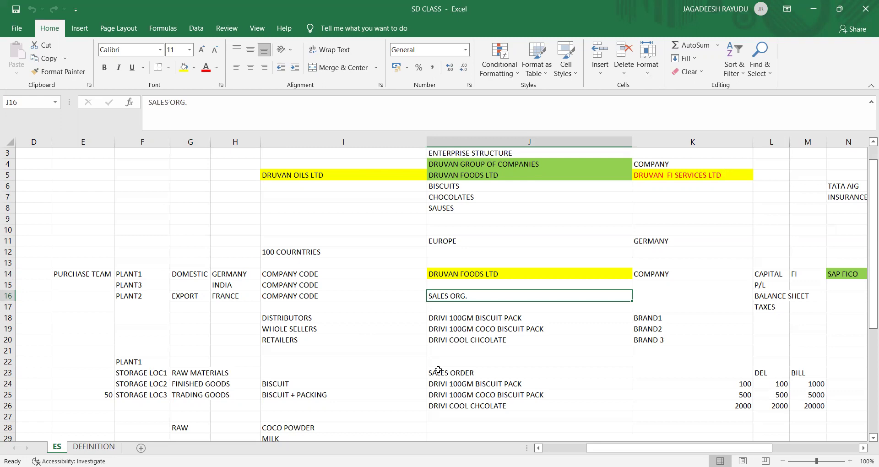
left_click(332, 393)
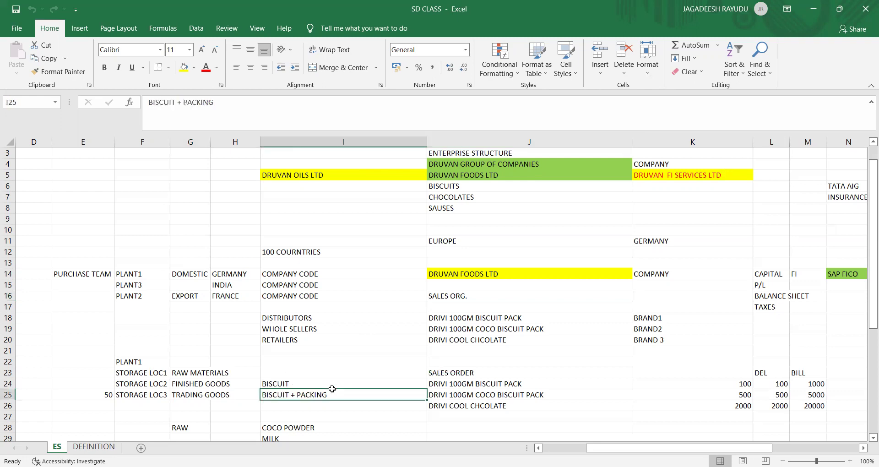
left_click(325, 384)
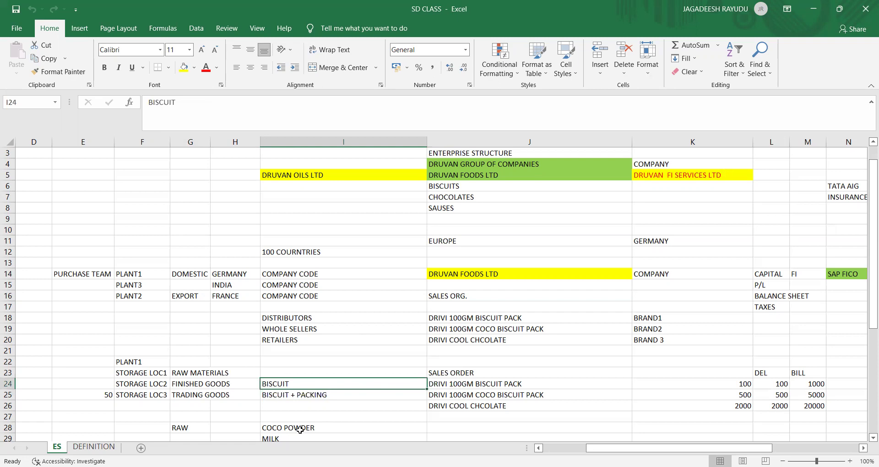
left_click(314, 404)
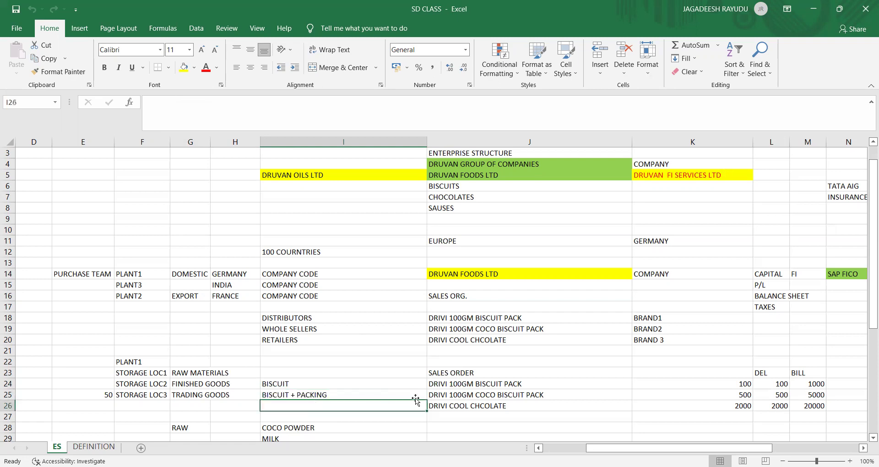
left_click(432, 403)
left_click(339, 384)
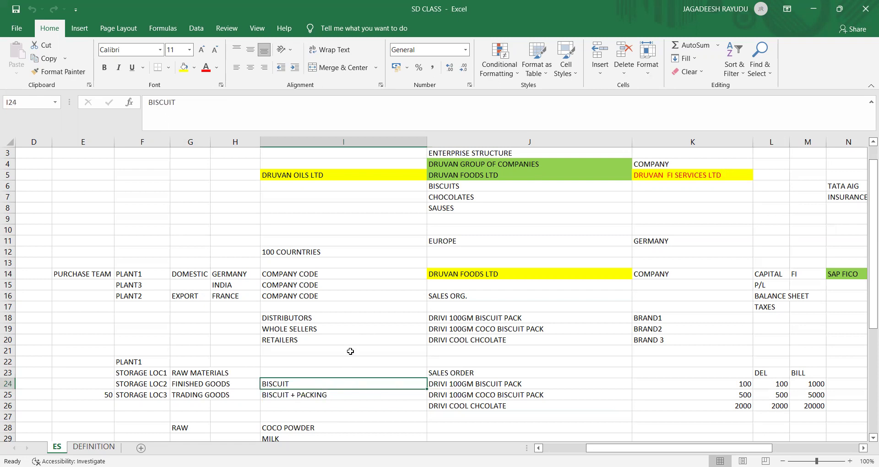
Review the distributor, whole seller and retailer entries in I18 to I20 of the ES sheet.
left_click(308, 317)
left_click(296, 332)
left_click(289, 340)
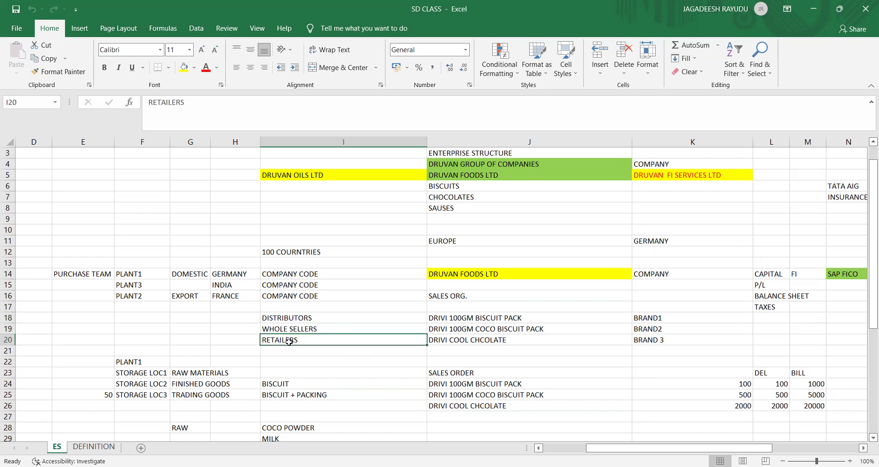
left_click(288, 316)
left_click(287, 337)
left_click(287, 321)
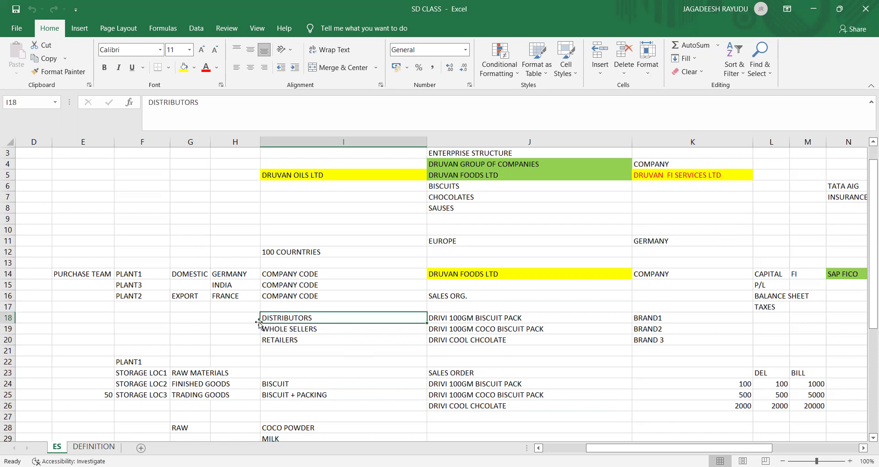
left_click(235, 322)
left_click(282, 319)
left_click(285, 330)
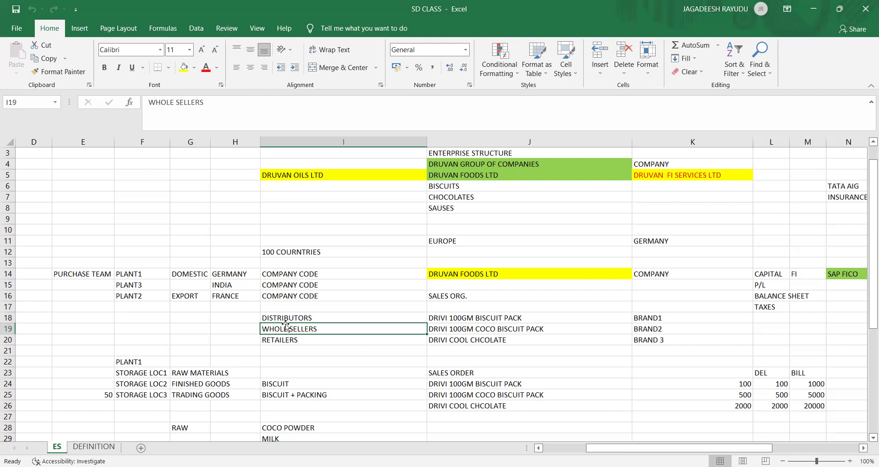
left_click(285, 319)
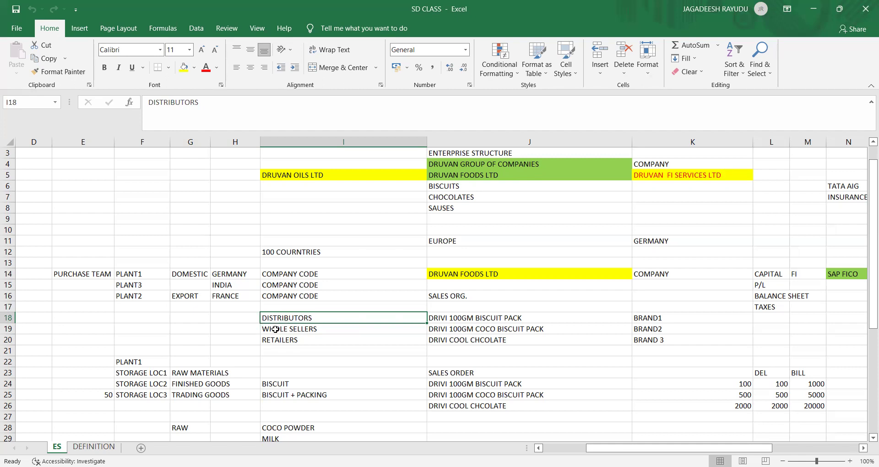
Return to the DEFINITION sheet and enter 2727 in cell F11.
left_click(94, 446)
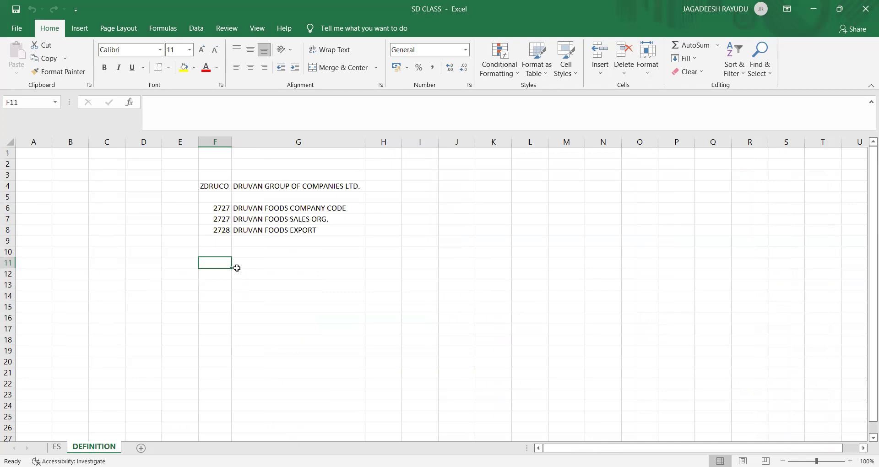
type("2727")
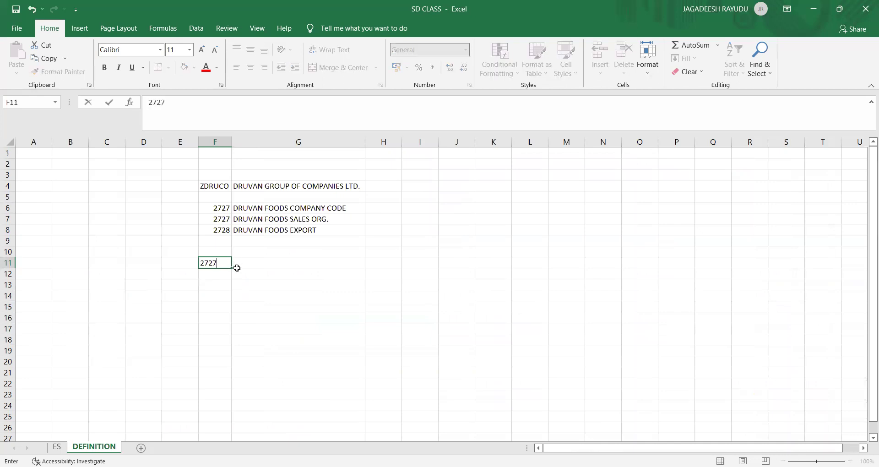
key("Return")
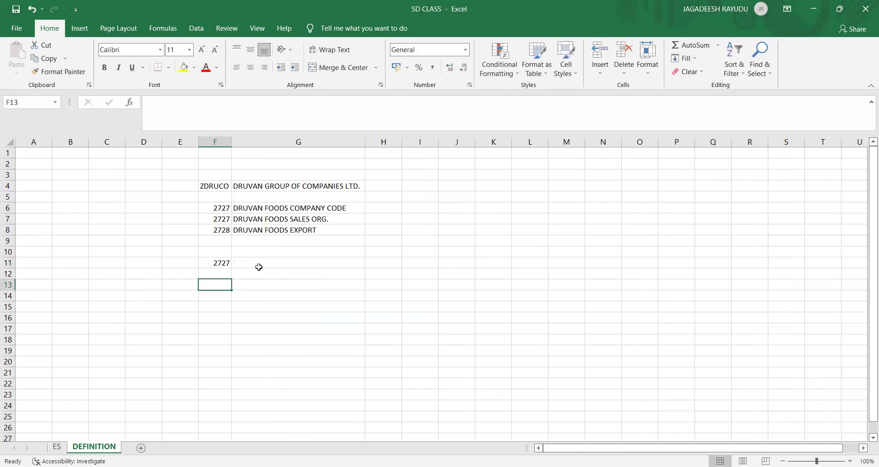
Copy the DRUVAN FOODS COMPANY CODE description from G6 into G11, beside the new 2727 code.
left_click(256, 268)
left_click(264, 209)
key("ctrl+c")
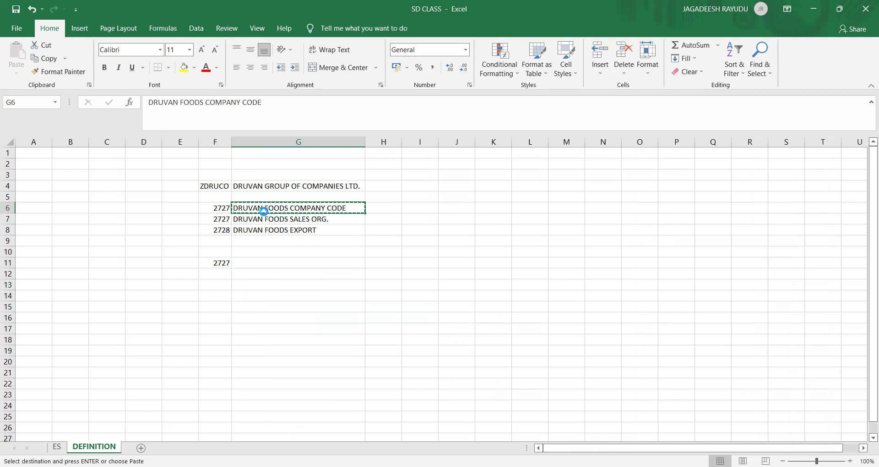
key("Down")
key("Down")
key("Down")
key("Down")
key("Down")
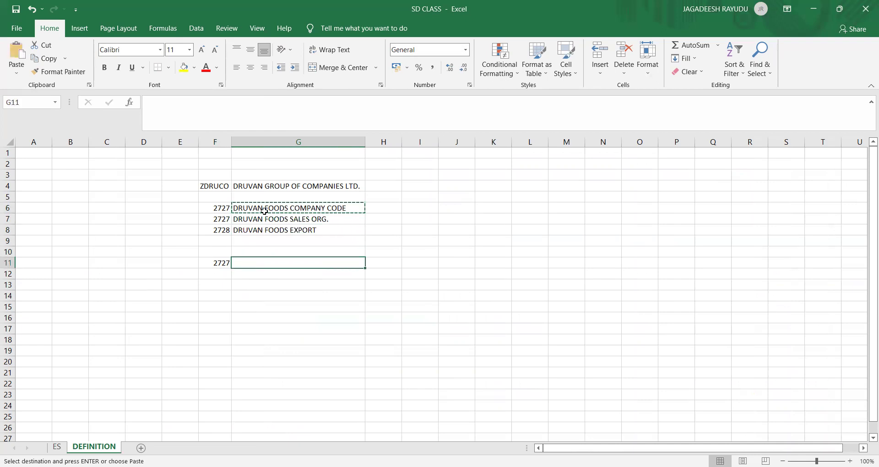
key("ctrl+v")
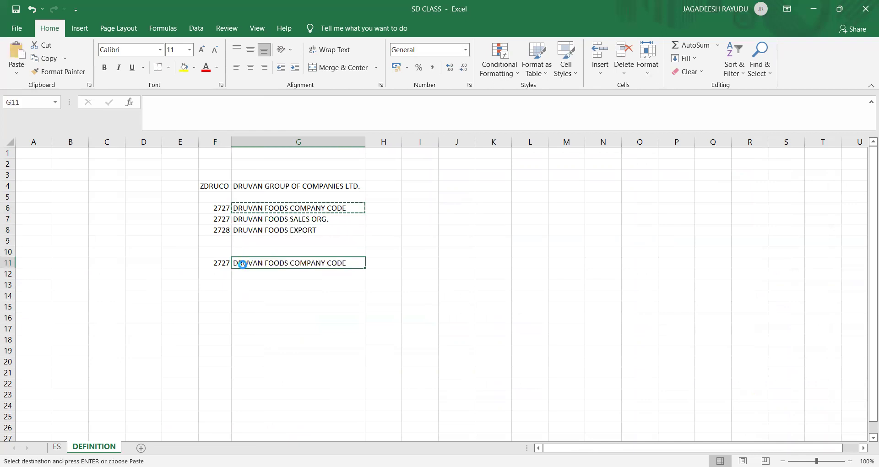
Enter the person's first name in cell D14 of the DEFINITION sheet.
left_click(141, 298)
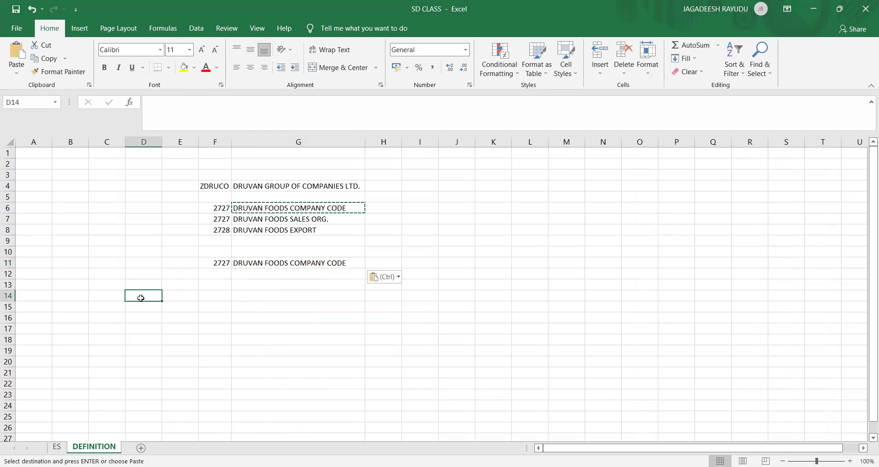
type("rocky")
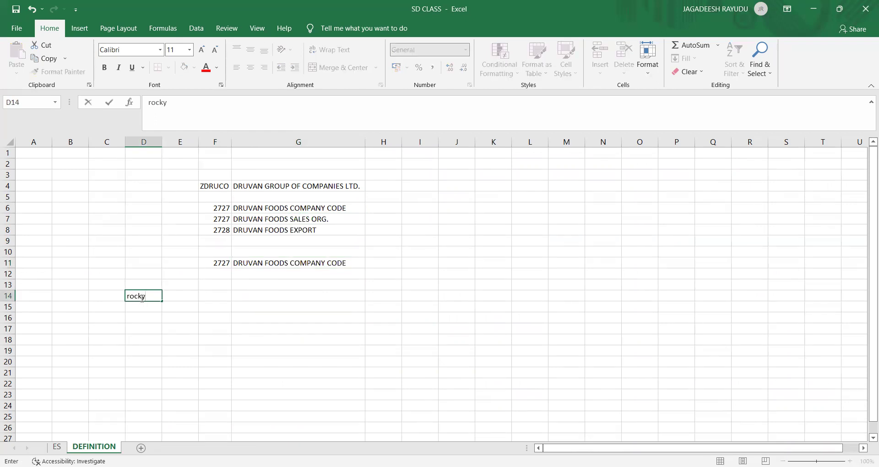
left_click(134, 310)
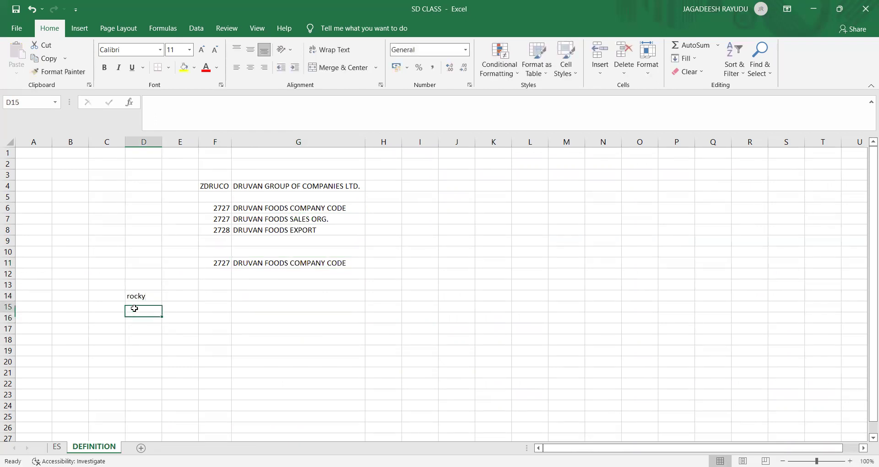
Enter DE in cell D15, directly below the first name in D14.
type("jai")
key("BackSpace")
key("BackSpace")
key("BackSpace")
type("D")
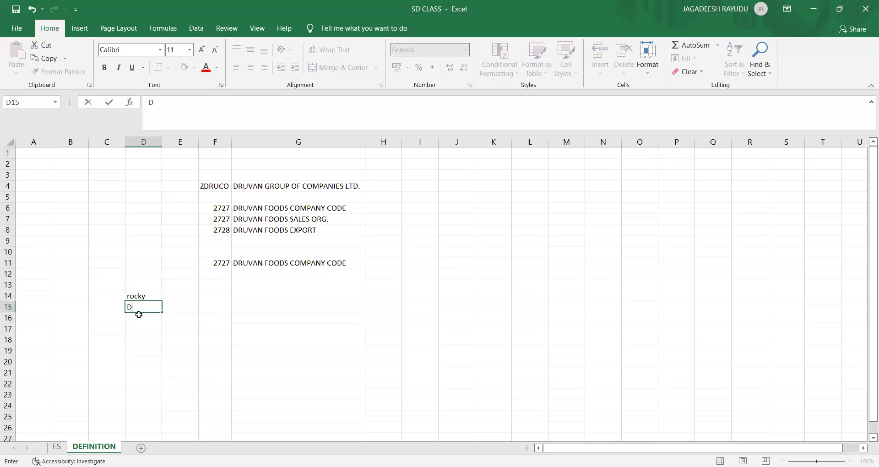
type("E")
key("Return")
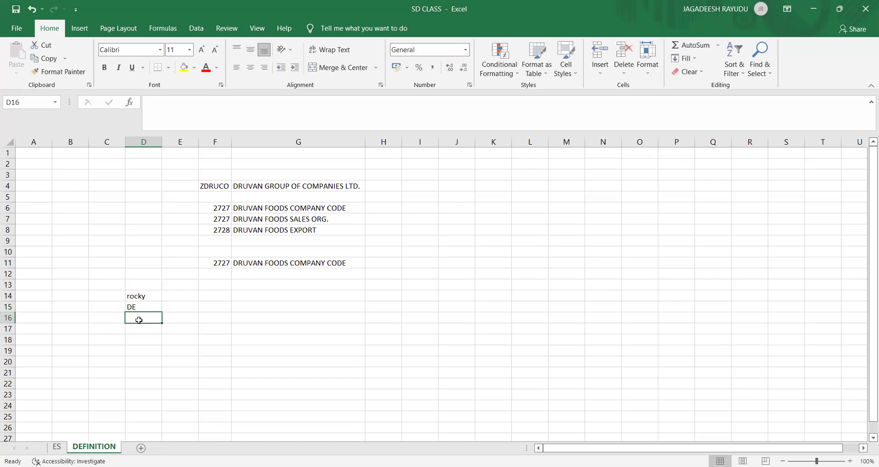
Label the first customer row as a distributor by entering DIS in cell C14.
left_click(138, 296)
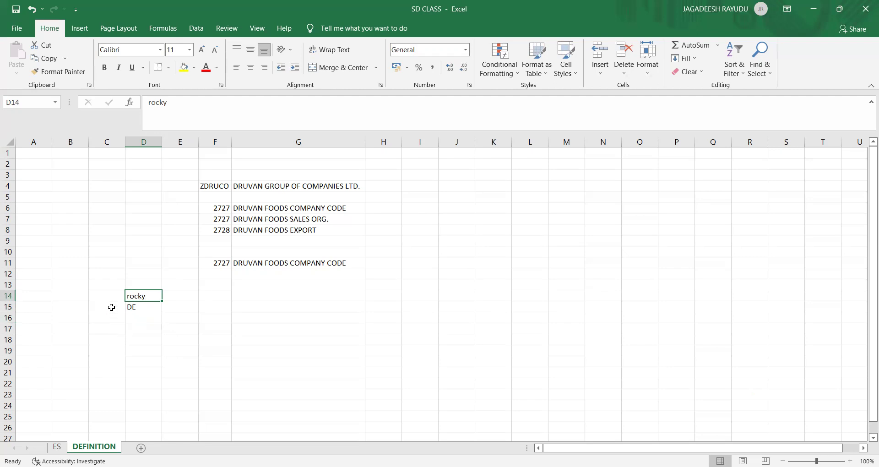
left_click(108, 340)
left_click(100, 296)
type("DIS")
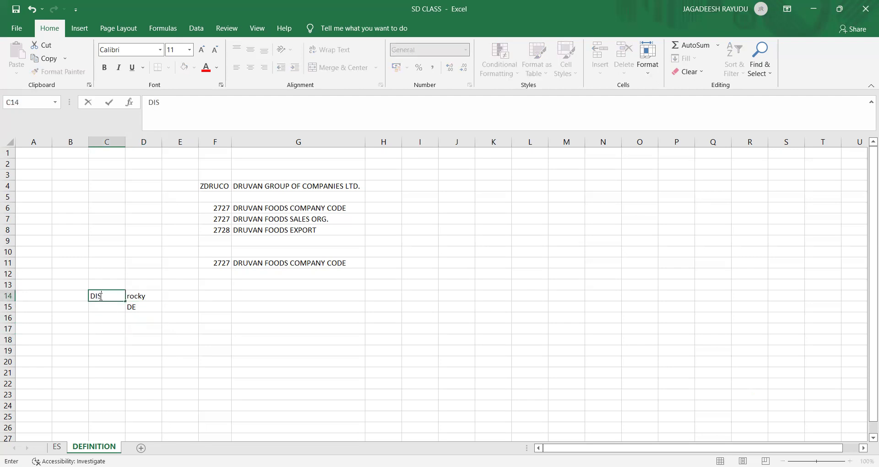
left_click(100, 319)
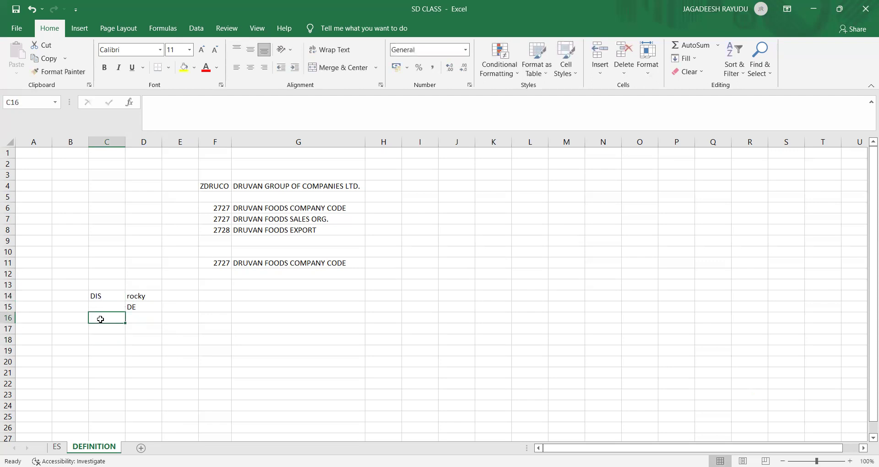
Enter the second customer's name in D16 and label it RET in C16.
left_click(134, 320)
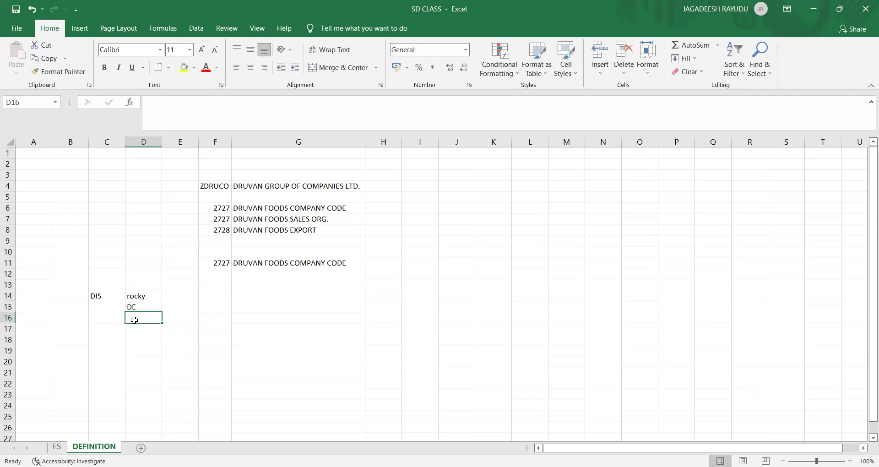
type("KING")
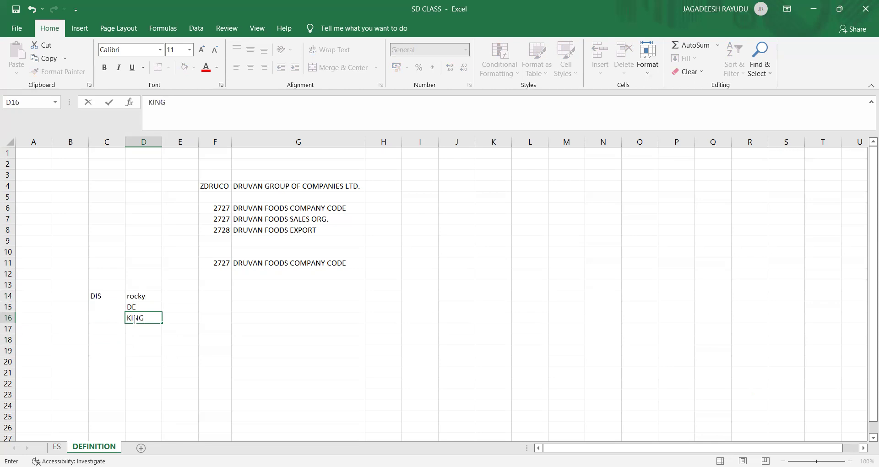
left_click(99, 322)
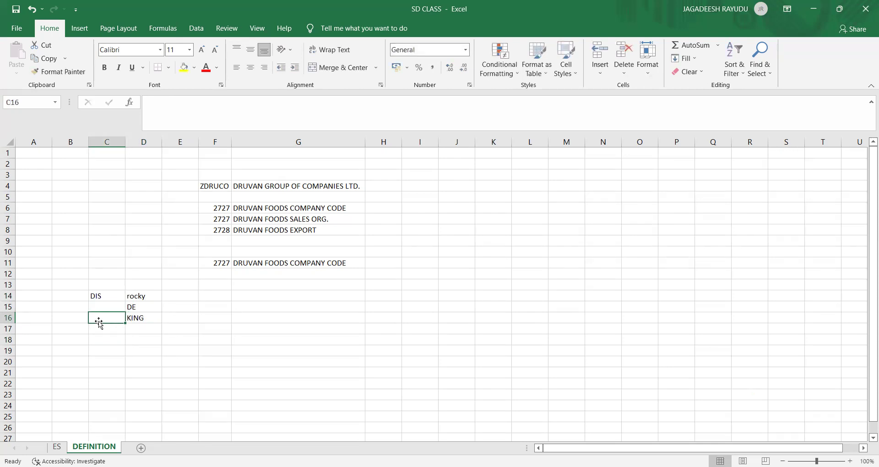
type("RET")
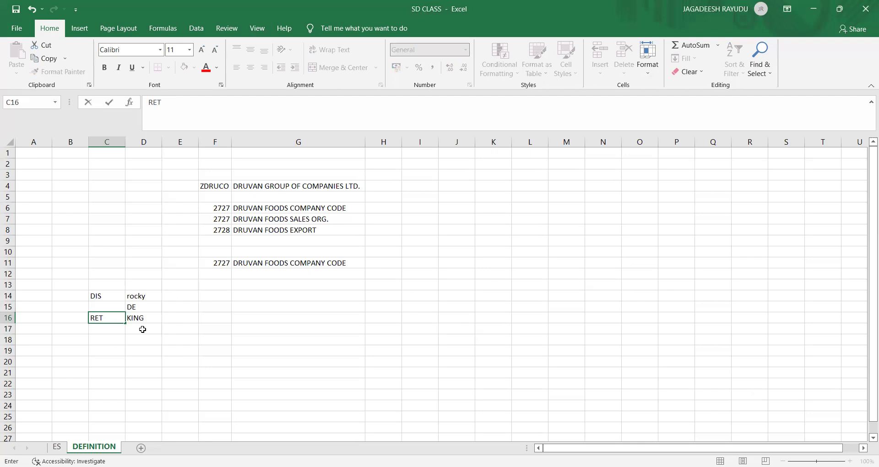
Enter the third customer's name in D17 and label it WH in C17.
left_click(144, 328)
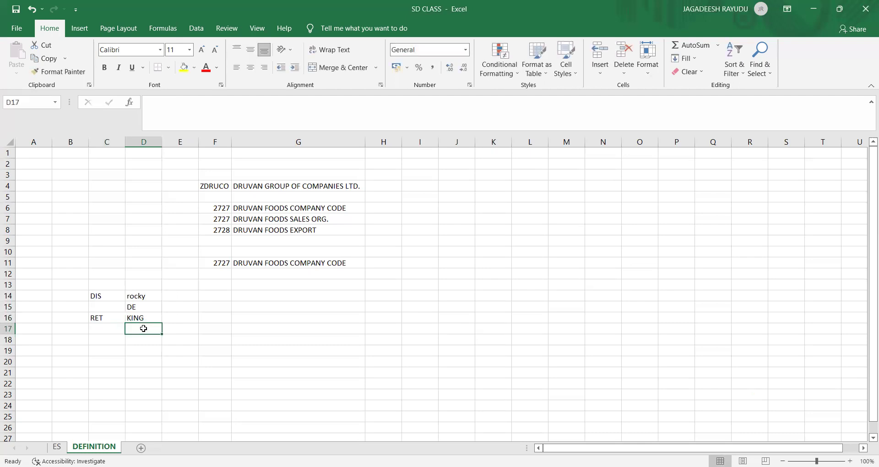
type("SAM")
left_click(107, 330)
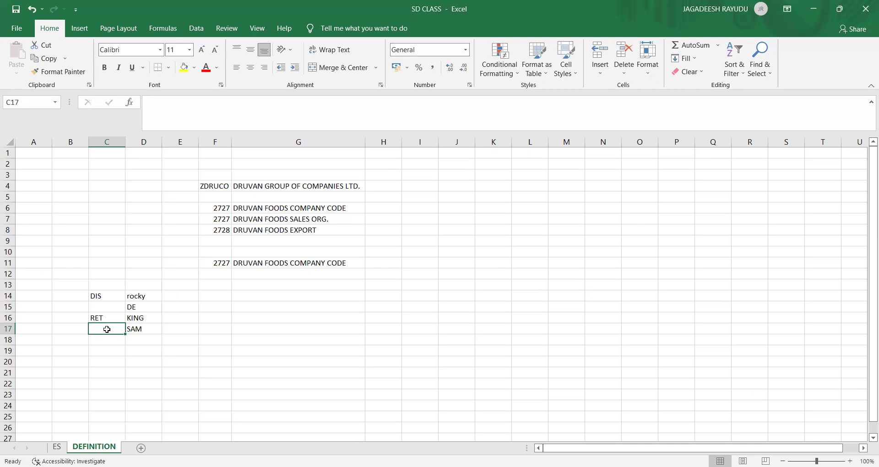
type("WH")
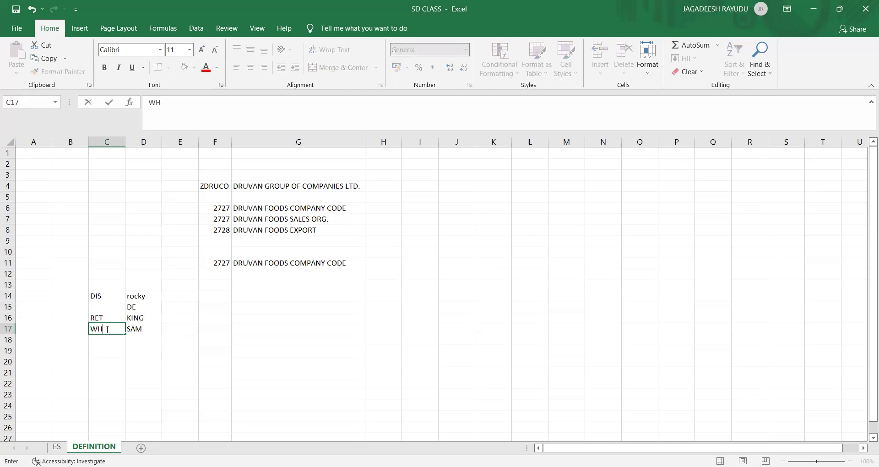
left_click(117, 352)
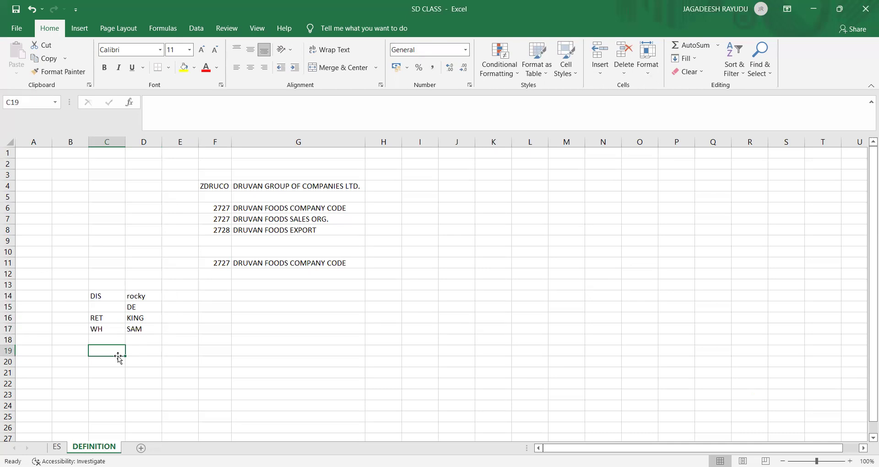
Review the DIS, RET and WH customer type labels in cells C14 to C17.
left_click(94, 296)
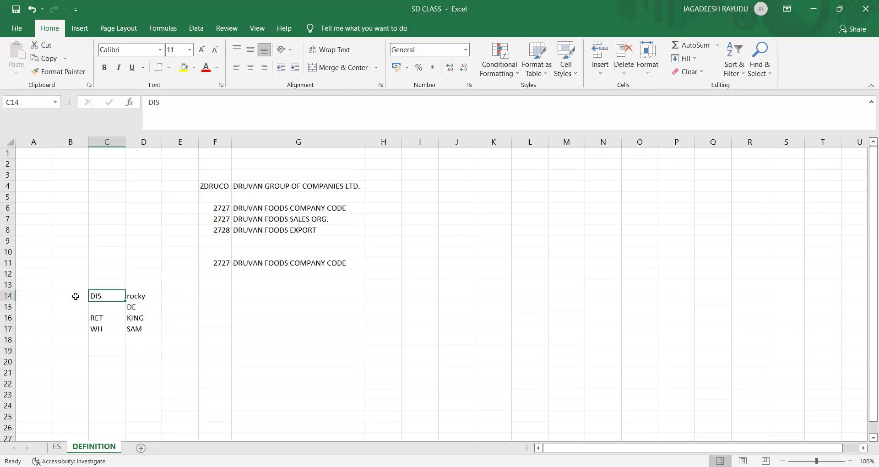
left_click(72, 296)
left_click(96, 319)
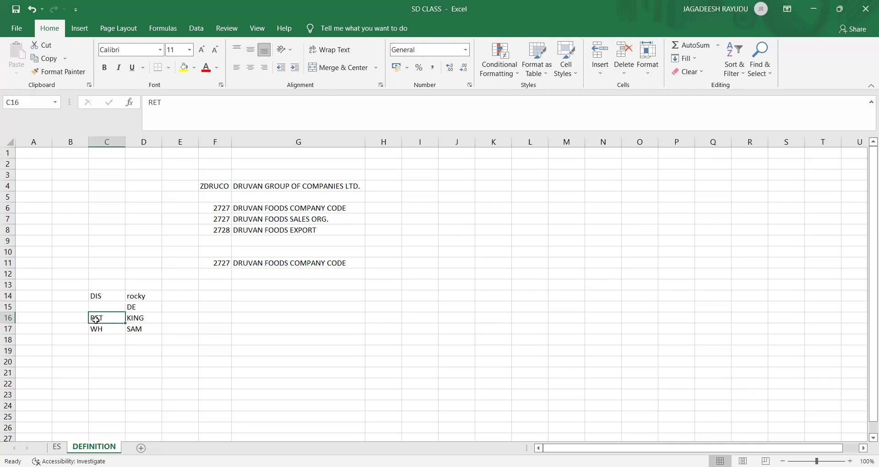
left_click(94, 339)
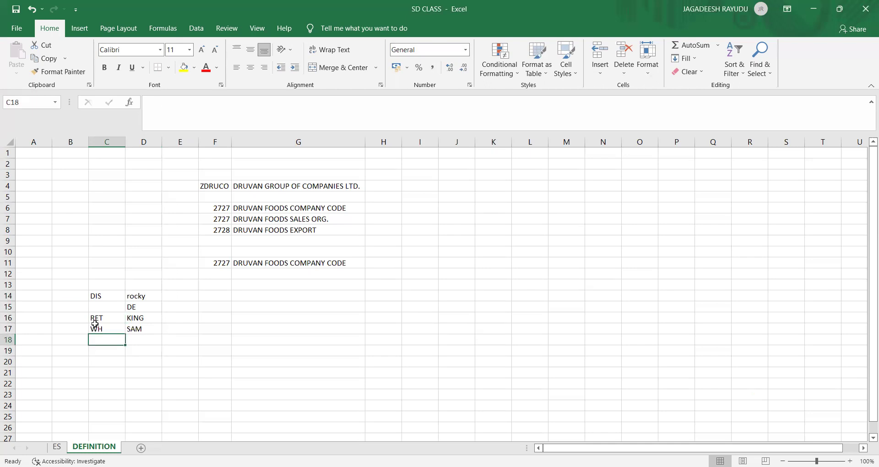
left_click(80, 297)
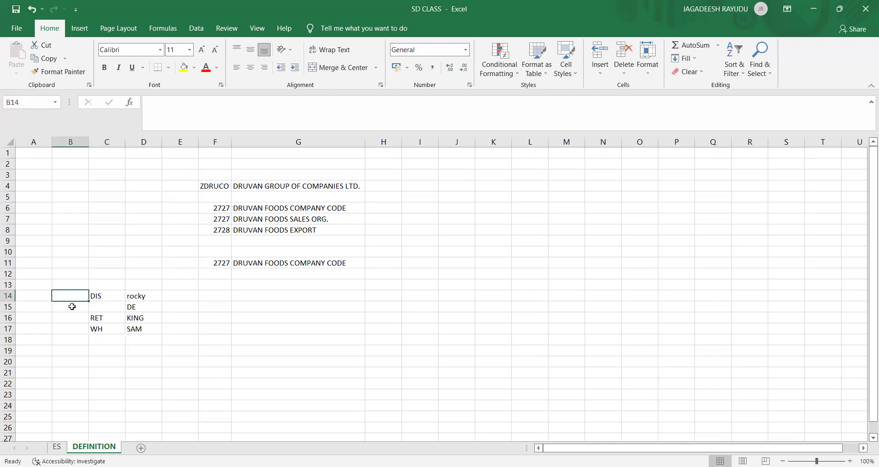
left_click(104, 319)
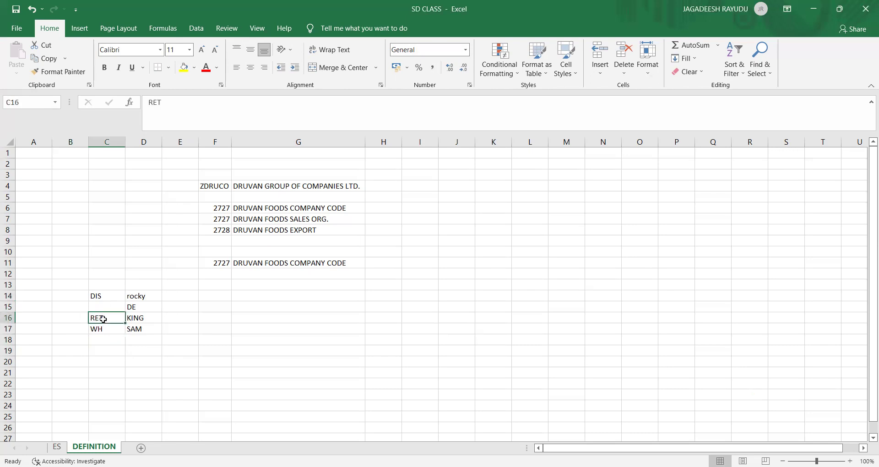
left_click(97, 329)
left_click(97, 322)
left_click(96, 329)
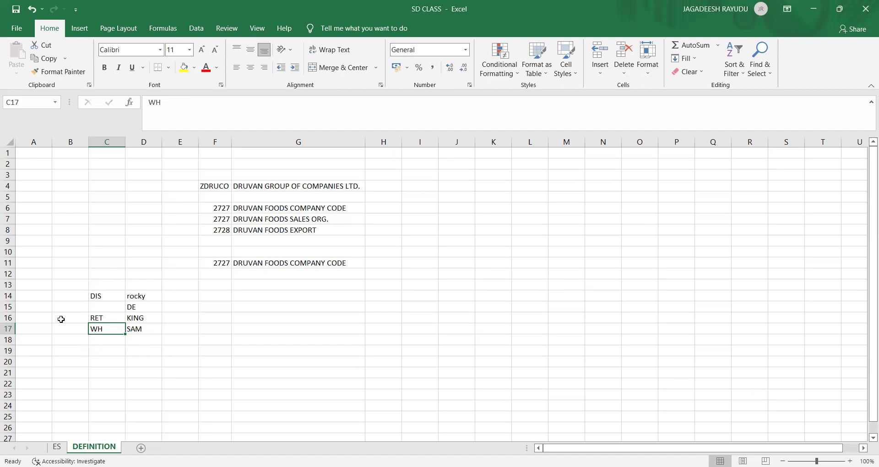
left_click(100, 297)
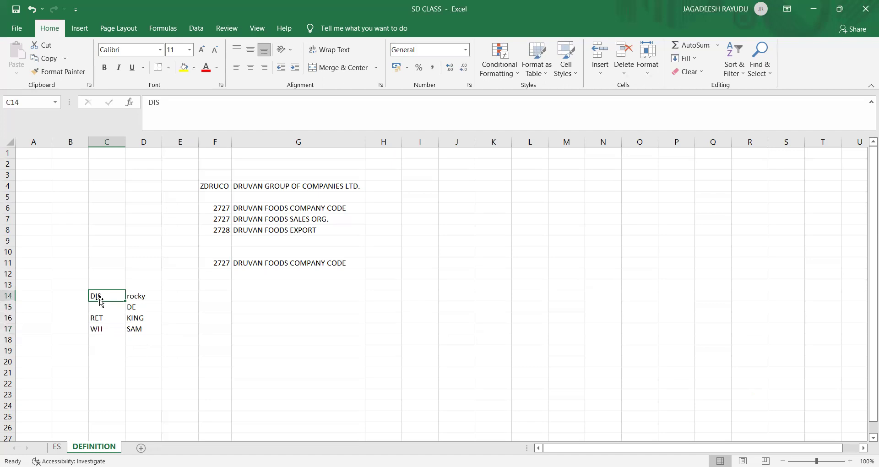
left_click(100, 317)
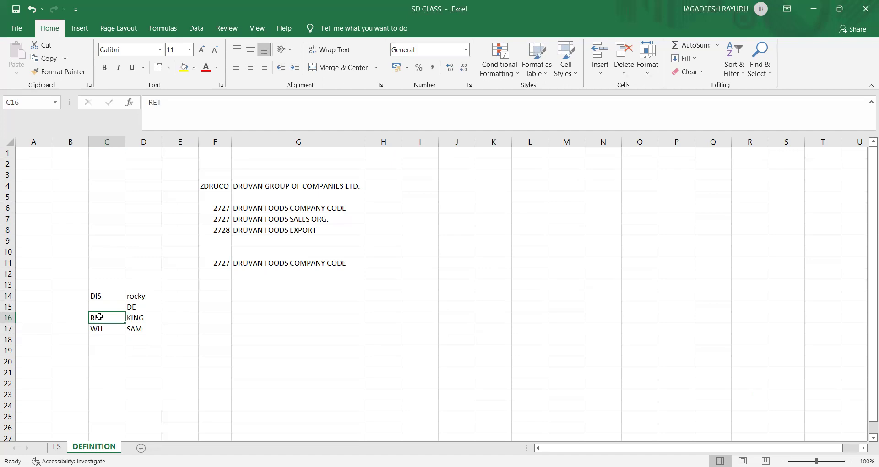
left_click(102, 297)
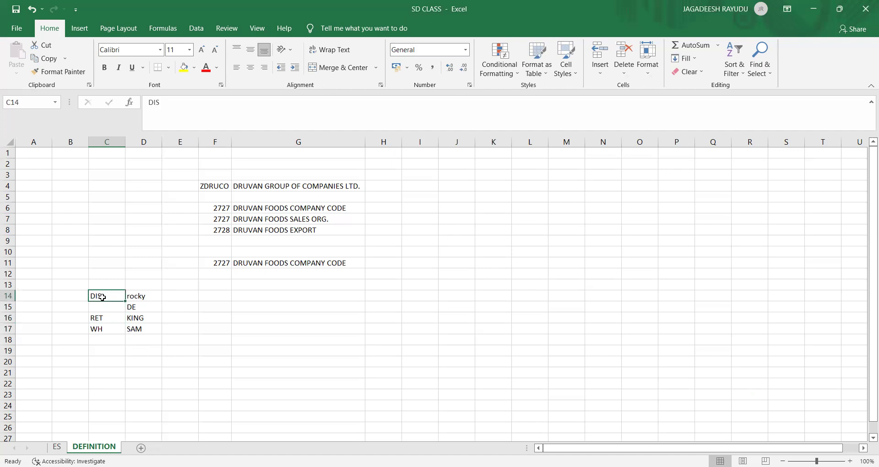
Enter SALES ORG. in cell E11 beside the 2727 code and widen column E to fit the text.
left_click(220, 275)
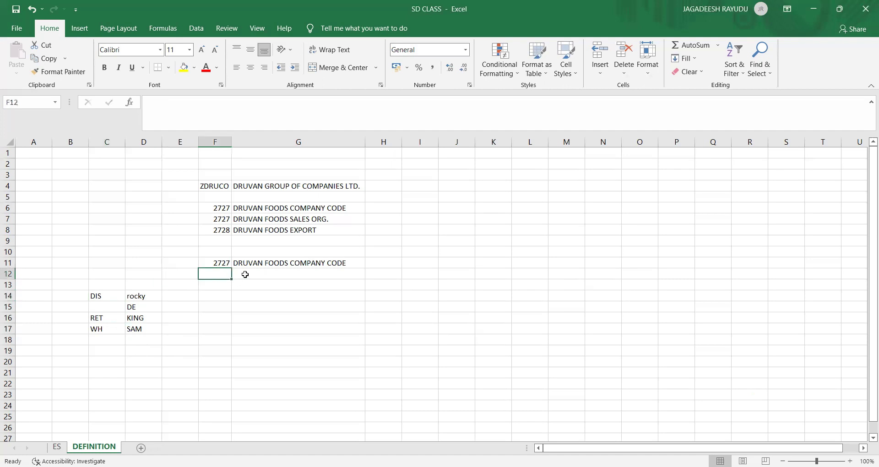
left_click(177, 262)
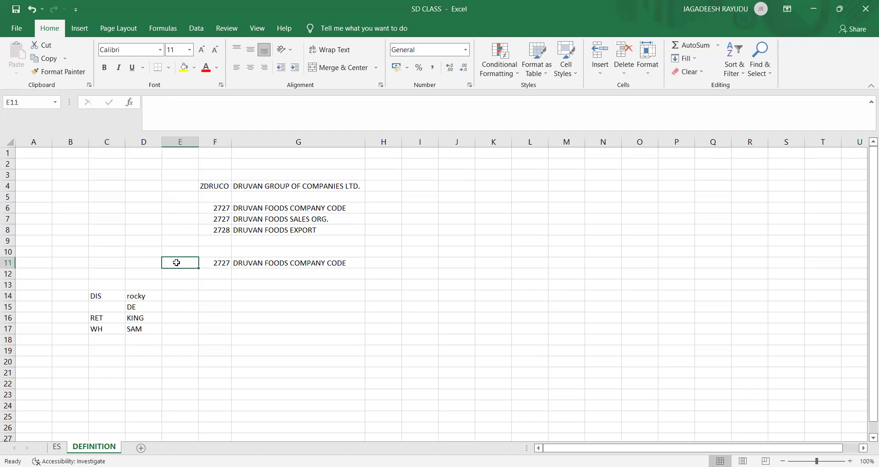
type("SALES ORG.")
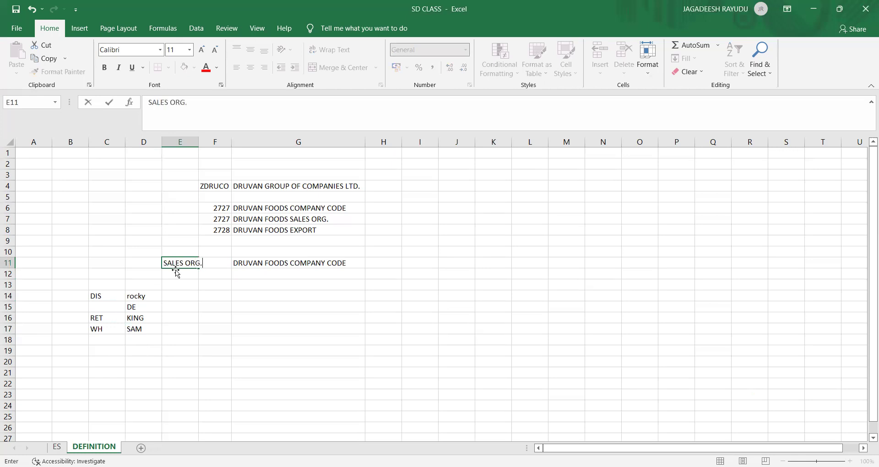
key("ctrl+Return")
left_click_drag(199, 141, 199, 141)
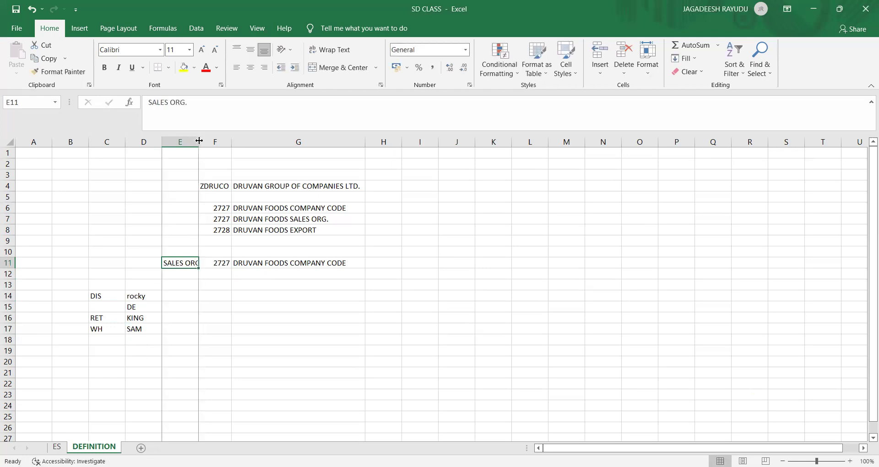
left_click(278, 264)
Add the distributor line below the sales organization, with 27 in F12 and DISTRIBUTOR in G12.
left_click(224, 276)
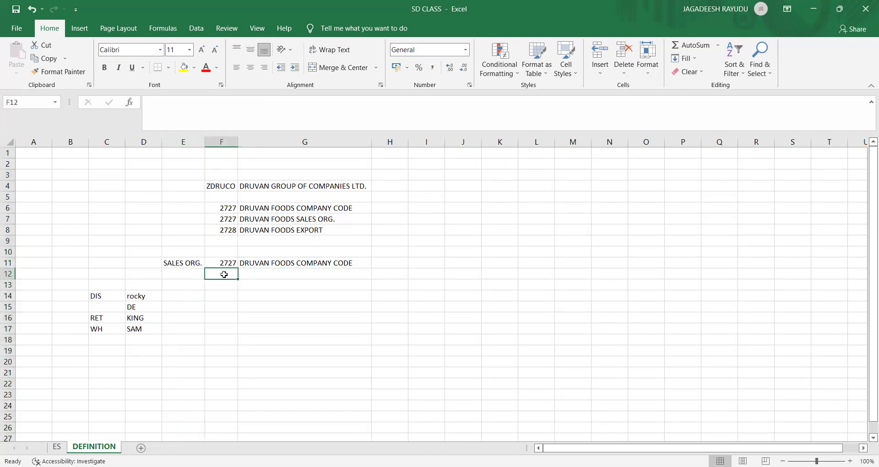
type("27")
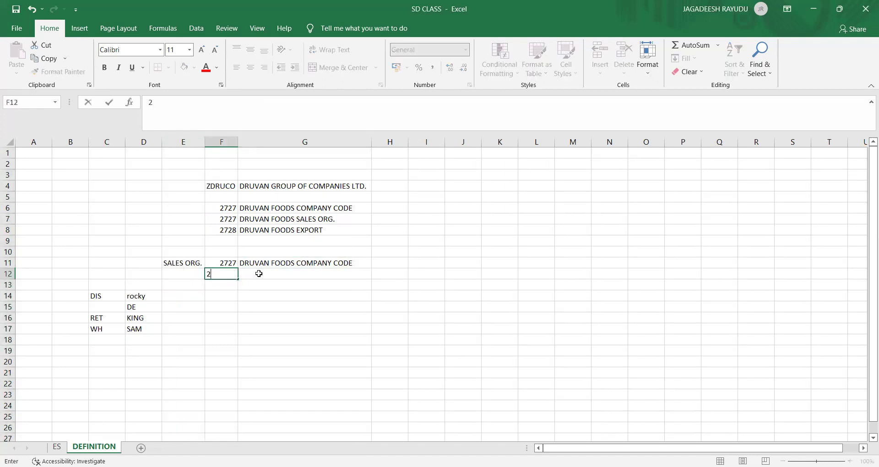
left_click(259, 273)
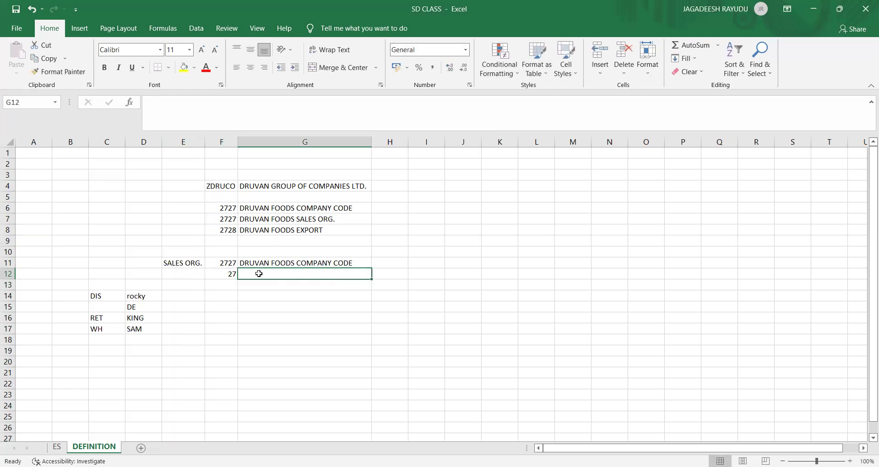
type("DIS")
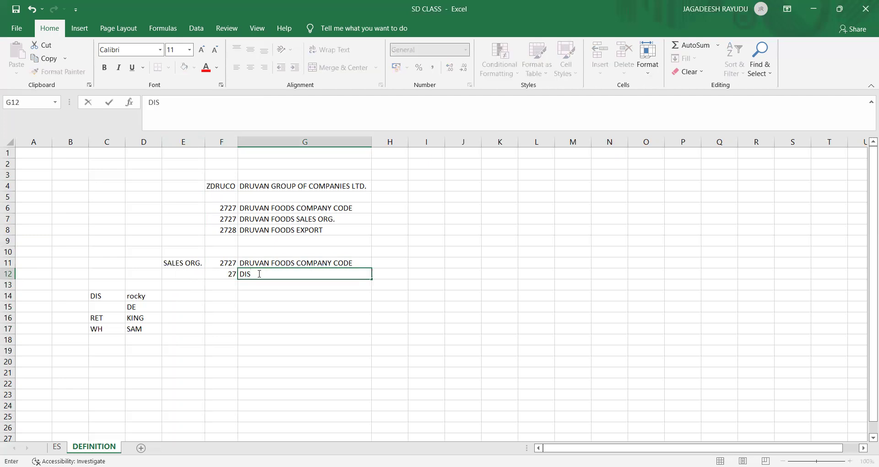
type("TRIBUTOR")
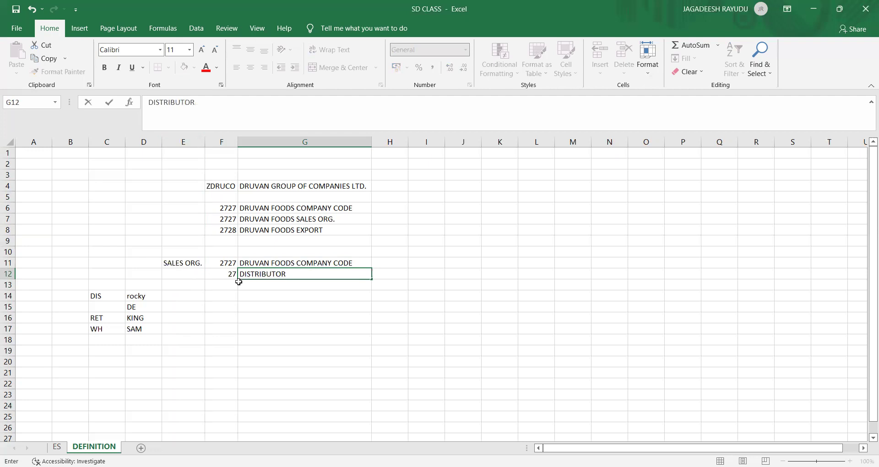
Add the wholesale line with 28 in F13 and WHOLESALE in G13.
left_click(231, 284)
type("2")
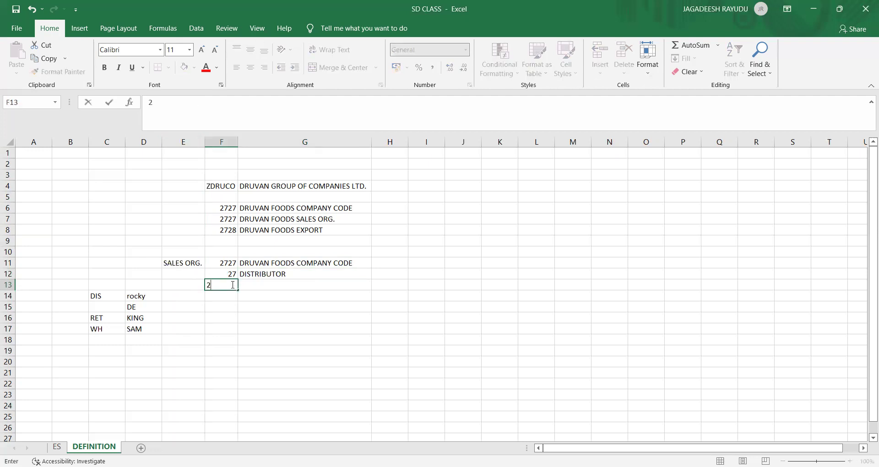
type("78")
key("Tab")
type("WHOLSAL")
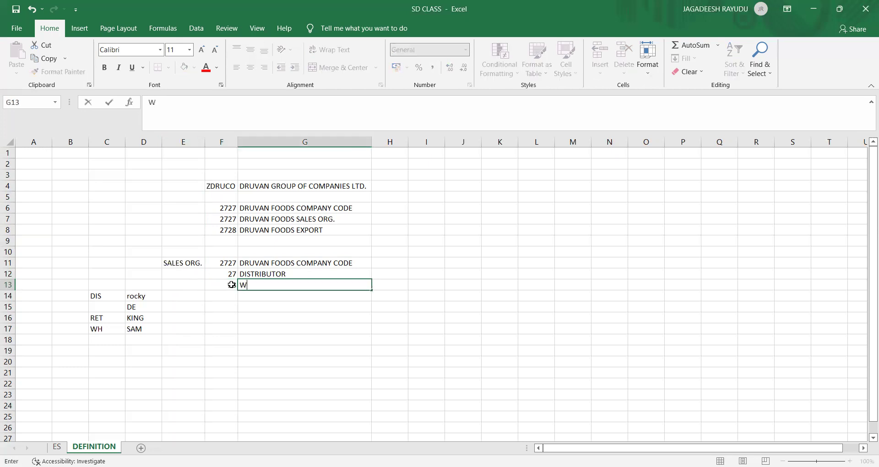
key("BackSpace")
key("BackSpace")
key("BackSpace")
key("BackSpace")
type("ESALE")
Add the retail line below wholesale, with 30 in F14 and RETAIL in G14.
left_click(223, 294)
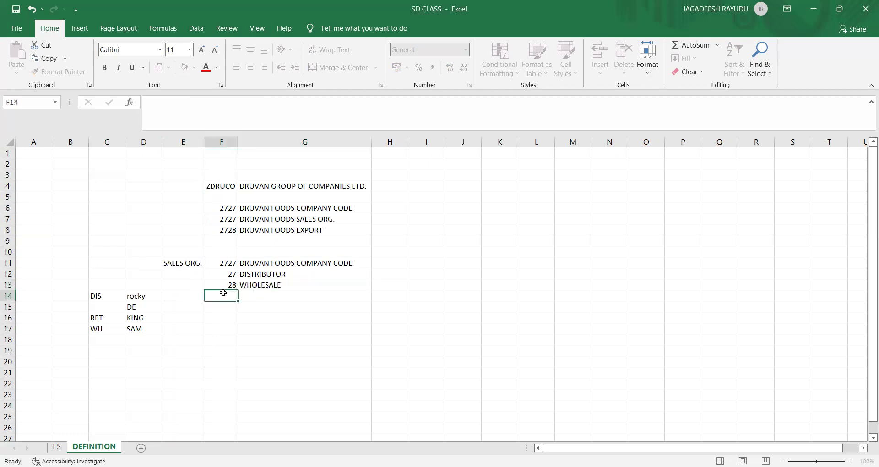
type("30")
left_click(264, 298)
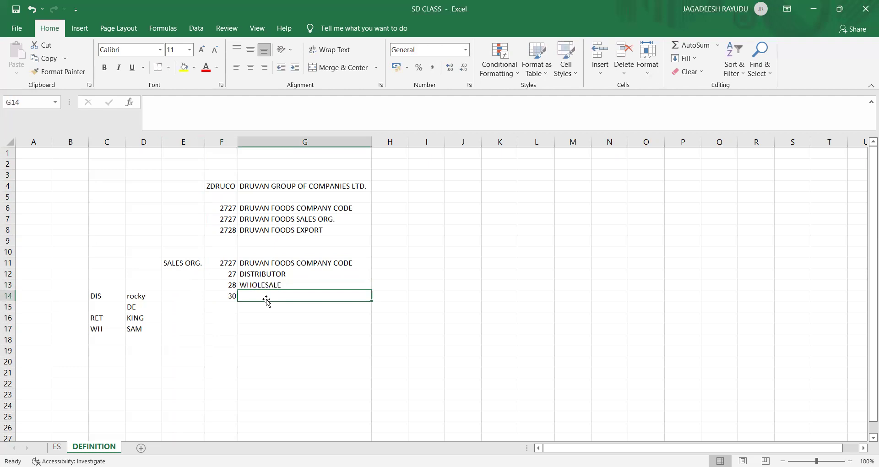
left_click(227, 295)
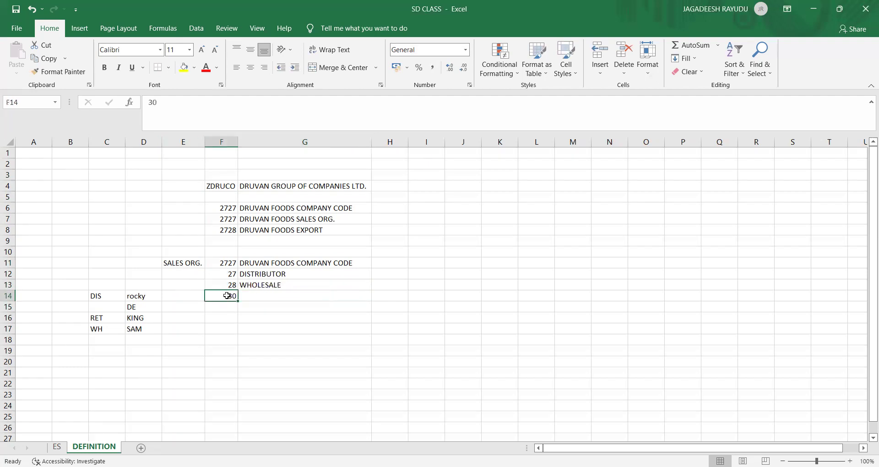
left_click(268, 296)
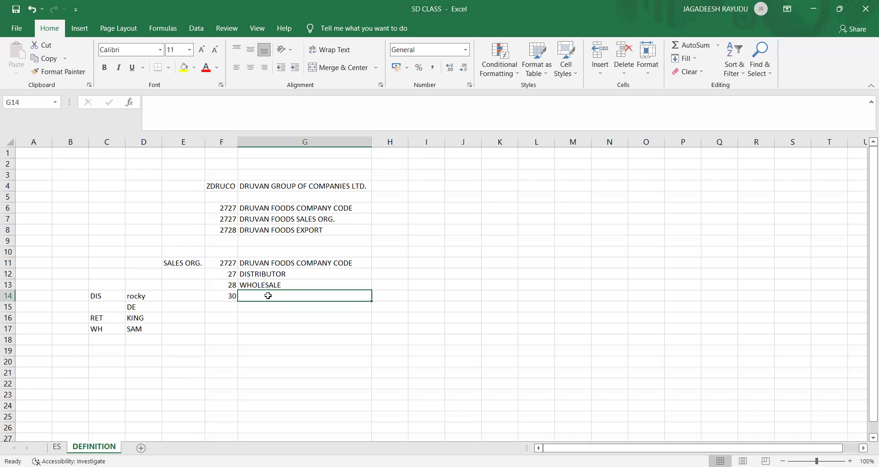
type("RETAIL")
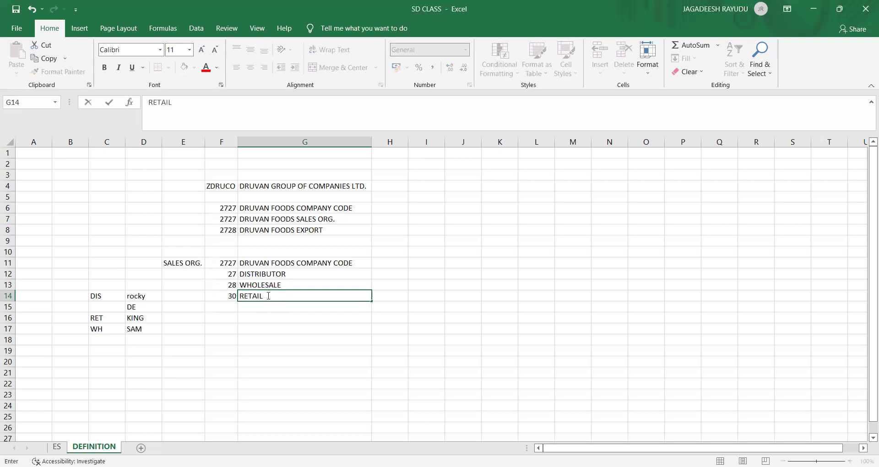
Enter IS OR WH in F15 and E SALES in G15, and widen column F to fit its text.
left_click(224, 306)
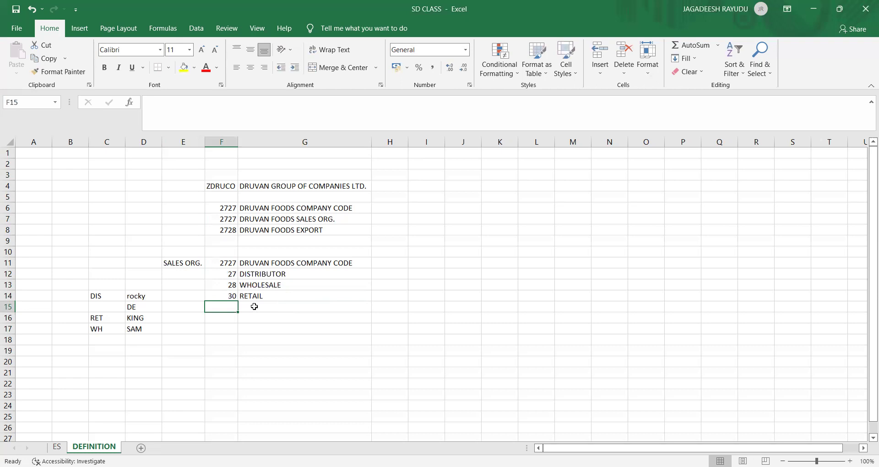
type("ISS")
key("BackSpace")
type("OR WH")
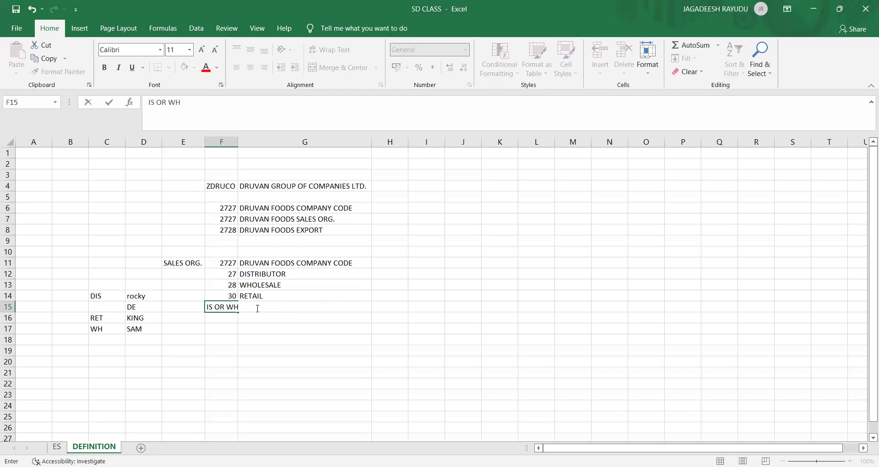
left_click(264, 308)
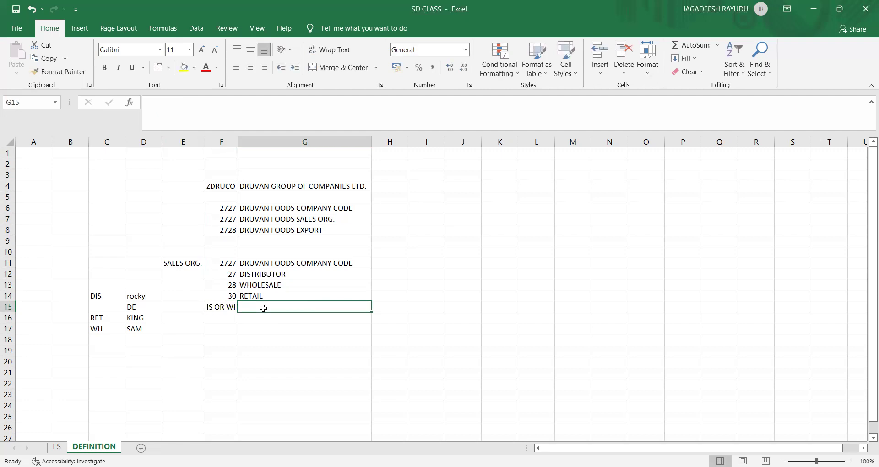
type("E SALES")
left_click(229, 319)
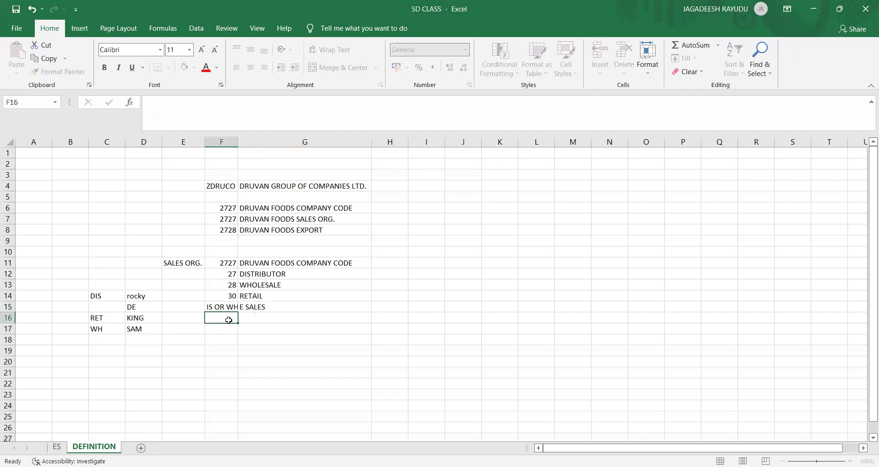
left_click(229, 308)
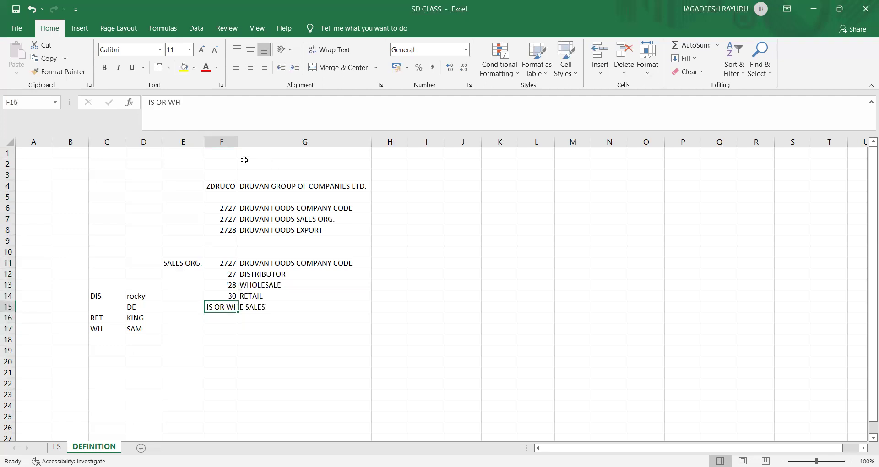
double_click(237, 142)
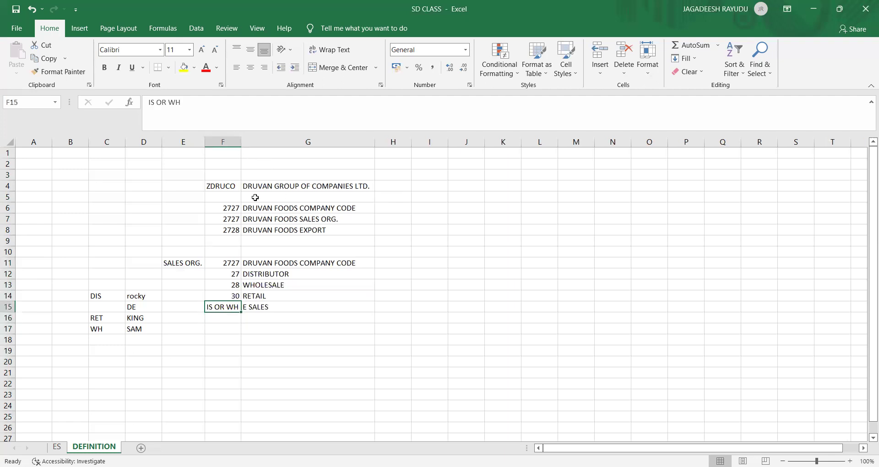
Copy the 2727 company code line from F6:H6 to M6 and fit column M to its contents.
left_click(233, 206)
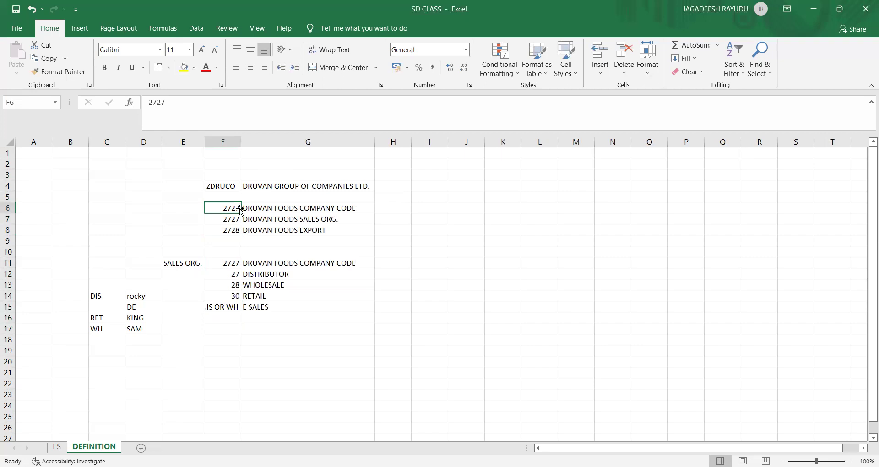
key("shift+Right")
key("shift+Right")
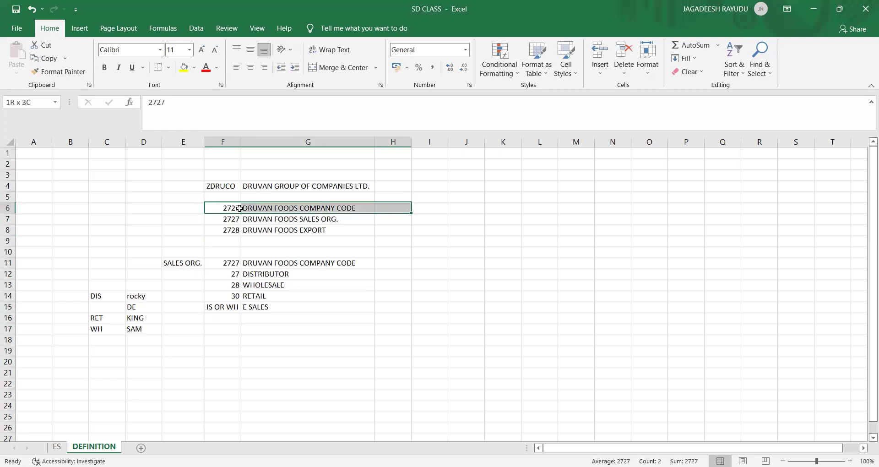
key("ctrl+c")
key("Right")
key("Right")
key("Right")
key("Right")
key("Right")
key("Right")
key("Right")
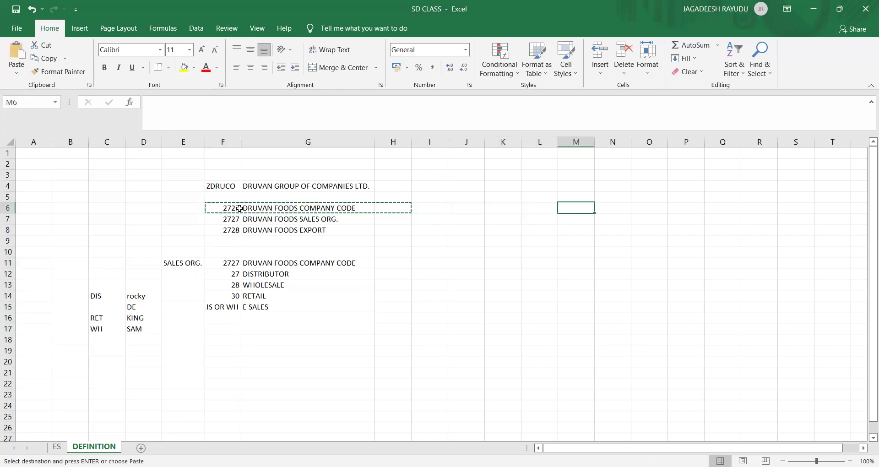
key("ctrl+v")
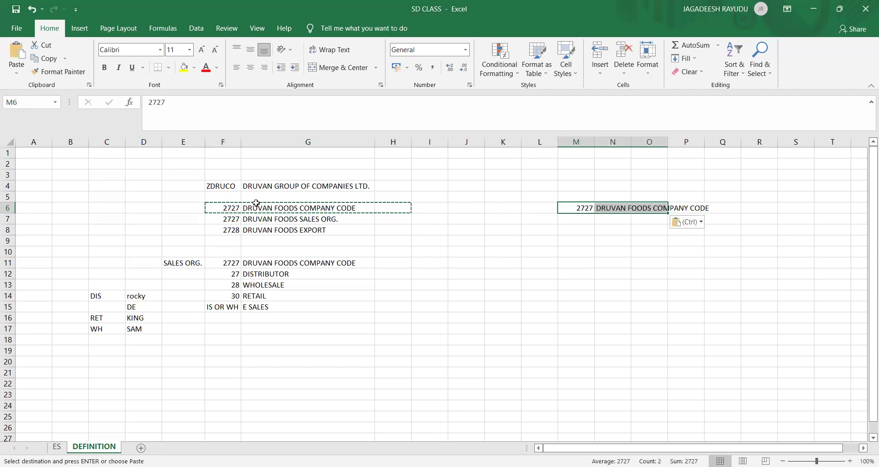
double_click(594, 144)
left_click(593, 145)
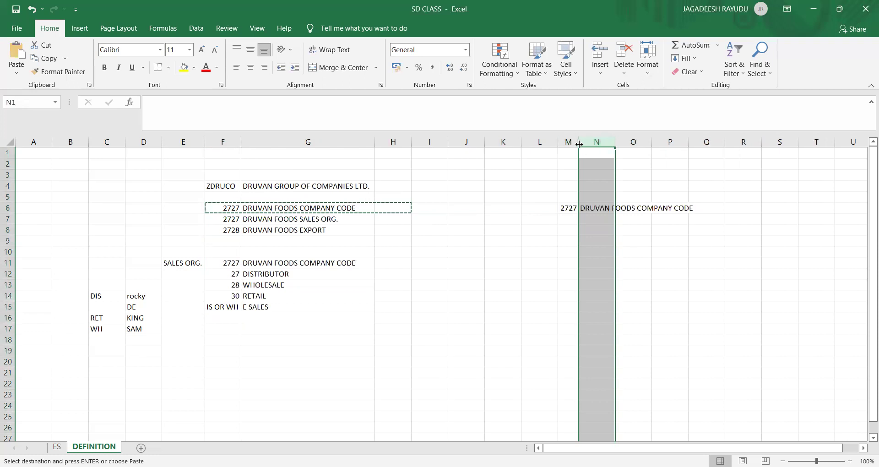
Merge and center cells M6:P6, keeping only the 2727 code.
left_click(564, 208)
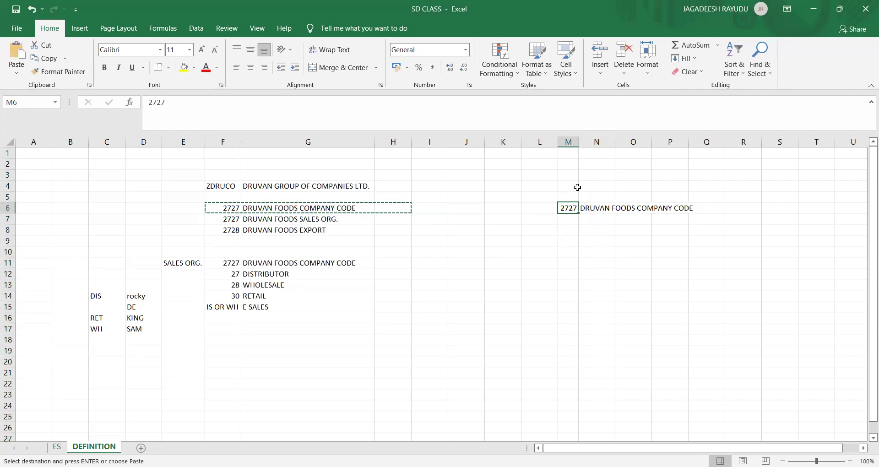
key("shift+Right")
key("shift+Right")
key("shift+Right")
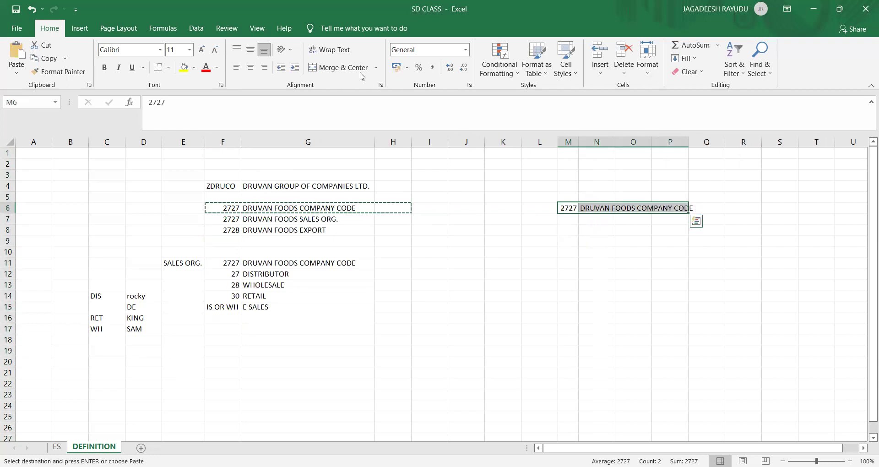
left_click(341, 67)
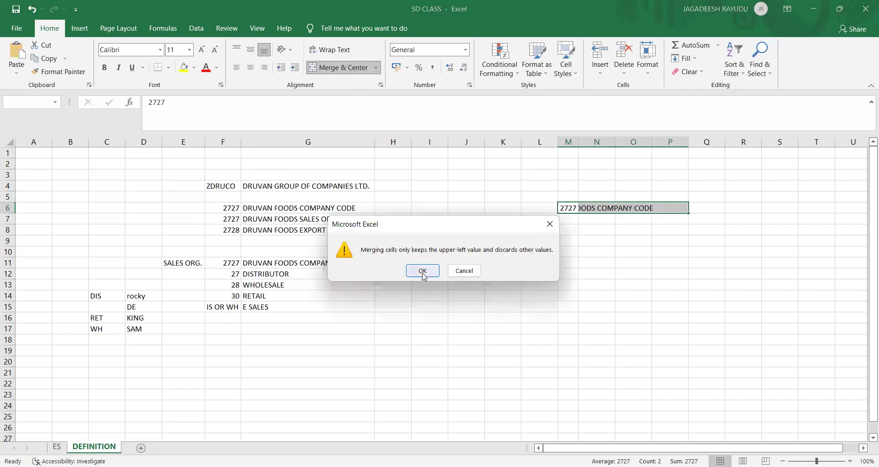
left_click(423, 271)
left_click(571, 229)
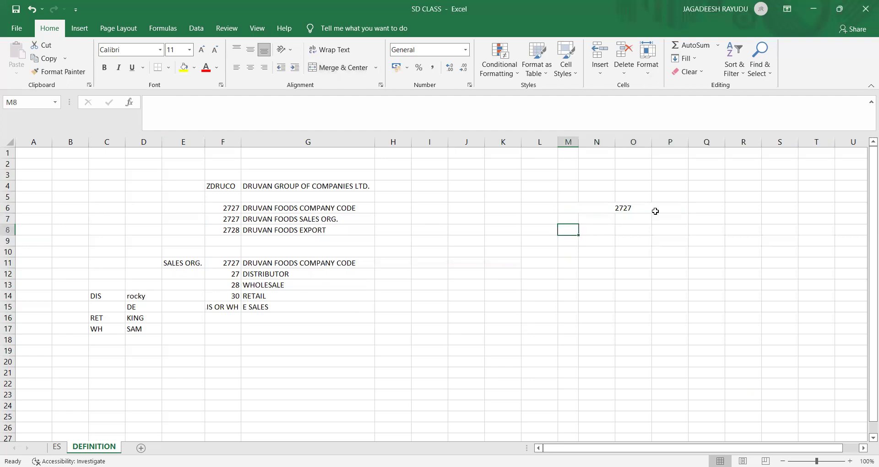
Label the merged 2727 code with CCODE in cell Q6.
left_click(705, 206)
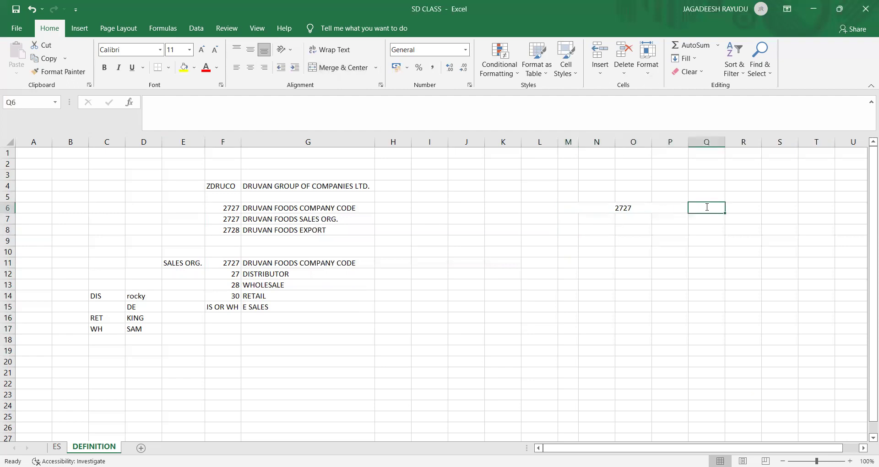
type("CCOCDE")
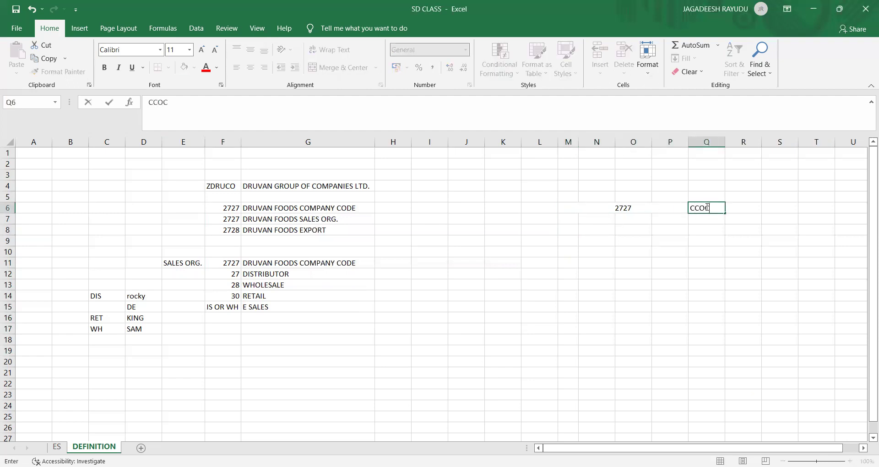
key("BackSpace")
key("BackSpace")
key("BackSpace")
type("DE")
left_click(654, 243)
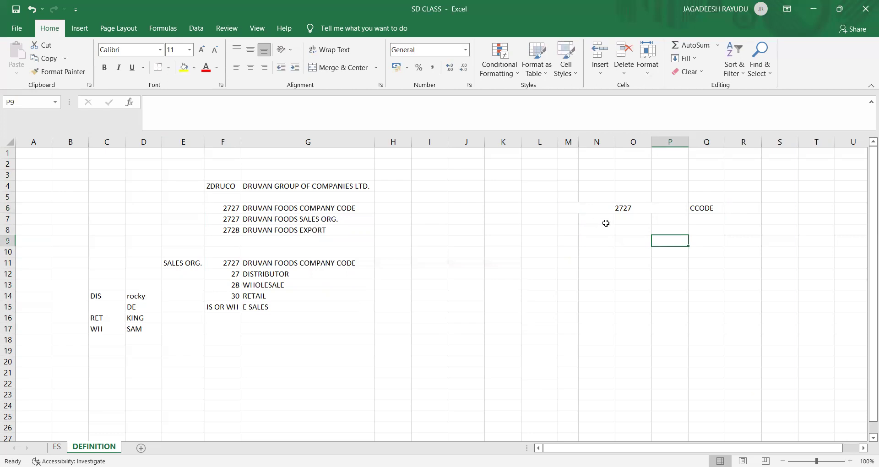
Add the domestic sales organization under the company code, with 2727 in N8 and DOMESTIC in Q8.
left_click(590, 229)
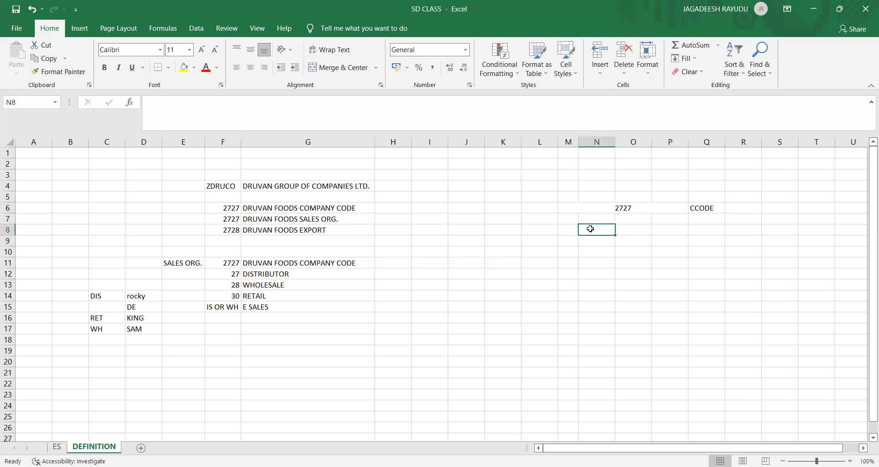
type("2727")
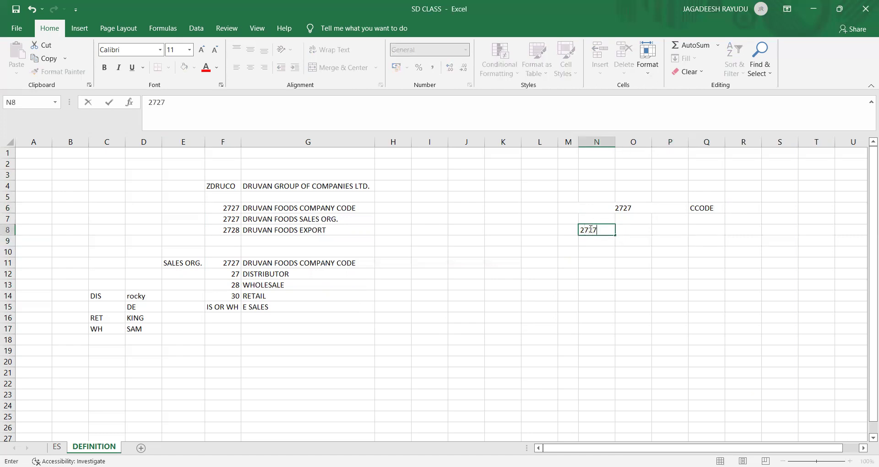
left_click(712, 229)
type("DOMESTI")
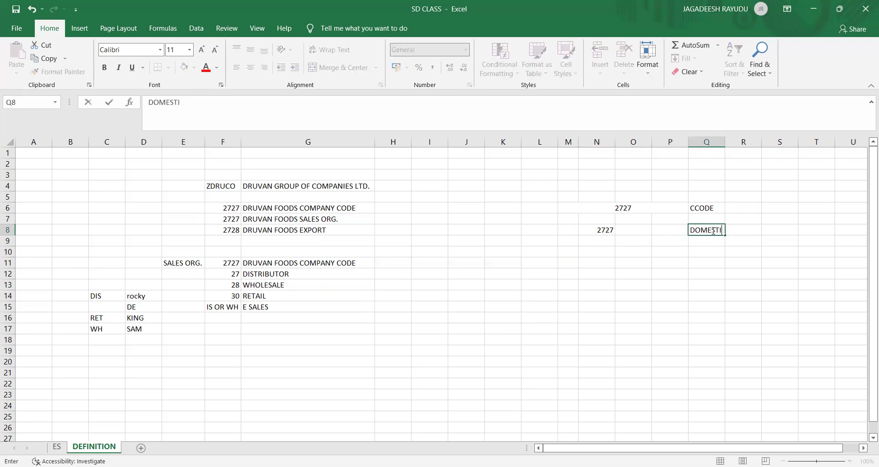
type("C")
left_click(575, 239)
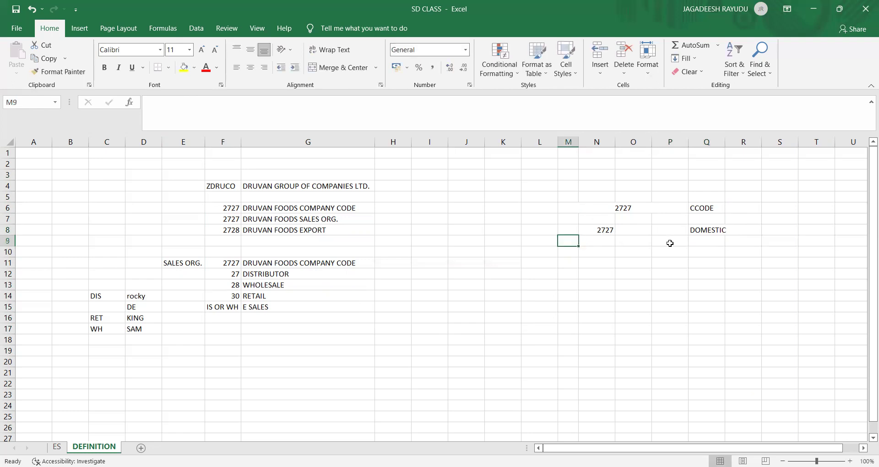
Add the export sales organization, with 2728 in N13 and EXPORTS in Q13.
left_click(593, 243)
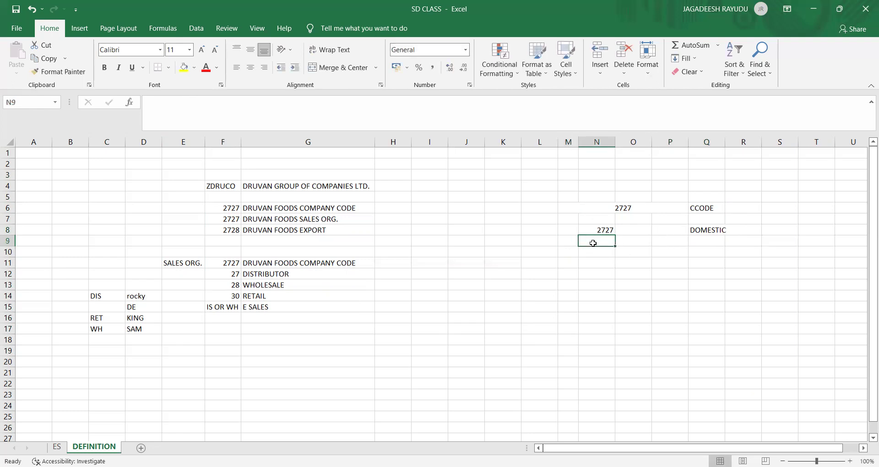
key("Return")
left_click(598, 284)
type("28")
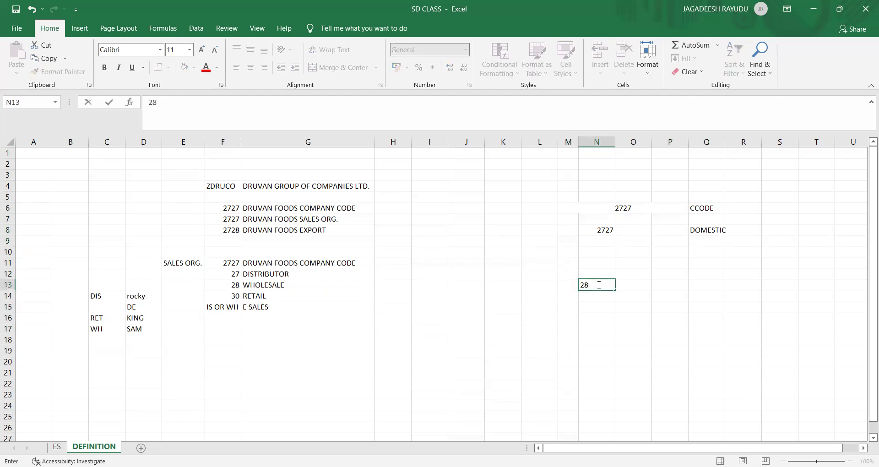
key("BackSpace")
type("728")
left_click(605, 305)
left_click(627, 286)
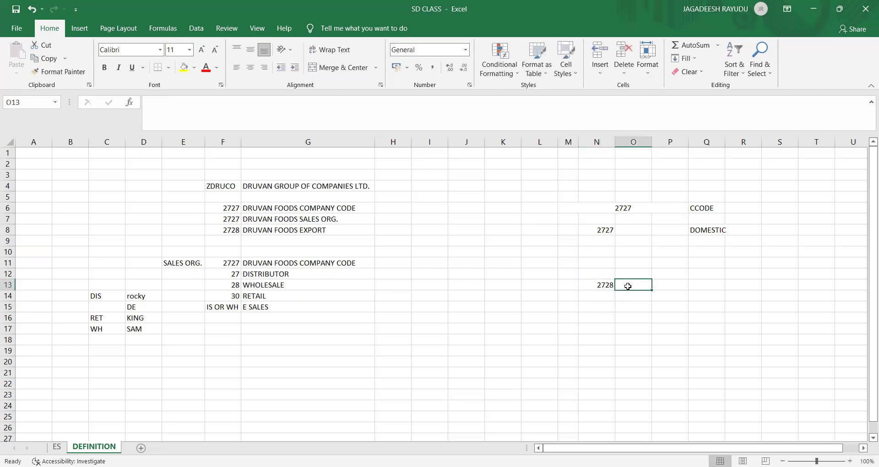
left_click(698, 285)
type("EXPORTS")
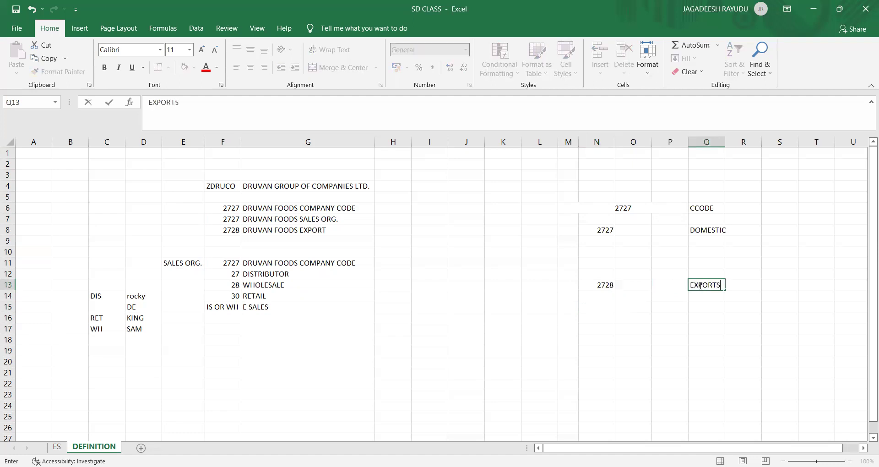
left_click(631, 251)
left_click(624, 239)
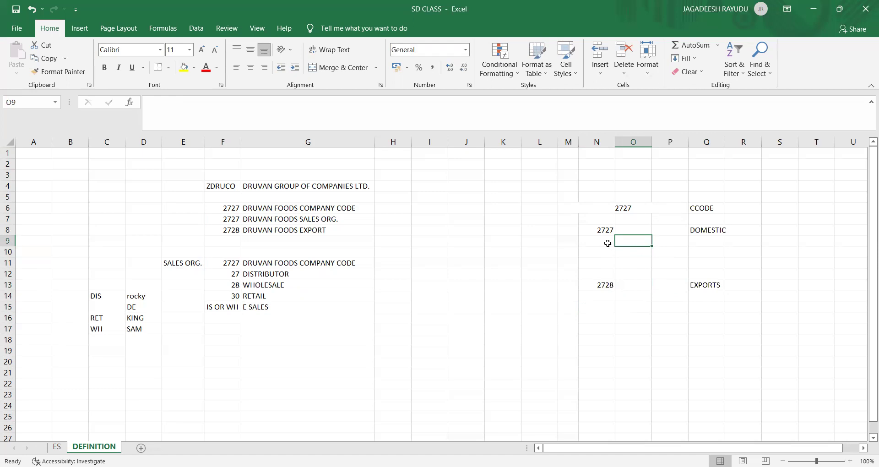
left_click(608, 243)
left_click(627, 242)
Move the DOMESTIC and EXPORTS labels from Q8:Q13 to M8:M13, beside their sales organization codes.
left_click(713, 228)
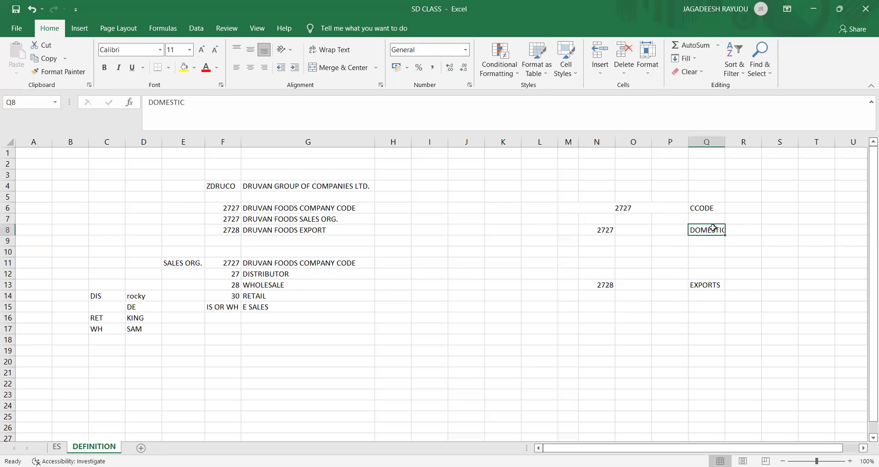
key("shift+Down")
key("shift+Down")
key("shift+Down")
key("shift+Down")
key("shift+Down")
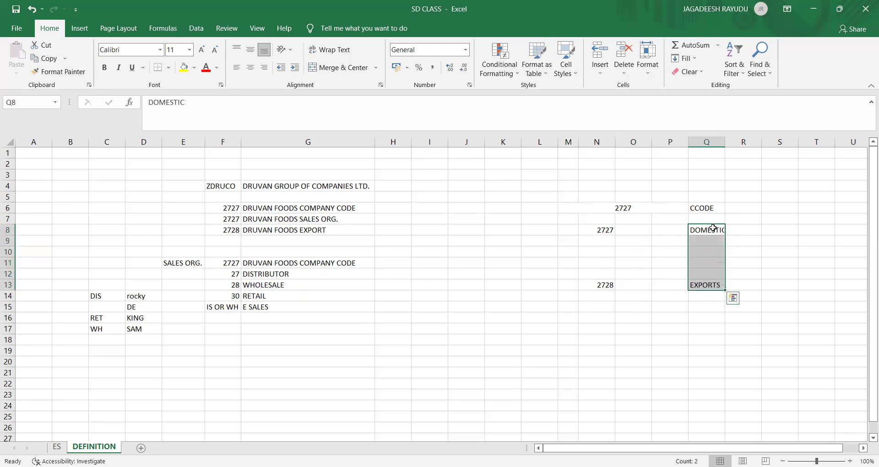
key("ctrl+c")
key("Right")
key("Right")
key("Right")
key("Left")
key("Left")
key("Left")
key("Left")
key("Left")
key("Left")
key("Left")
key("Return")
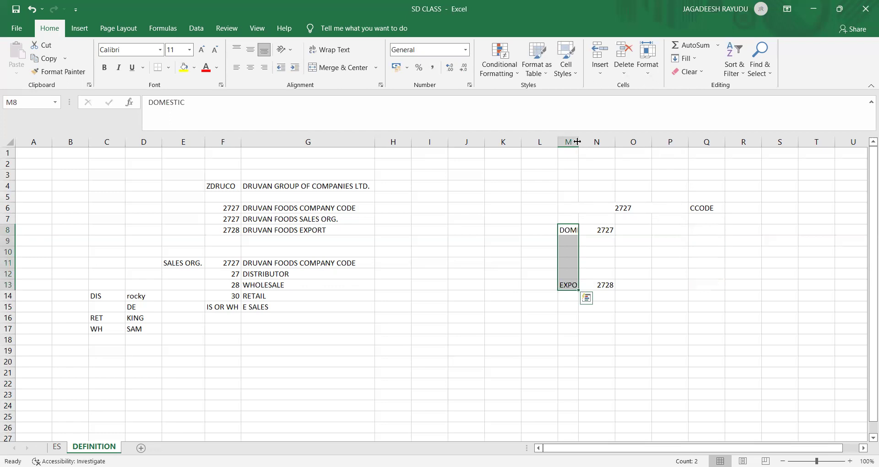
AutoFit column M to the width of the DOMESTIC and EXPORTS labels.
key("ctrl+space")
key("alt+h")
key("o")
key("i")
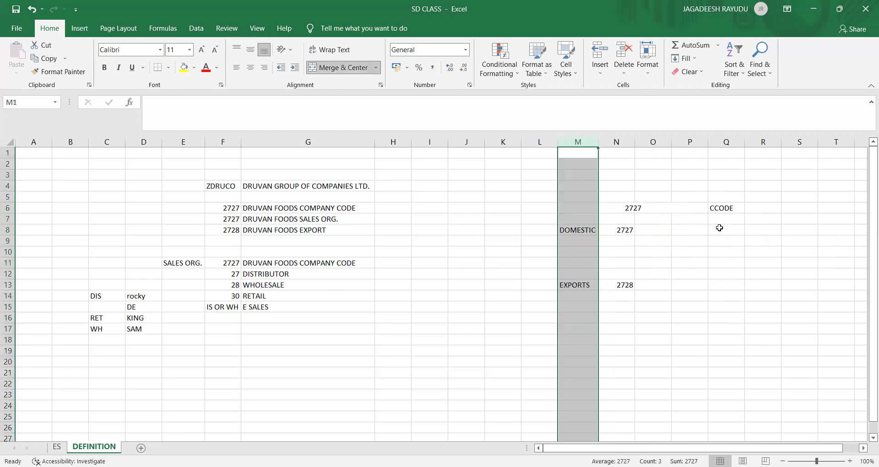
Label the domestic sales organization row with SALES ORG in cell Q8.
left_click(719, 227)
type("S")
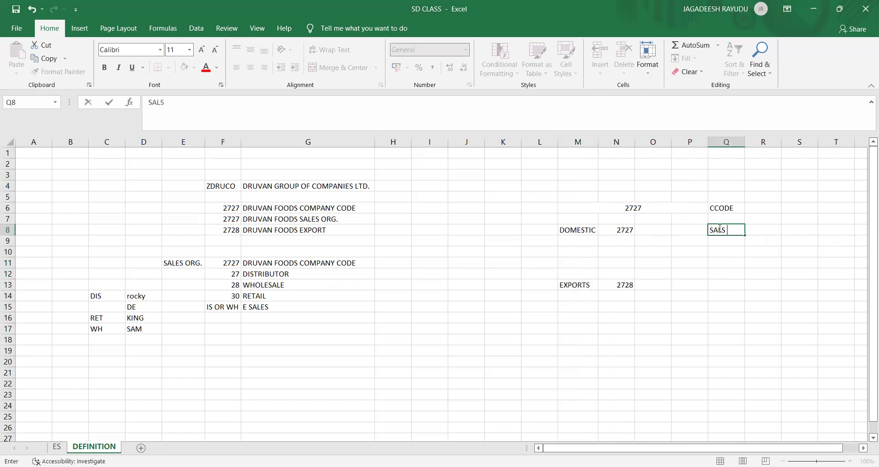
key("BackSpace")
type("ES ORG")
left_click(731, 280)
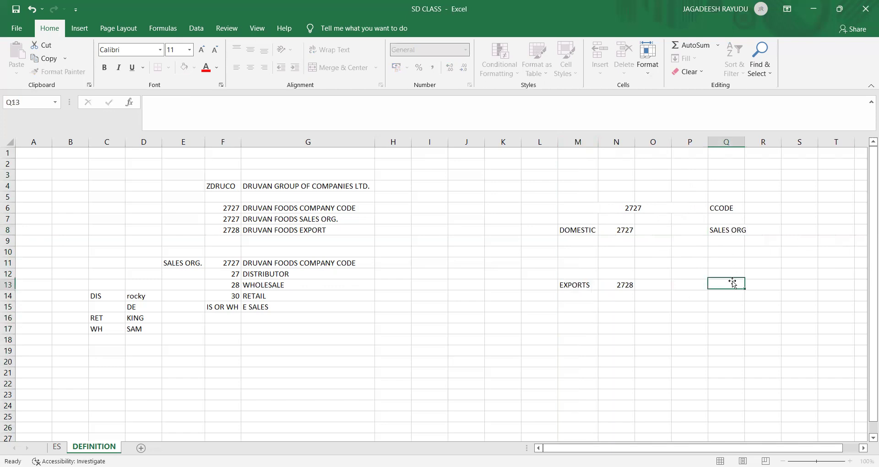
Copy the SALES ORG label from Q8 to Q13 for the export sales organization.
left_click(730, 234)
key("ctrl+c")
key("Down")
key("Down")
key("Down")
key("Down")
key("Down")
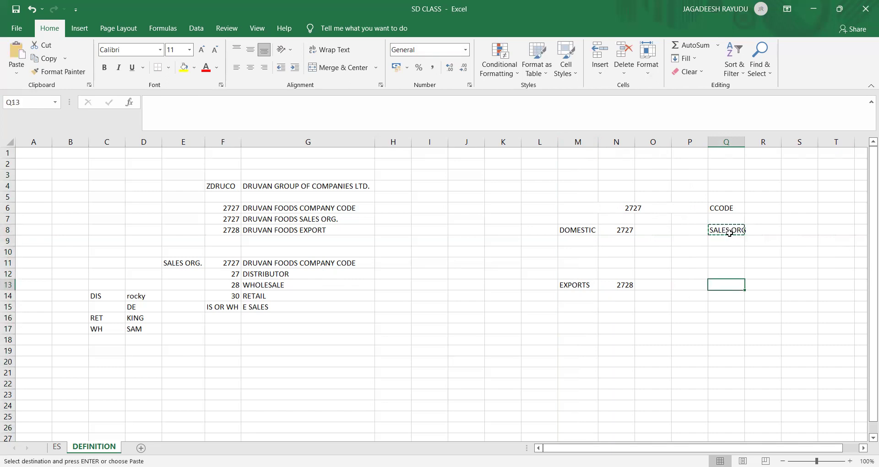
key("ctrl+v")
List distribution channel codes 27, 28 and 30 in O9:O11 under the domestic sales organization.
left_click(592, 242)
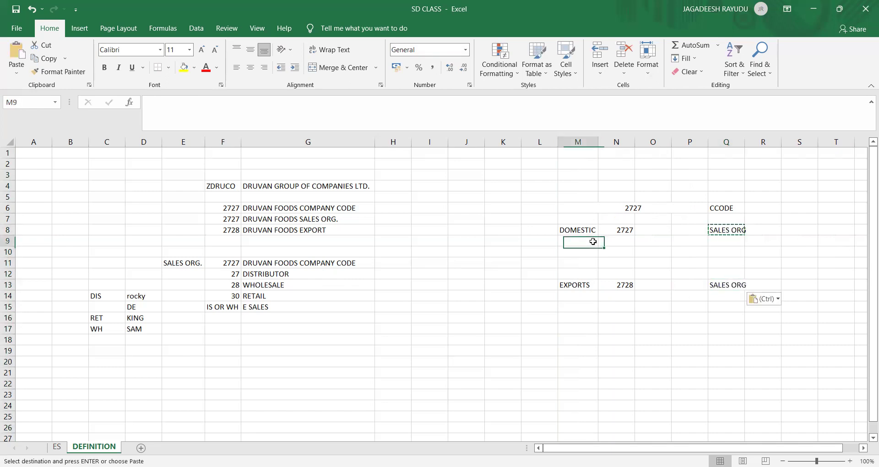
left_click(621, 243)
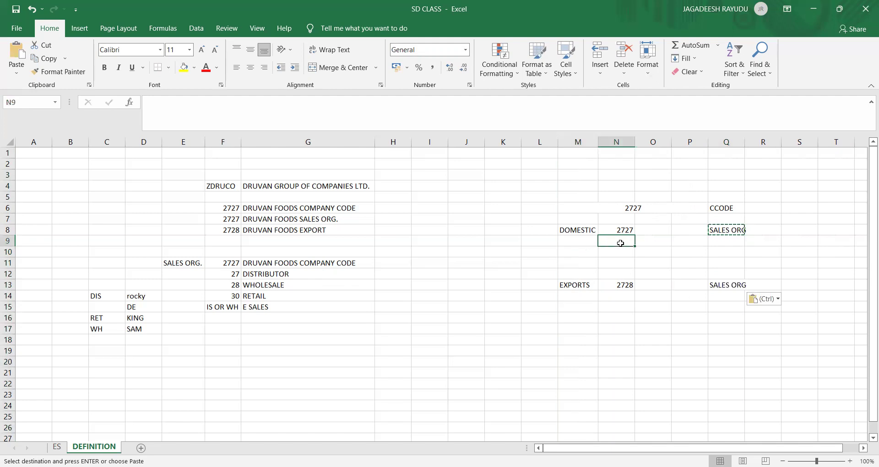
left_click(655, 242)
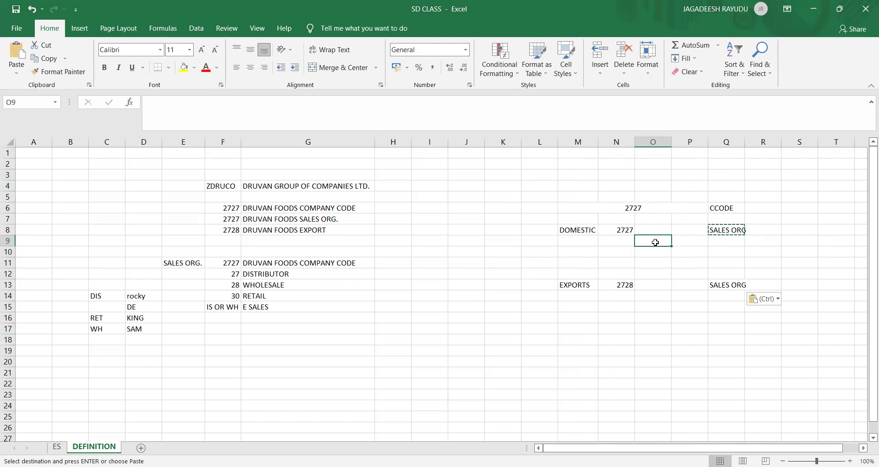
type("27")
key("Return")
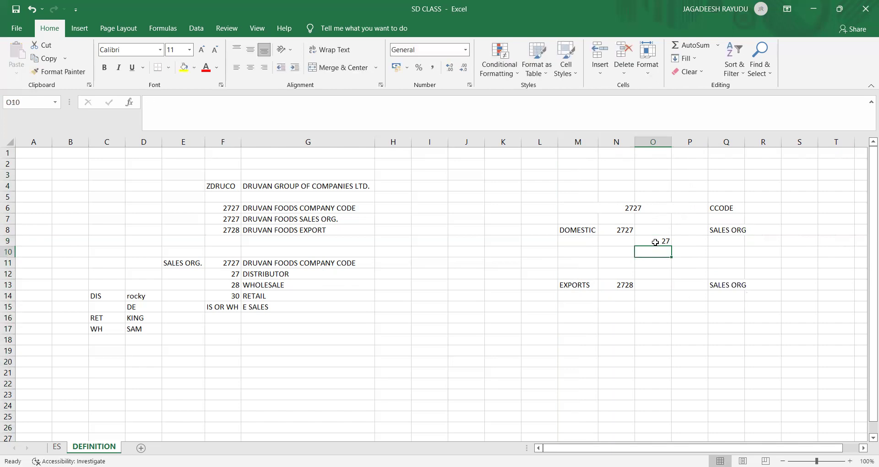
type("28")
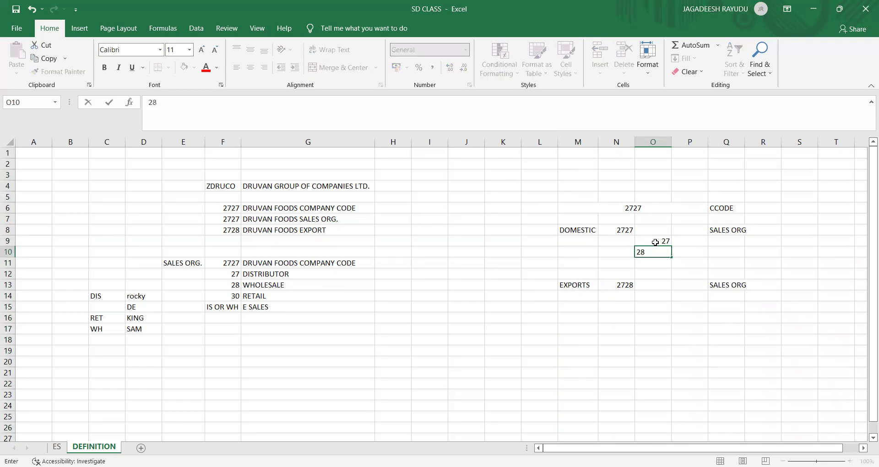
key("Return")
type("30")
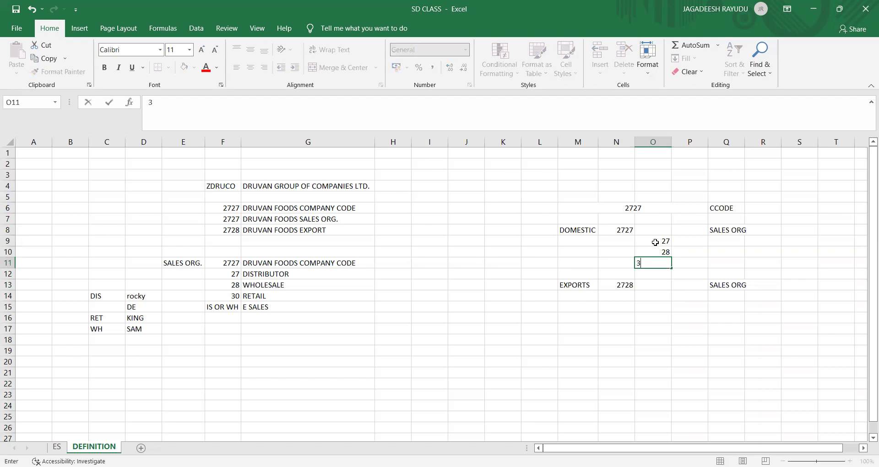
key("Return")
Label channel code 27 with DISTRIBUTION CHANNEL in cell Q9.
key("Up")
key("Up")
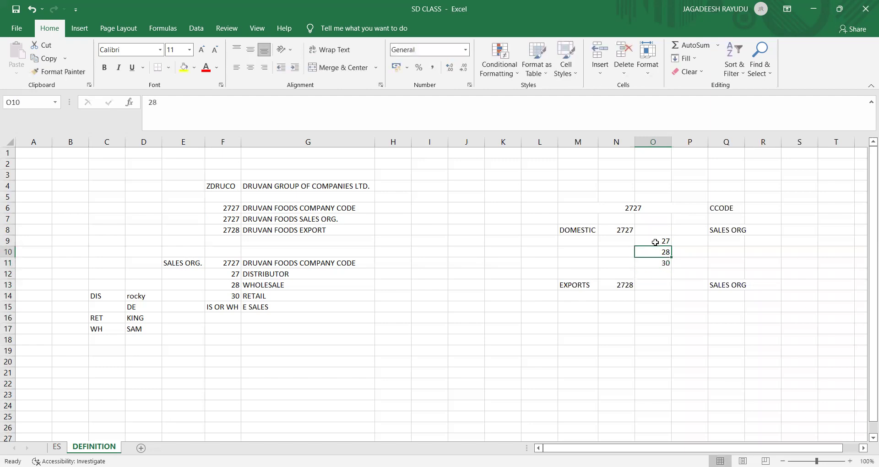
key("Up")
key("Left")
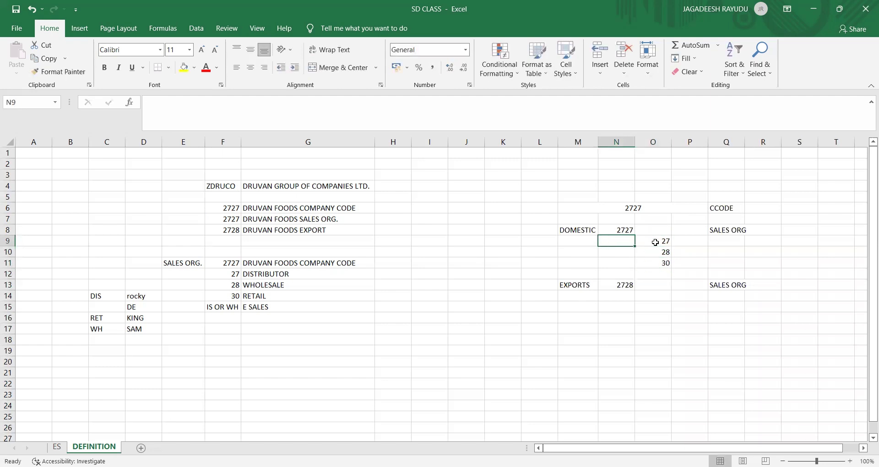
key("Right")
key("Right")
key("Right")
type("D")
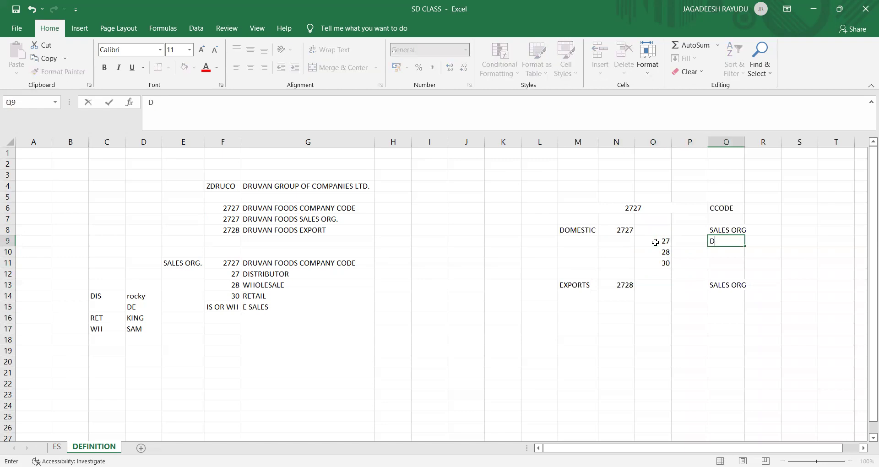
type("ISTRIBUTION CHANNEL")
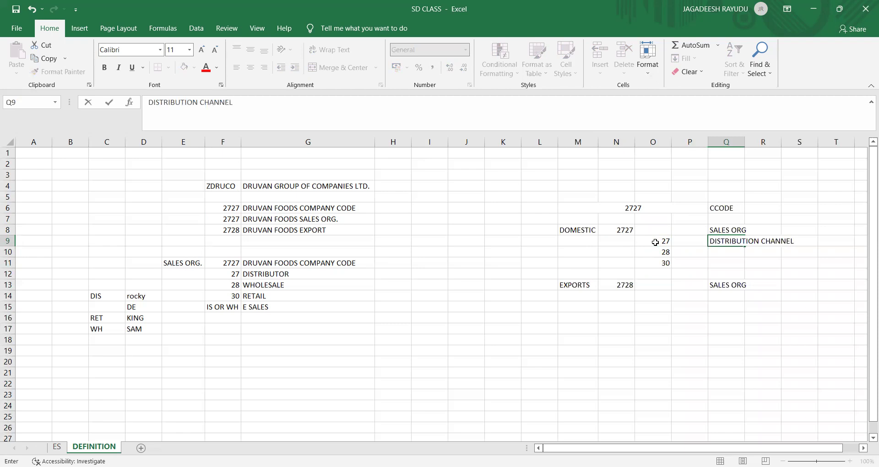
key("Return")
Copy the DISTRIBUTION CHANNEL label to Q10 and Q11, and AutoFit column Q to its contents.
key("Up")
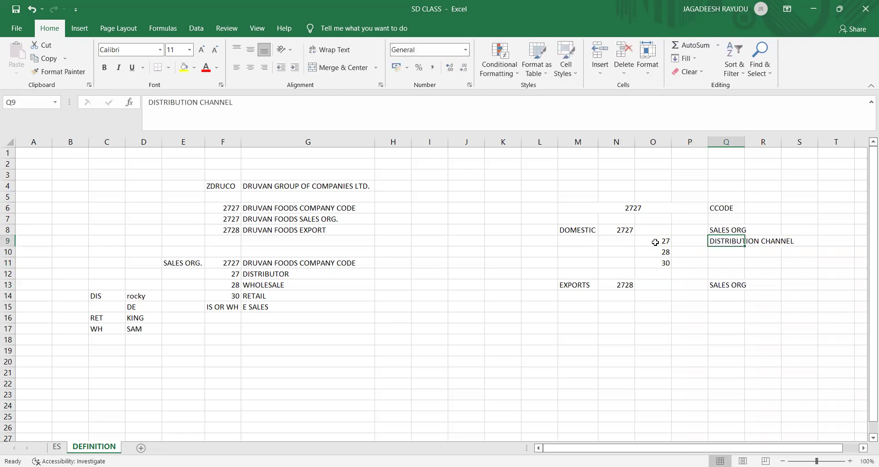
key("ctrl+c")
key("Down")
key("Down")
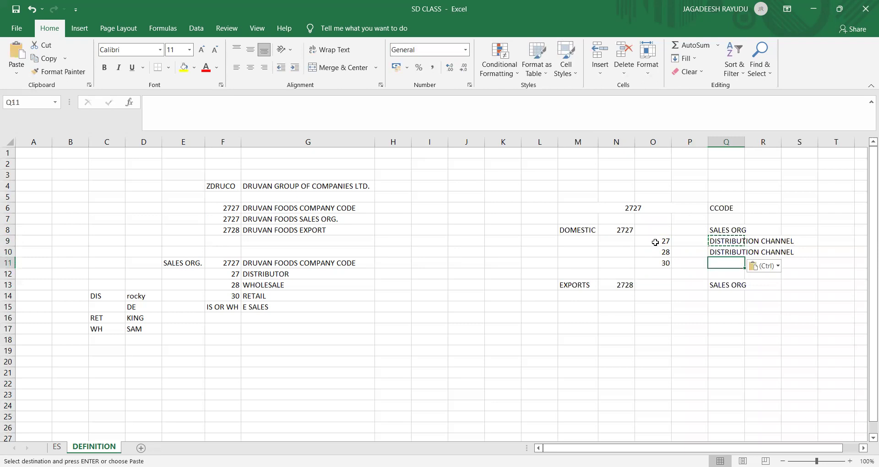
key("ctrl+v")
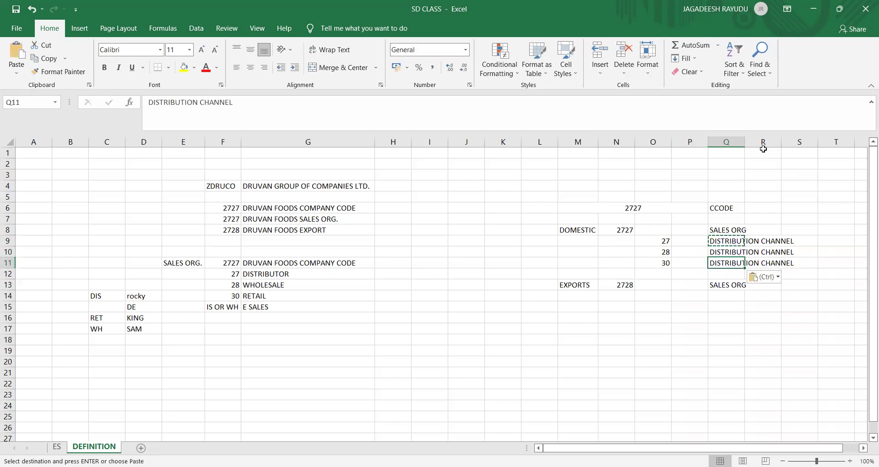
double_click(744, 141)
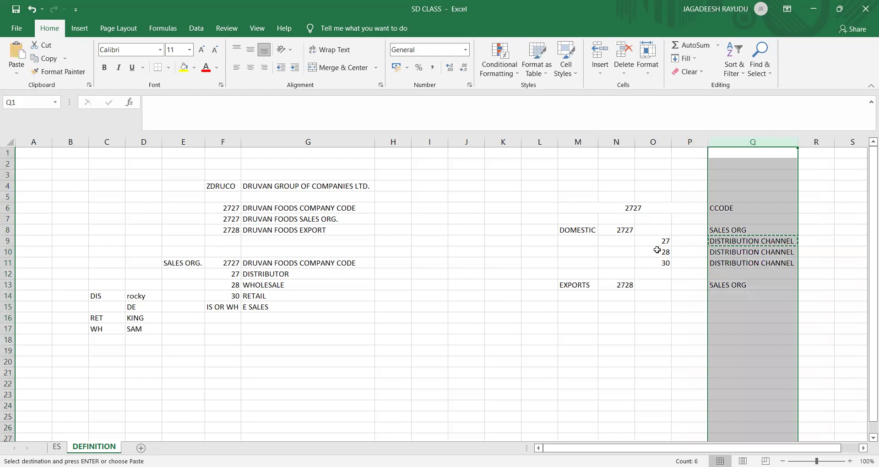
Review how the domestic sales organization in N8 relates to its distribution channel codes in O9:O11.
left_click(627, 263)
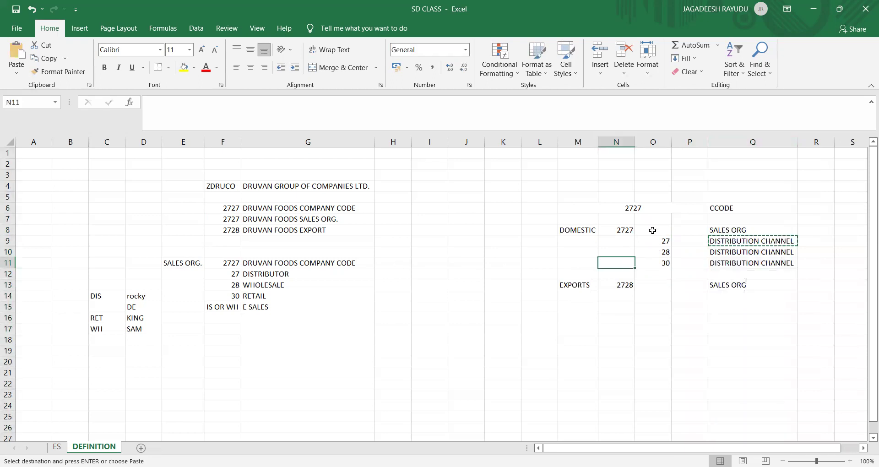
left_click(612, 230)
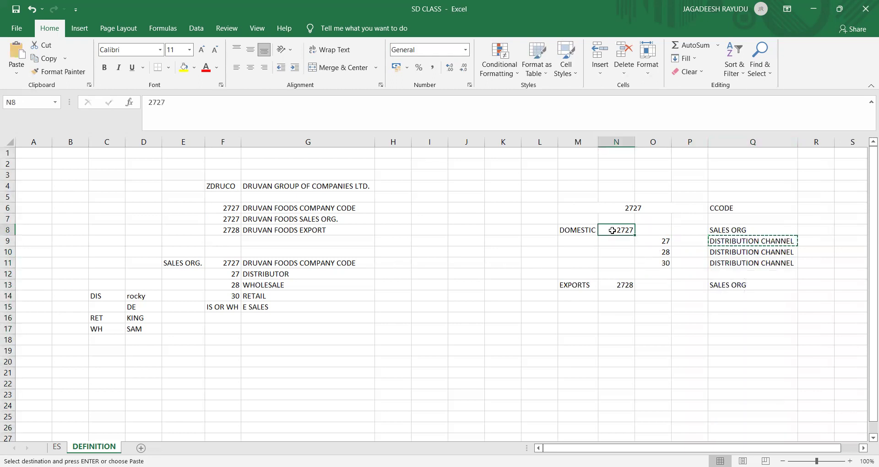
left_click(666, 241)
left_click(661, 259)
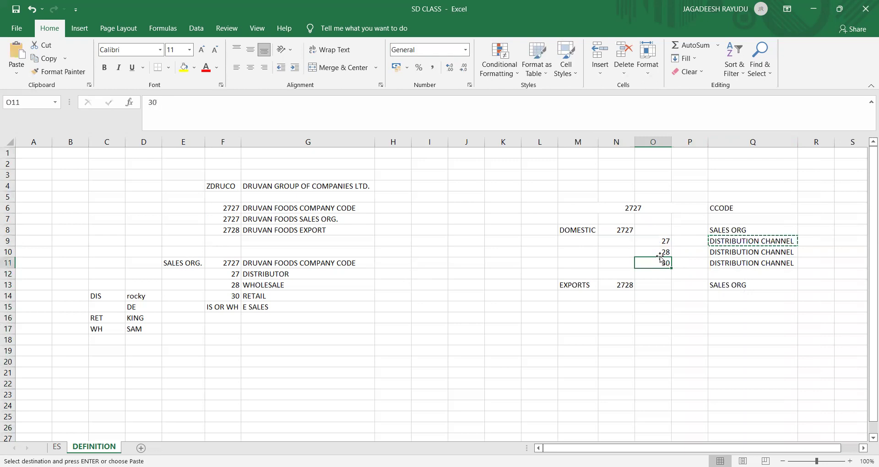
left_click(611, 231)
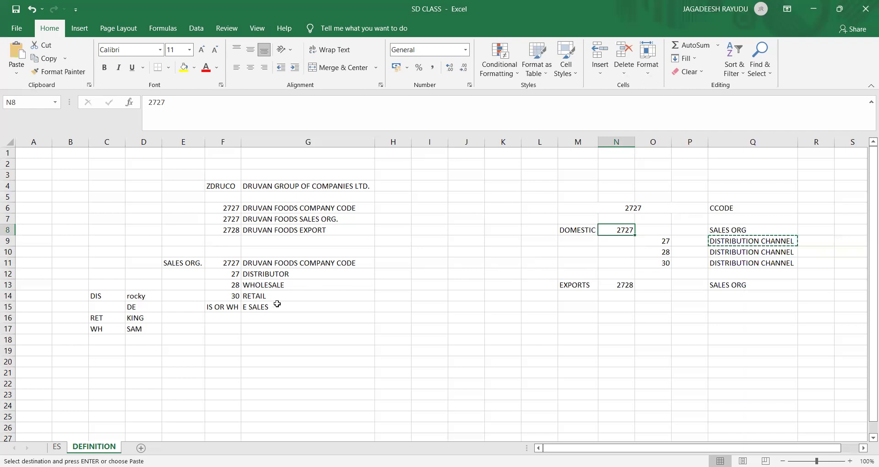
left_click(479, 285)
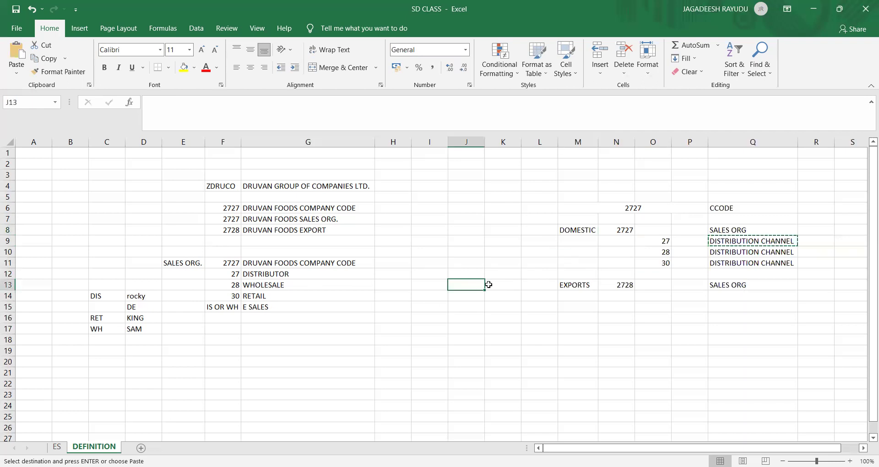
Examine the sales order products and the Druvan group companies on the ES sheet, and return to the DEFINITION sheet.
left_click(58, 446)
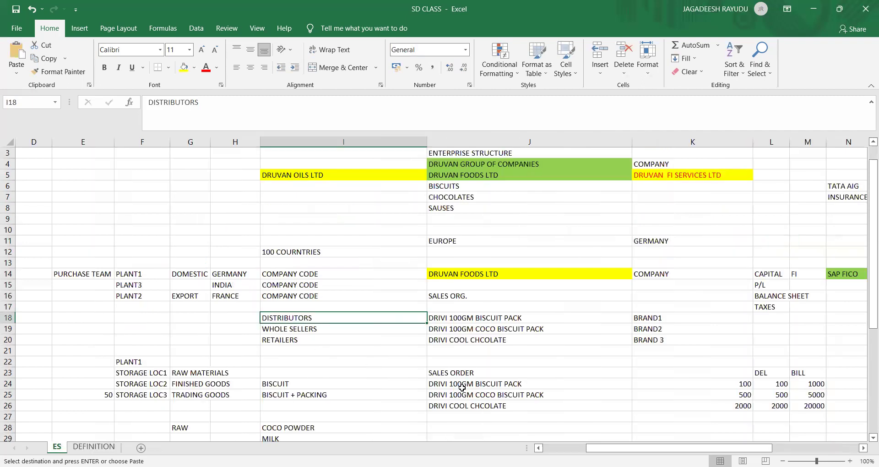
left_click(462, 387)
left_click_drag(461, 387, 463, 416)
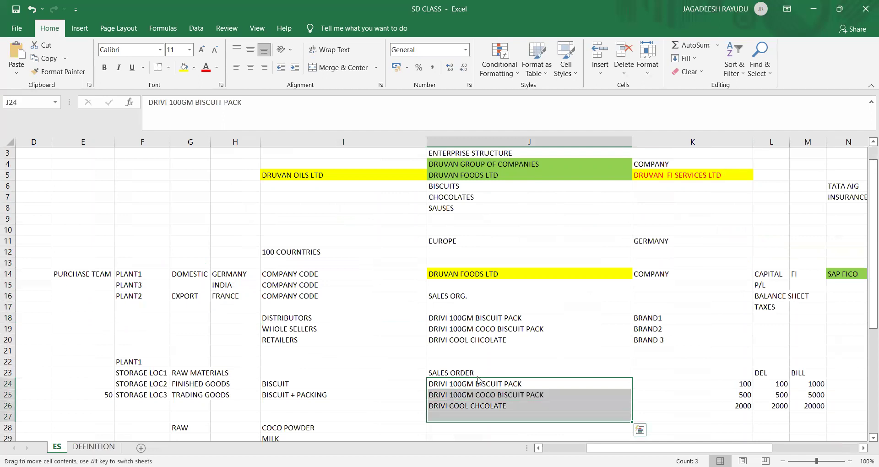
left_click(93, 447)
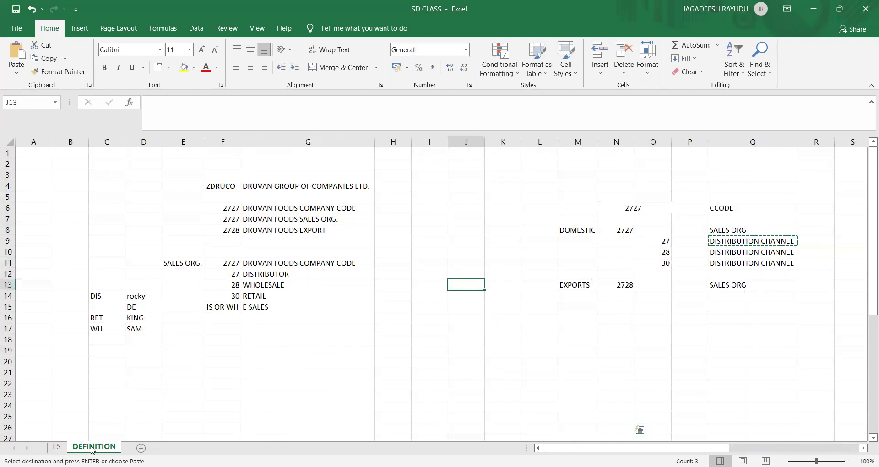
left_click(53, 448)
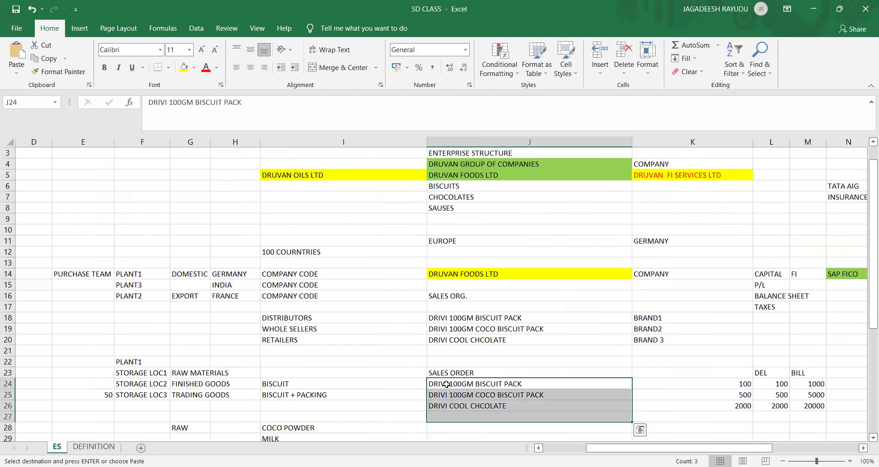
left_click(446, 384)
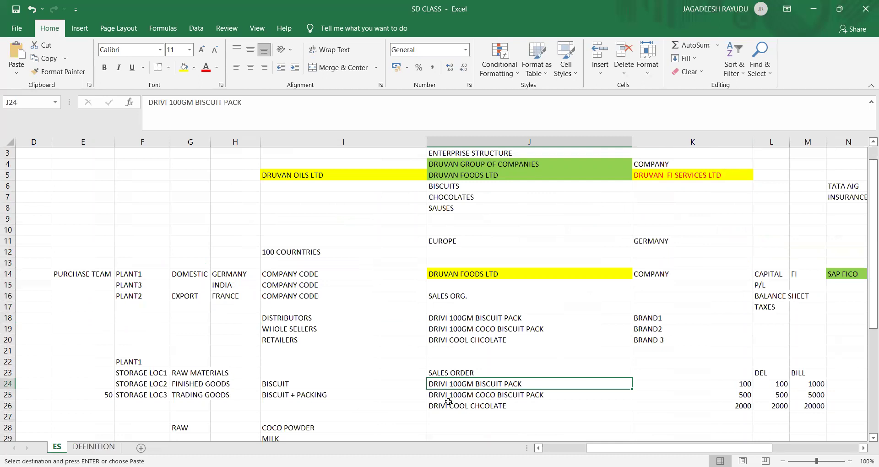
left_click(450, 176)
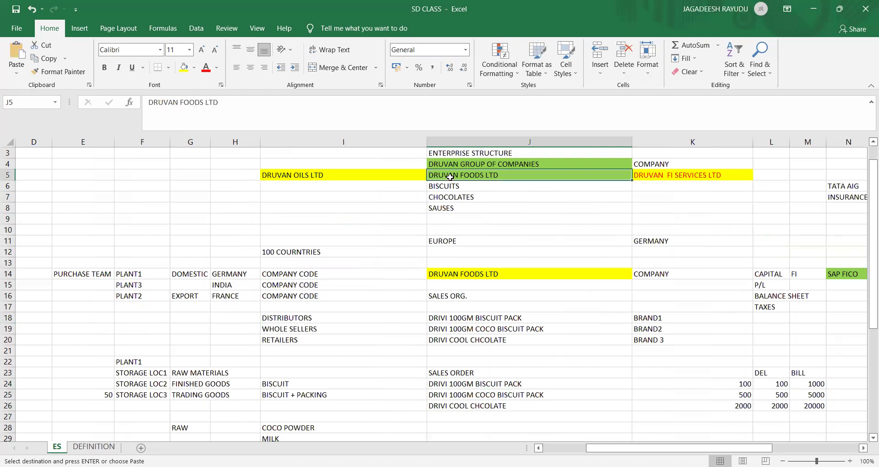
left_click(346, 173)
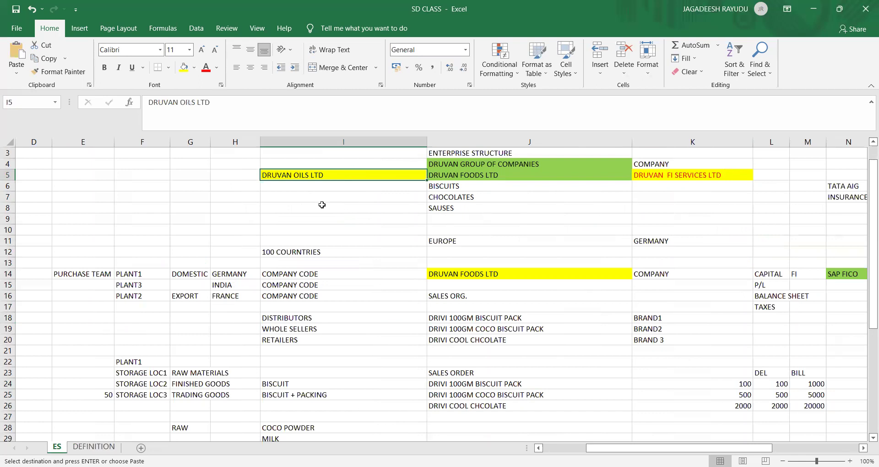
left_click(682, 185)
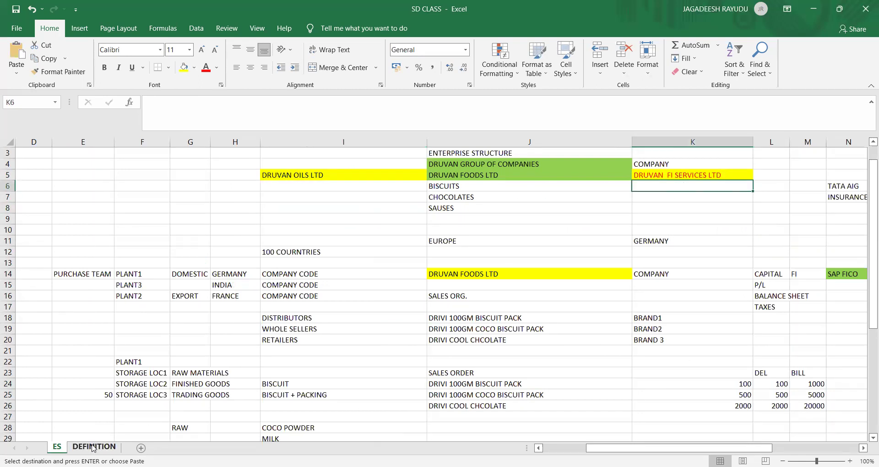
left_click(93, 447)
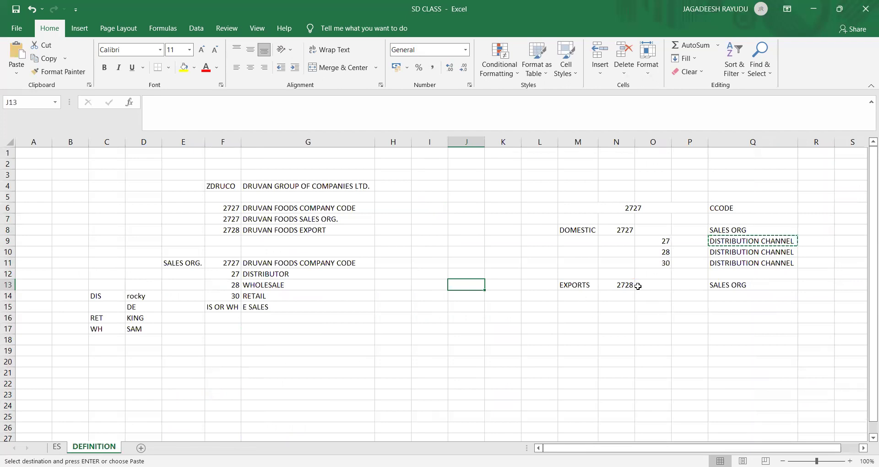
left_click(610, 275)
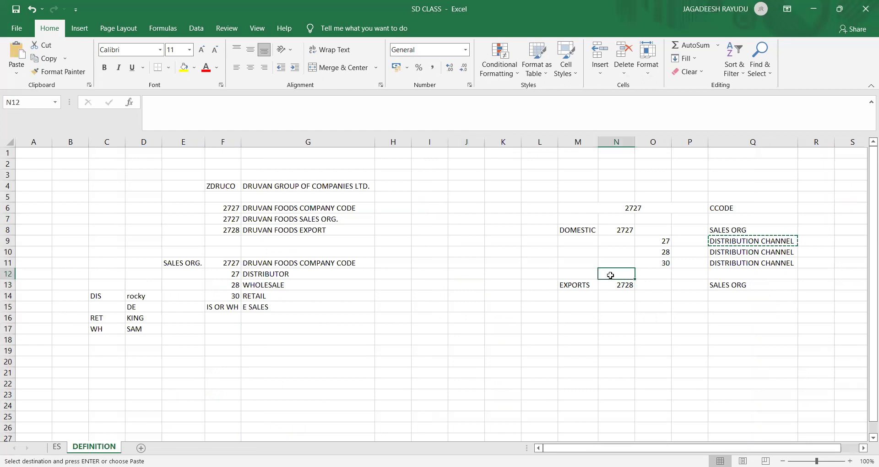
type("7002")
key("BackSpace")
key("BackSpace")
key("BackSpace")
key("BackSpace")
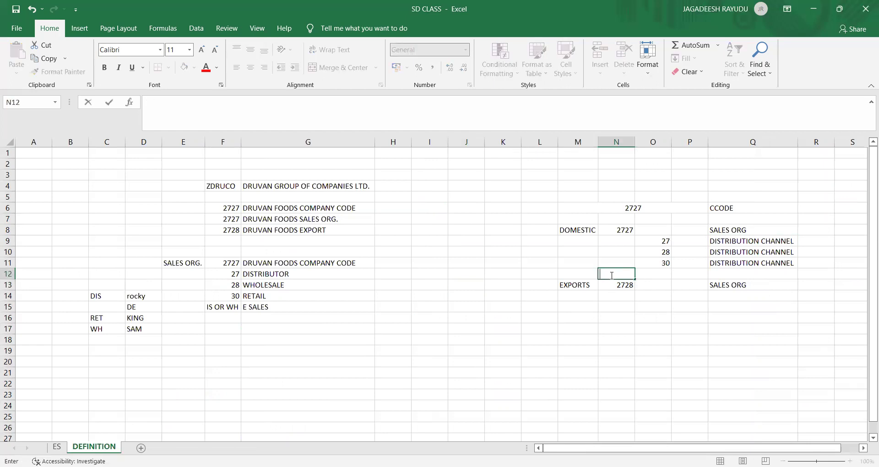
left_click(660, 276)
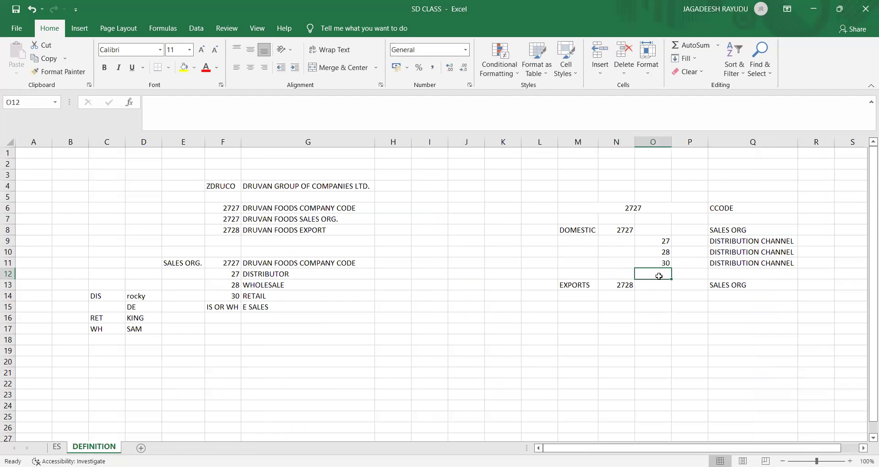
Enter the code DD in cell O12 and label it COMMON in cell Q12.
type("DD")
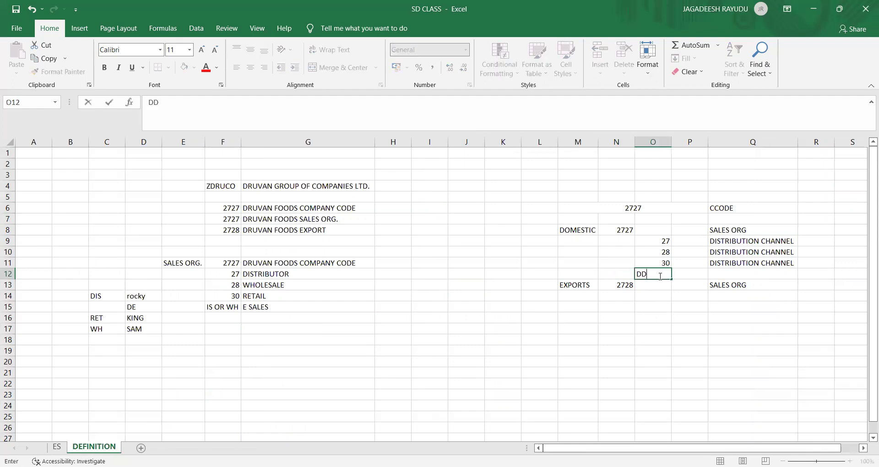
left_click(712, 275)
type("COMMON")
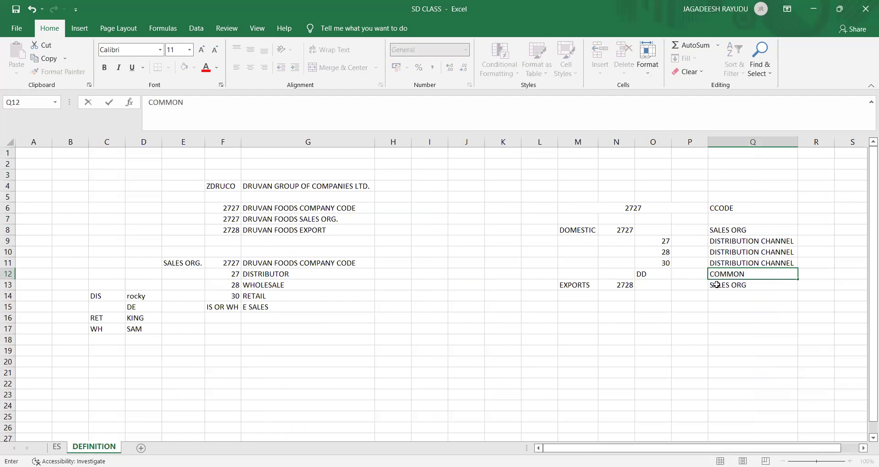
left_click(682, 316)
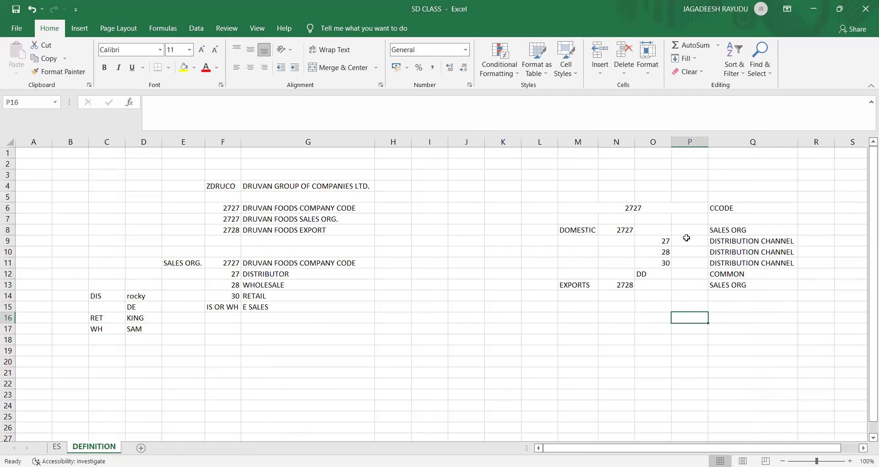
Replace the label in cell Q12 with DEVISION.
left_click(718, 274)
type("DEV")
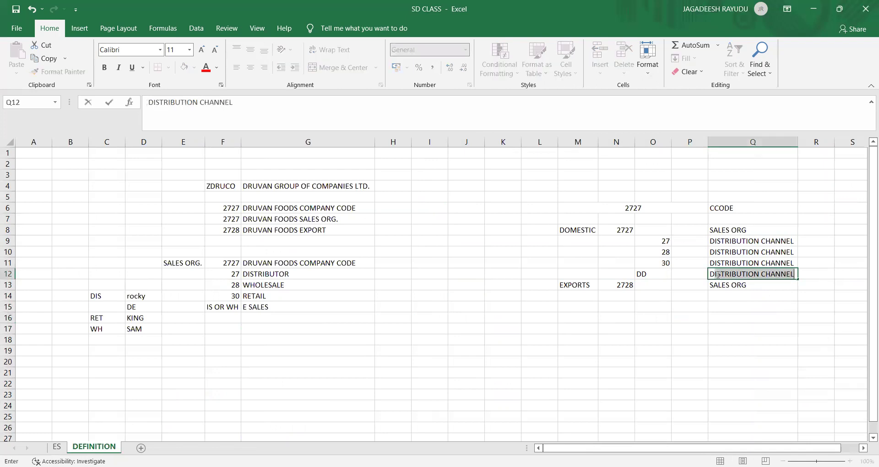
type("ISION")
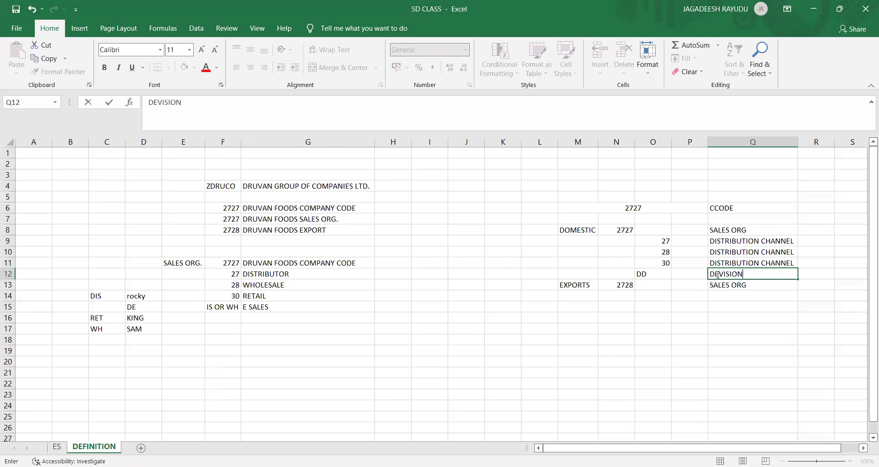
key("Return")
mouse_move(731, 231)
left_mouse_down()
mouse_move(732, 251)
mouse_move(729, 230)
left_mouse_up()
left_click(733, 261)
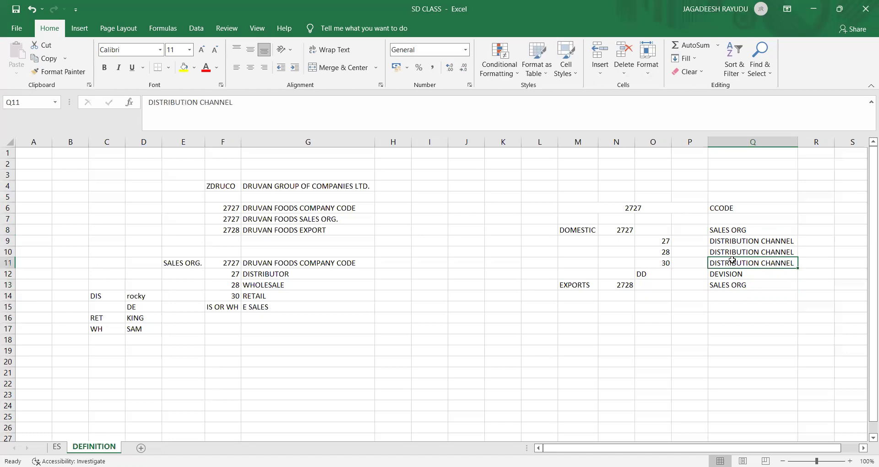
left_click(722, 273)
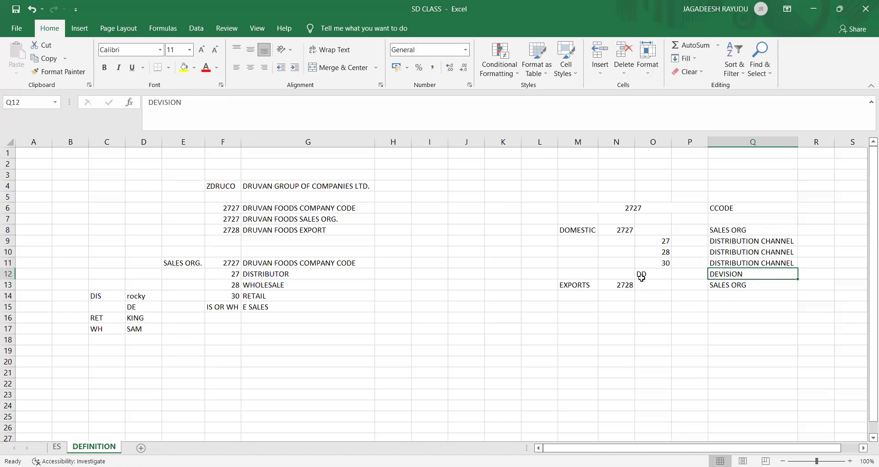
left_click(641, 276)
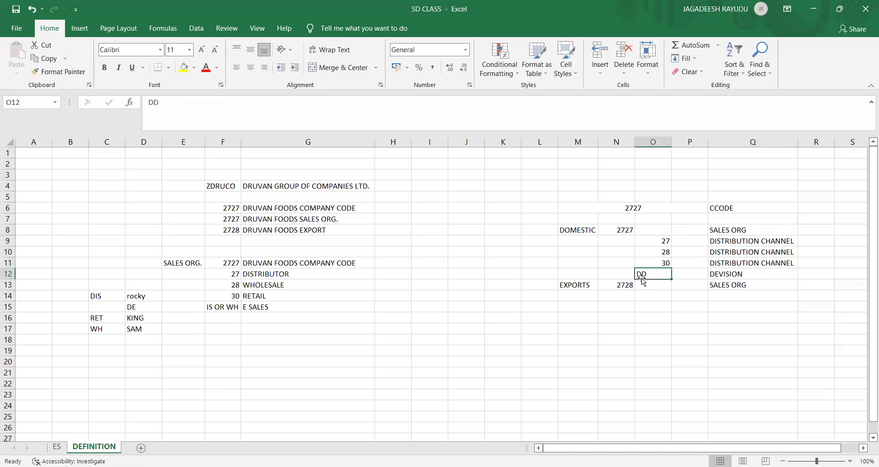
List the products BISICUITS in cell I15 and CHOCOLATE in cell I16.
left_click(441, 306)
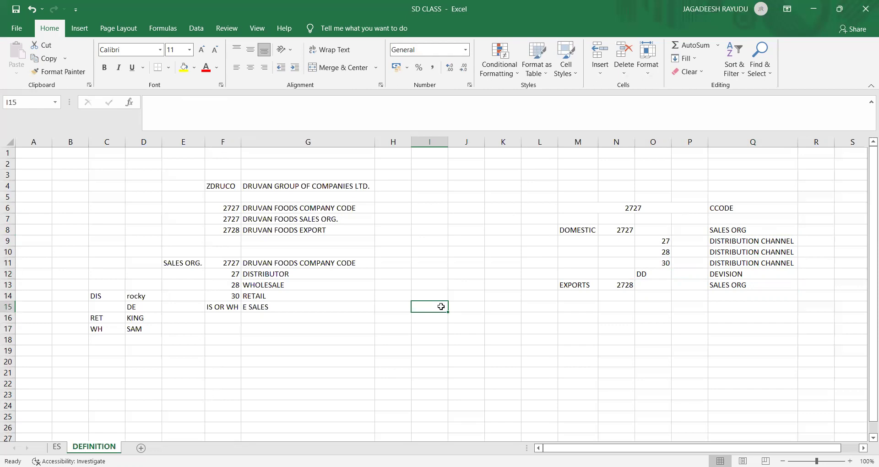
type("BIS")
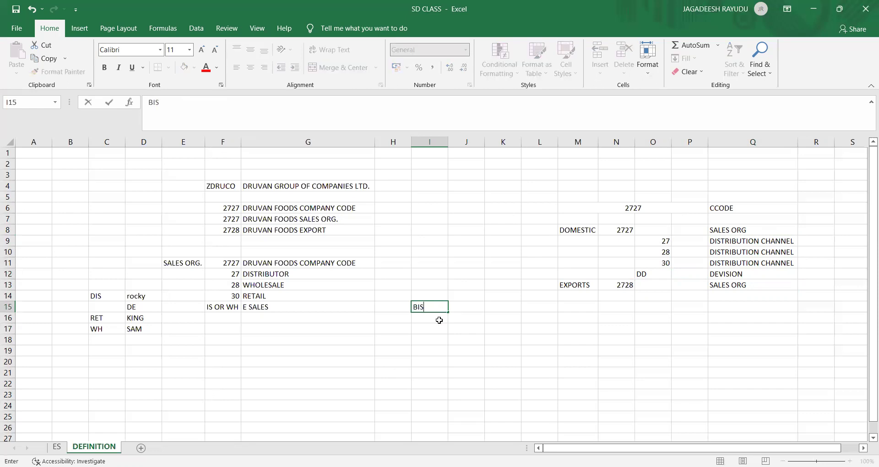
type("ICUITS")
key("Return")
type("C")
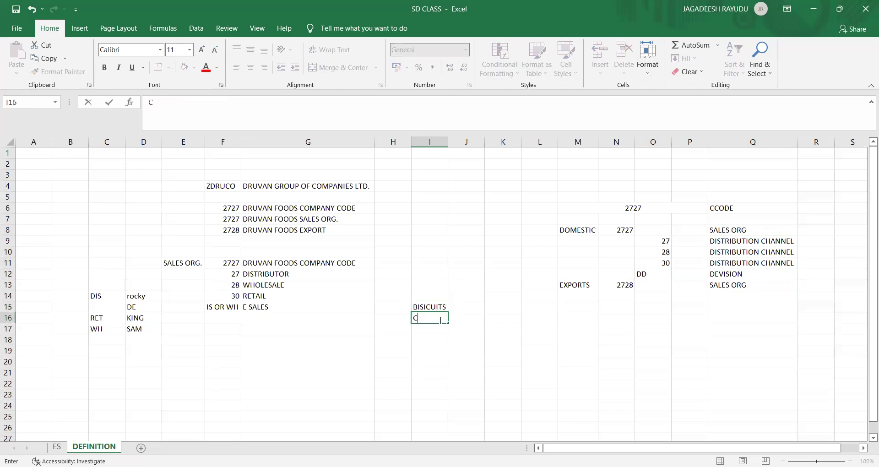
type("HOCOLAT")
key("Return")
key("Return")
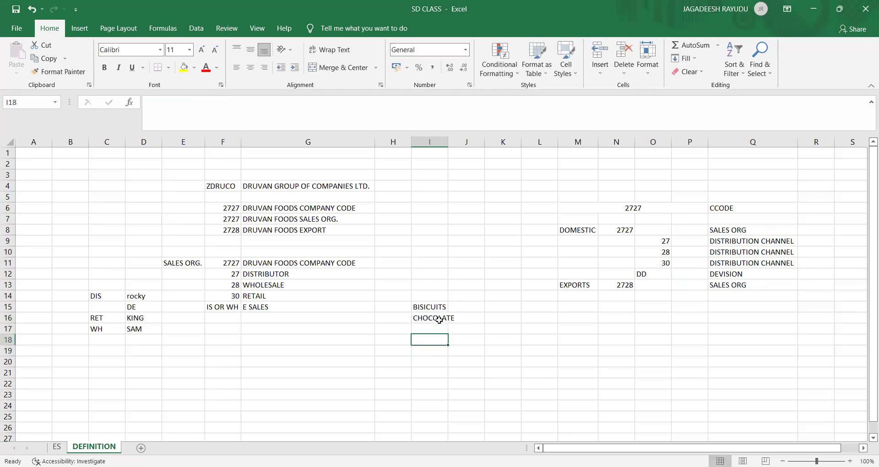
Add the product ICE CREAMS in cell I18, leaving a blank row below the chocolate entry.
type("ICE CREAMS")
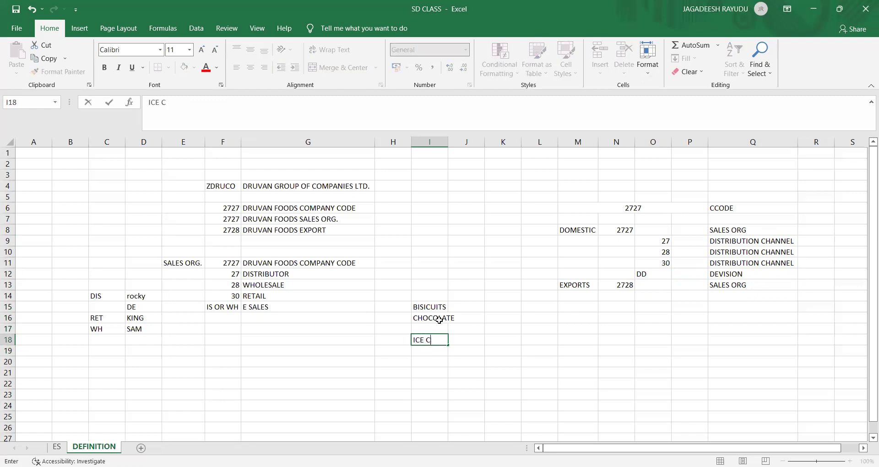
left_click(439, 355)
left_click(421, 340)
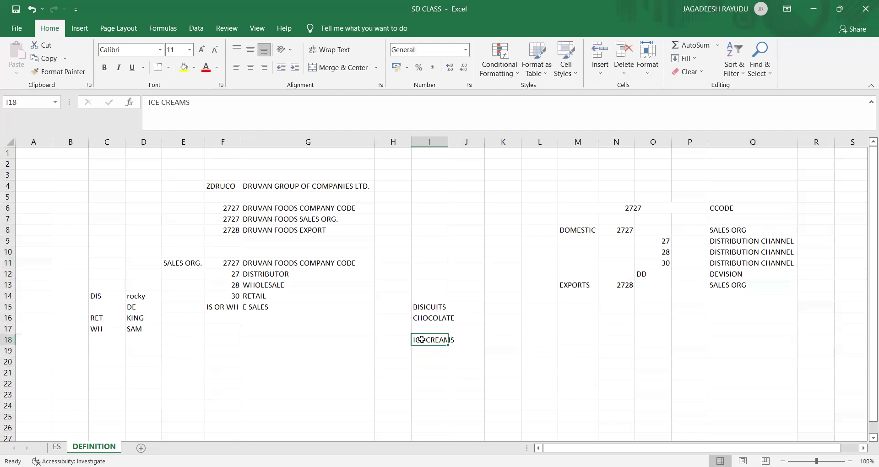
left_click(432, 307)
left_click(431, 317)
left_click(430, 307)
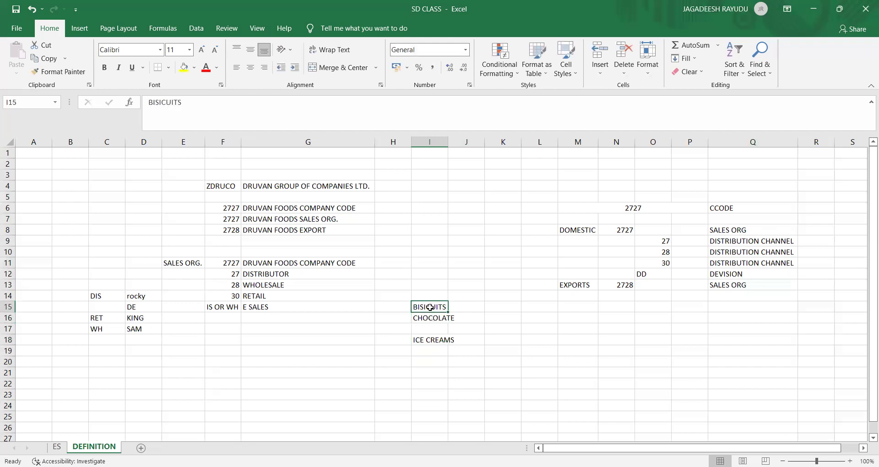
Add the product NOODLES in cell I20.
left_click(422, 359)
type("NOODLES")
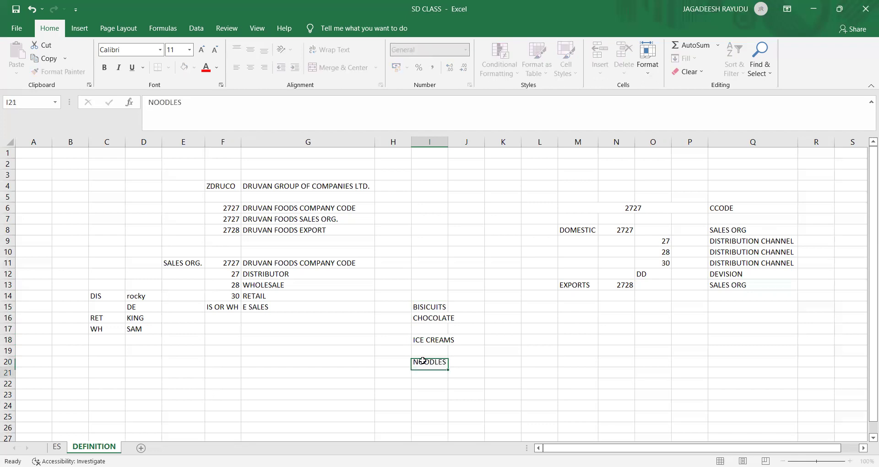
key("Return")
Review the product entries in I15:I20 one by one.
key("Up")
key("Up")
key("Up")
key("Up")
key("Up")
key("Up")
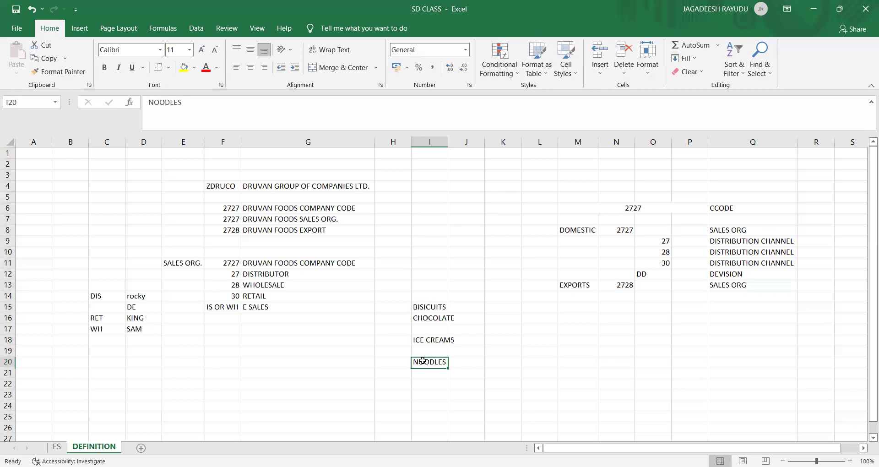
key("Down")
key("Down")
key("Down")
key("Down")
key("Down")
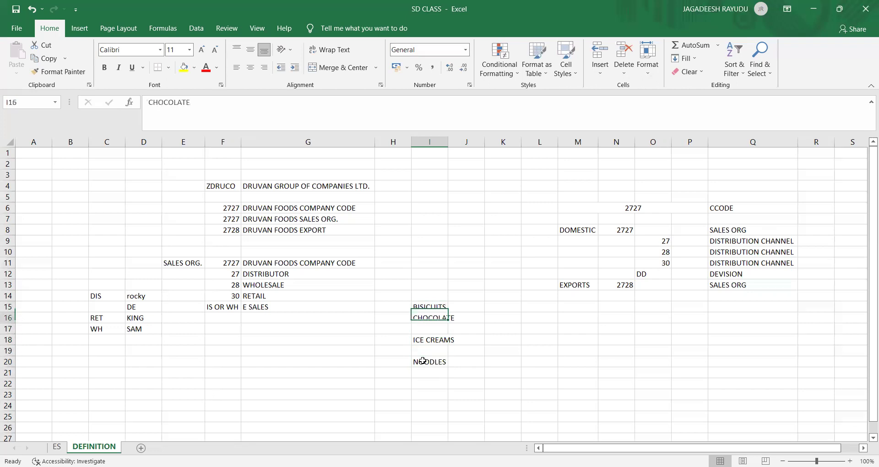
key("Up")
key("Up")
key("Up")
key("Up")
key("Up")
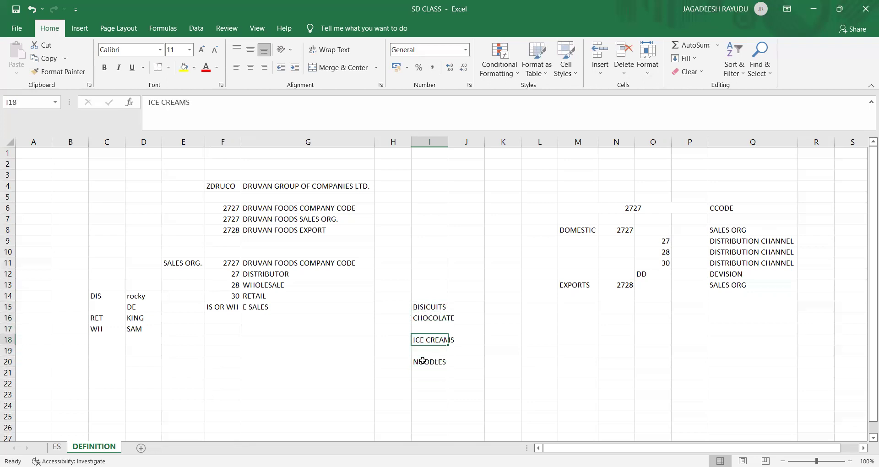
key("Down")
key("Up")
key("Up")
key("Up")
key("Up")
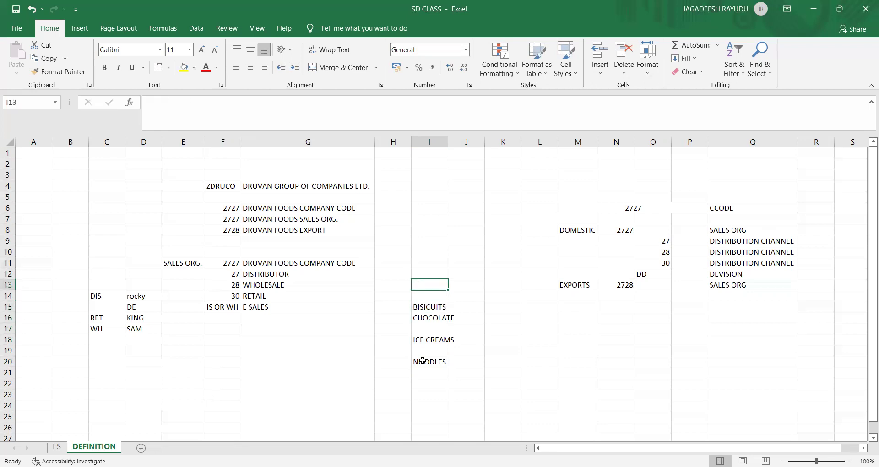
Examine the division code in O12 together with its label in Q12.
key("Right")
key("Right")
key("Right")
key("Right")
key("Right")
key("Right")
key("Right")
key("Right")
key("Left")
key("Left")
key("Left")
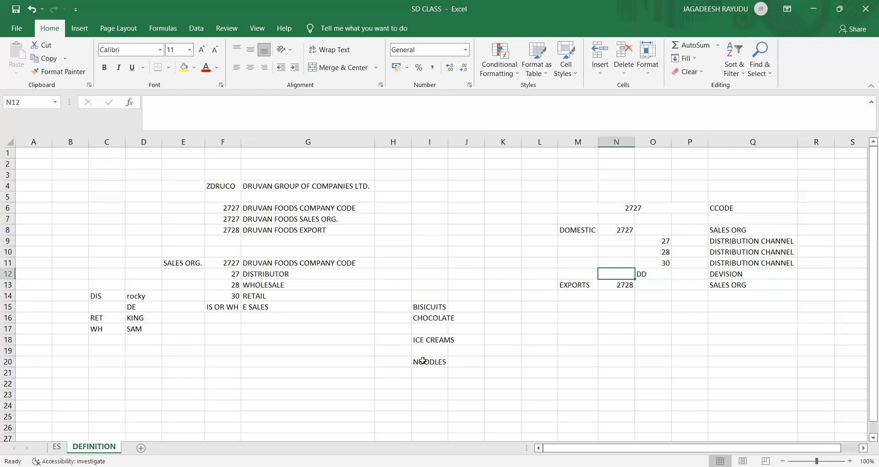
key("Right")
key("Right")
key("Right")
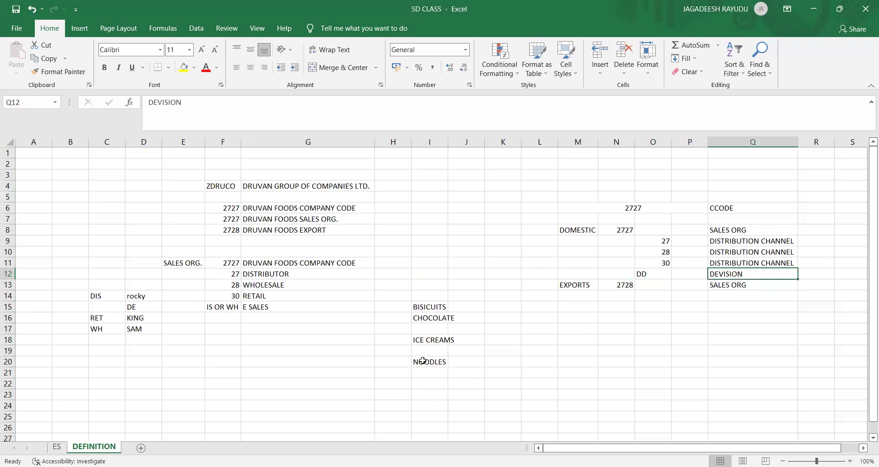
left_click(640, 277)
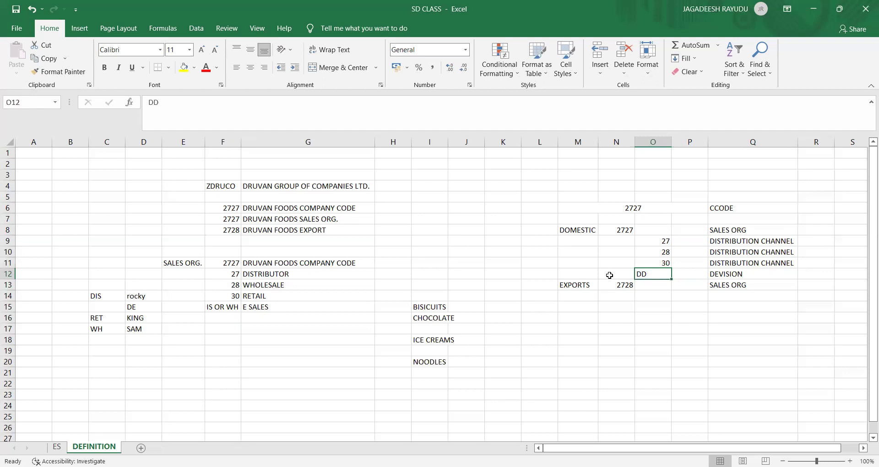
Review how the domestic sales organization and its channel codes in O9:O11 relate to the common division in O12.
left_click(809, 231)
left_click(723, 230)
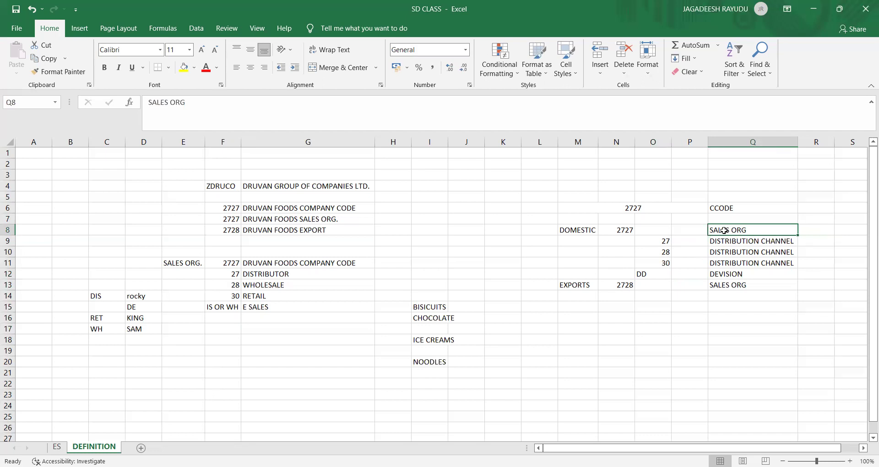
left_click(665, 242)
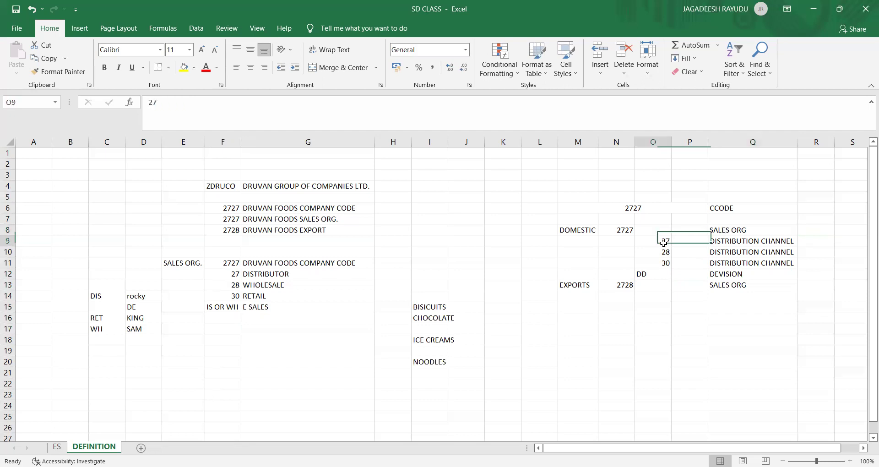
left_click(661, 252)
left_click(659, 262)
left_click(653, 241)
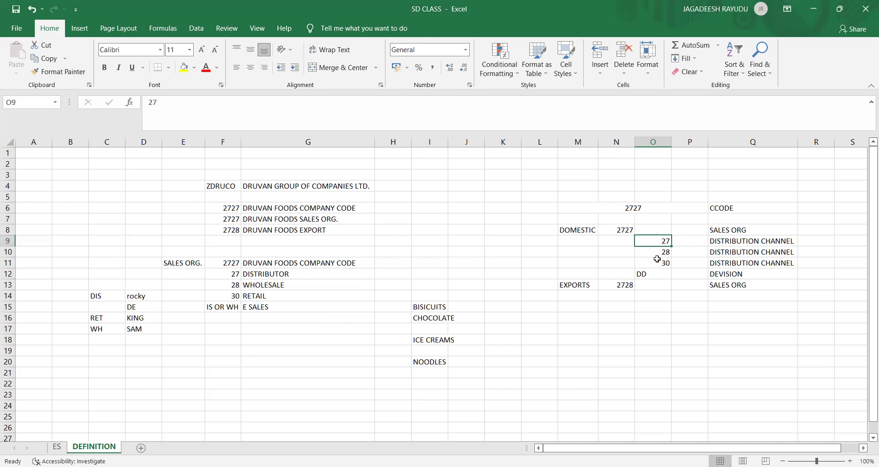
left_click(648, 261)
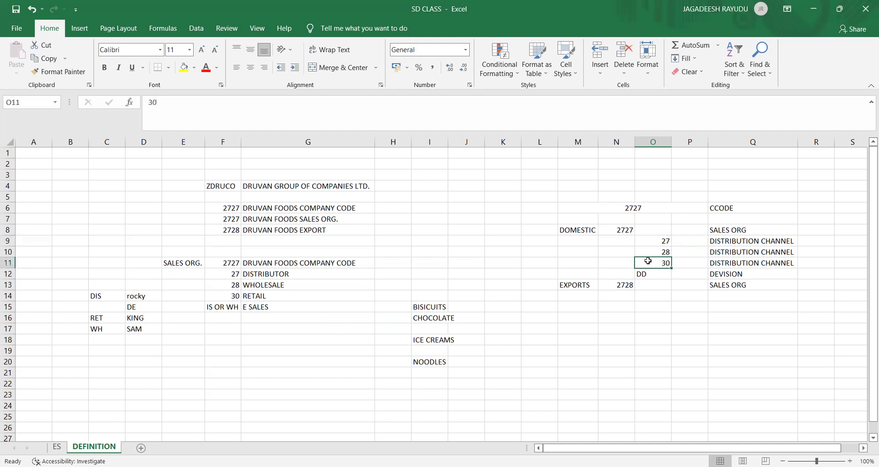
left_click(641, 275)
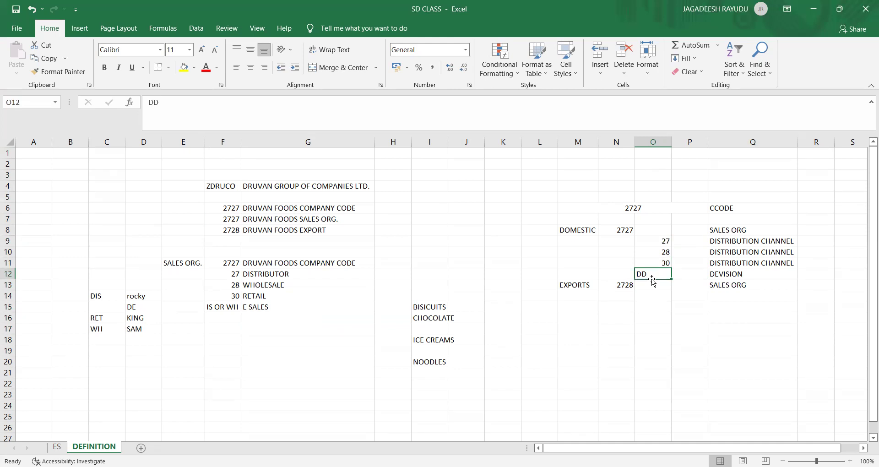
left_click(590, 294)
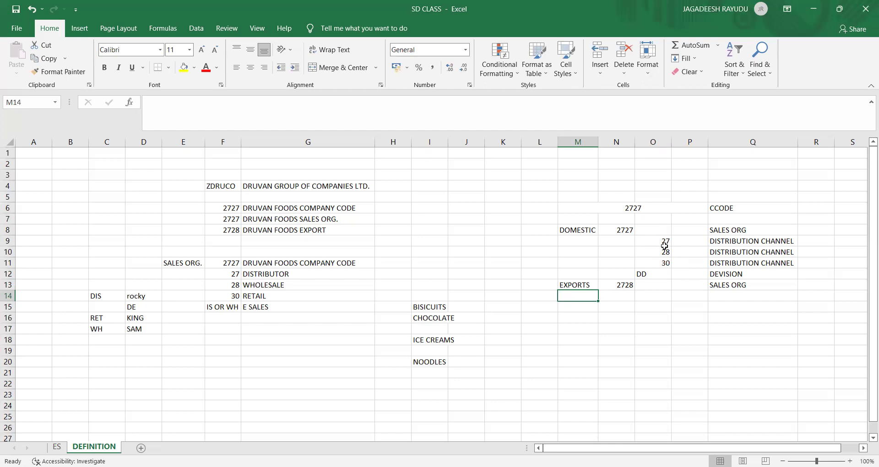
left_click(654, 276)
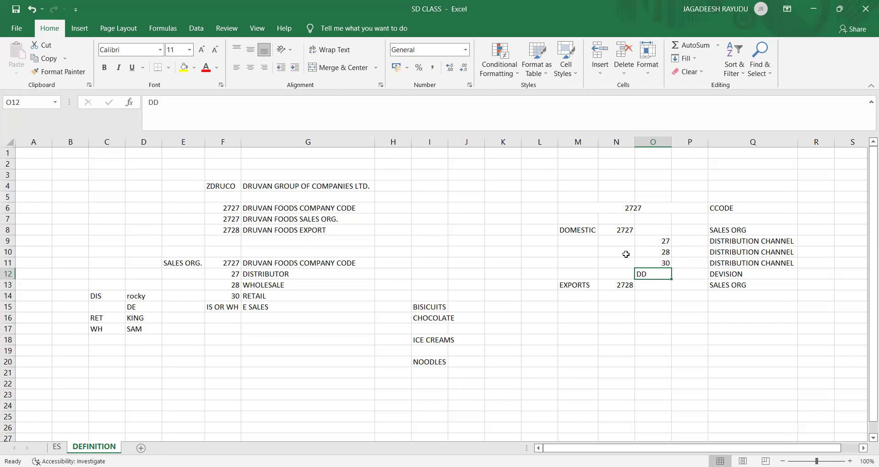
left_click(668, 248)
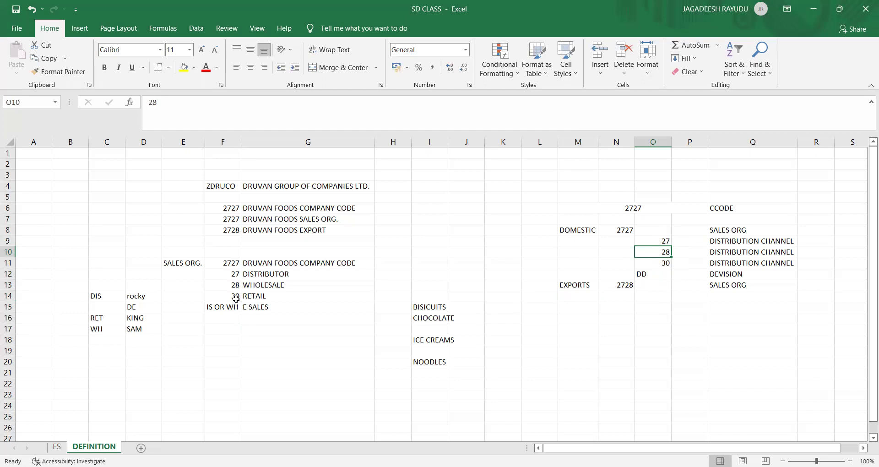
Enter IS OR WB in cell O14 beneath the EXPORTS sales organization.
left_click(612, 289)
left_click(656, 298)
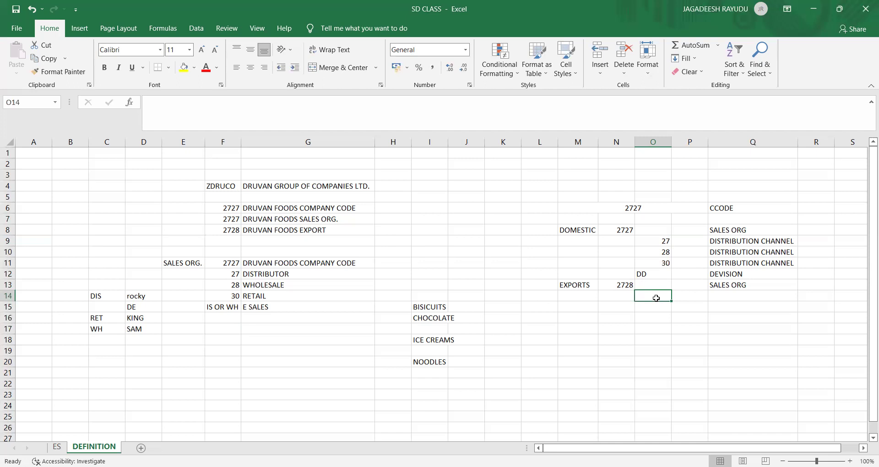
type("IS")
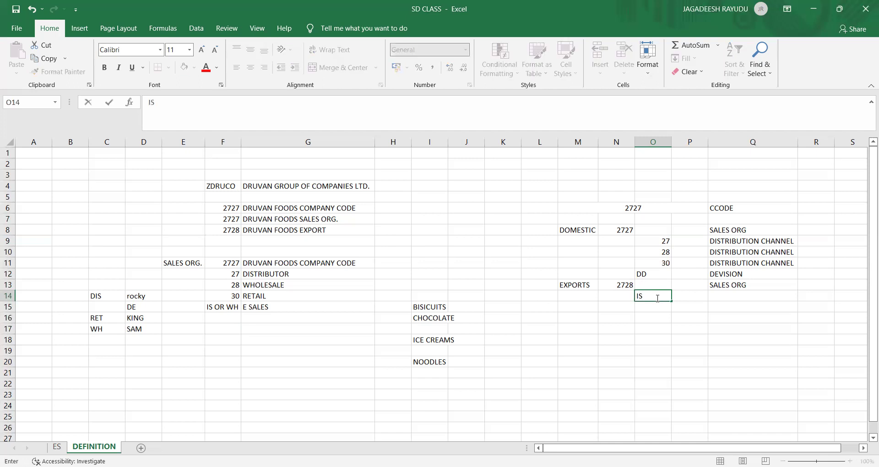
type(" OR WB")
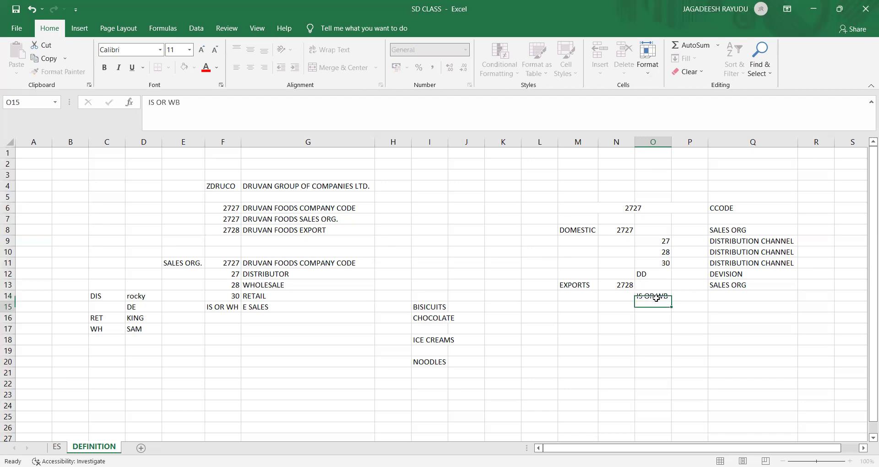
key("ctrl+Return")
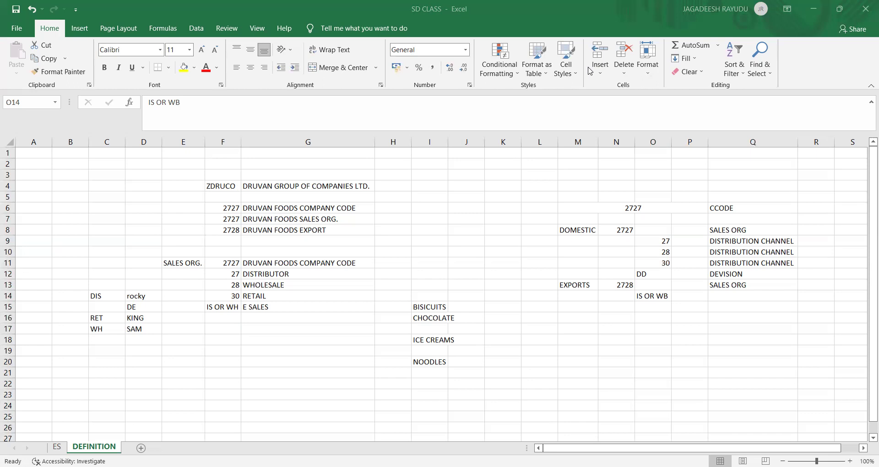
Switch to SAP and open the SAP Reference IMG through transaction /nspro.
key("alt+Tab")
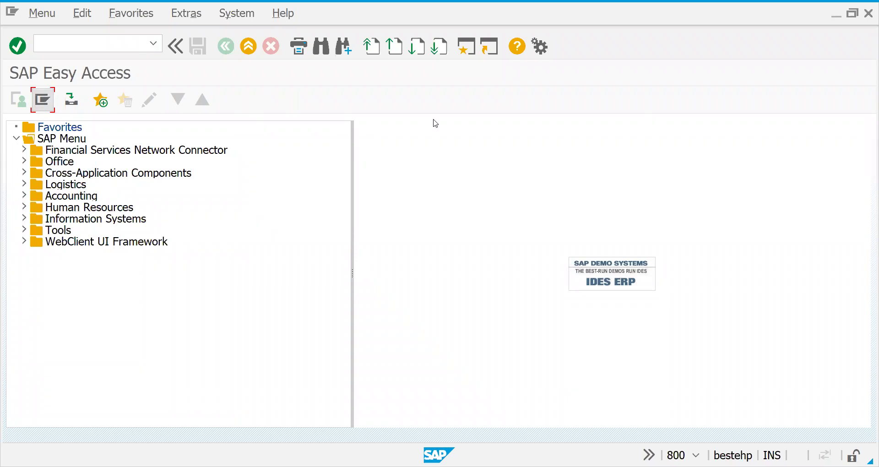
left_click(114, 46)
type("/nspro")
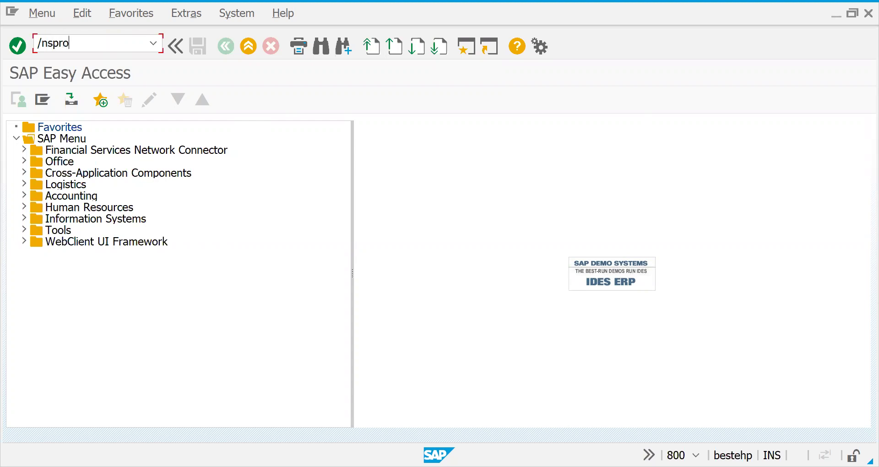
key("Return")
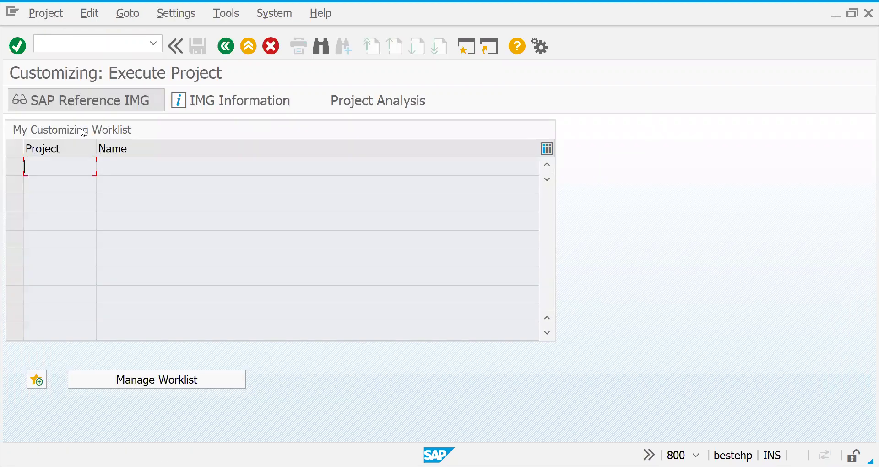
left_click(80, 109)
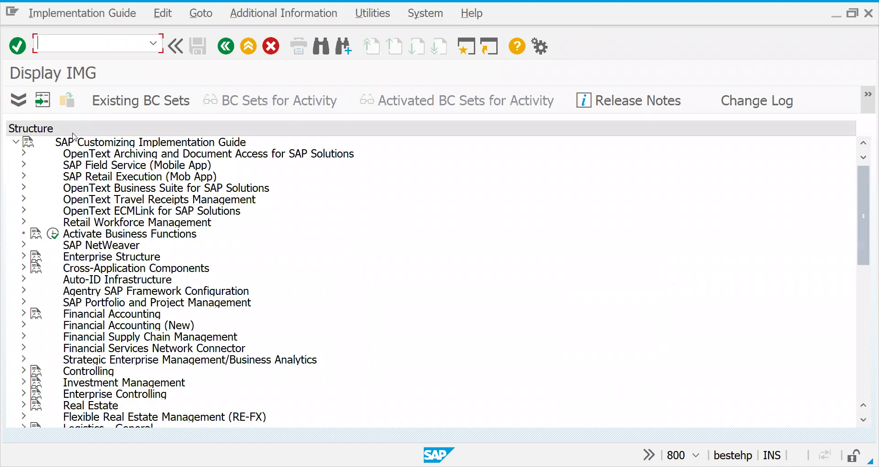
Expand Enterprise Structure and its Definition node in the IMG and go to Sales and Distribution.
left_click(85, 193)
key("Down")
key("Down")
key("Down")
key("Down")
key("Down")
key("Down")
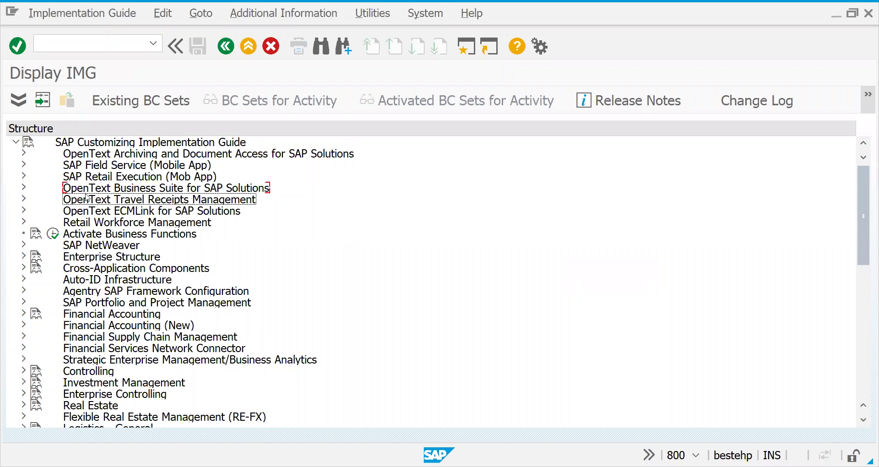
key("Right")
key("Down")
key("Down")
key("Right")
key("Down")
key("Down")
key("Down")
key("Down")
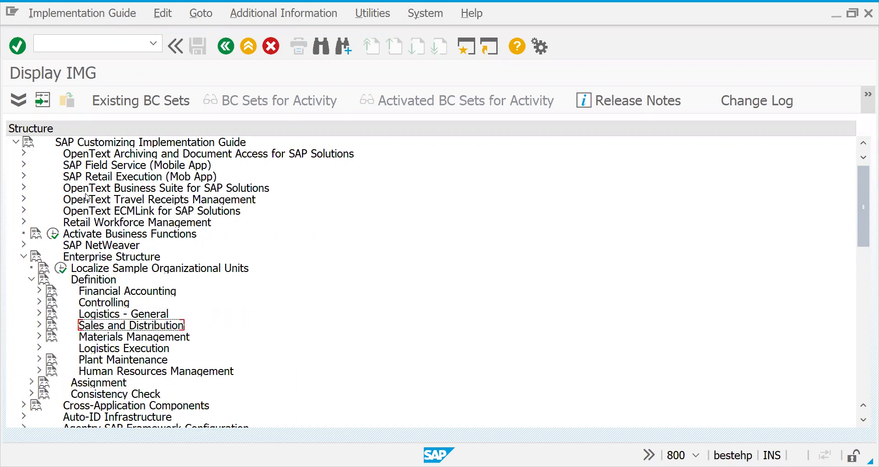
Open the Define distribution channel activity under Sales and Distribution and start new entries.
key("Right")
key("Down")
key("Down")
key("Up")
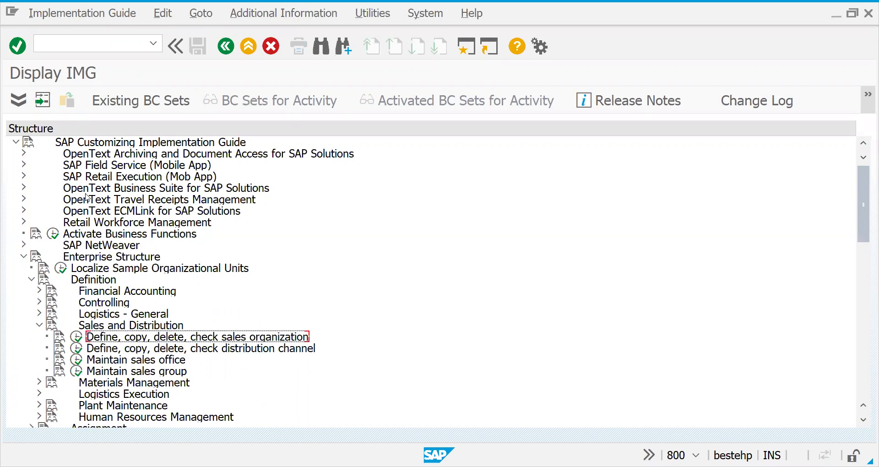
left_click(77, 351)
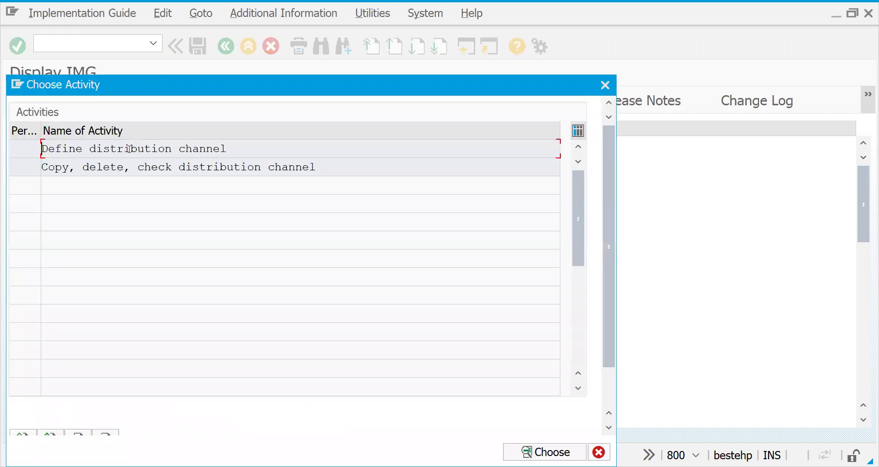
double_click(129, 149)
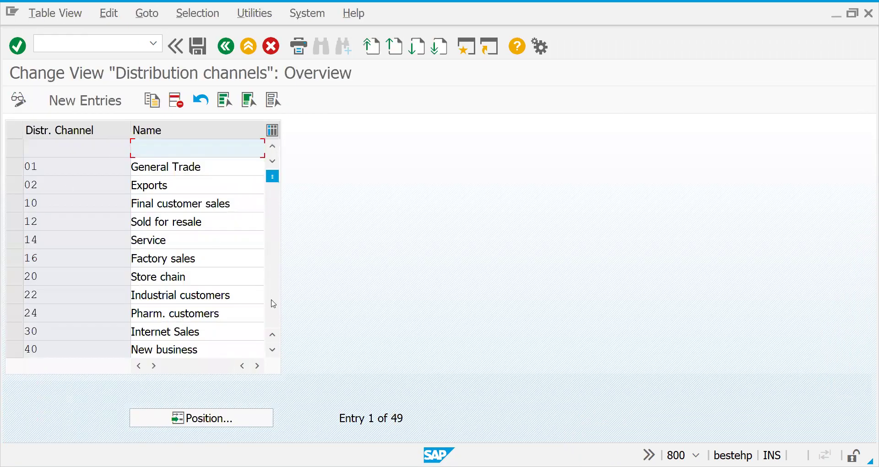
left_click(85, 100)
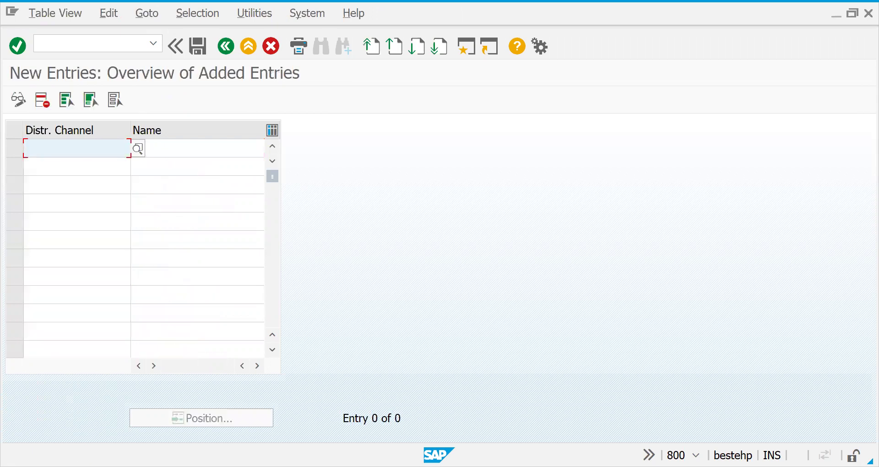
Enter distribution channel 27 with the name Distributors.
type("27")
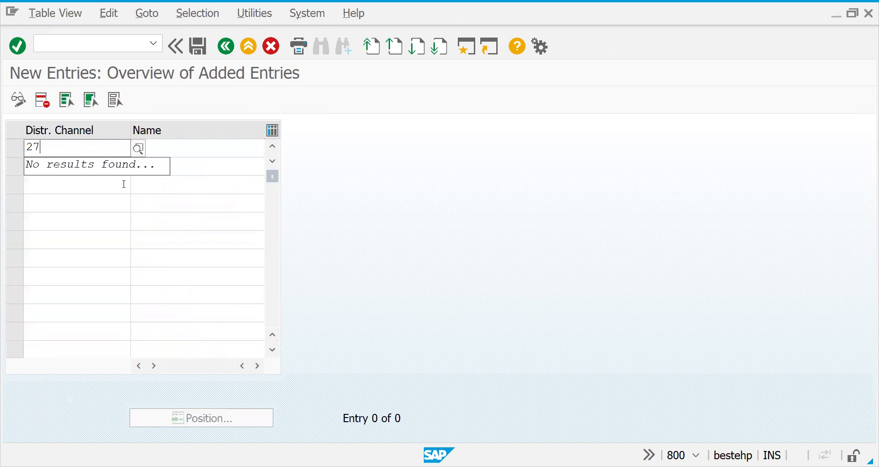
key("Tab")
type("distr")
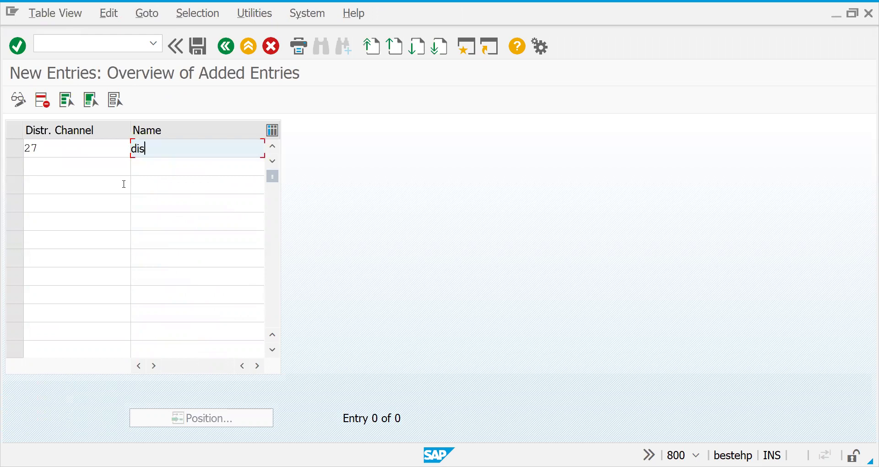
key("BackSpace")
key("BackSpace")
key("BackSpace")
key("BackSpace")
type("D")
key("BackSpace")
key("BackSpace")
type("Distributors")
Enter distribution channel 28 with the name whole sellers in the second row.
left_click(98, 171)
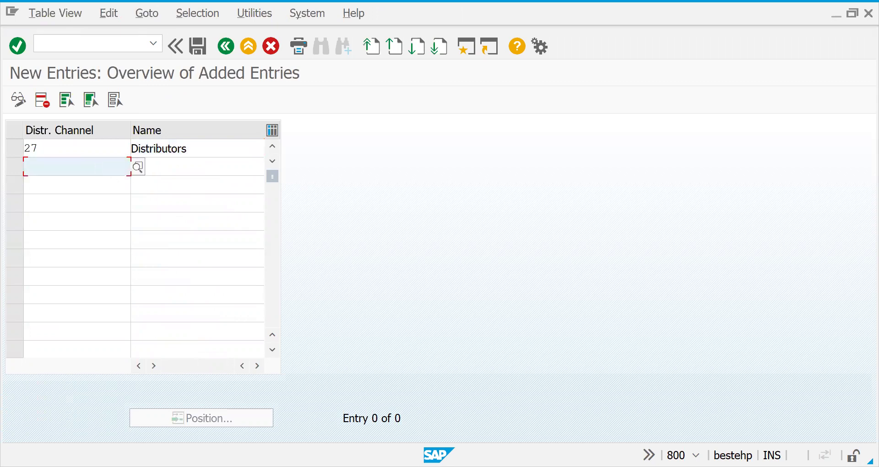
type("27")
key("BackSpace")
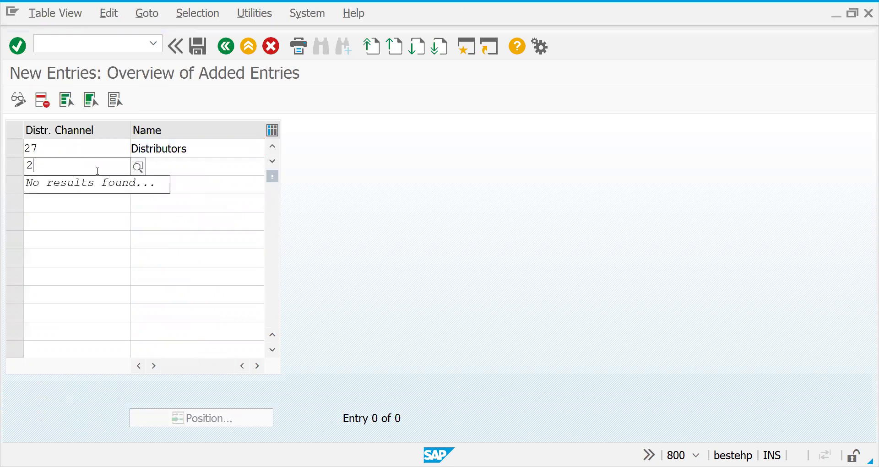
type("8")
key("Tab")
type("who")
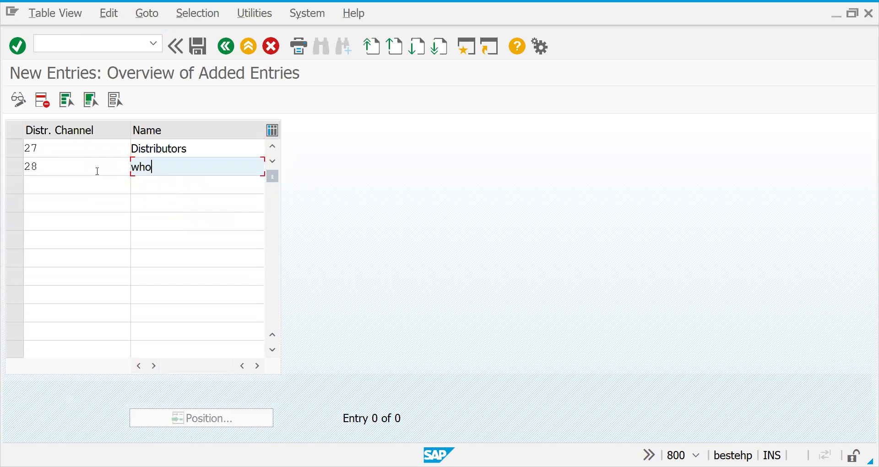
type("le sellers")
Try to add distribution channel 30 with the name retailers in the third row.
left_click(82, 183)
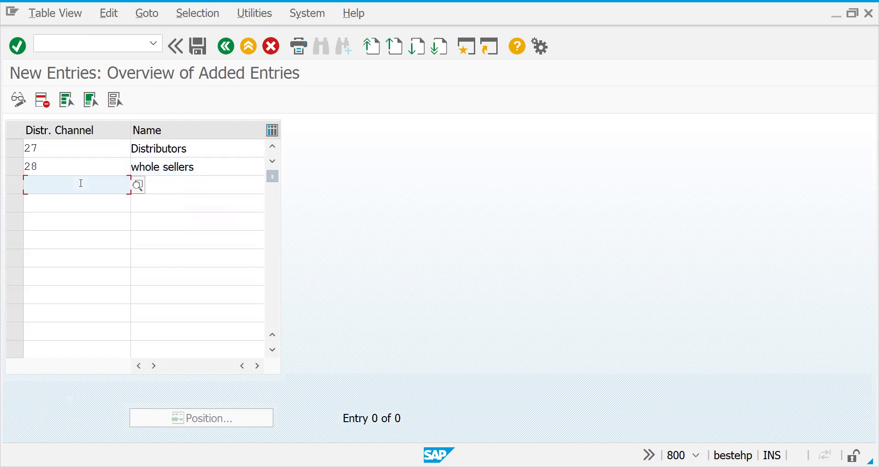
type("30")
key("Tab")
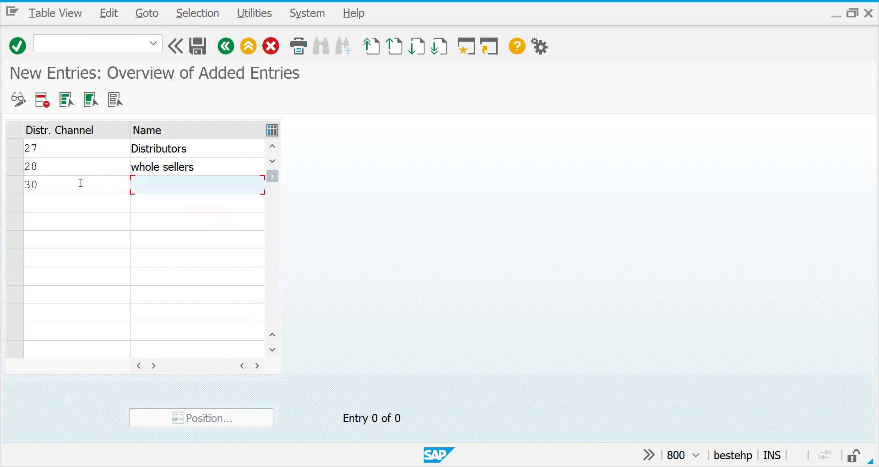
type("retailers")
key("Return")
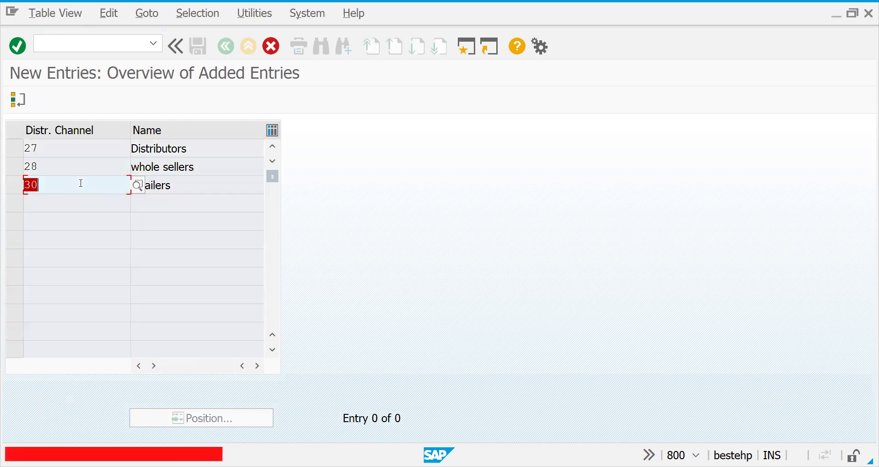
Set the code of the retailers distribution channel to 29 and validate the entries.
left_click(44, 187)
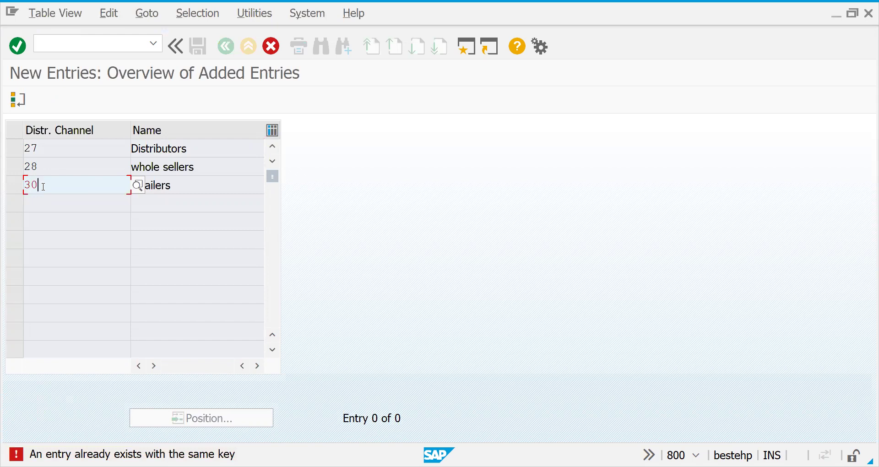
key("BackSpace")
key("BackSpace")
type("29")
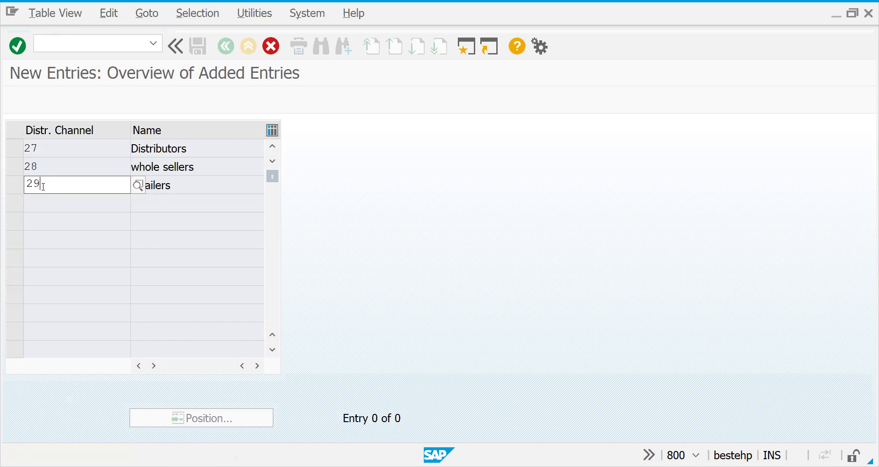
key("Return")
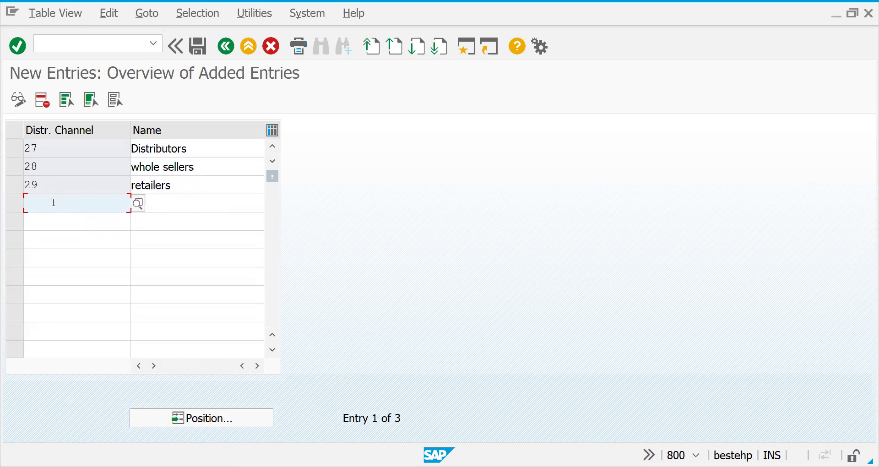
Add distribution channel IS with the name internet sales in the fourth row.
type("es")
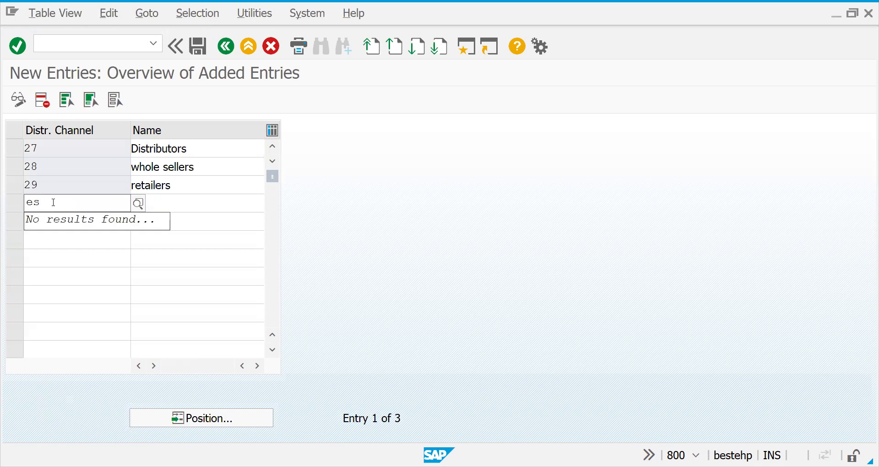
key("BackSpace")
key("BackSpace")
type("is")
key("Tab")
type("internet sa")
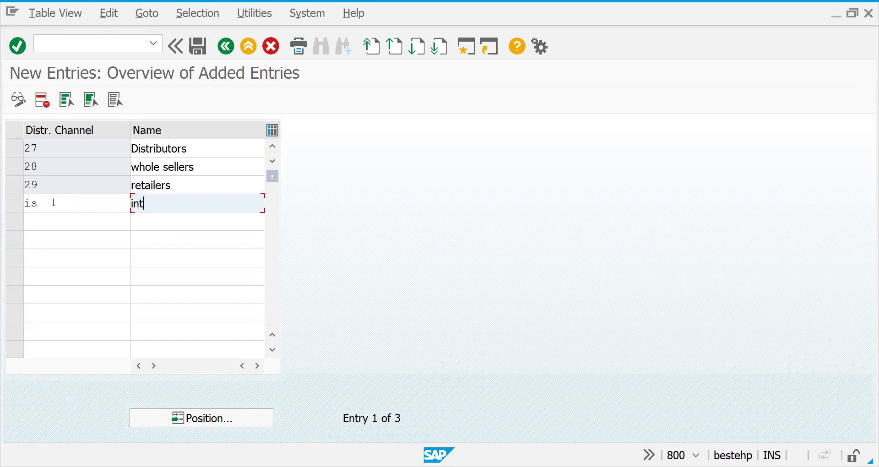
type("les")
key("Return")
Save the distribution channels and create a new customizing request with the short description sales settings.
key("ctrl+s")
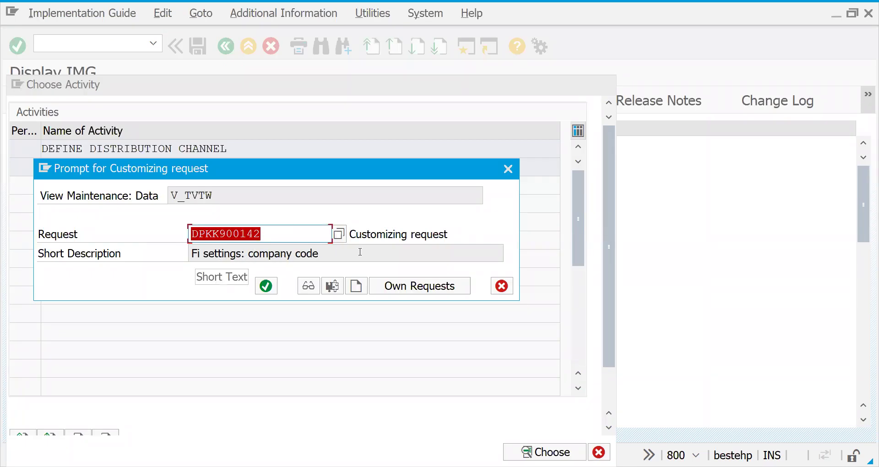
left_click(395, 291)
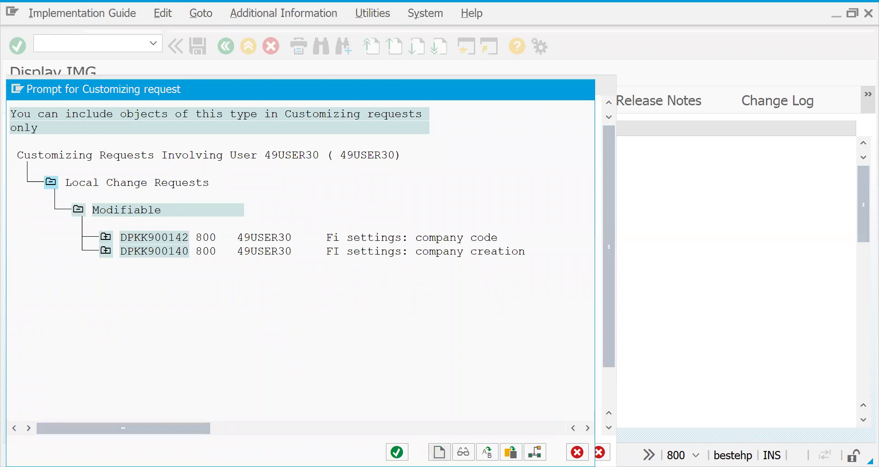
key("F8")
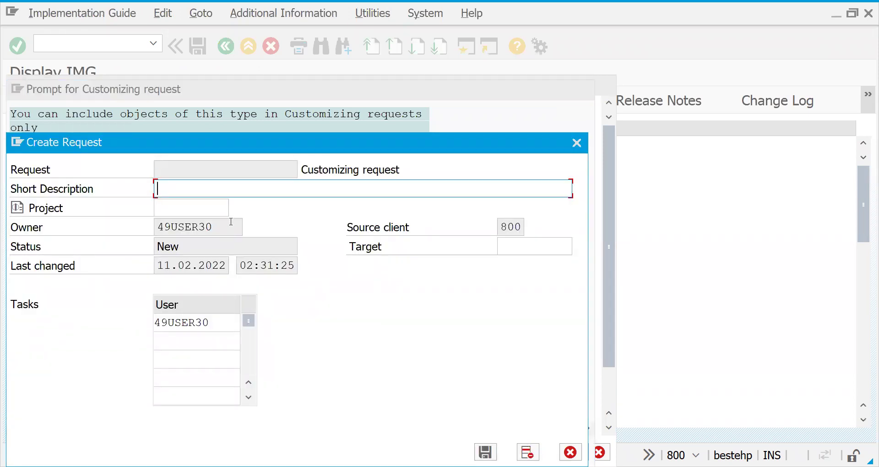
type("sales settings.")
key("BackSpace")
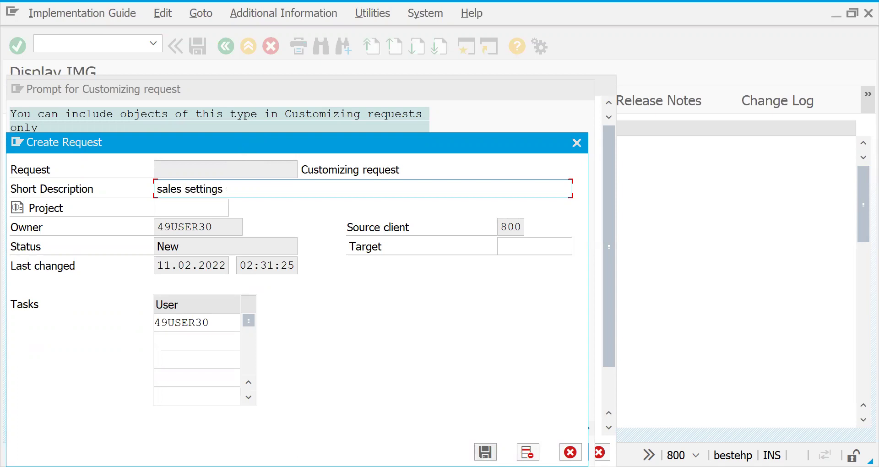
key("Return")
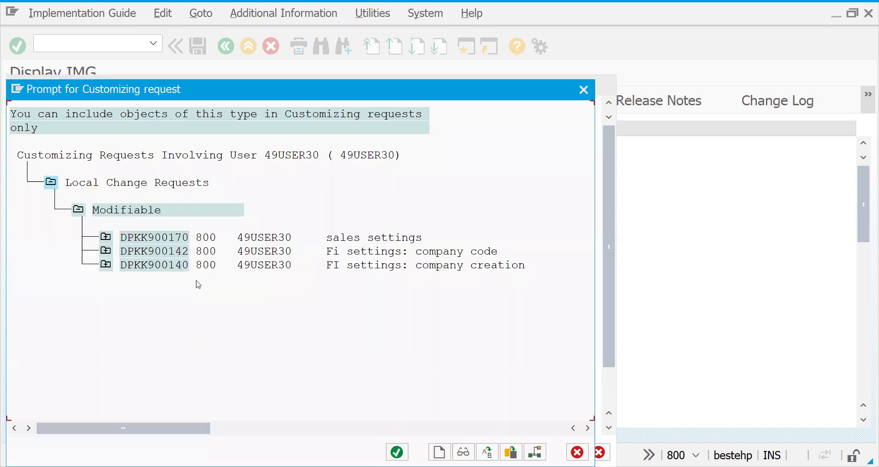
Choose the sales settings request and confirm it to record the distribution channels.
left_click(151, 237)
left_click(396, 452)
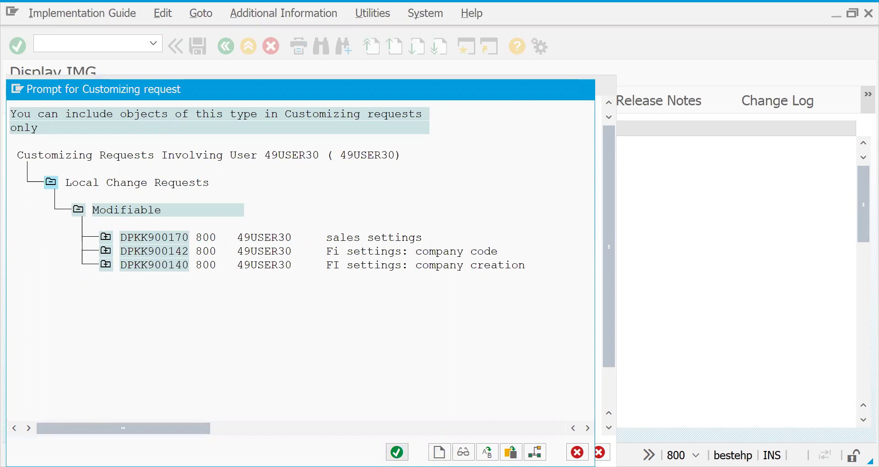
left_click(266, 286)
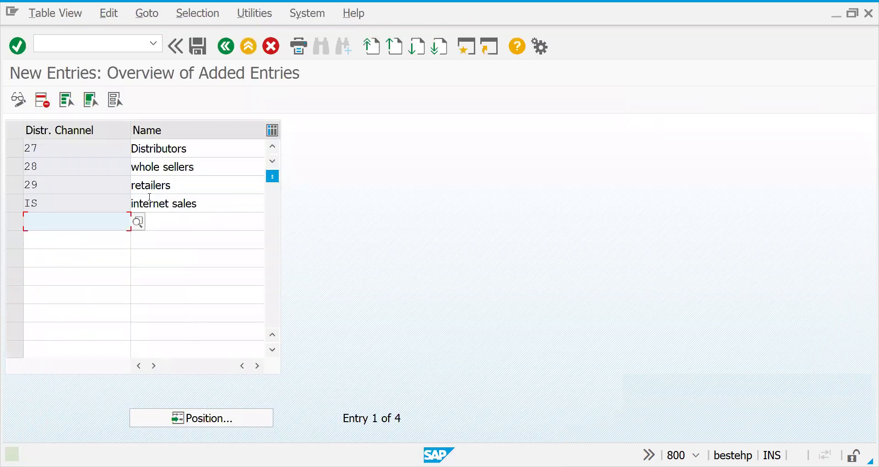
Return to the IMG structure and collapse the Sales and Distribution node under Definition.
left_click(75, 174)
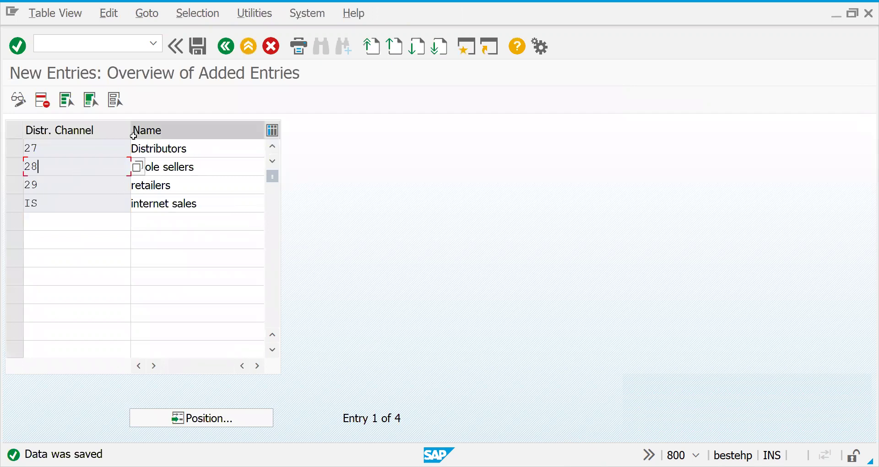
left_click(226, 46)
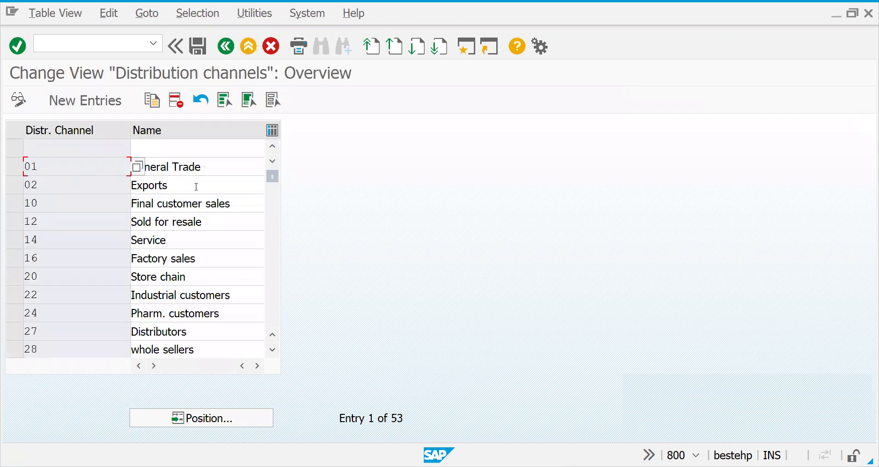
left_click(225, 46)
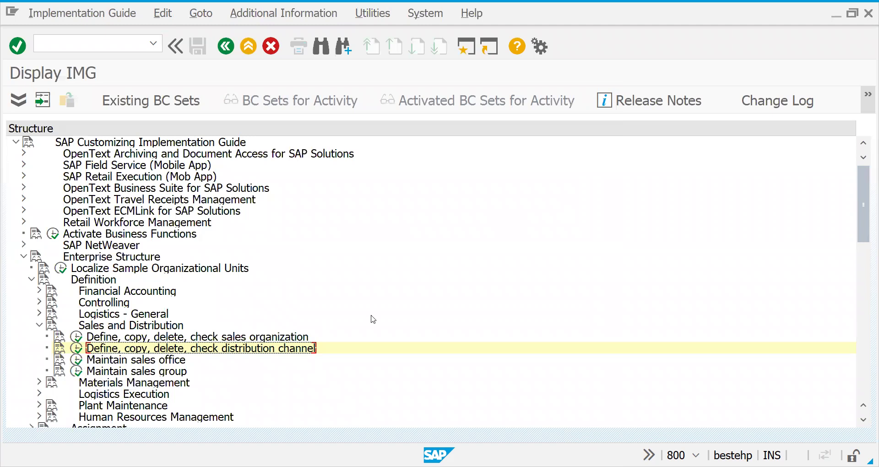
left_click_drag(859, 225, 867, 253)
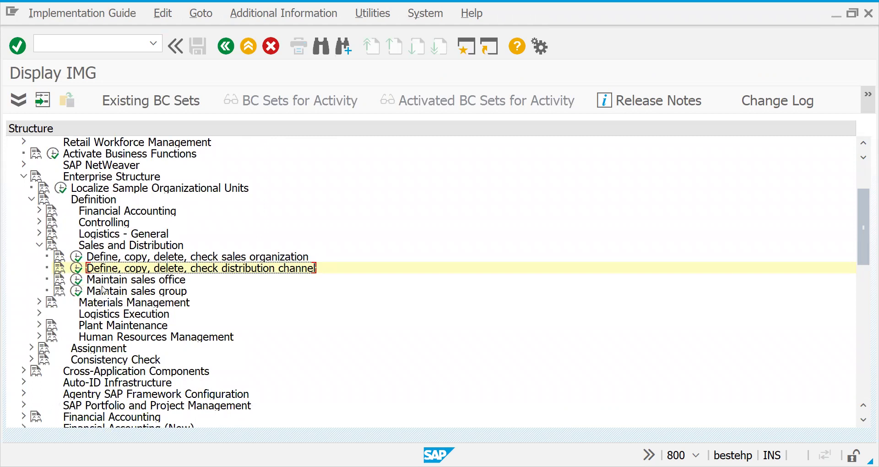
left_click(39, 245)
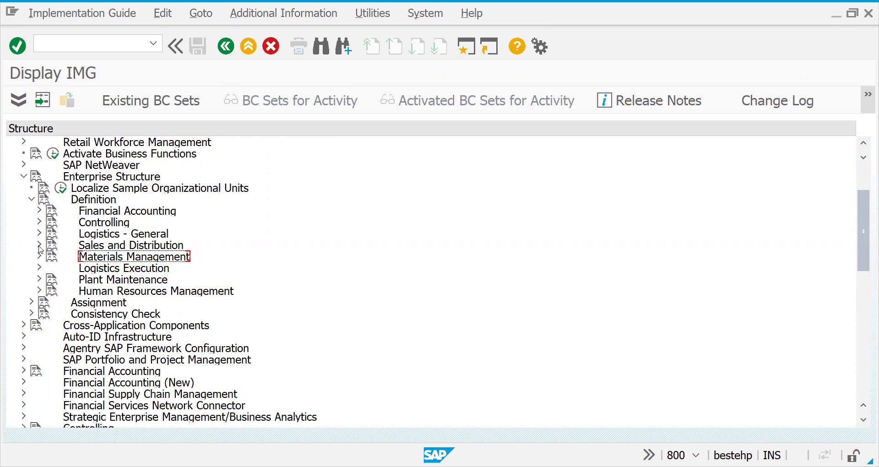
Expand Logistics - General under Definition and open the Define Division activity.
left_click(39, 256)
left_click(39, 256)
left_click(39, 234)
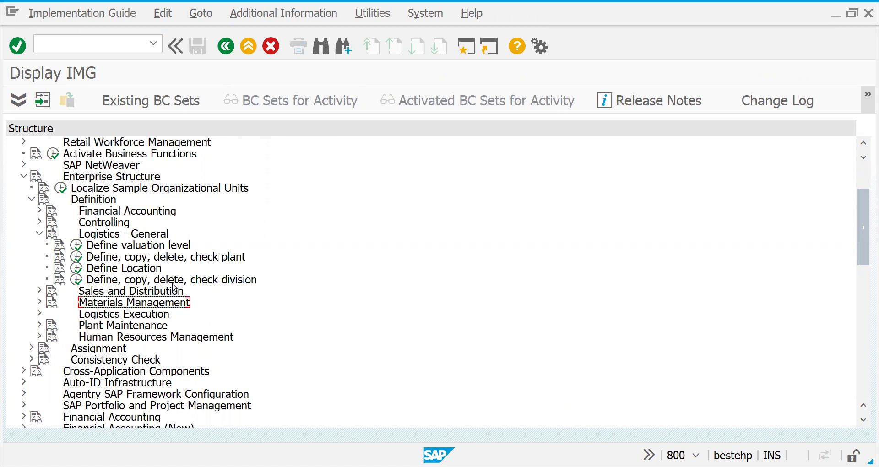
left_click(76, 279)
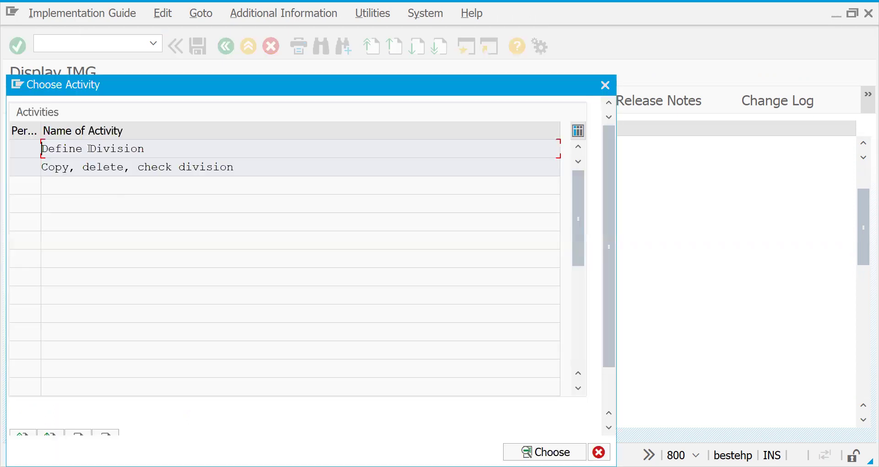
double_click(89, 148)
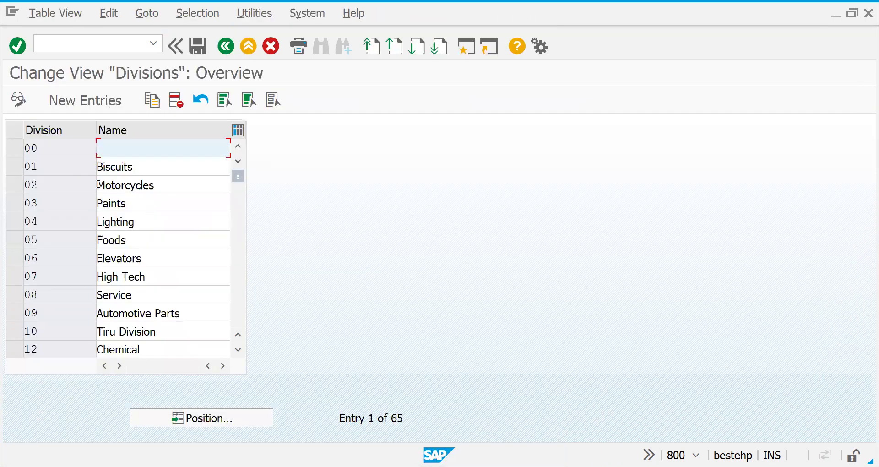
Examine the existing divisions in the overview, from Biscuits down to Service.
left_click(125, 173)
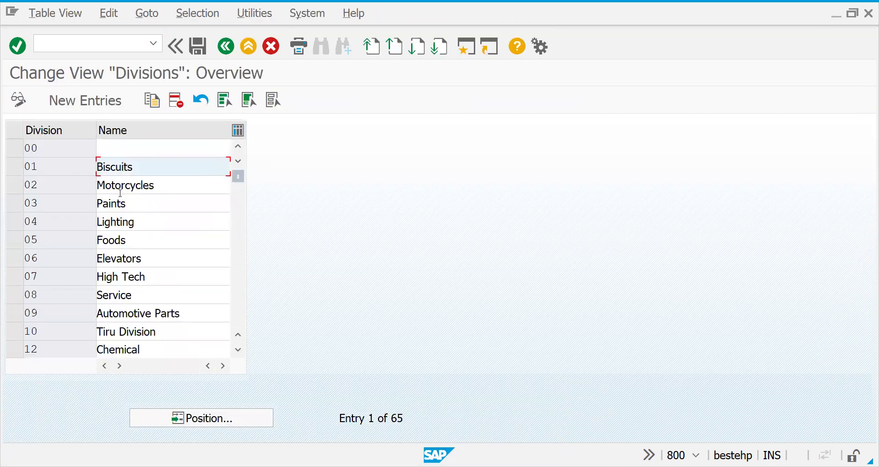
left_click(121, 188)
left_click(119, 204)
left_click(117, 221)
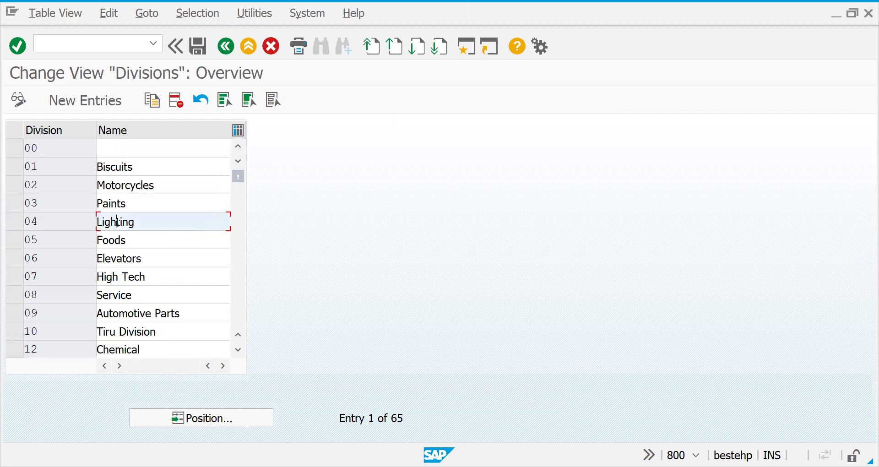
left_click(118, 238)
left_click(120, 259)
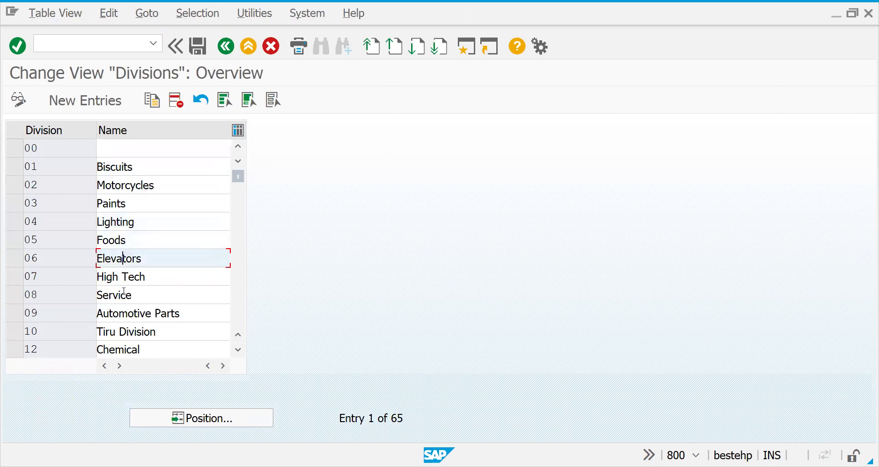
left_click(125, 293)
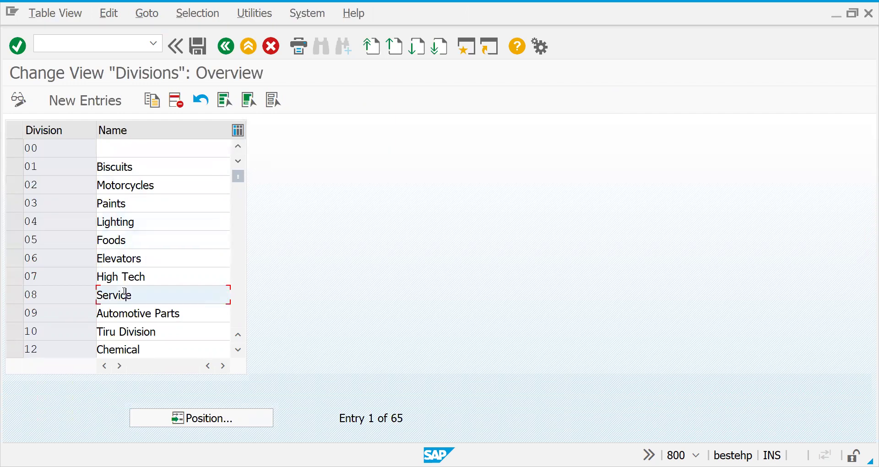
Create a new division entry 27 with the name common devision.
left_click(90, 108)
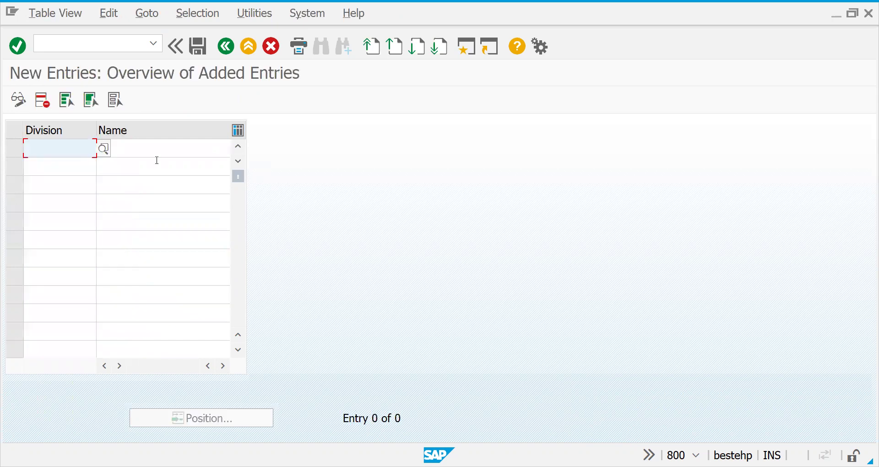
type("27")
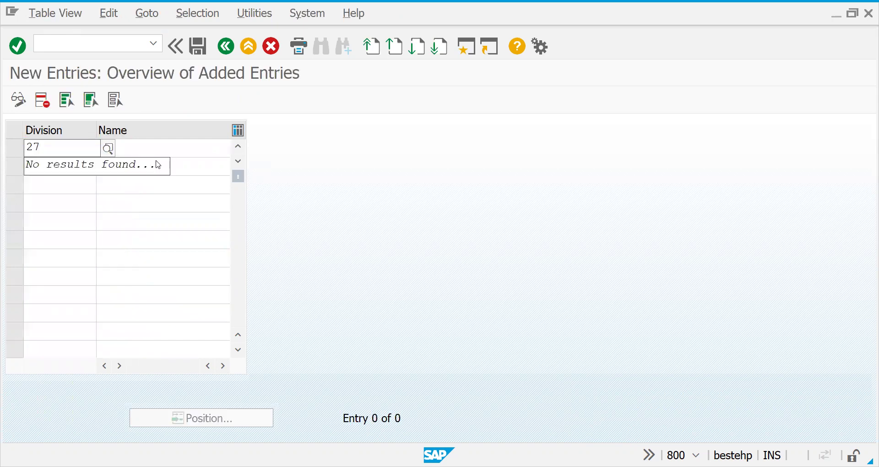
key("Tab")
type("common devision")
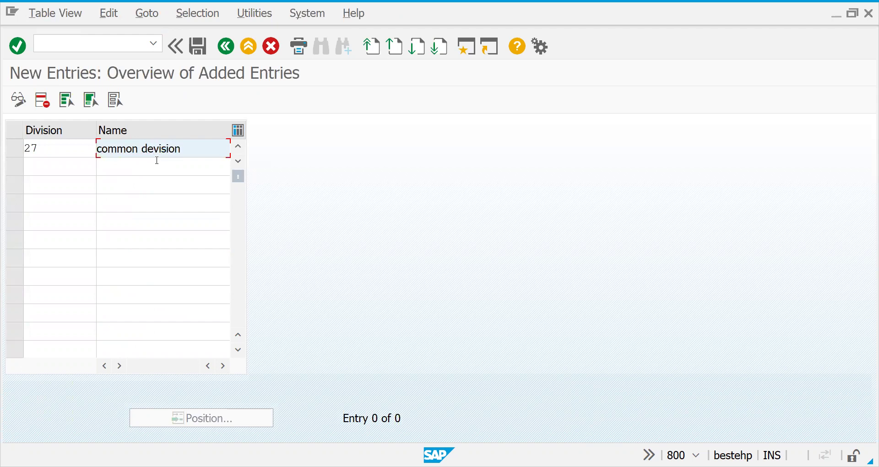
key("Return")
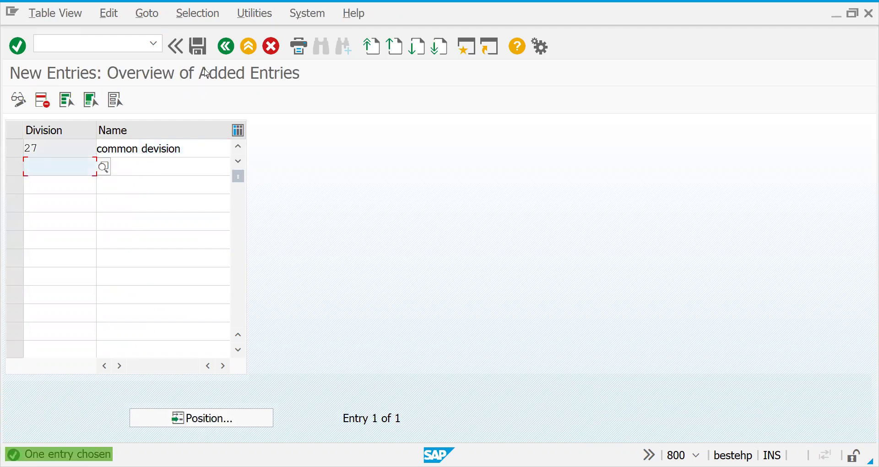
Save the new division and return to the IMG structure.
left_click(197, 46)
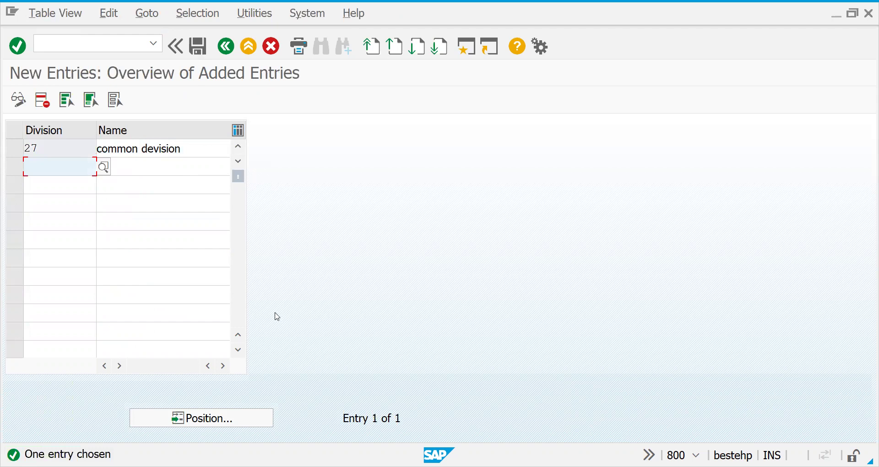
left_click(267, 286)
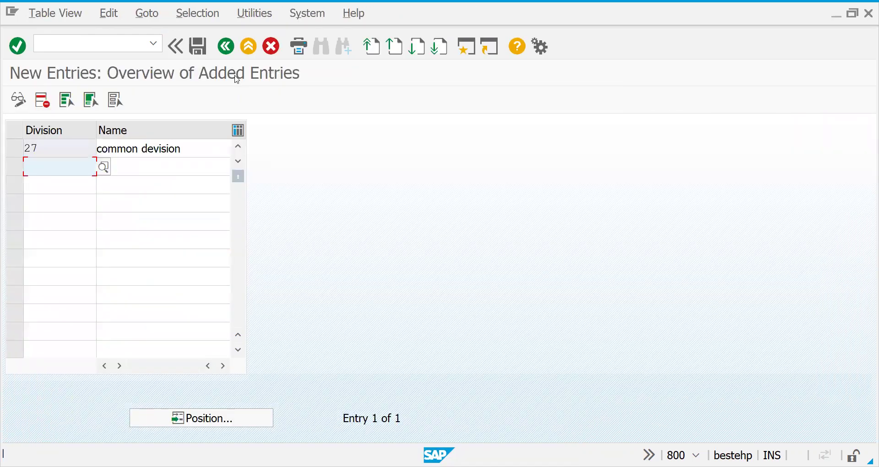
left_click(225, 47)
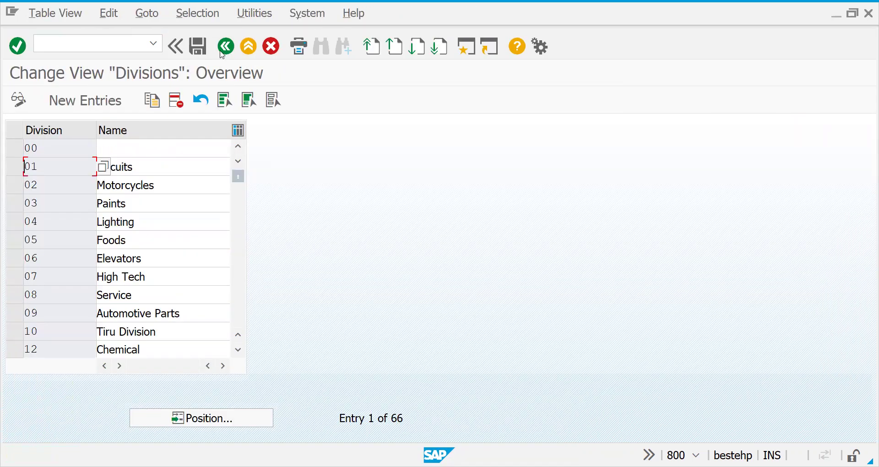
left_click(225, 46)
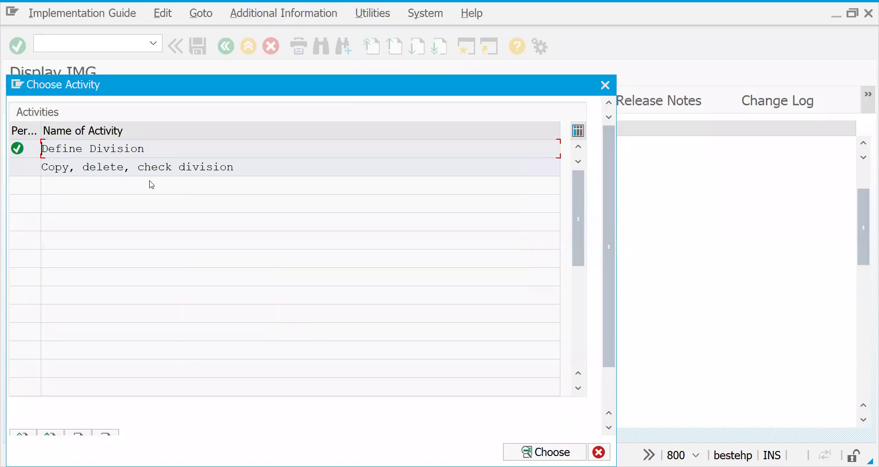
key("Escape")
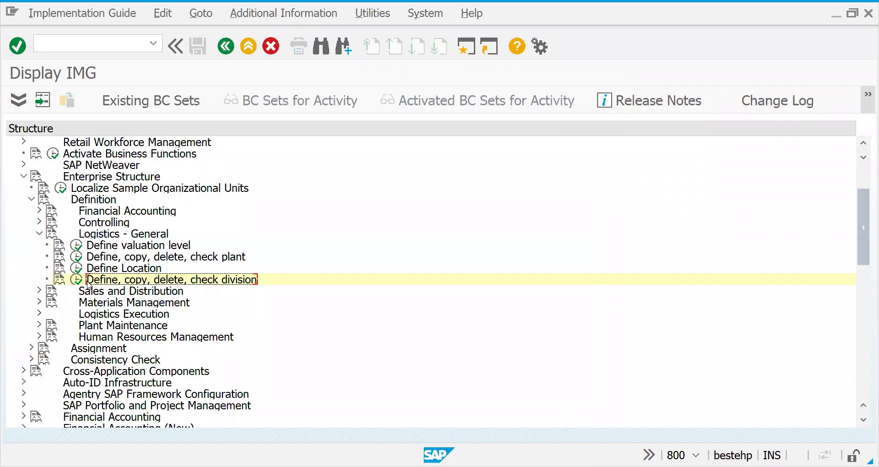
Expand Sales and Distribution under Definition and examine its Maintain sales office and Maintain sales group activities.
left_click(39, 292)
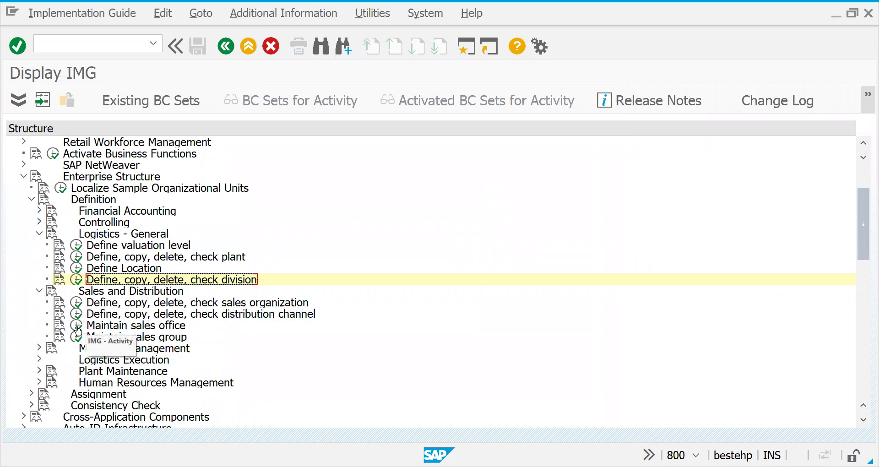
left_click(120, 326)
left_click(121, 334)
left_click(121, 330)
left_click(122, 337)
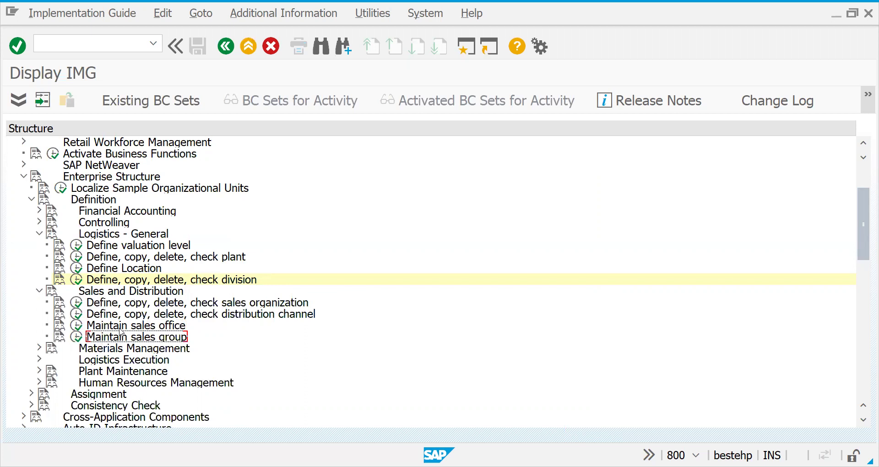
left_click(121, 326)
left_click(121, 338)
left_click(119, 326)
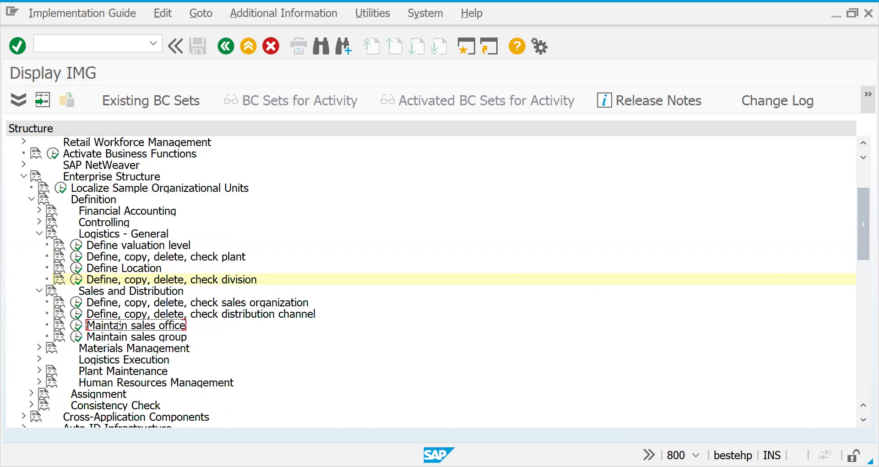
left_click(118, 338)
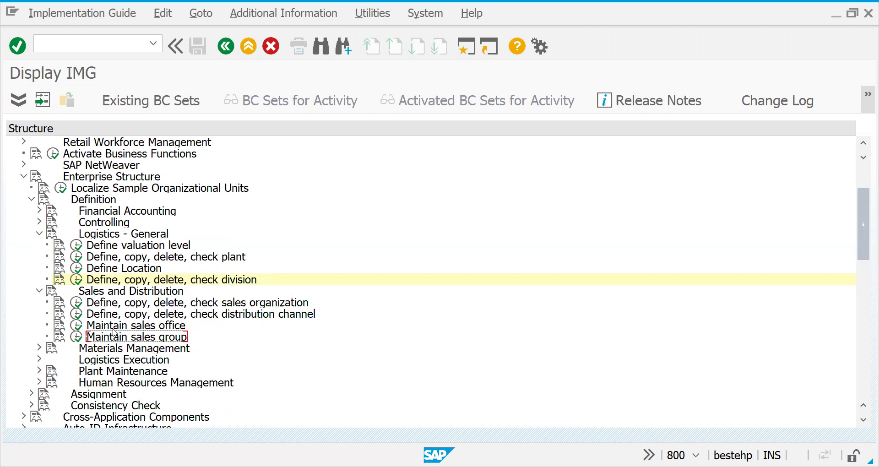
left_click(113, 328)
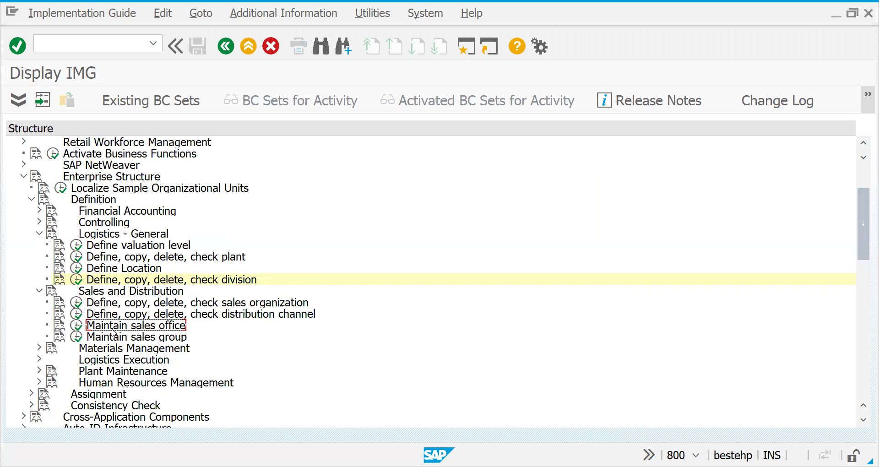
left_click(110, 337)
left_click(109, 329)
left_click(109, 338)
left_click(109, 330)
left_click(101, 293)
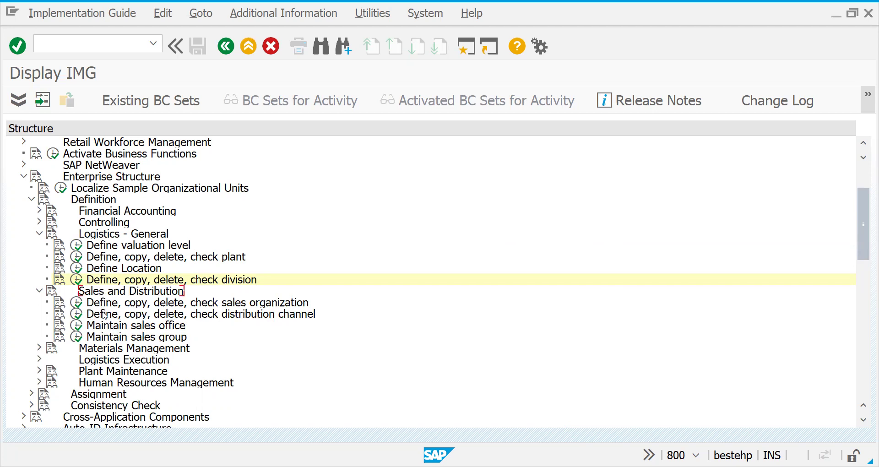
left_click(105, 326)
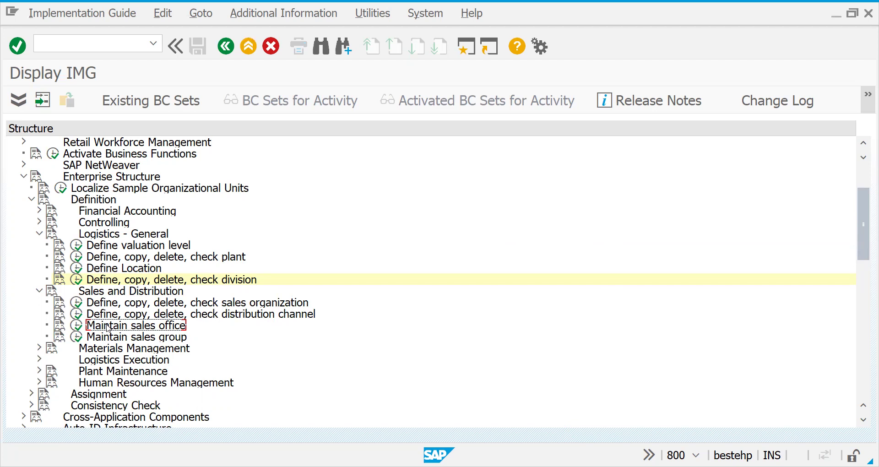
left_click(108, 295)
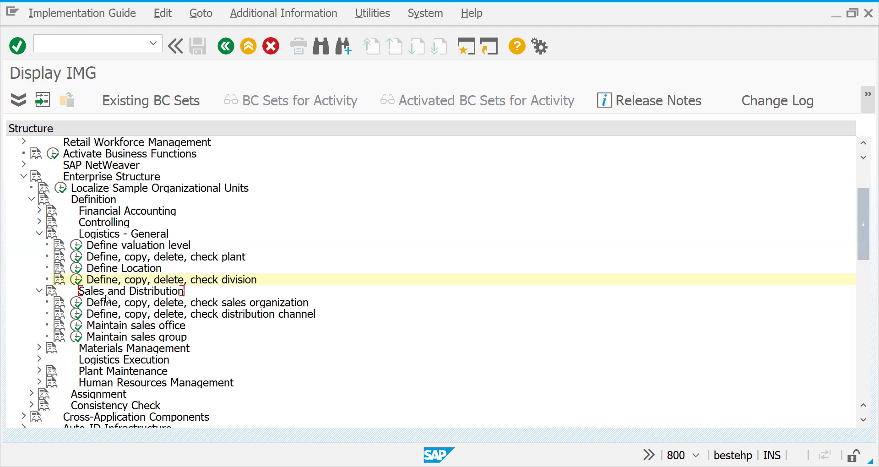
left_click(103, 326)
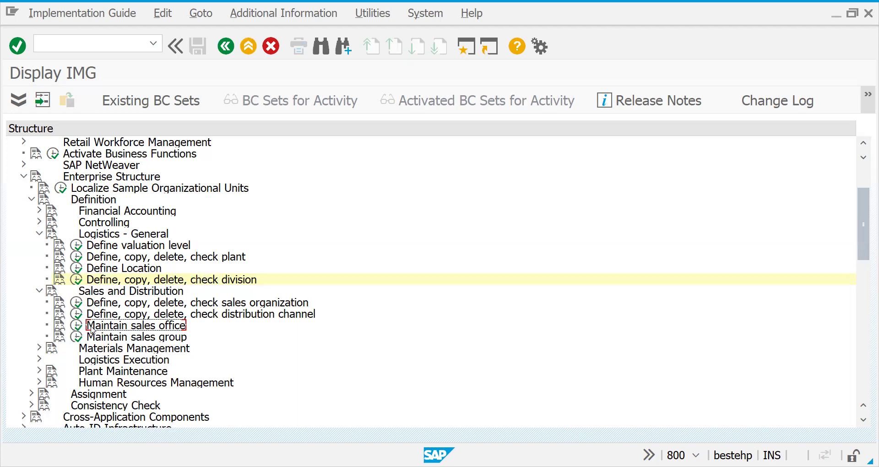
left_click(99, 337)
left_click(106, 329)
left_click(89, 333)
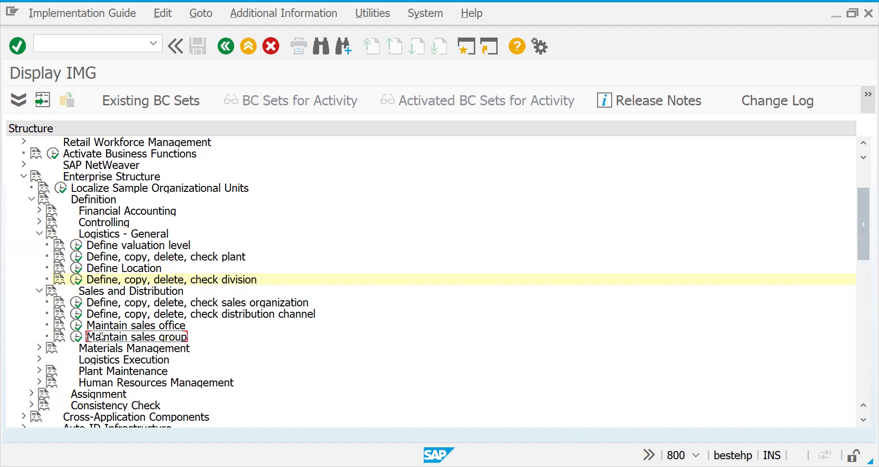
Open the Maintain sales office activity and add sales office 2727 with the description GERMAN SALES OFFICE as a new entry.
left_click(77, 326)
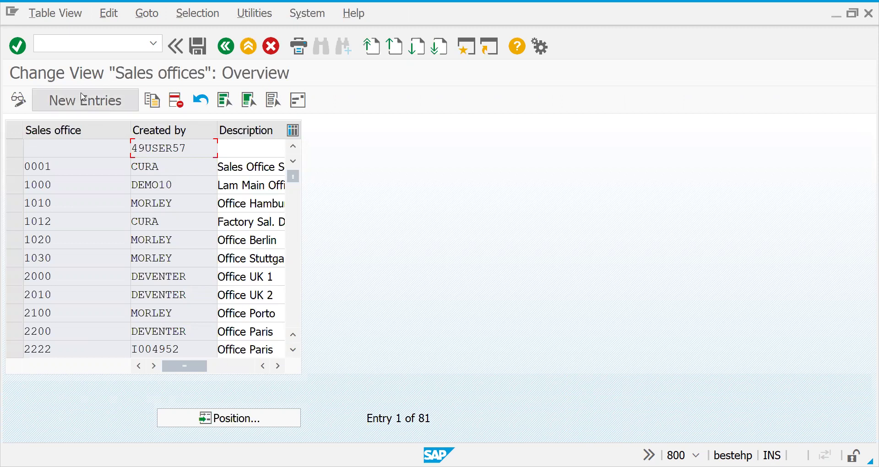
left_click(77, 101)
type("2727")
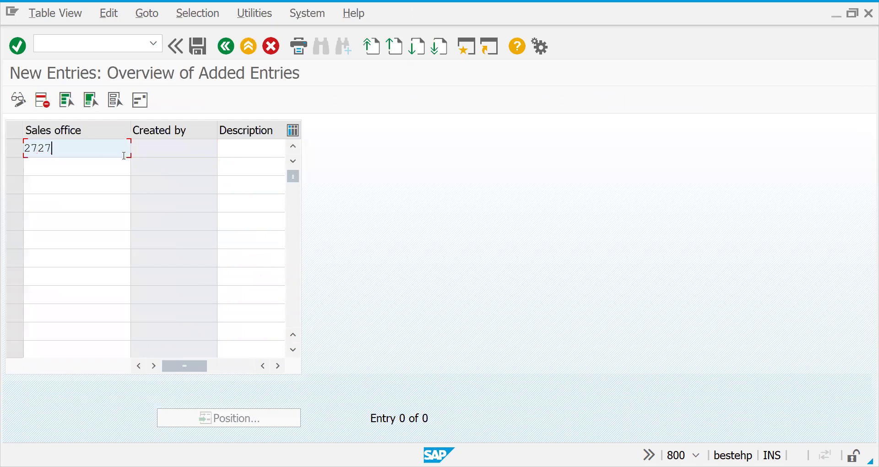
key("Tab")
type("ger")
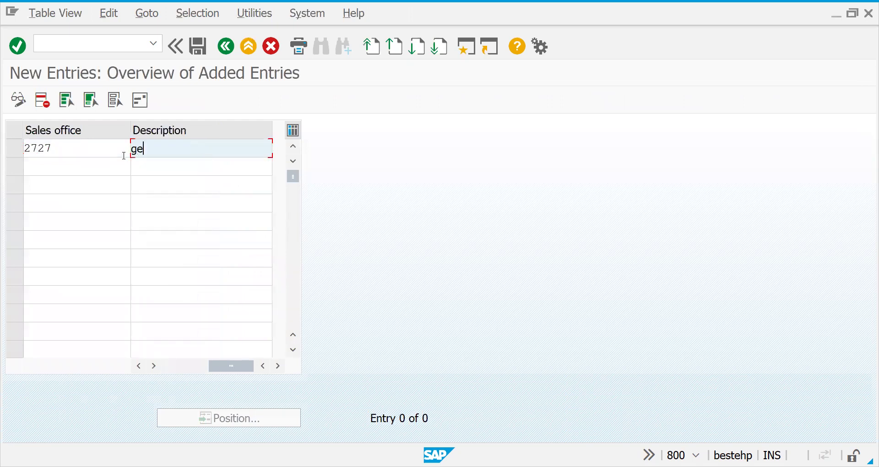
key("BackSpace")
key("BackSpace")
key("BackSpace")
type("G")
key("BackSpace")
type("GERMAN SALES O")
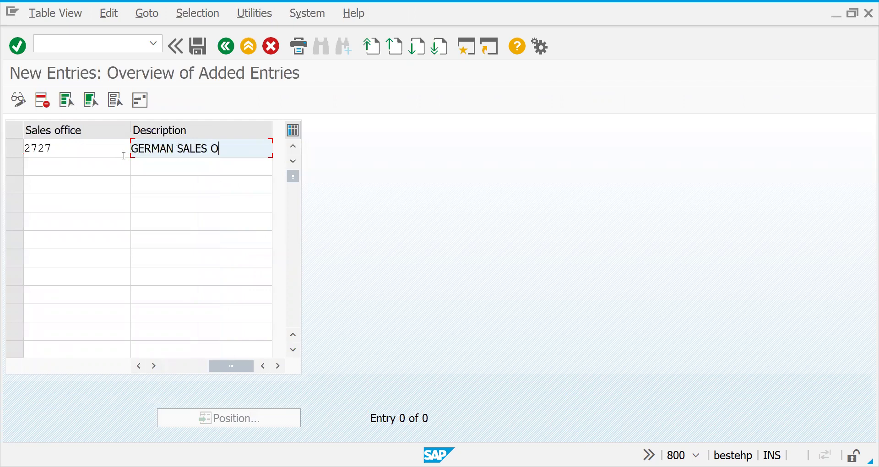
type("FFICE")
Add sales office 2828 with the description GLOBAL SALES OFFICE in the second row and confirm the entries.
left_click(110, 160)
type("2828")
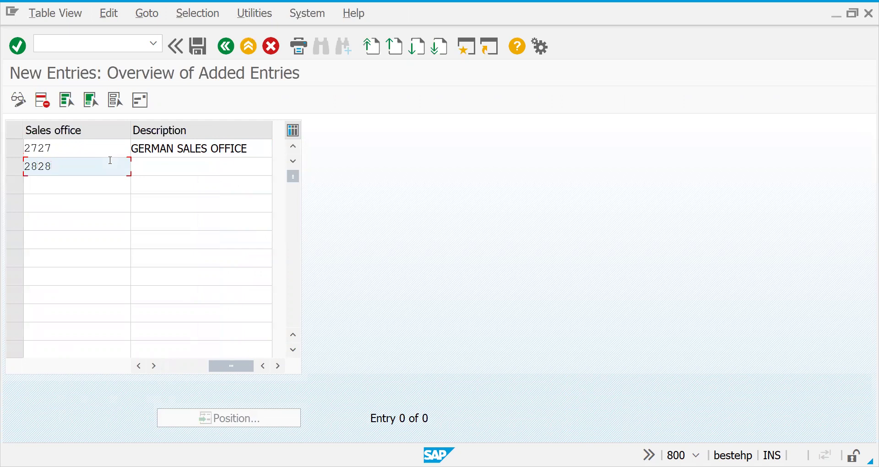
key("Tab")
type("GLO")
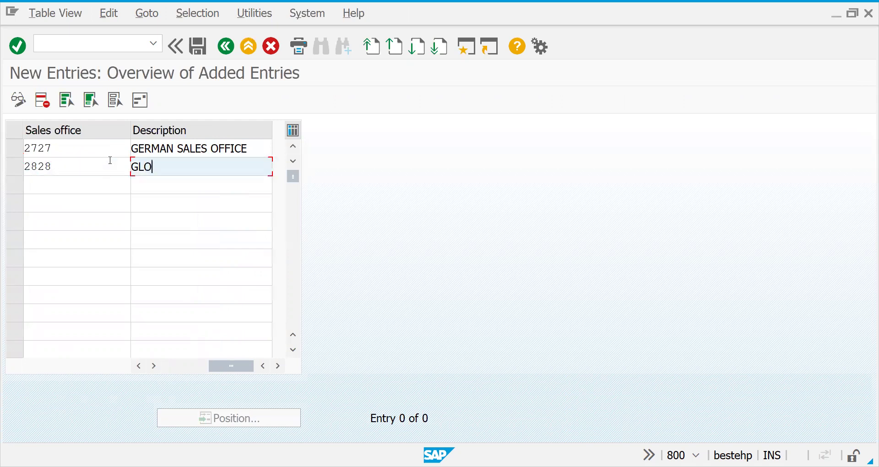
type("BAL SALES OFFICE")
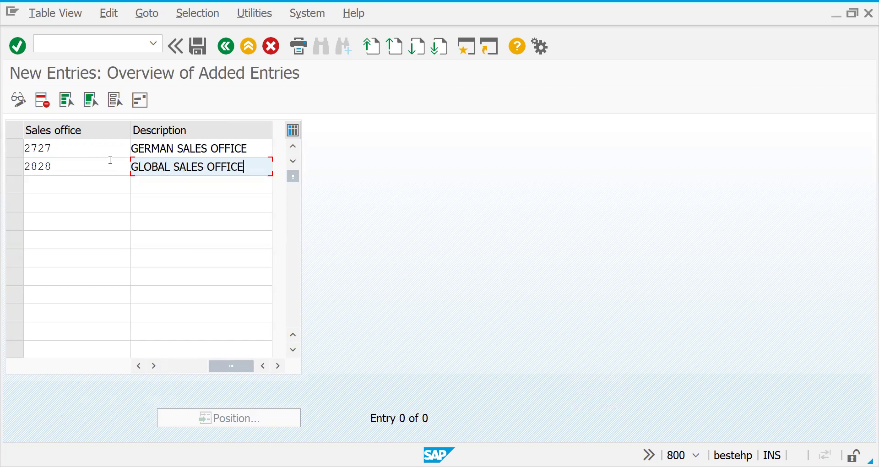
key("Return")
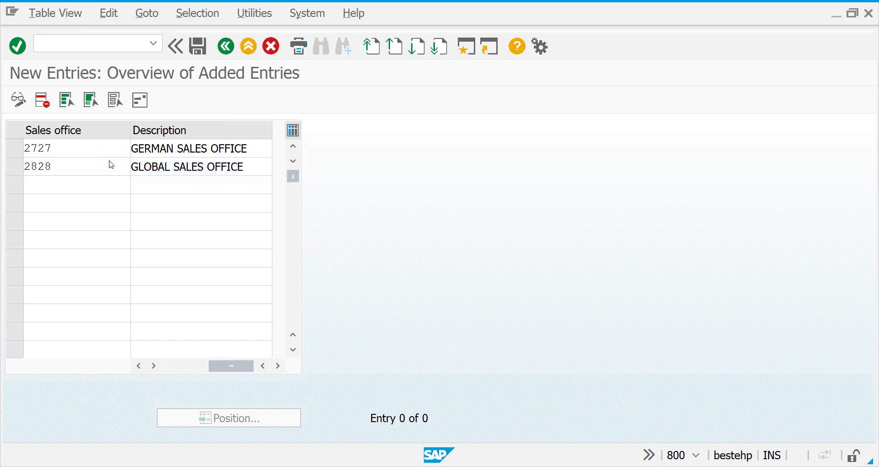
Enter GERMAN DOMESTIC SALES OFFICE as the address name of sales office 2727 and go to its country field.
left_click(341, 154)
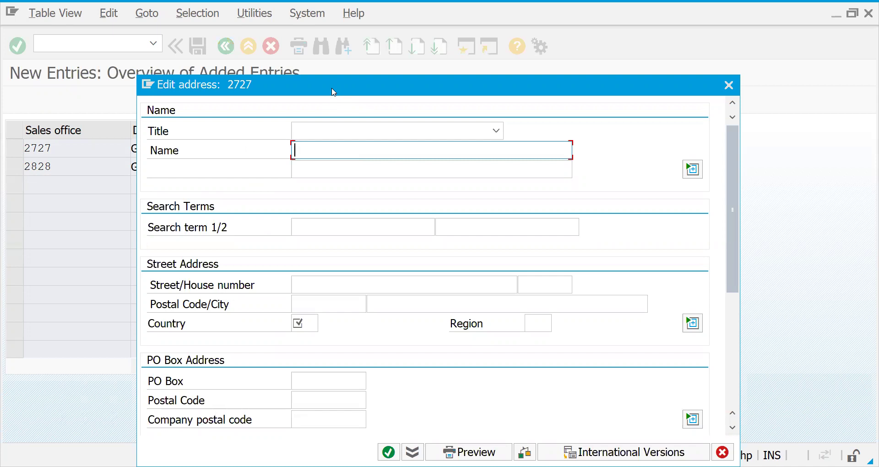
left_click_drag(333, 92, 474, 80)
type("GERMAM")
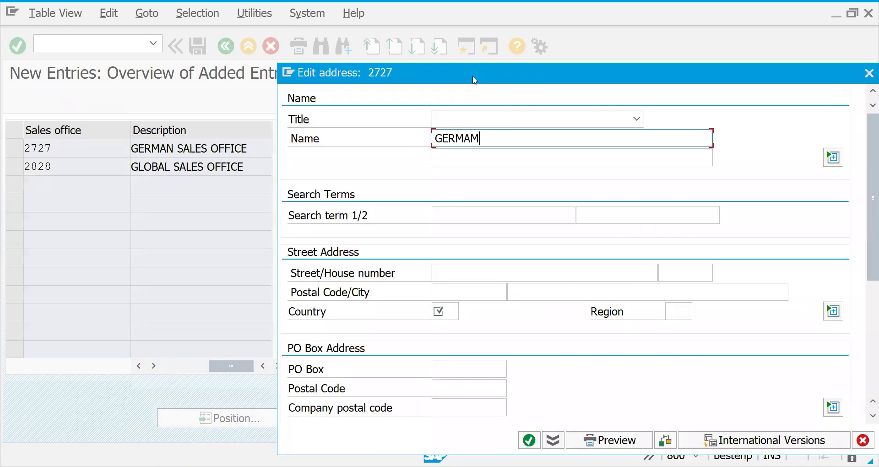
key("BackSpace")
type("N")
key("BackSpace")
type("N DOMESTIC SALES OFFICE")
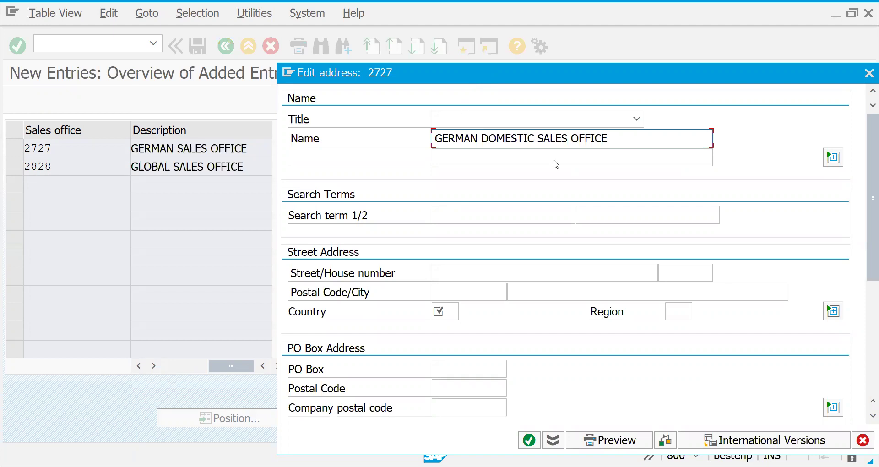
left_click(438, 311)
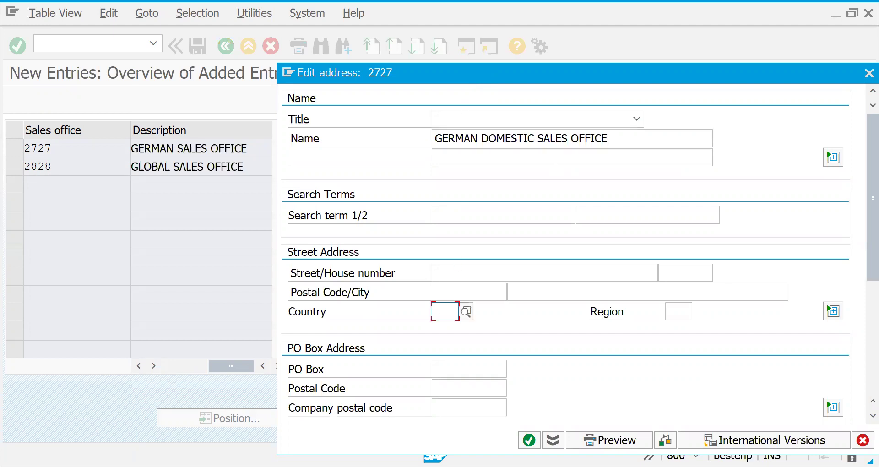
Set the country to DE in the address of sales office 2727 and confirm the address.
type("DE")
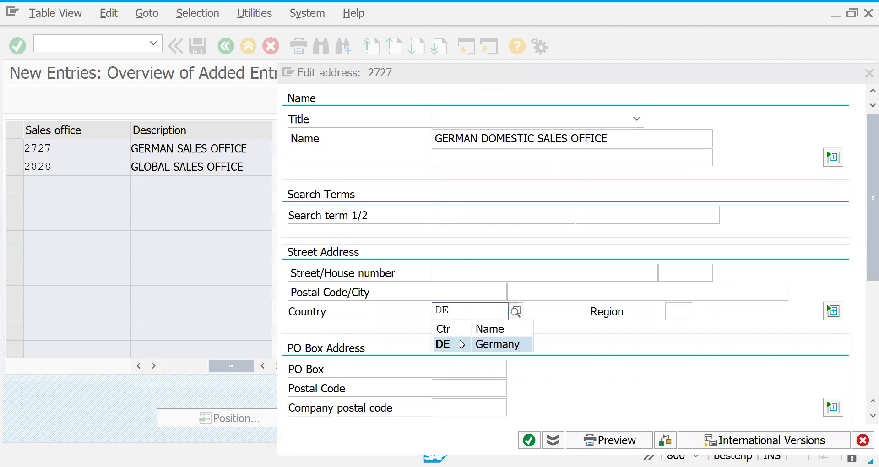
left_click(461, 344)
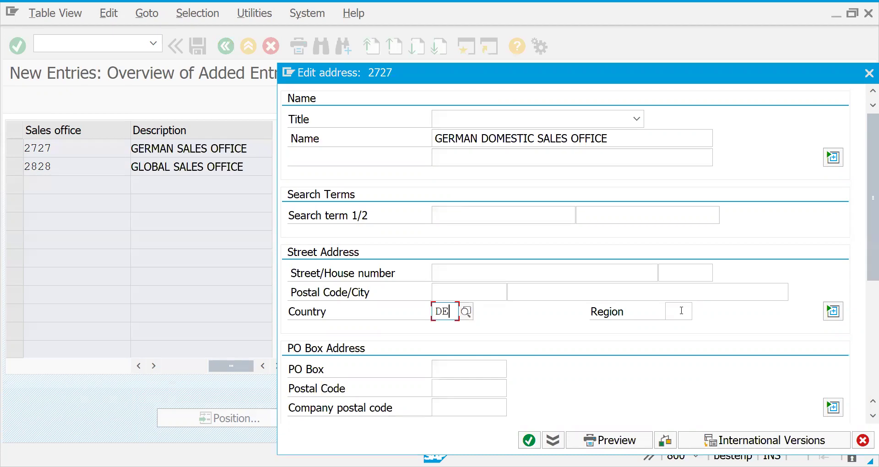
left_click(681, 310)
left_click(677, 331)
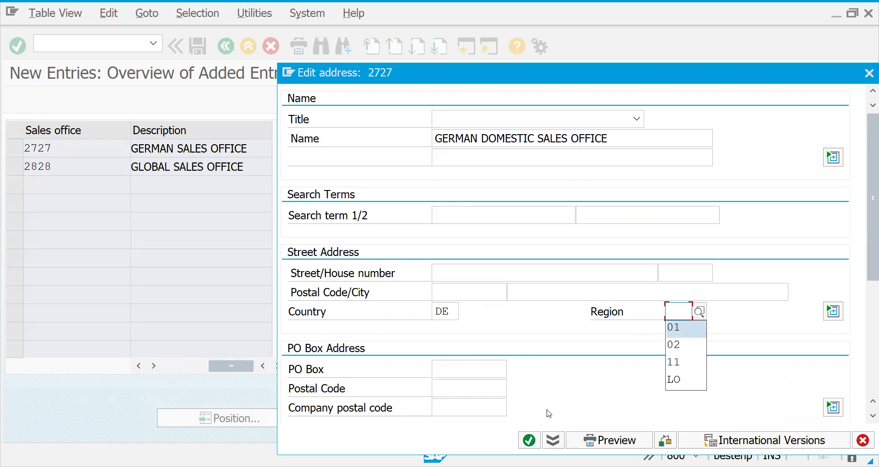
left_click(531, 442)
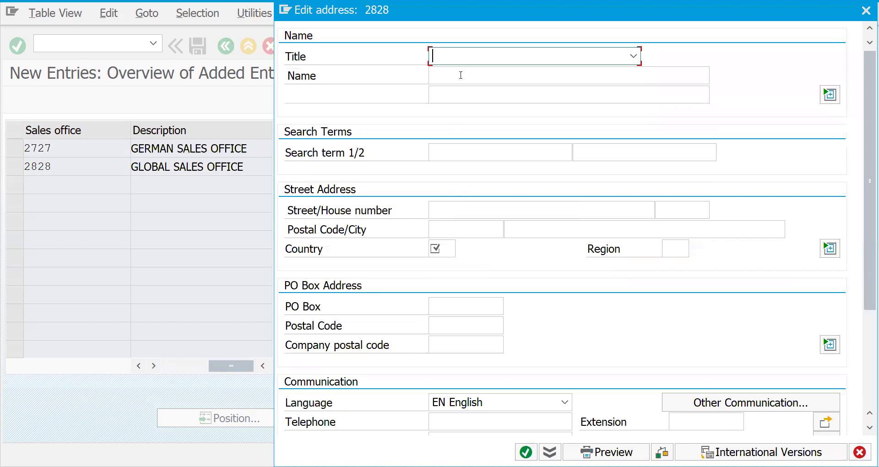
Enter GLOBAL SALES OFFICE as the name in the address of sales office 2828.
left_click(483, 61)
left_click(481, 60)
left_click(457, 77)
type("GLO")
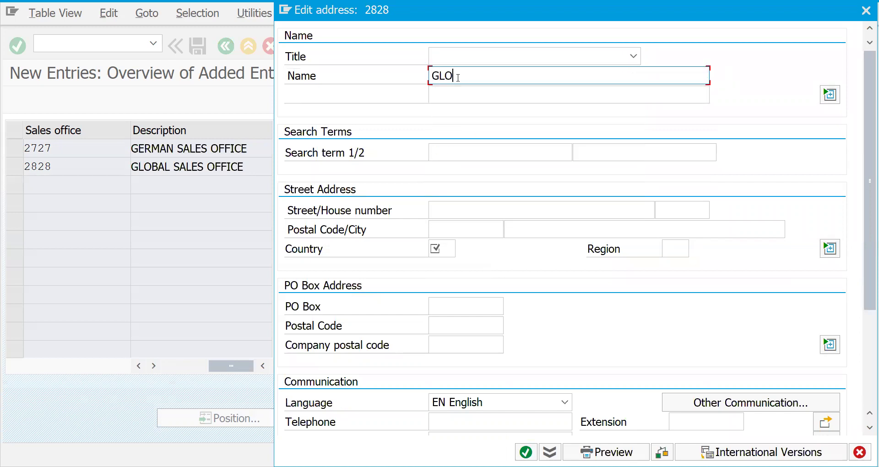
type("BAL SALES OFFICE")
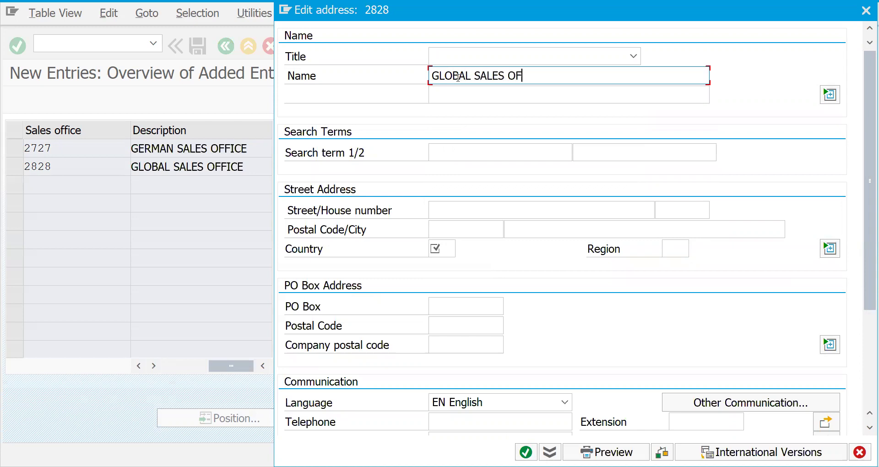
Set the country to FR and the region to 46 (Lot) for sales office 2828, and confirm the address.
left_click(446, 247)
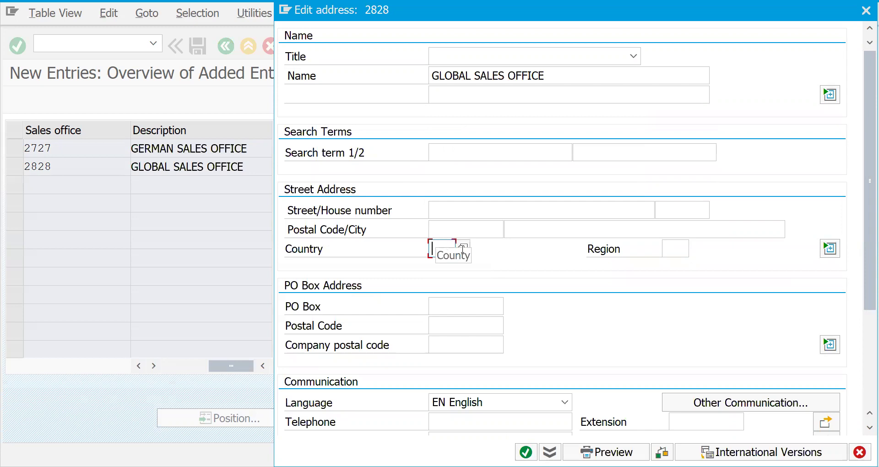
type("FR")
left_click(444, 282)
left_click(673, 249)
key("Return")
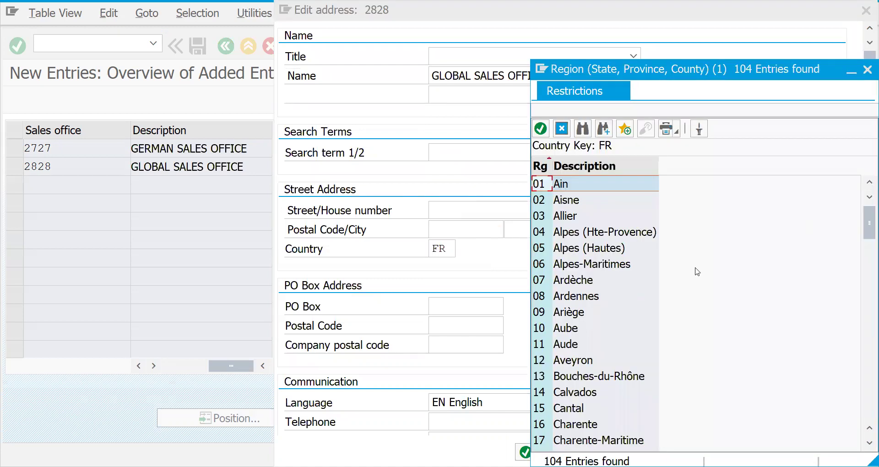
left_click(867, 369)
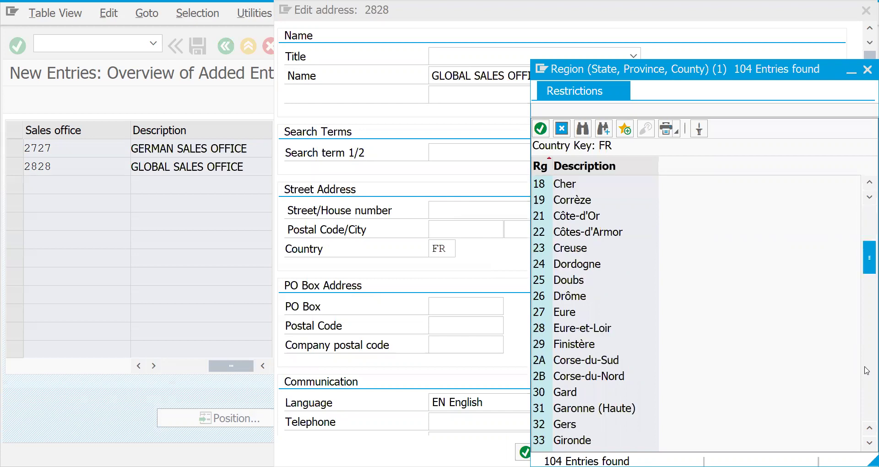
left_click(866, 370)
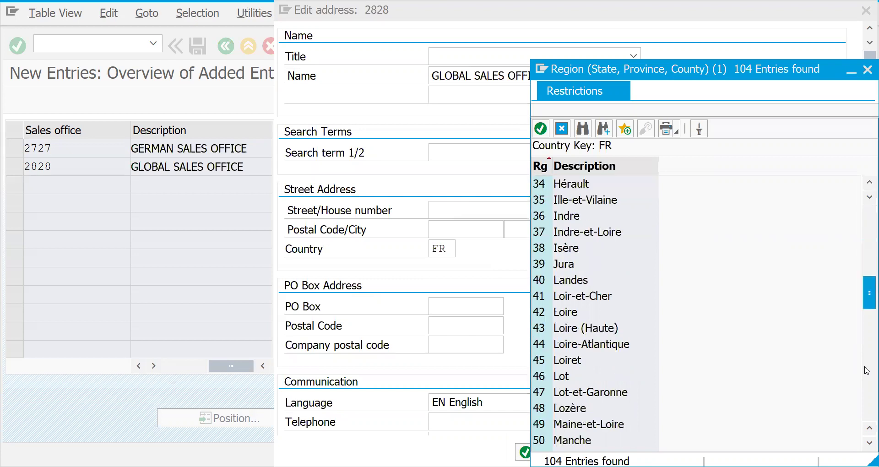
double_click(568, 376)
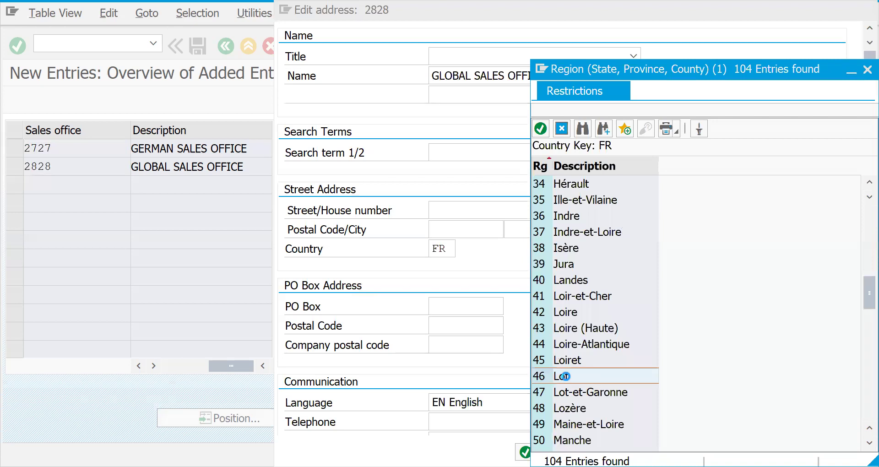
key("Return")
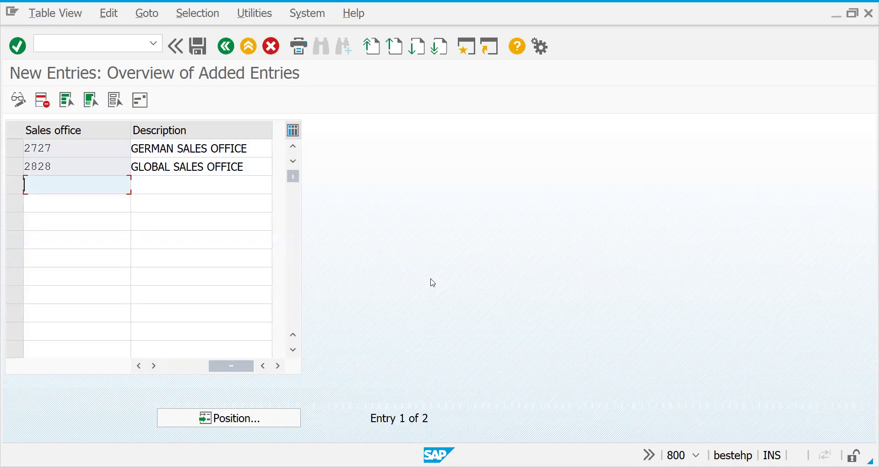
Save the new sales offices and open the Maintain sales group activity from the implementation guide.
key("ctrl+s")
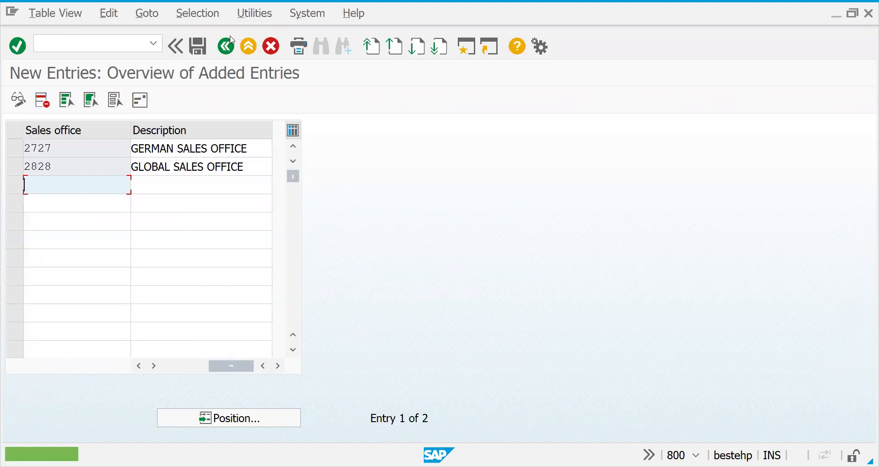
left_click(225, 45)
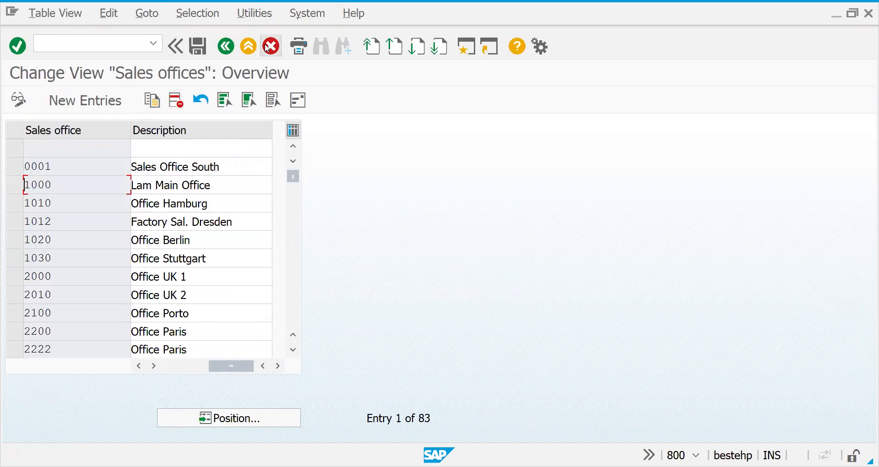
left_click(225, 46)
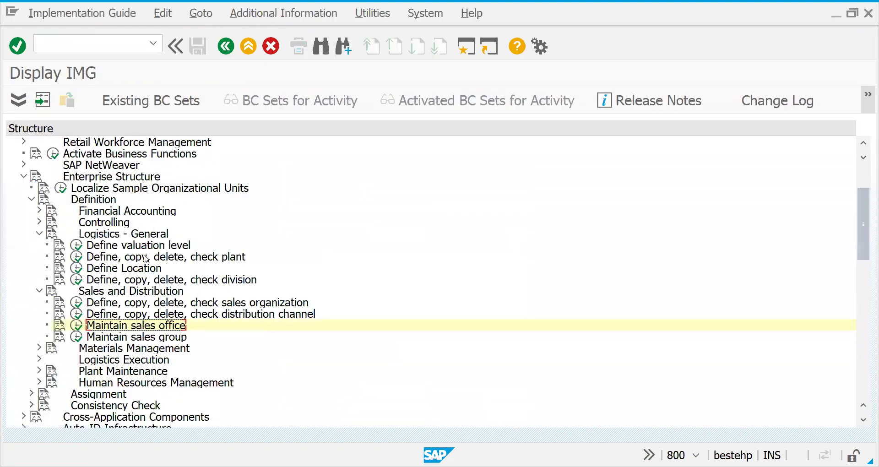
left_click(75, 338)
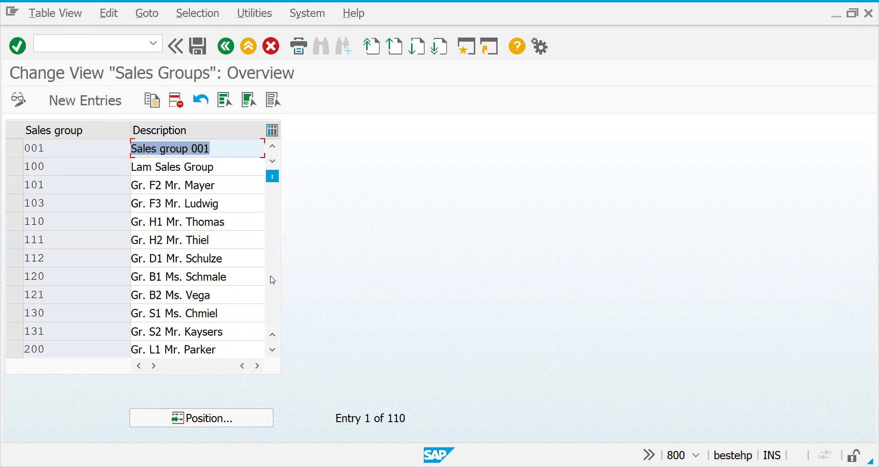
Look through the whole list of existing sales groups, examining their keys and descriptions.
left_click(276, 297)
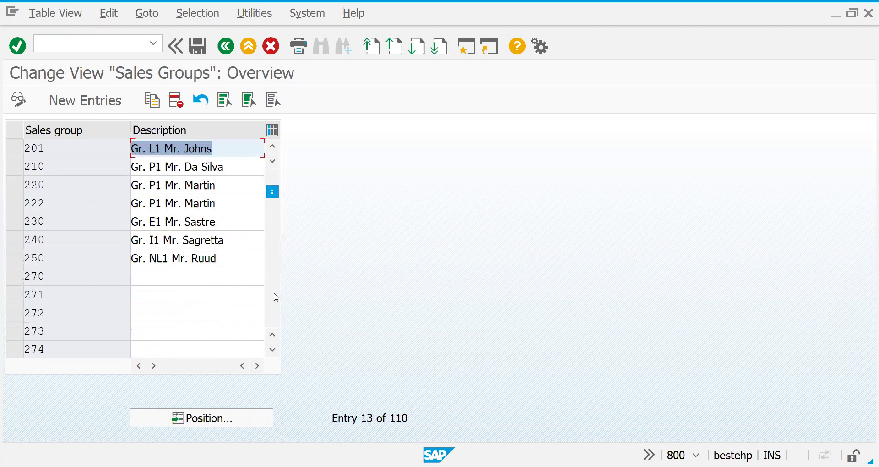
left_click(276, 297)
left_click(276, 297)
left_click(276, 297)
left_click(275, 297)
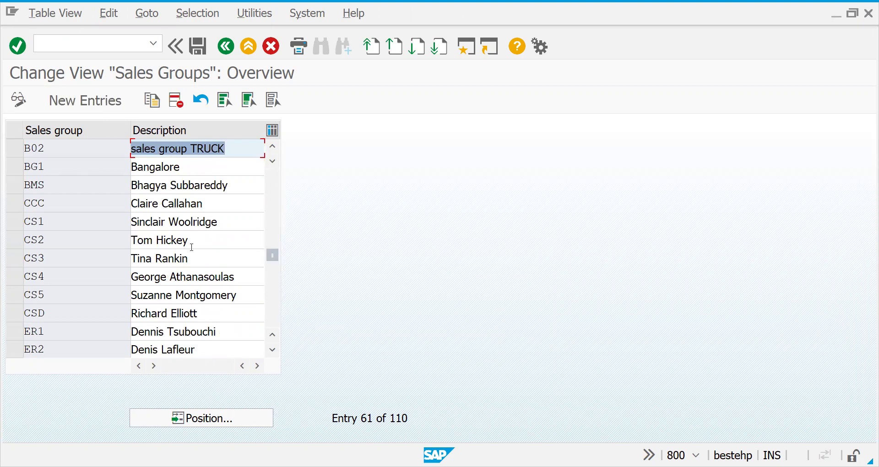
left_click_drag(233, 186, 113, 193)
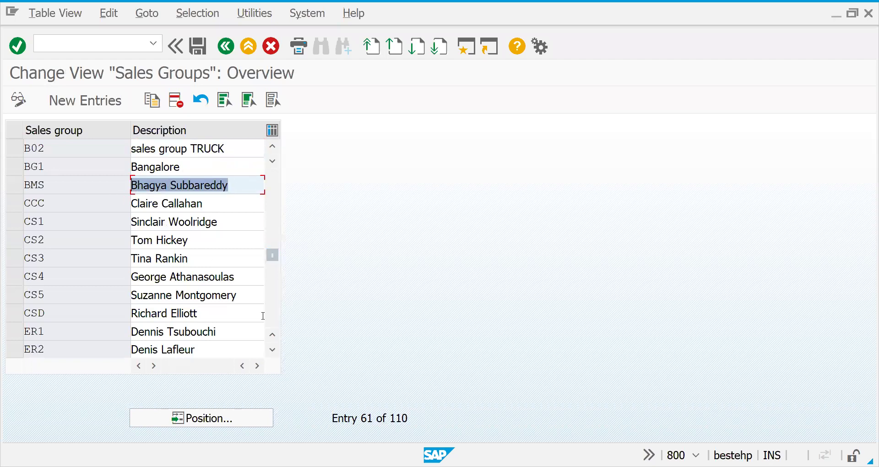
left_click(273, 320)
left_click(273, 320)
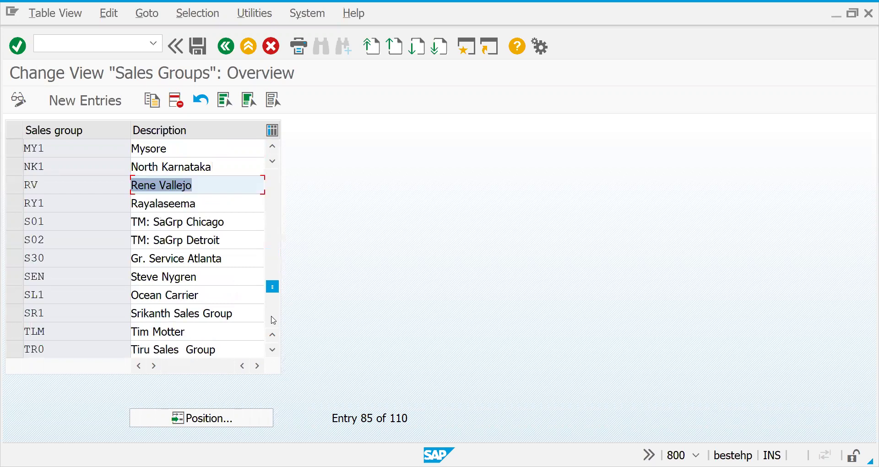
left_click(275, 202)
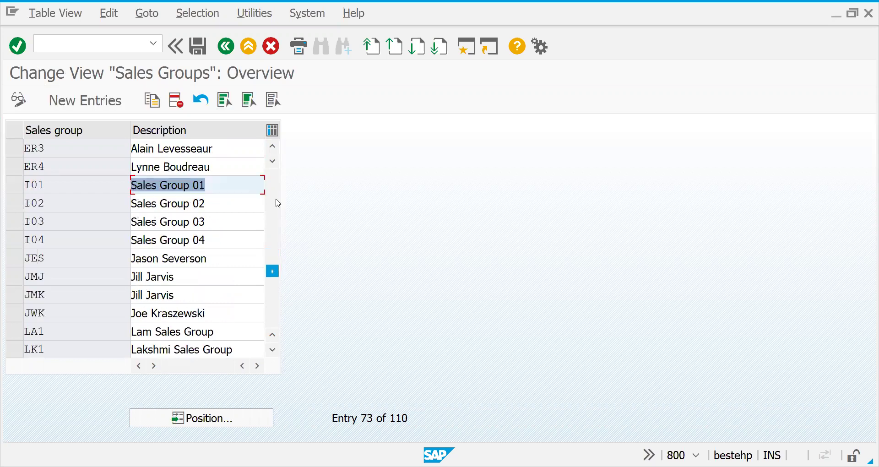
left_click(272, 317)
left_click(272, 317)
left_click(272, 316)
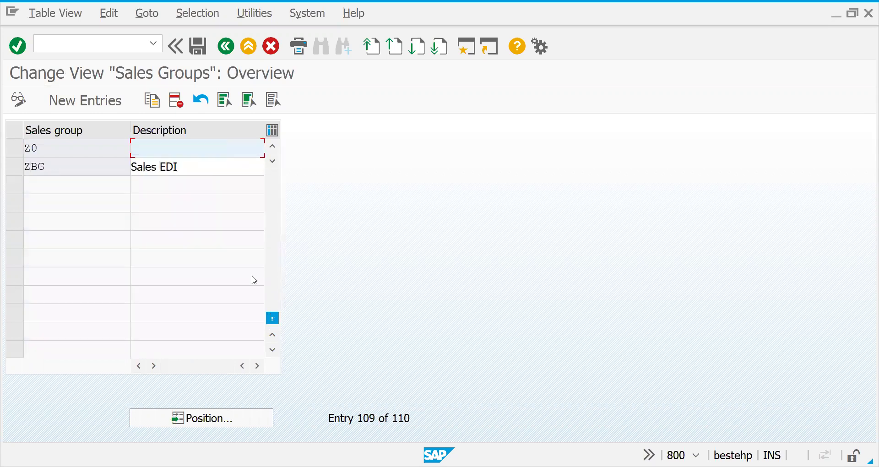
Create a new sales group entry with key 279 and the description FOODS SALES FORCE.
left_click(107, 109)
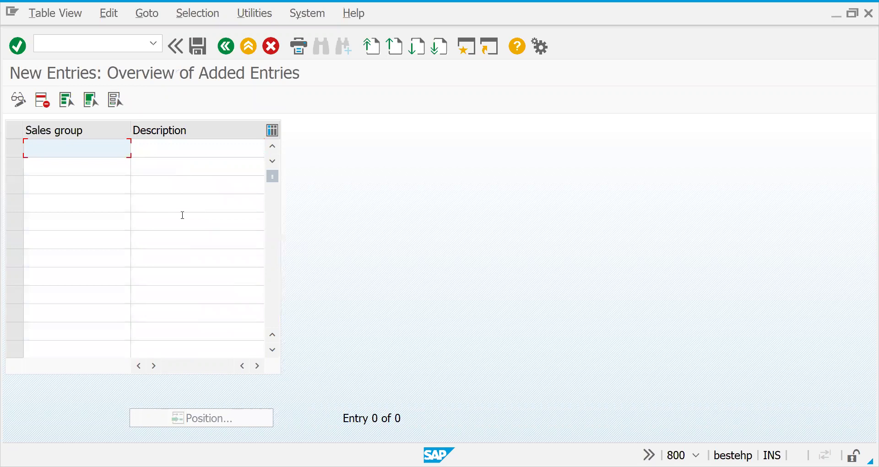
type("279")
key("Tab")
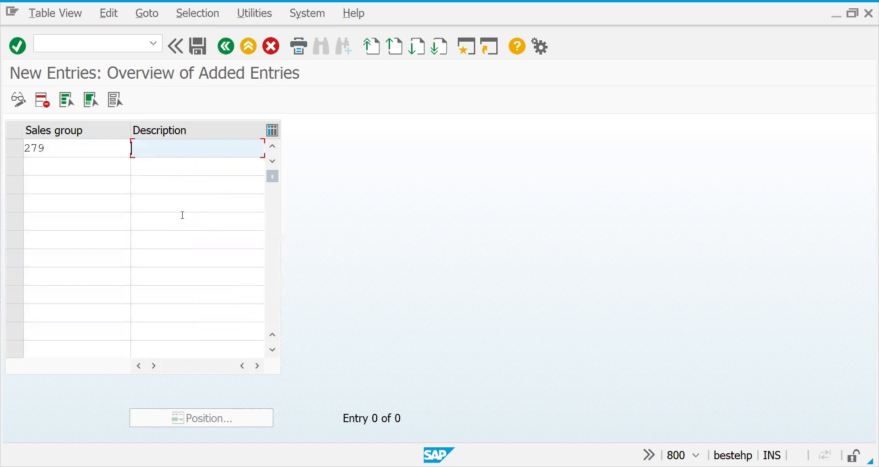
type("S")
key("BackSpace")
key("BackSpace")
type("FOODS SALES FO")
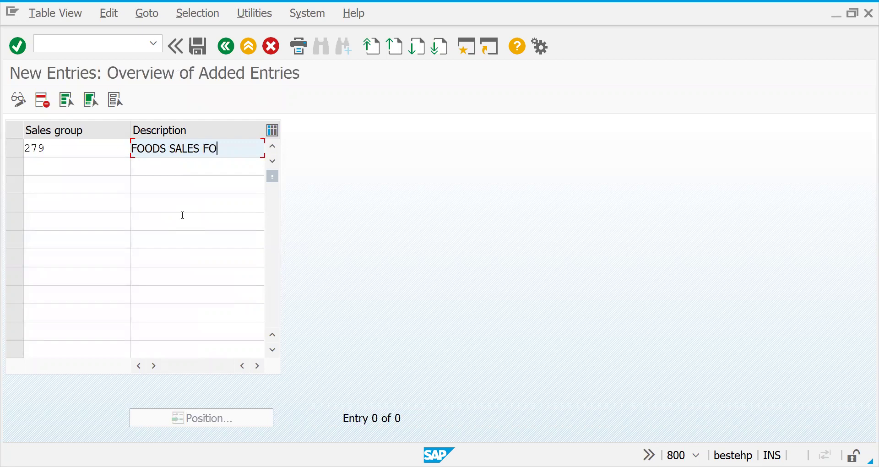
type("RCE")
key("Return")
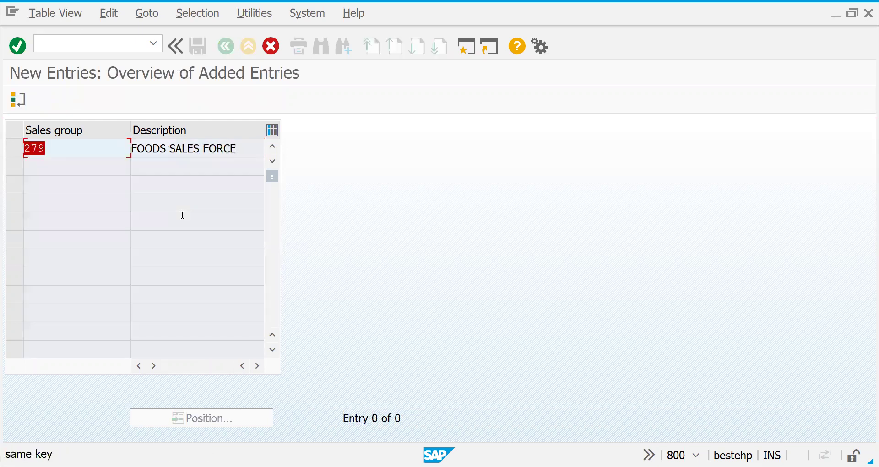
Try to replace the new sales group's key with 999.
left_click(54, 146)
left_click_drag(54, 146, 2, 150)
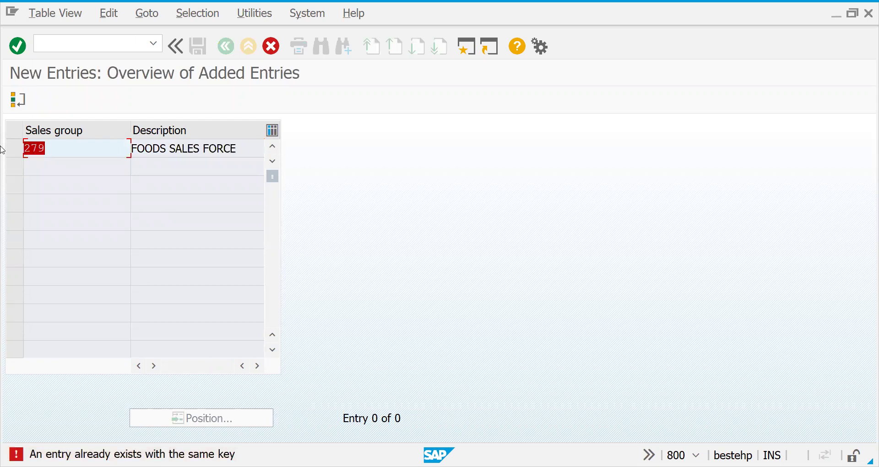
type("999")
key("Return")
Set the key of the FOODS SALES FORCE sales group to 27S and confirm the entry.
double_click(3, 151)
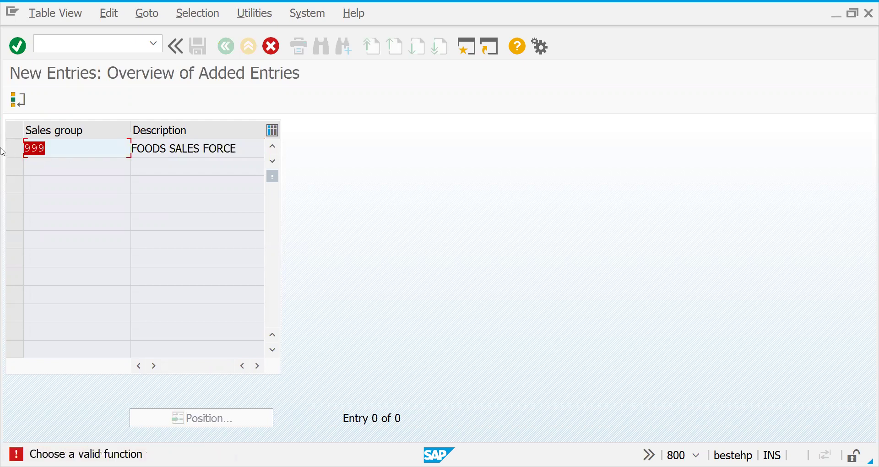
type("2")
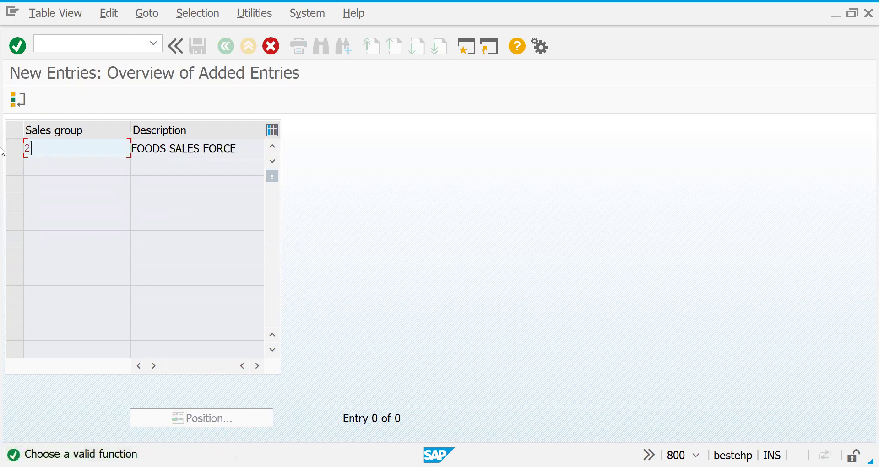
key("BackSpace")
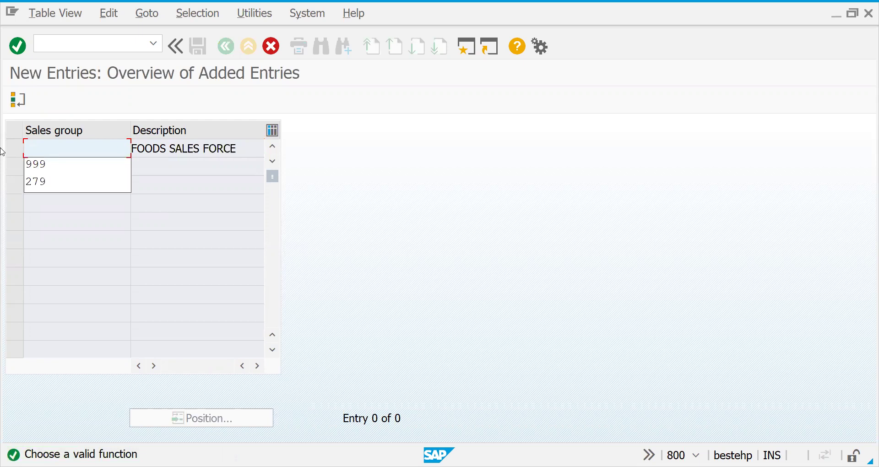
type("27S")
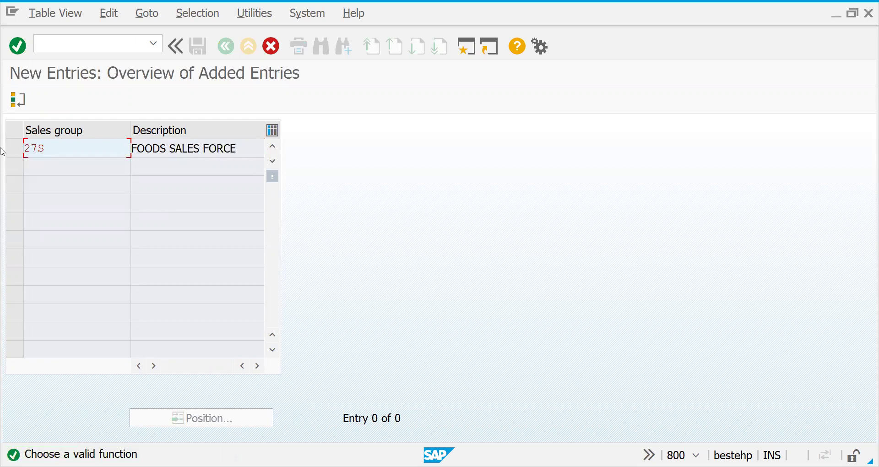
key("Return")
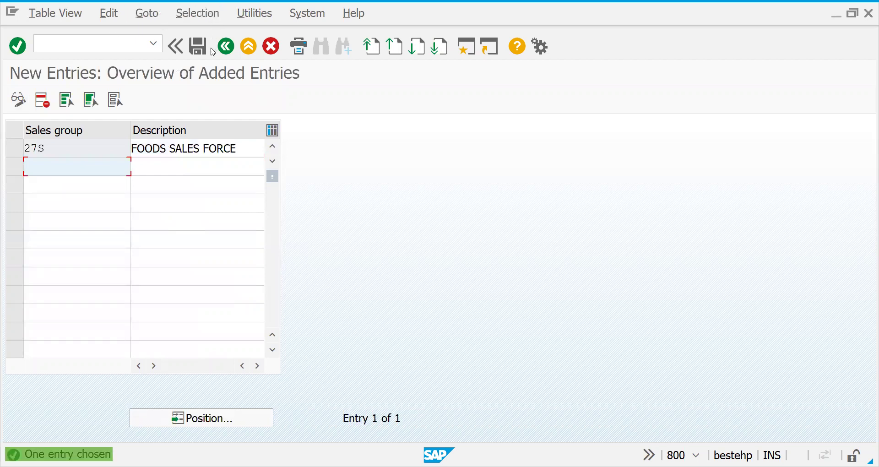
Save the new sales group and go back to the implementation guide.
left_click(205, 51)
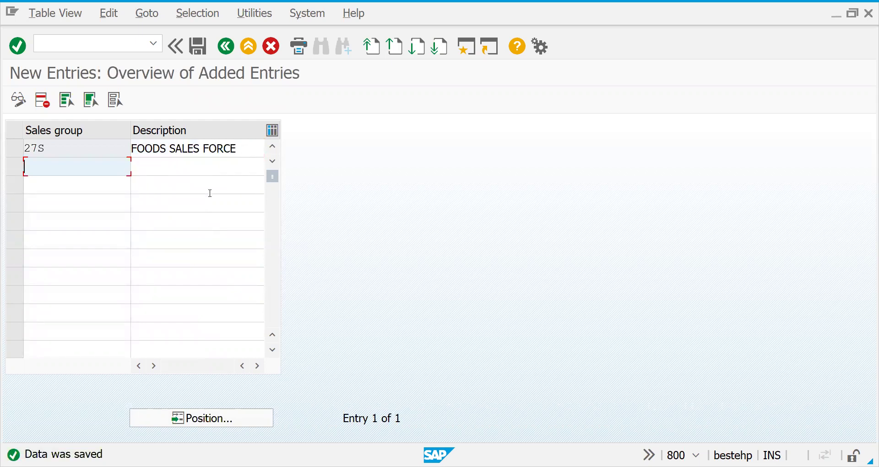
left_click(227, 47)
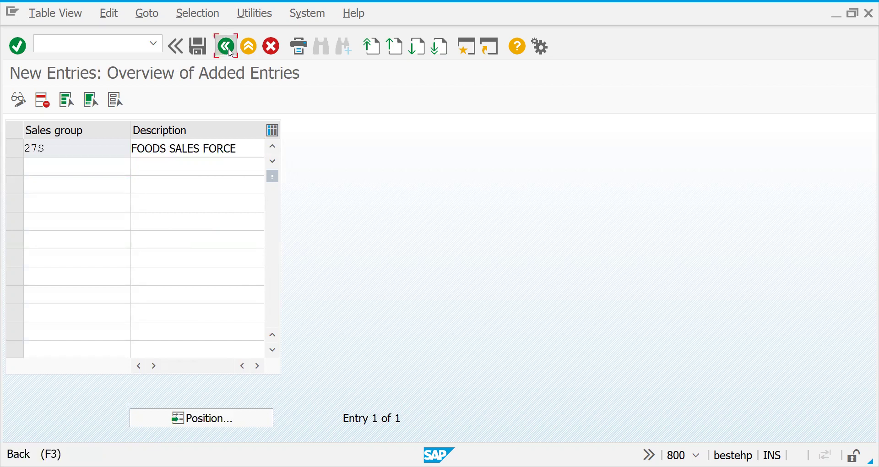
left_click(230, 50)
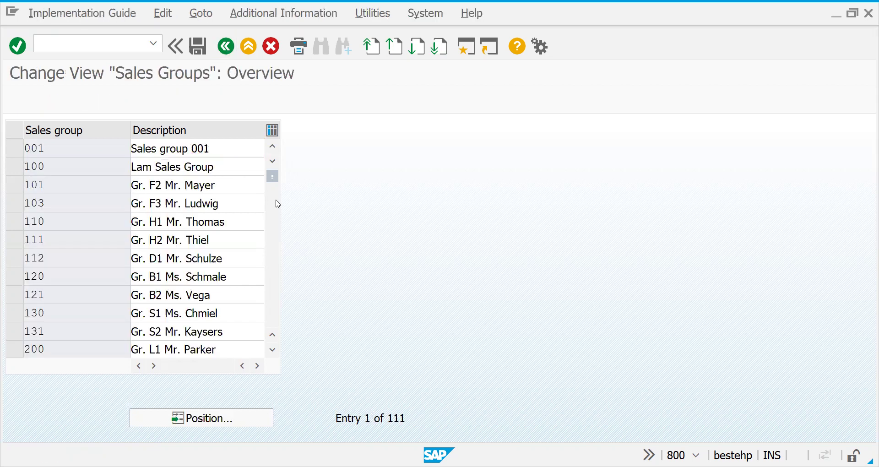
Reopen the sales groups overview to look through its entries, and return to the implementation guide.
left_click(77, 337)
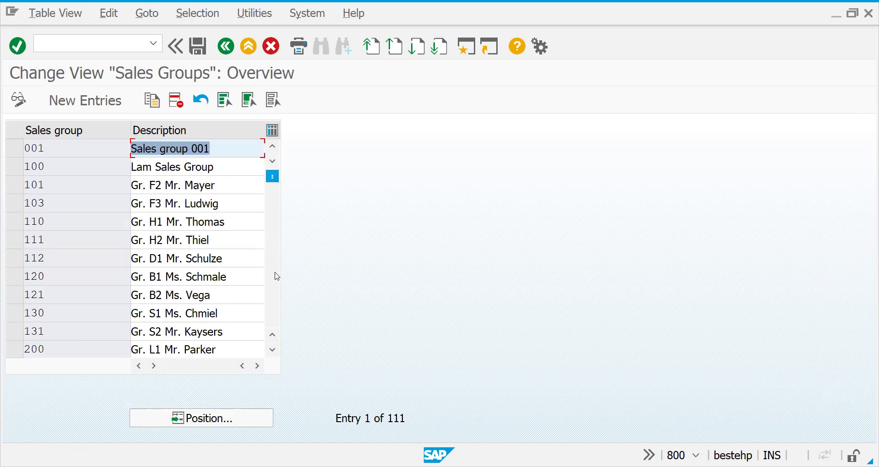
left_click(275, 273)
left_click(276, 273)
left_click(275, 273)
left_click(277, 276)
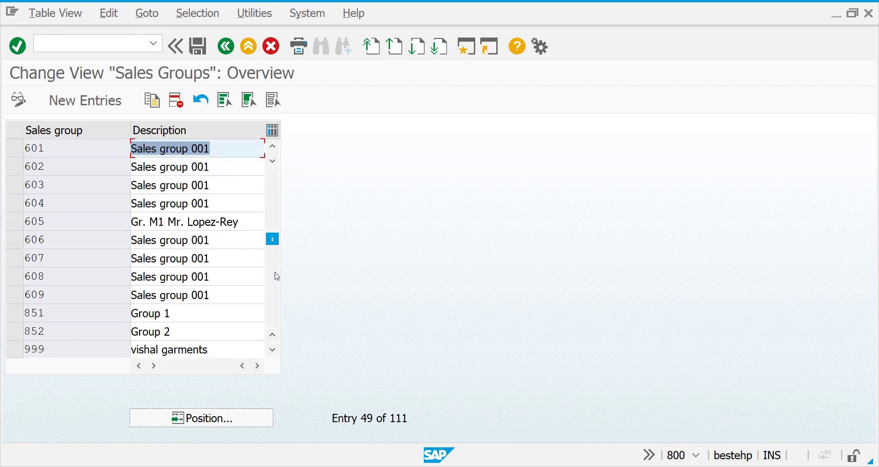
left_click(226, 47)
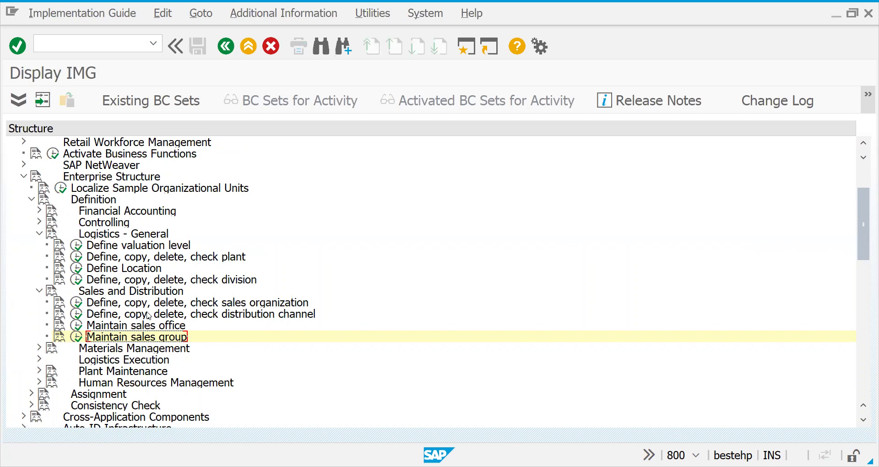
Collapse the Logistics - General and Sales and Distribution nodes under the enterprise structure Definition.
left_click_drag(858, 235, 865, 255)
left_click_drag(446, 280, 181, 291)
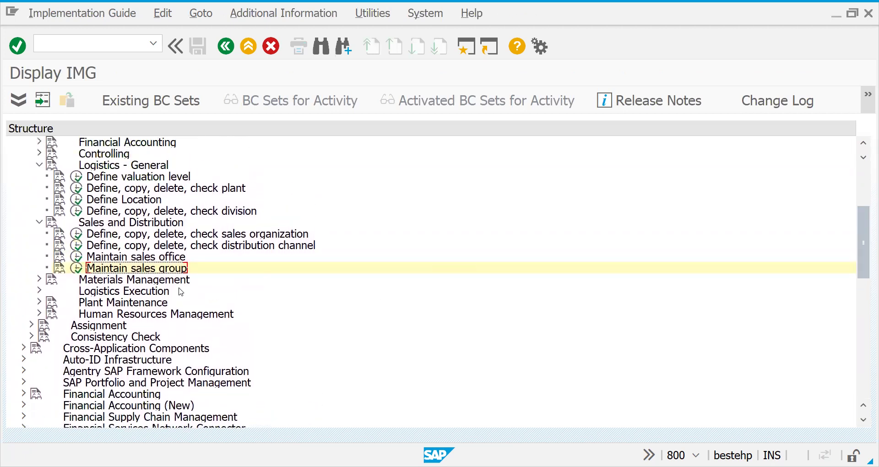
left_click(41, 167)
left_click(39, 180)
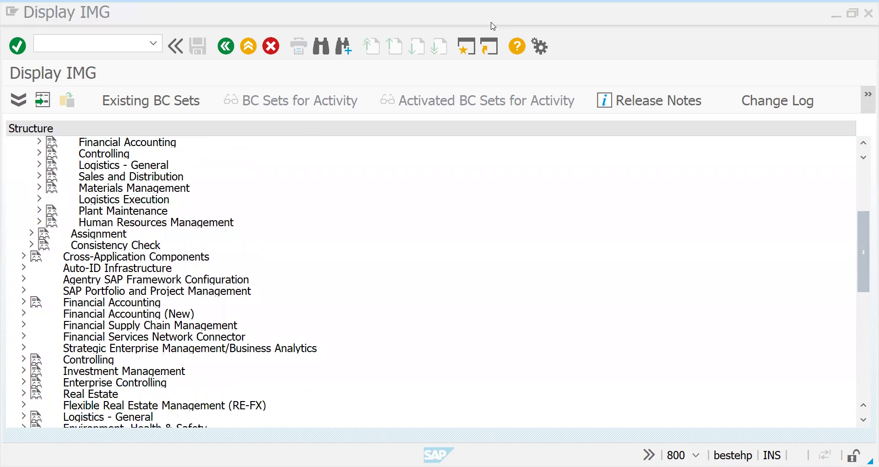
Switch to the SD CLASS workbook in Excel and enter 2727 in both L22 and M22 of the DEFINITION sheet.
key("alt+Tab")
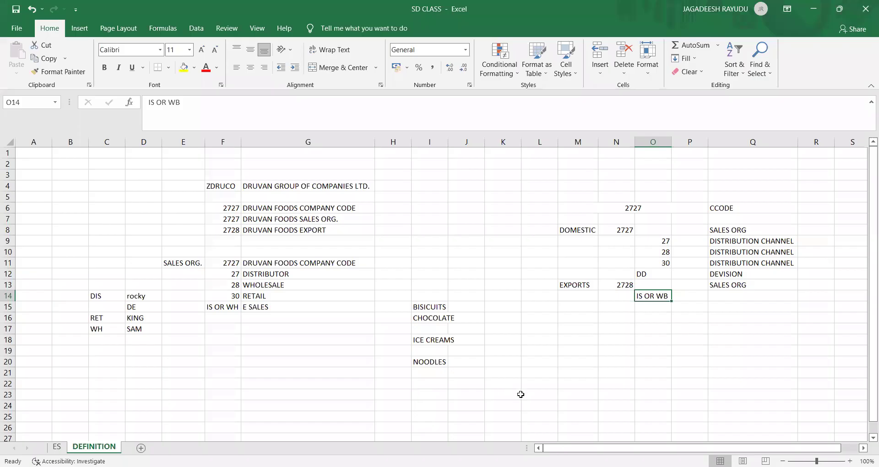
left_click(554, 383)
type("2727")
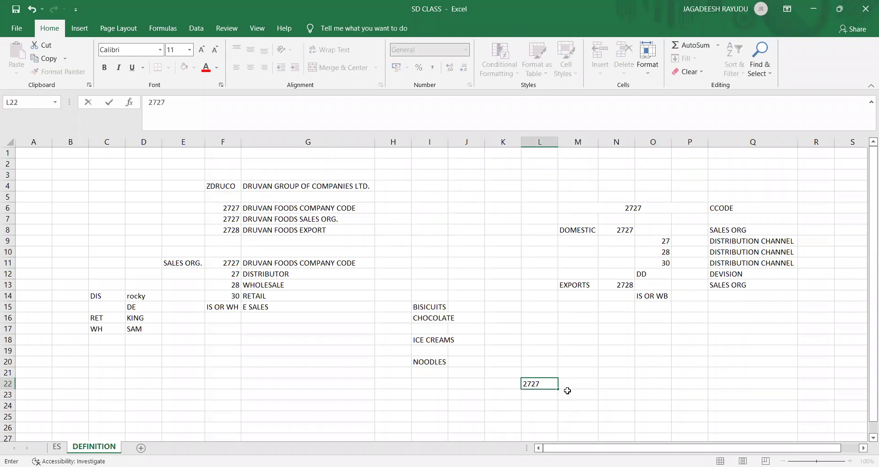
left_click(583, 393)
left_click(586, 383)
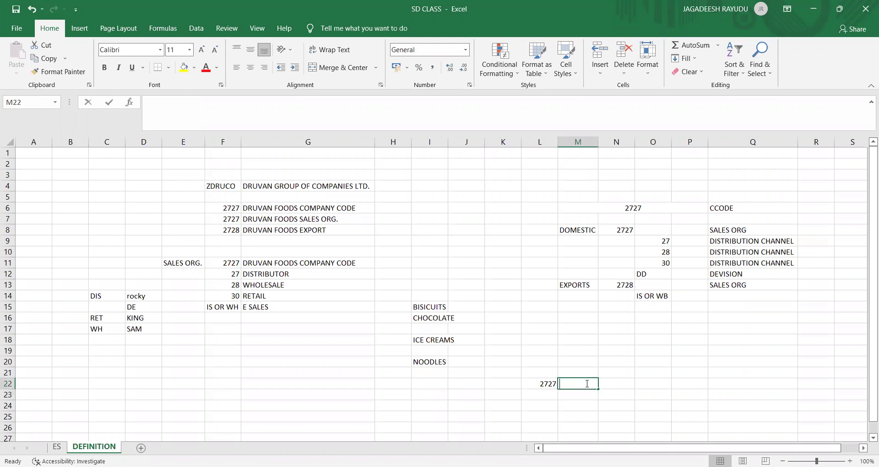
type("2727")
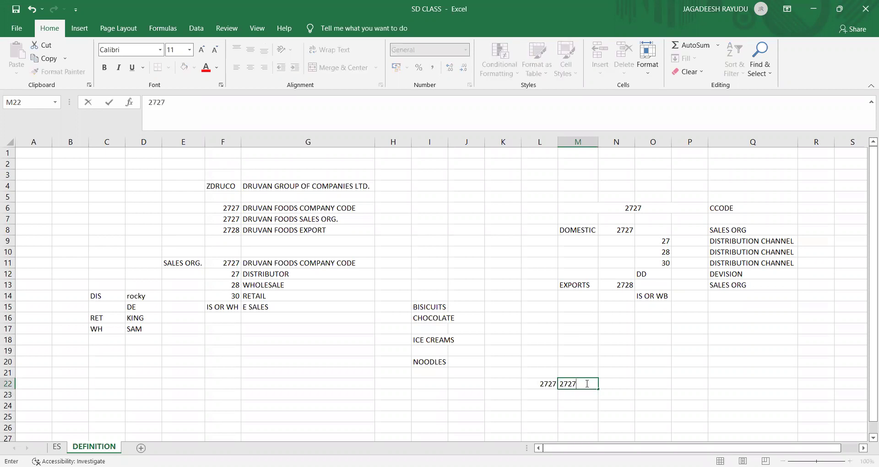
left_click(533, 386)
left_click(549, 373)
left_click(592, 382)
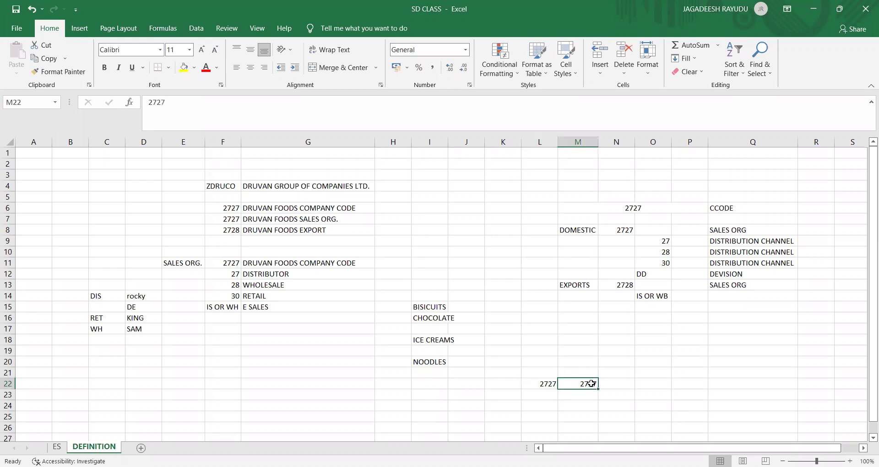
left_click(544, 393)
left_click(588, 384)
Fill the second assignment row with 2727 in L23 and 2728 in M23.
left_click(548, 393)
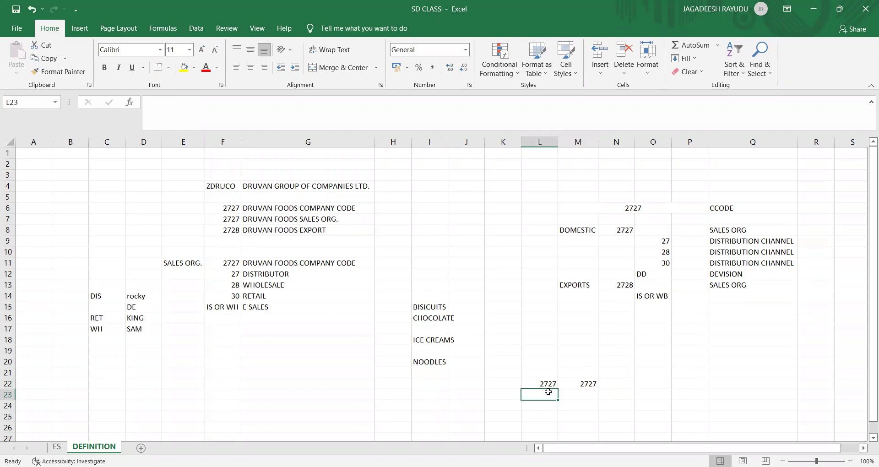
type("2727")
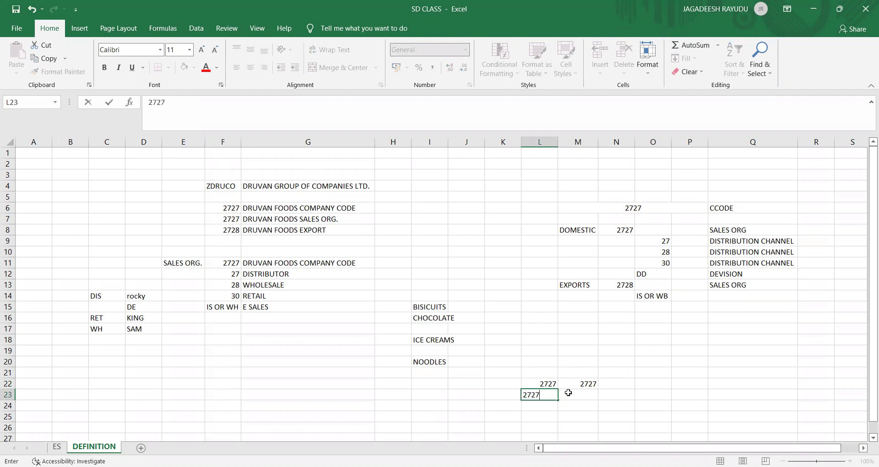
left_click(568, 393)
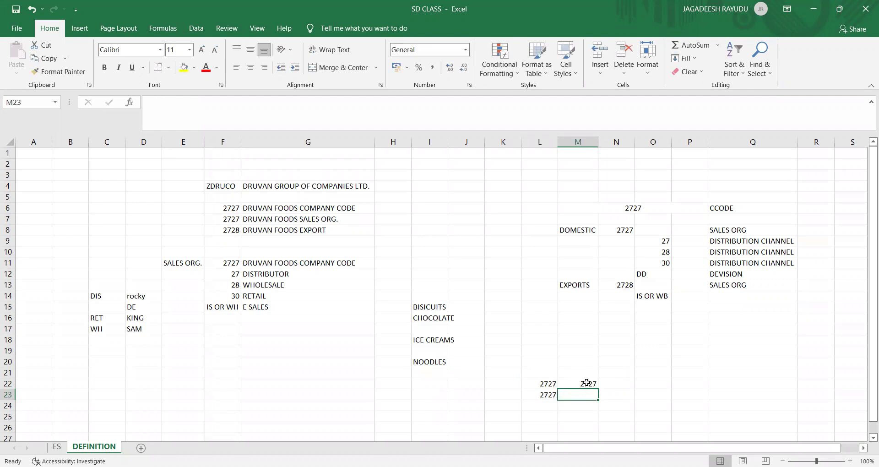
type("27")
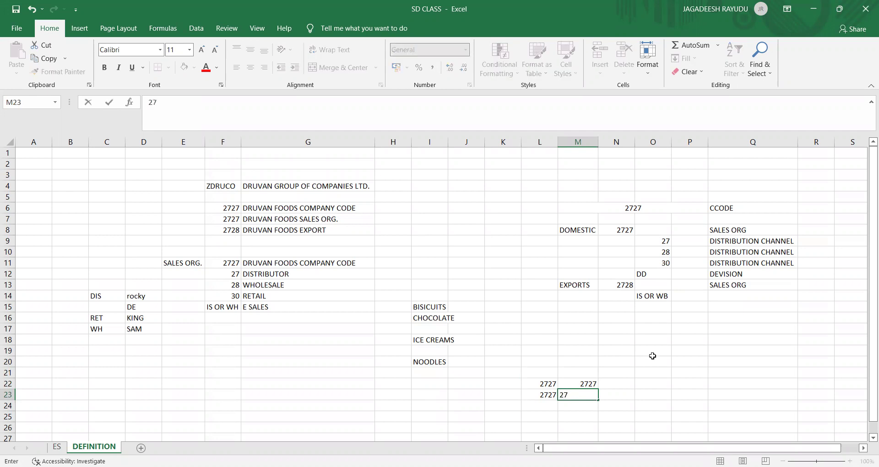
type("28")
left_click(628, 403)
left_click(550, 393)
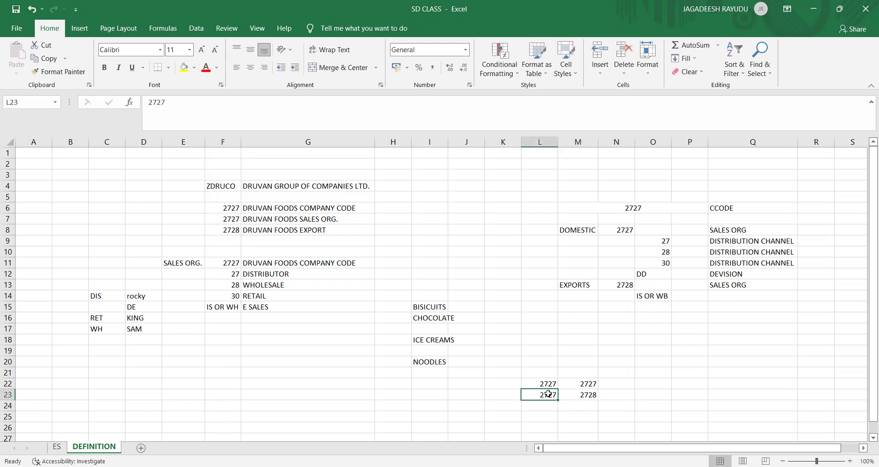
Merge and center cells L22:L23, accepting that only the upper value is kept.
left_click(545, 384)
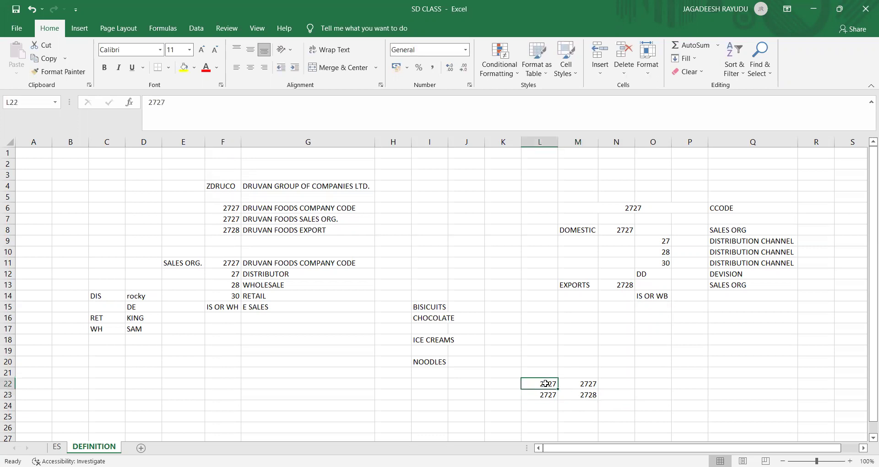
left_click_drag(545, 384, 549, 396)
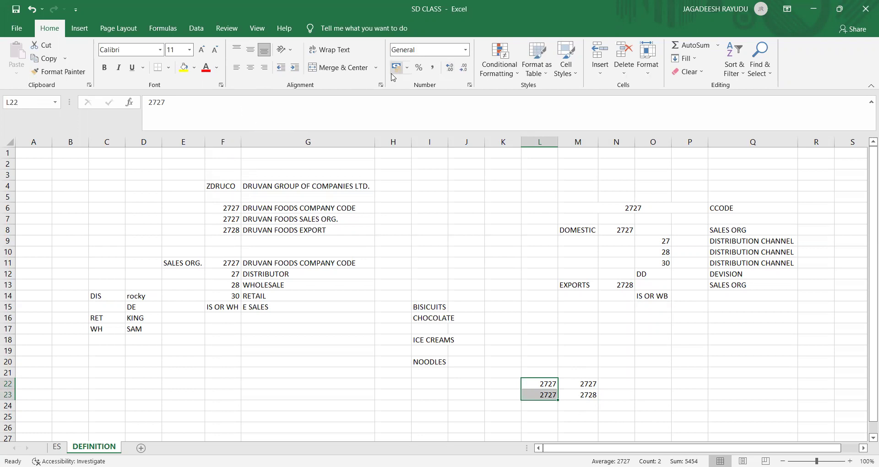
left_click(347, 68)
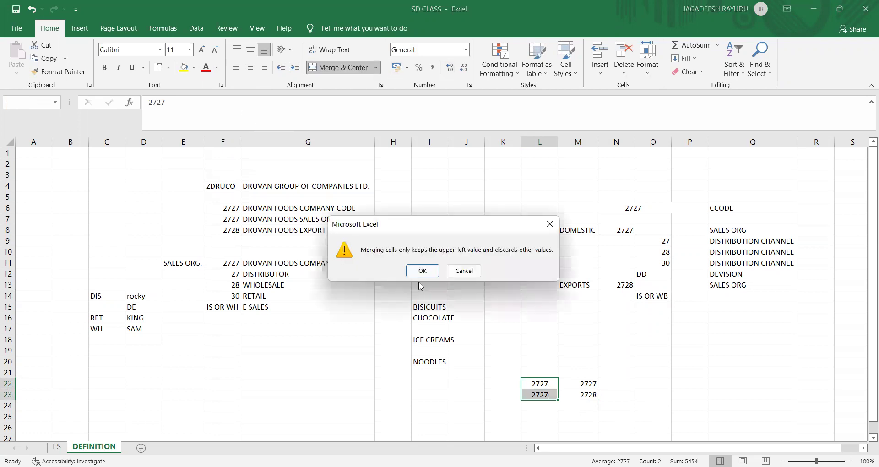
left_click(423, 270)
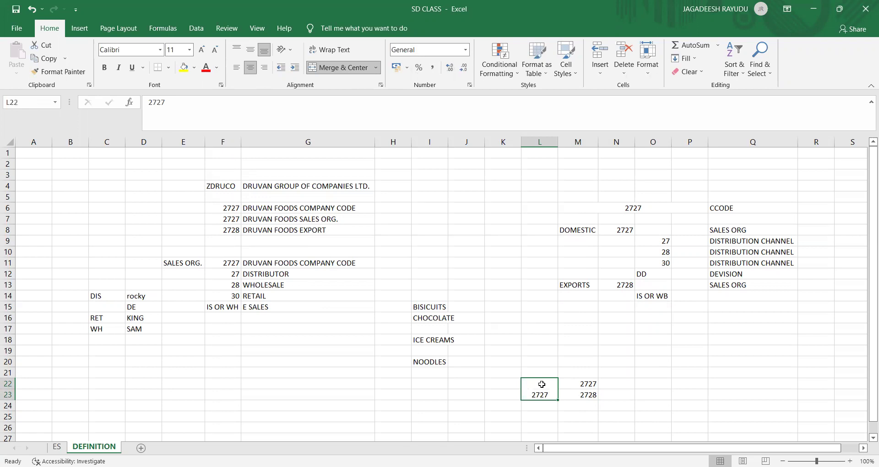
Add the column headings CC CODE in L21 and SALES ORG in M21 above the assignment values.
left_click(538, 373)
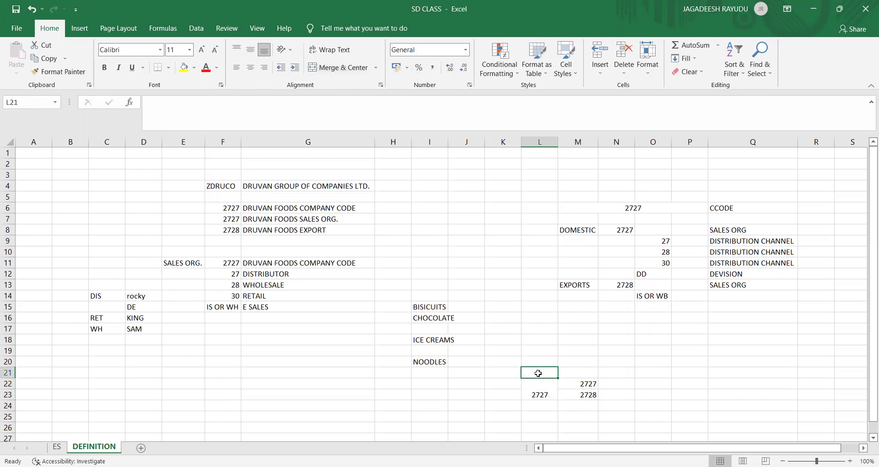
type("CC CODE")
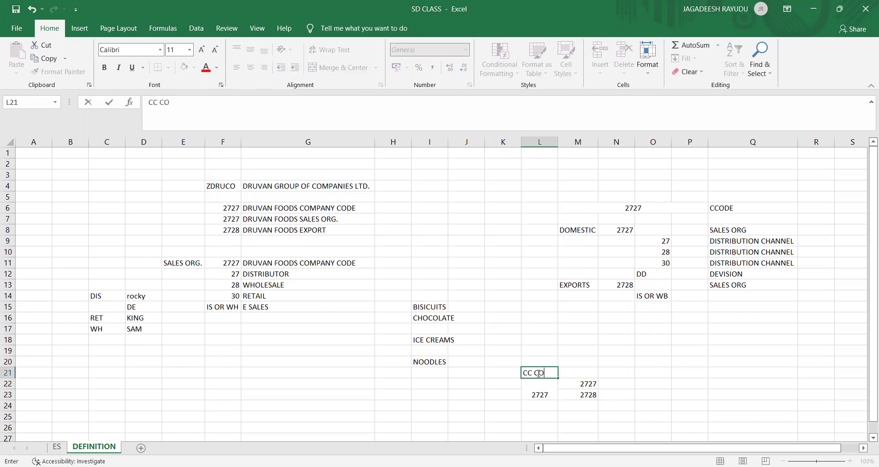
left_click(568, 370)
type("SALE")
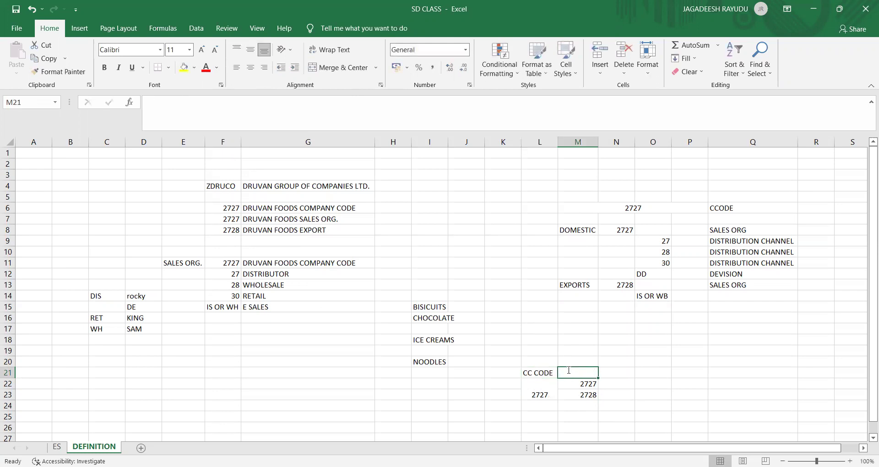
type("S ORG")
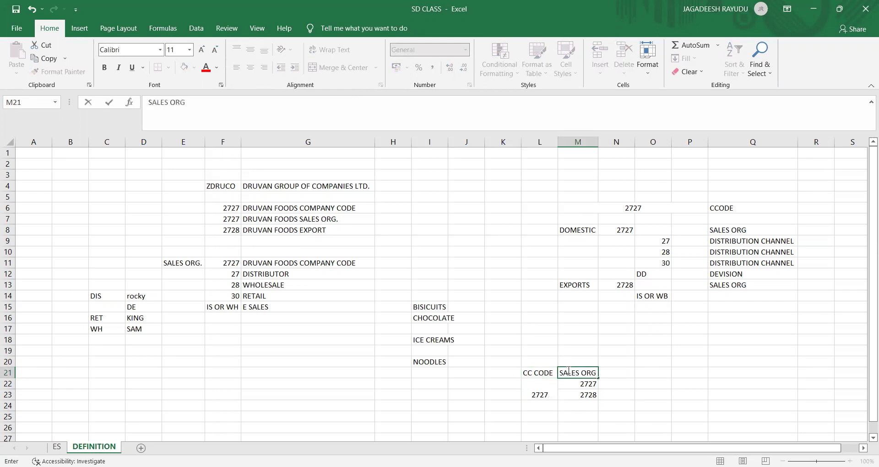
left_click(534, 393)
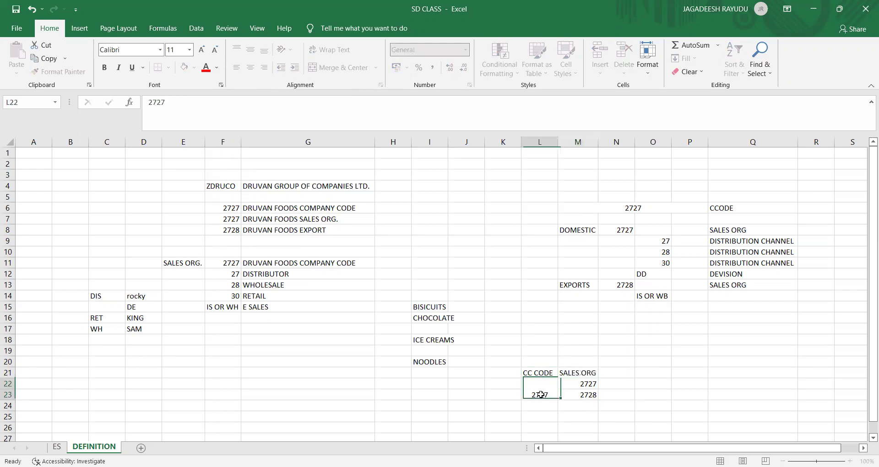
Enter 2727 in L25 to start a second assignment block below the first one.
left_click(557, 412)
type("SALES")
key("BackSpace")
key("BackSpace")
key("BackSpace")
key("BackSpace")
key("BackSpace")
type("2727")
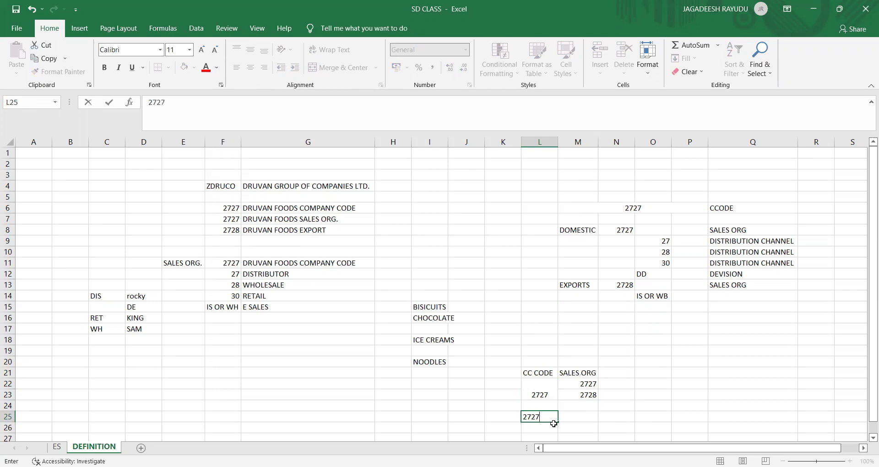
key("Tab")
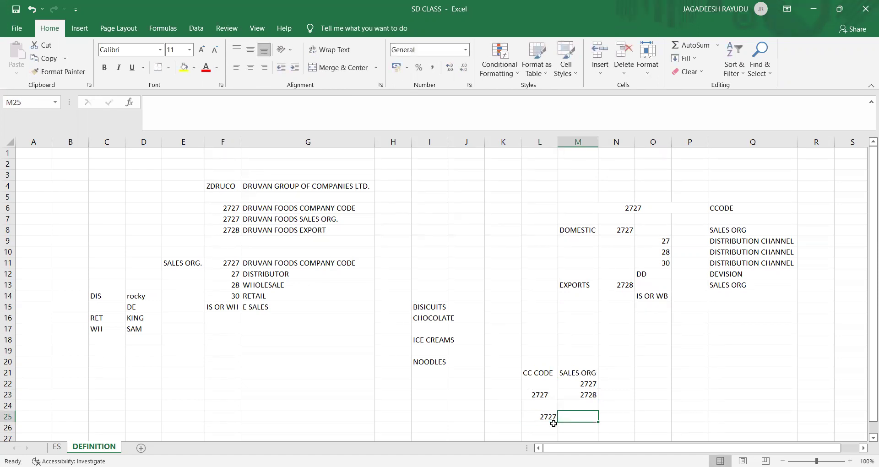
List the values 27, 28 and 29 in cells M25 to M27 beside the 2727 entry.
type("28")
key("Return")
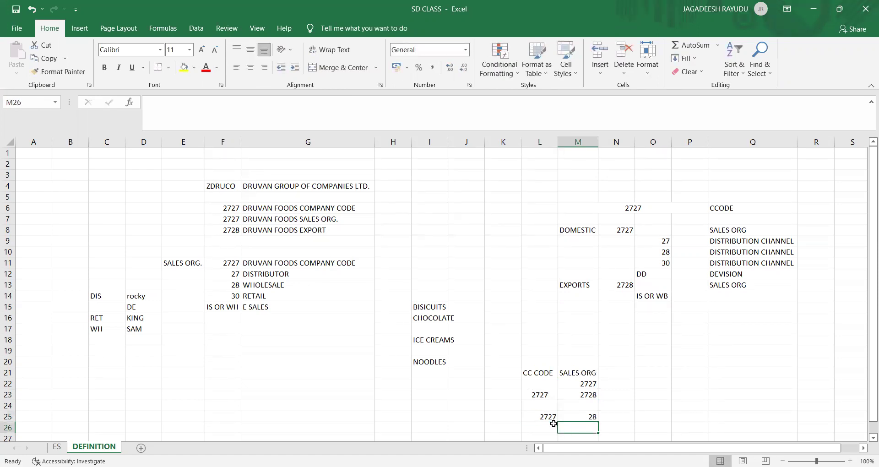
key("Up")
type("27")
key("Return")
type("28")
key("Return")
type("29")
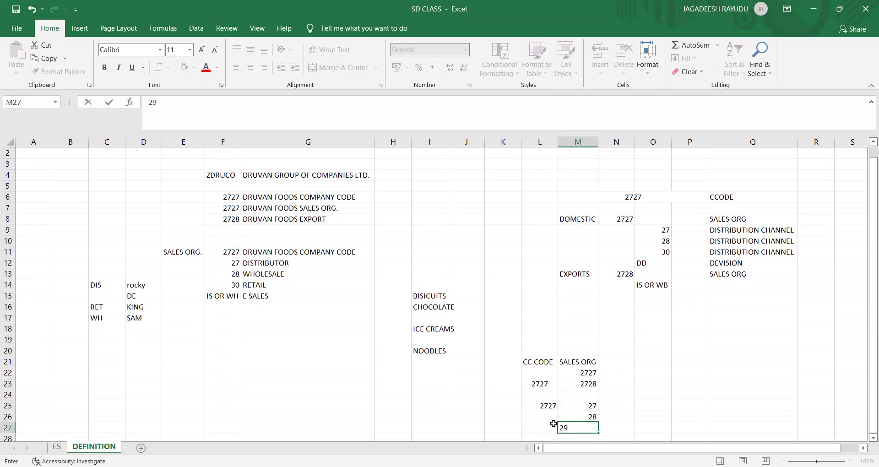
key("Return")
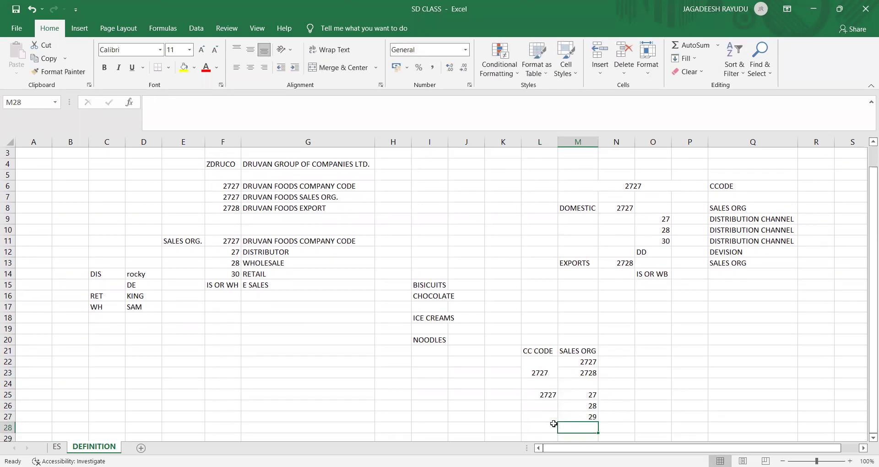
Enter IS in M28, directly below the 29 entry.
key("Up")
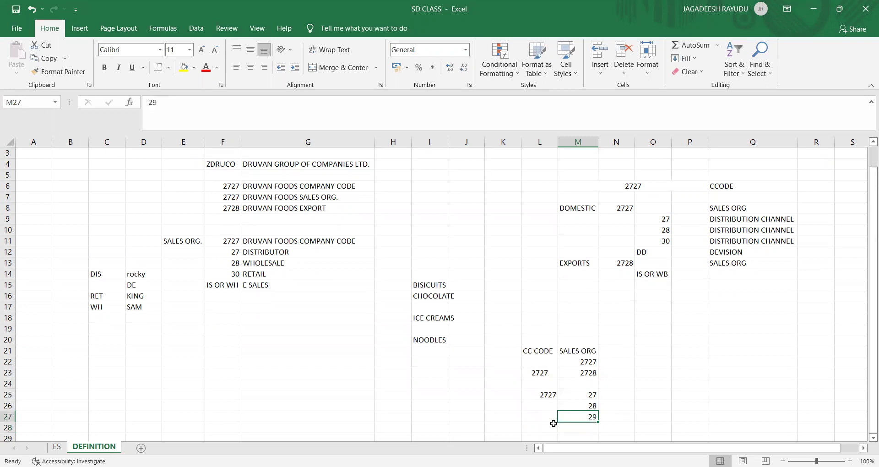
key("Down")
key("Up")
key("Down")
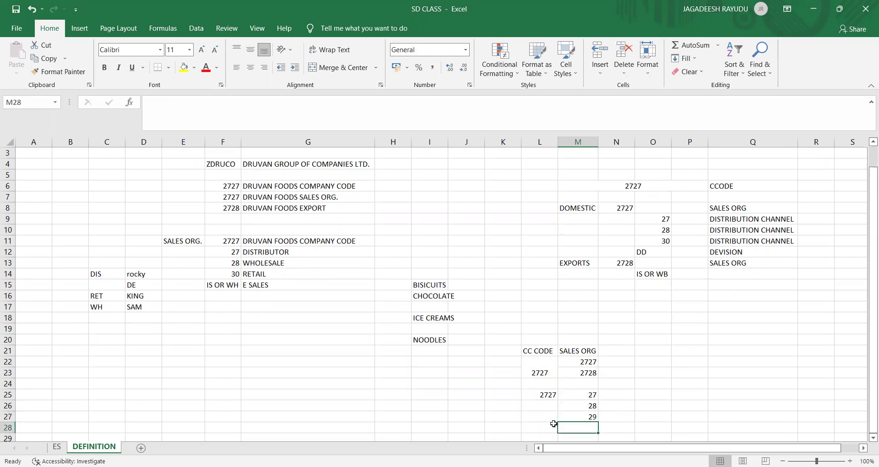
type("IS")
key("Return")
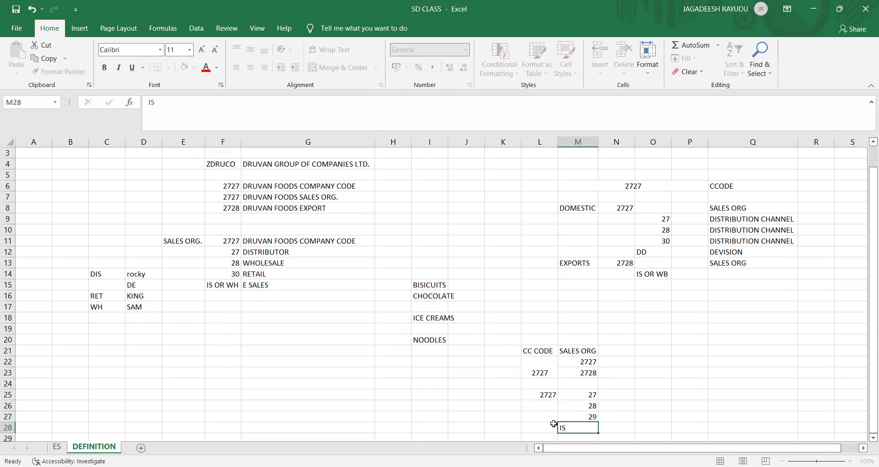
Enter 2727 in L29 and IS beside it in M29, directly below the existing assignment block.
left_click(553, 423)
type("2828")
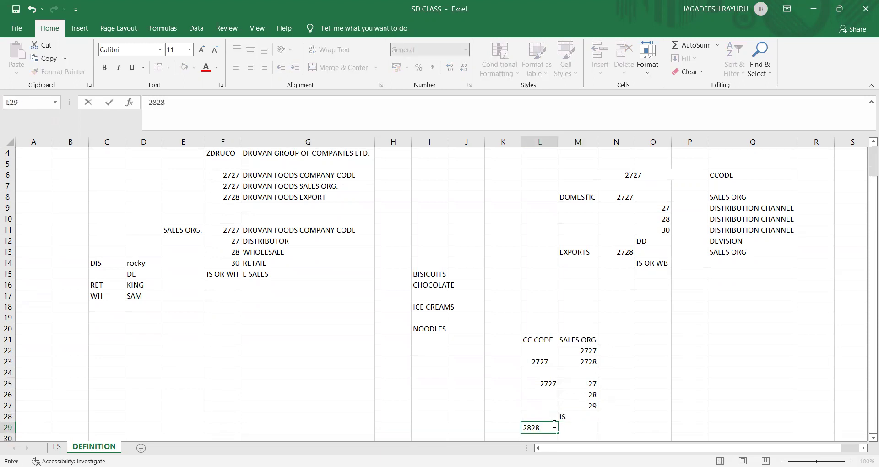
key("BackSpace")
key("BackSpace")
key("BackSpace")
type("72")
key("Tab")
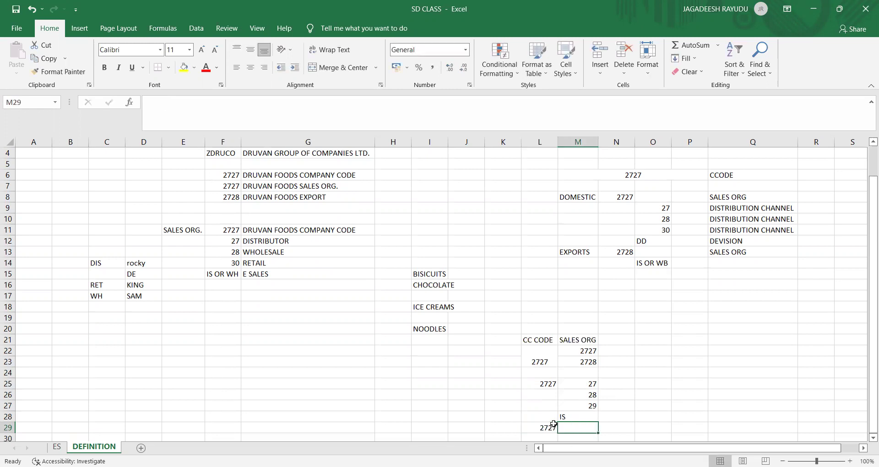
type("IS")
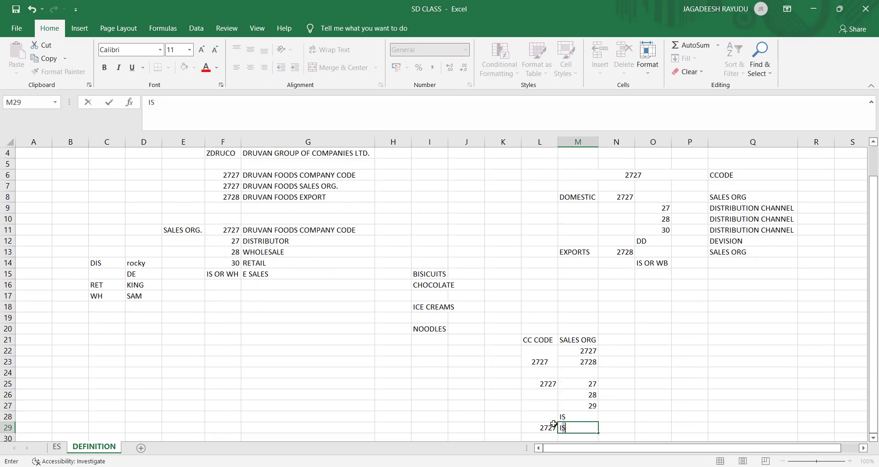
key("Return")
key("Left")
key("Up")
key("Up")
key("Up")
key("Up")
key("Down")
key("Down")
key("Down")
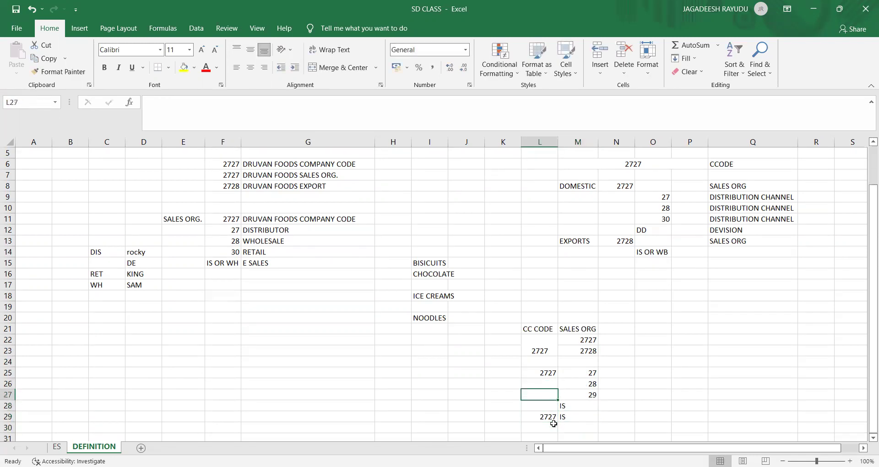
key("Right")
key("Left")
key("Right")
key("Left")
key("Down")
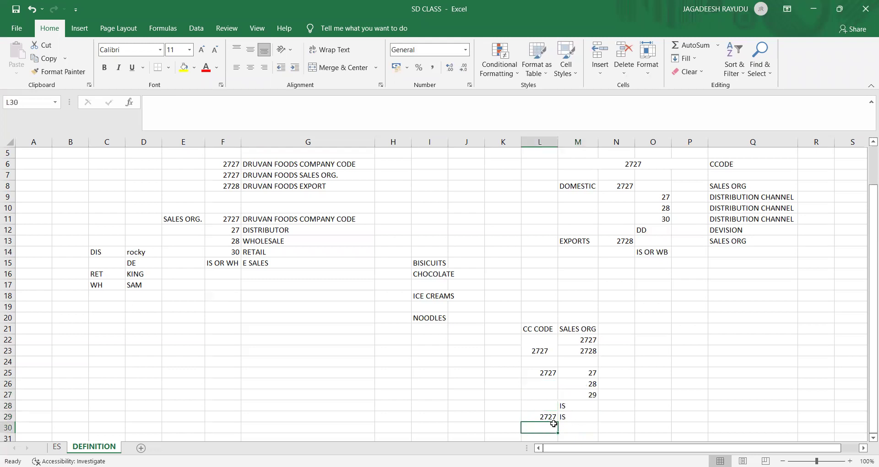
key("Down")
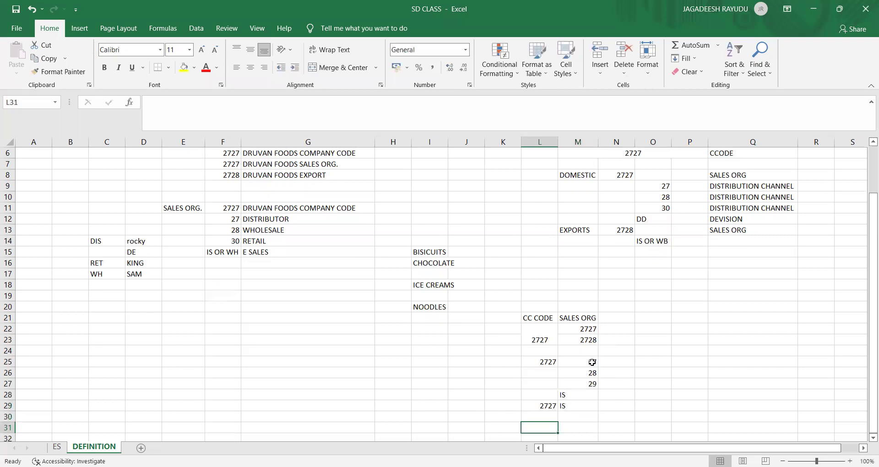
Fill cells N25 to N27 with 27 beside the values 27, 28 and 29.
left_click(614, 360)
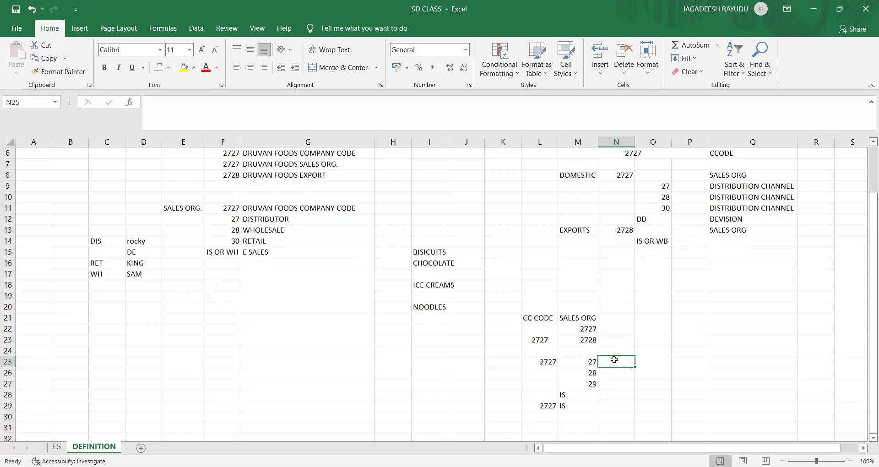
type("27")
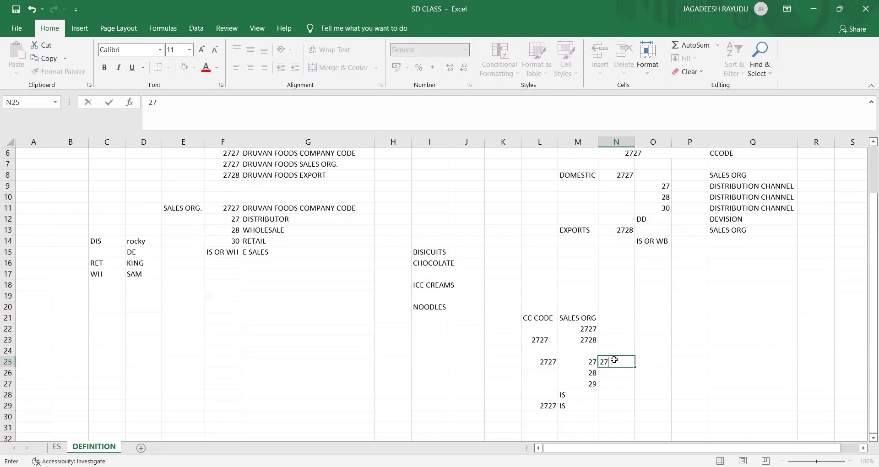
key("Return")
type("27")
key("Return")
type("2")
key("Return")
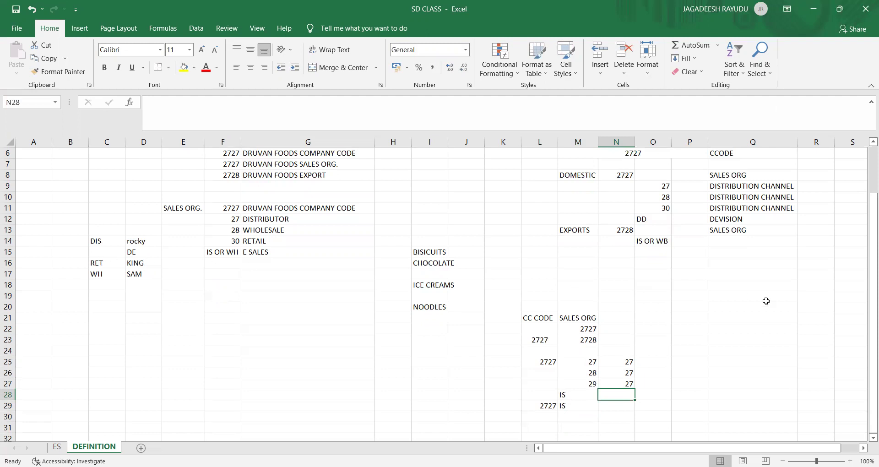
Replace the DD entry in O12, on the DEVISION row, with 27.
left_click(655, 220)
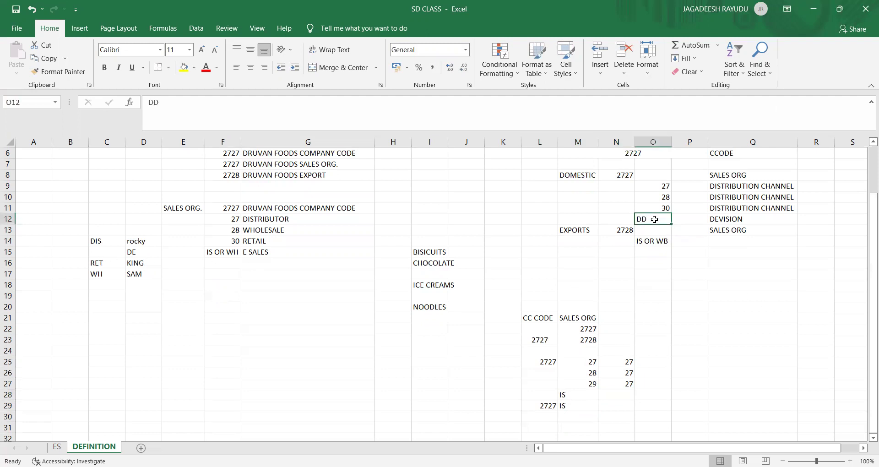
type("27")
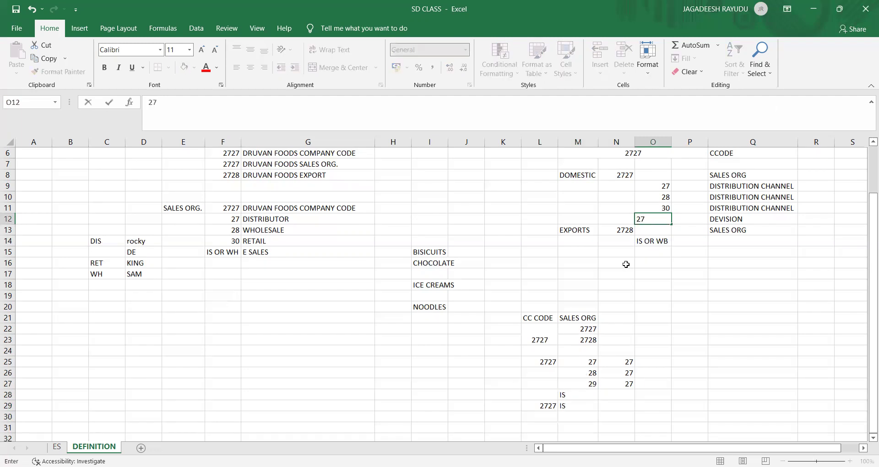
left_click(630, 284)
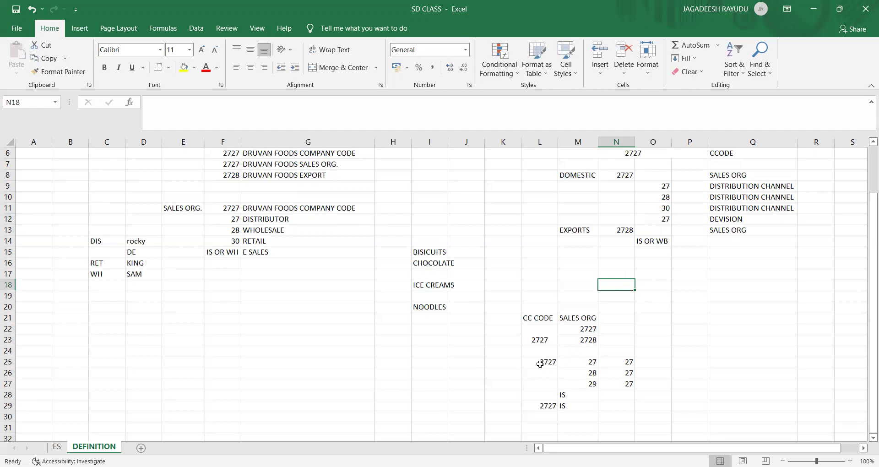
left_click(540, 358)
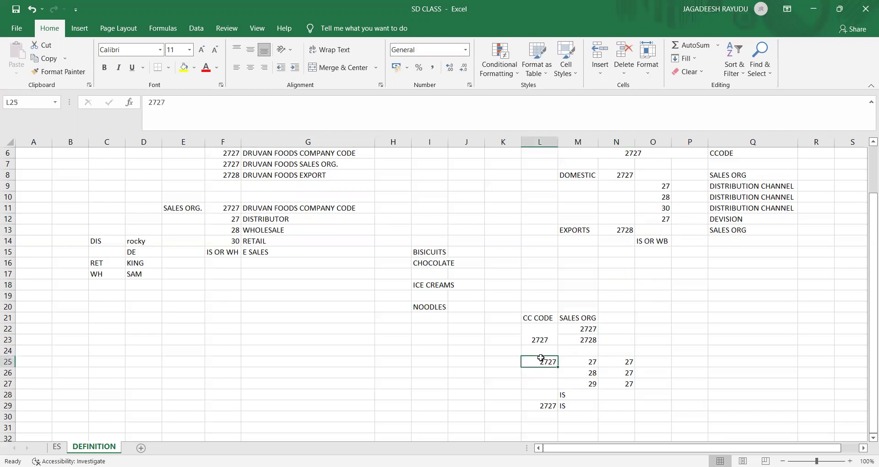
type("00")
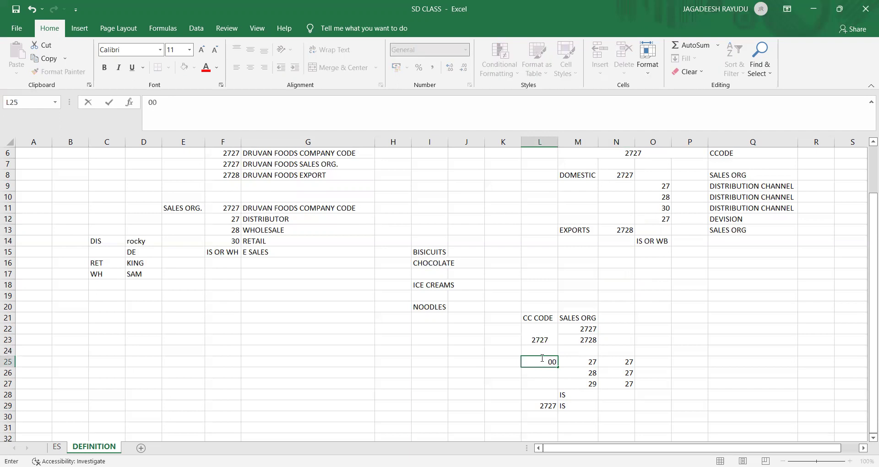
key("BackSpace")
key("BackSpace")
type("2727")
key("Tab")
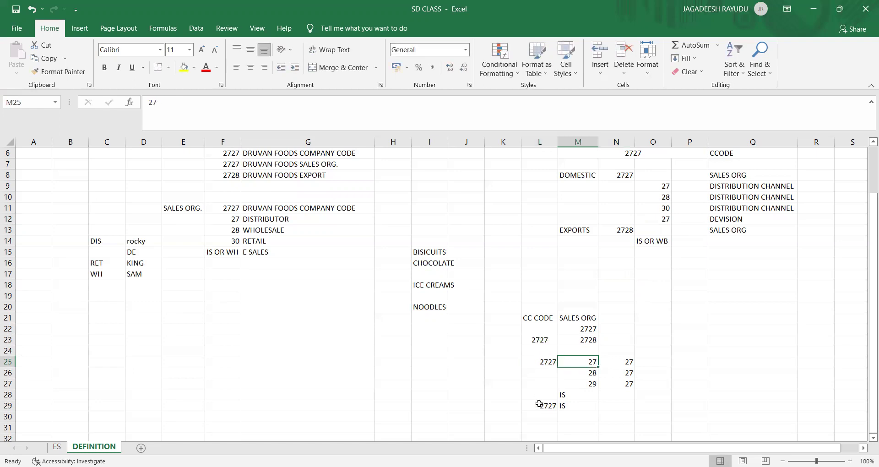
Change the value in L29, beside the lower IS entry, to 2728.
key("Down")
key("Down")
key("Down")
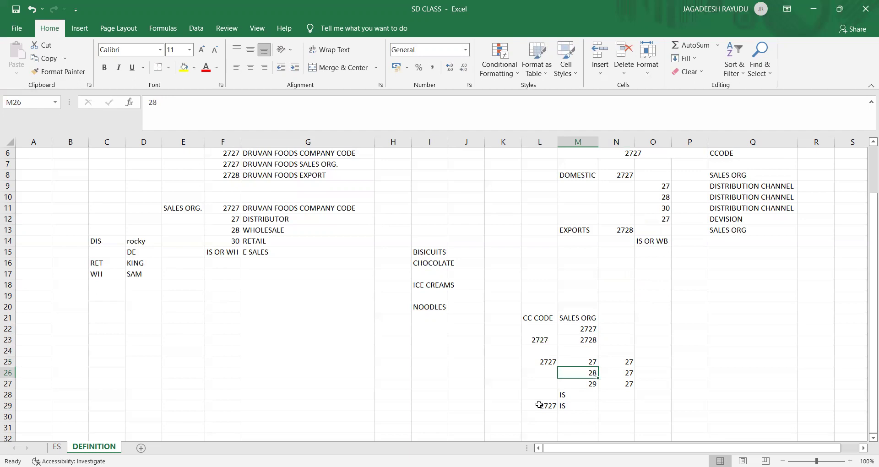
key("Left")
key("Down")
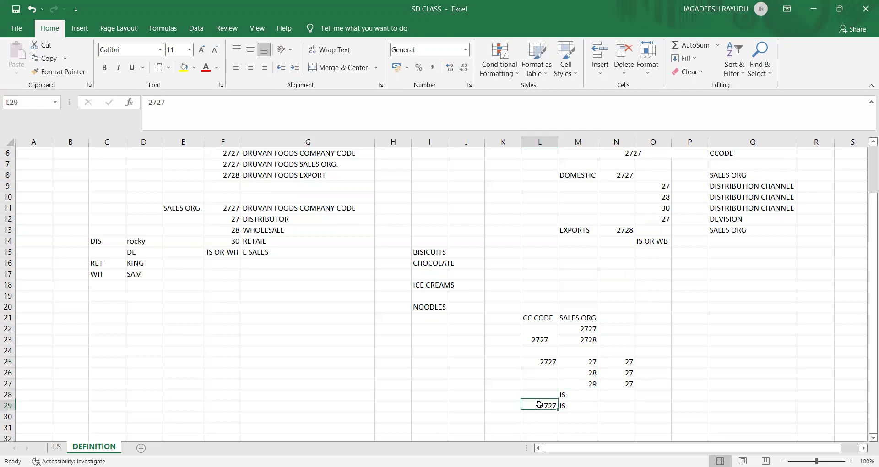
type("27")
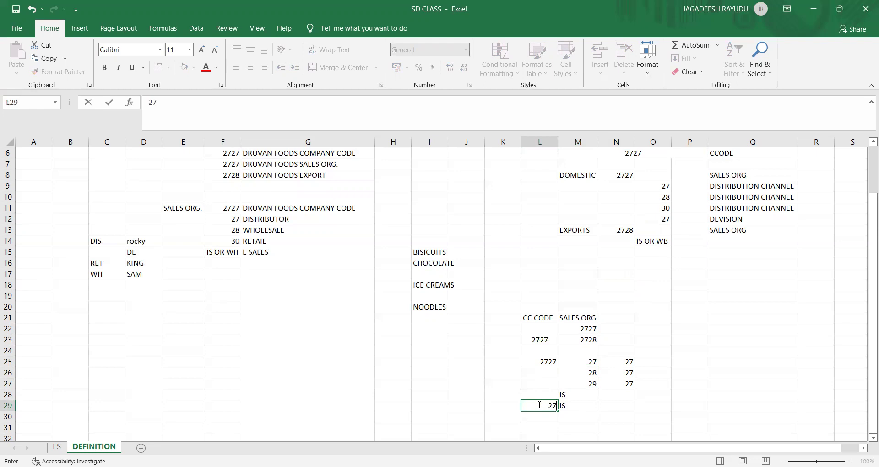
type("28")
key("Right")
key("Left")
key("Up")
key("Up")
key("Up")
key("Up")
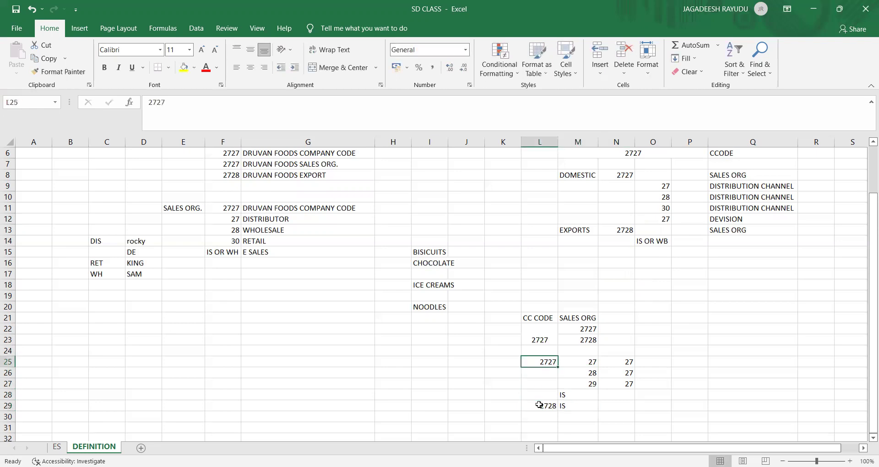
key("shift+Right")
key("shift+Right")
key("shift+Down")
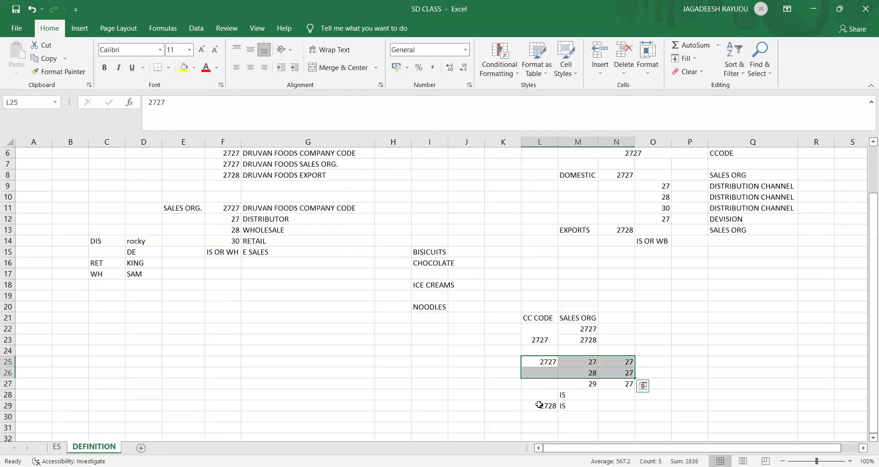
key("shift+Up")
key("shift+Left")
key("shift+Left")
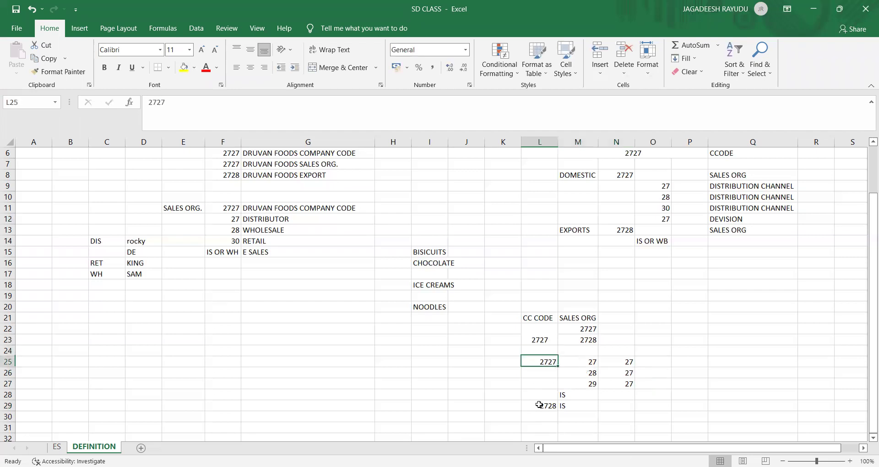
Copy the 2727 value from L25 into L26 and L27 so each row has its own code.
key("ctrl+c")
key("Down")
key("ctrl+v")
key("Down")
key("ctrl+v")
Select the three assignment rows in L25:N27 to point out the value combinations.
key("Up")
key("Up")
key("shift+Down")
key("shift+Down")
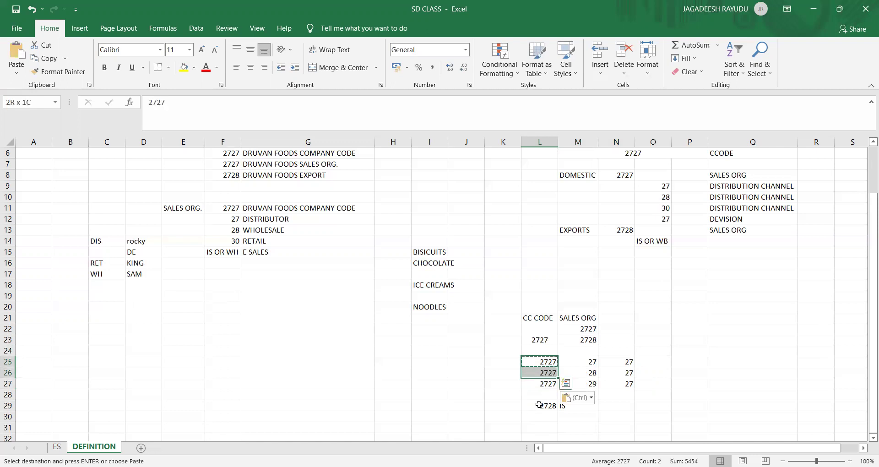
key("shift+Right")
key("shift+Right")
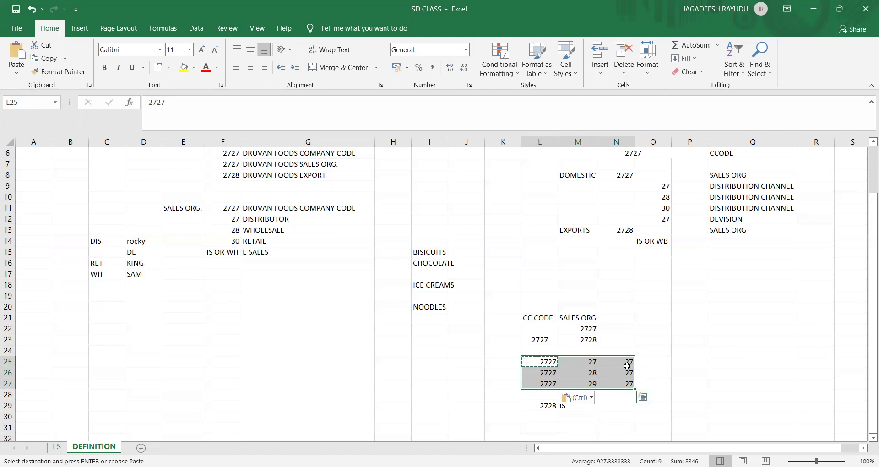
Label the assignment combinations by entering SALES AREA in Q25.
left_click(715, 363)
type("SALES AREA")
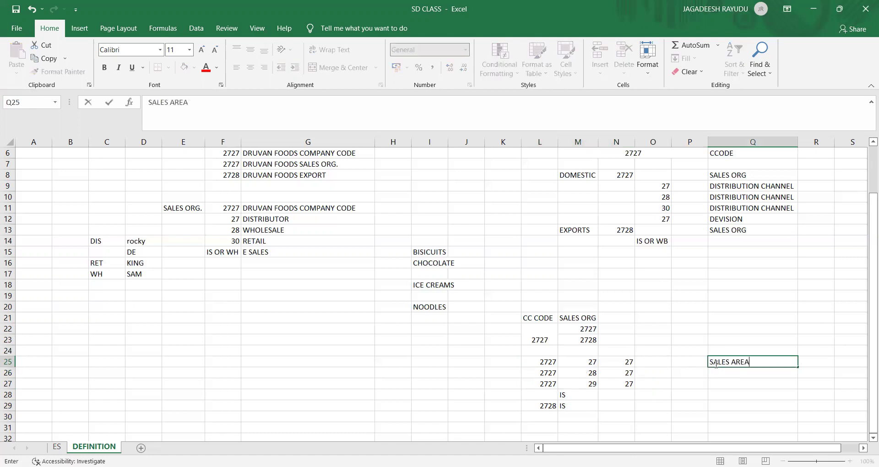
key("Return")
key("Up")
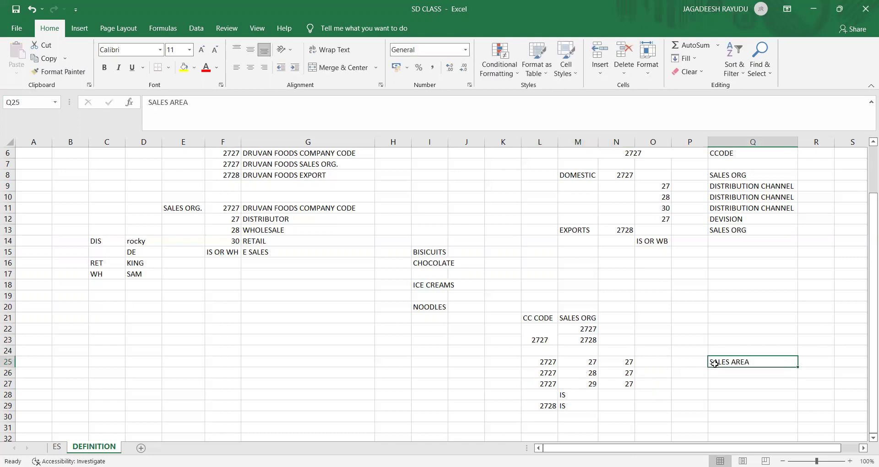
key("Left")
key("Left")
key("Left")
key("Left")
key("Left")
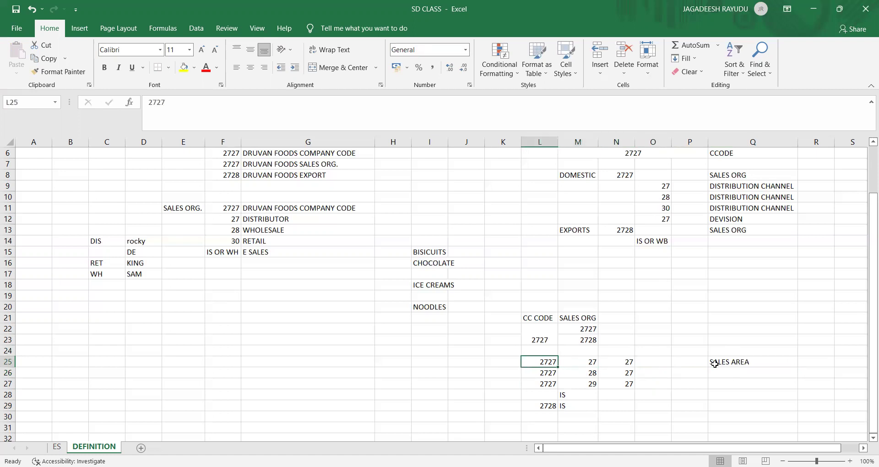
key("Right")
key("Right")
key("Right")
key("Left")
key("Left")
key("Right")
key("Right")
key("Right")
key("Right")
key("Left")
key("Right")
key("Left")
key("Right")
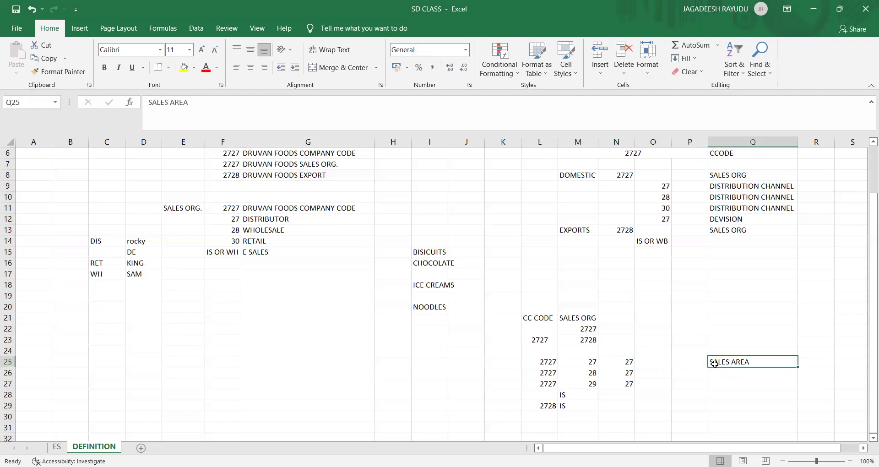
Enter 27 in N29 to complete the row holding 2728 and IS.
left_click(548, 404)
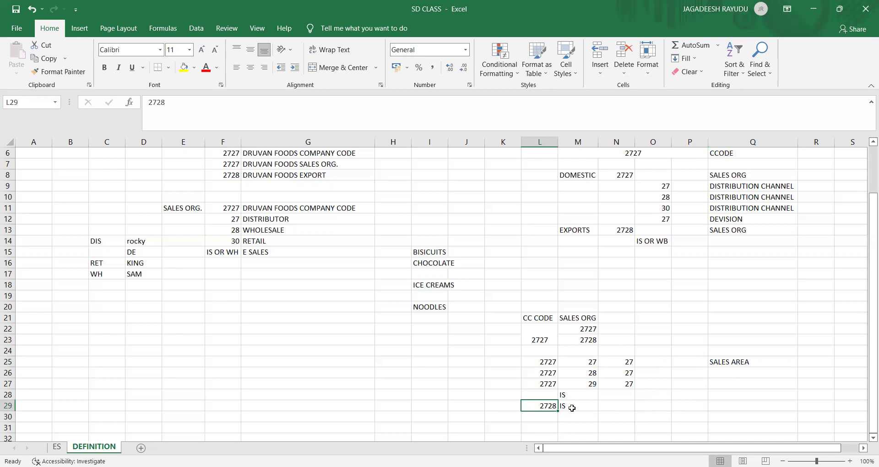
left_click(567, 406)
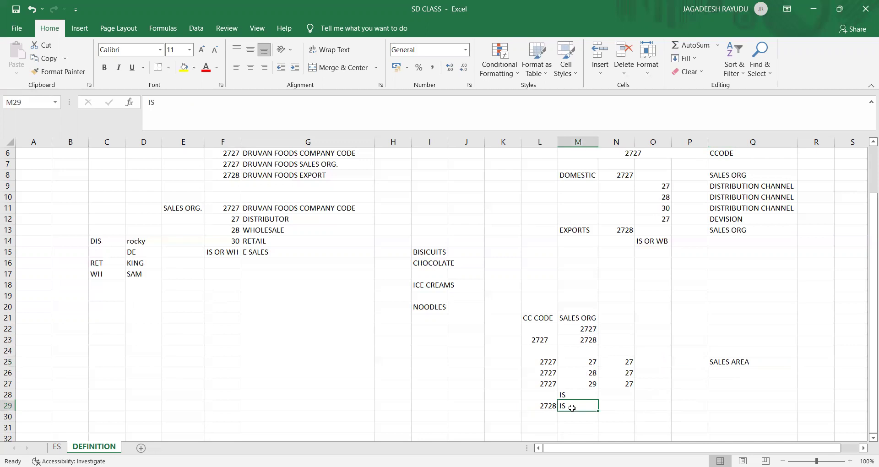
left_click(612, 407)
type("27")
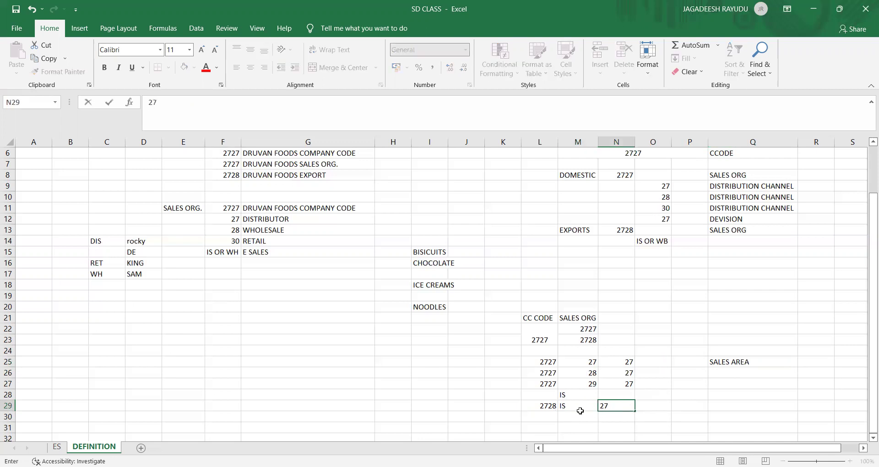
left_click(551, 408)
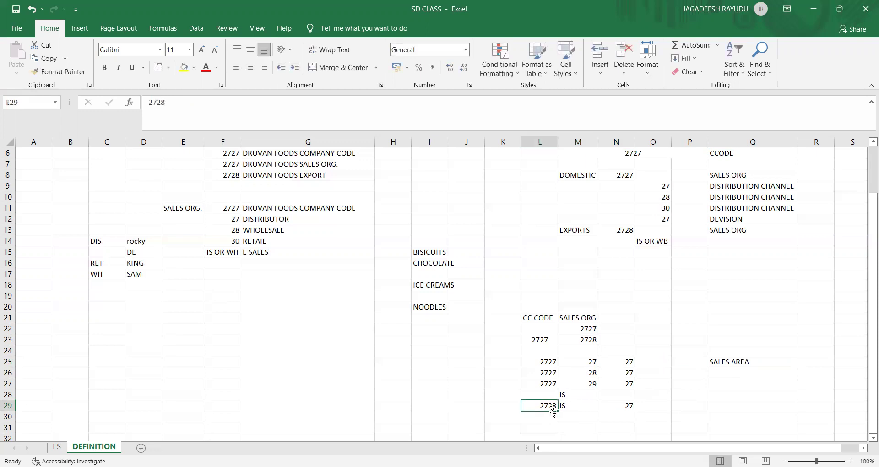
left_click(571, 395)
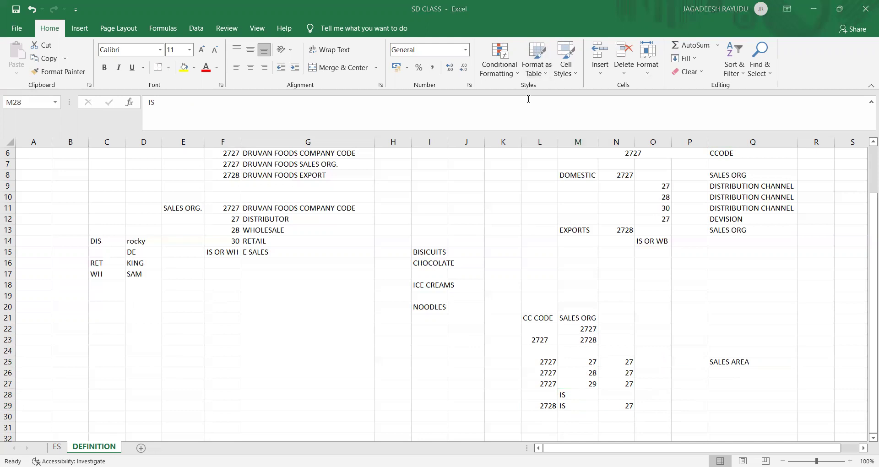
Switch to the SAP Display IMG window and expand Sales and Distribution under Enterprise Structure, Definition.
key("alt+Tab")
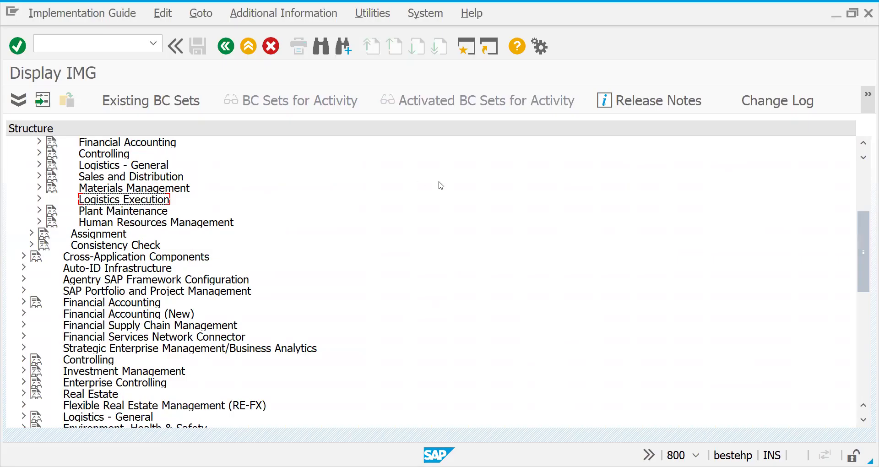
left_click_drag(866, 245, 866, 199)
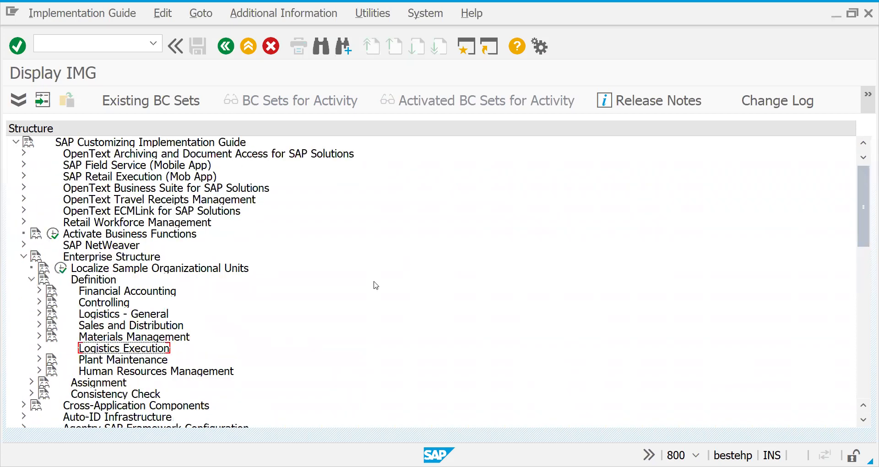
left_click(40, 325)
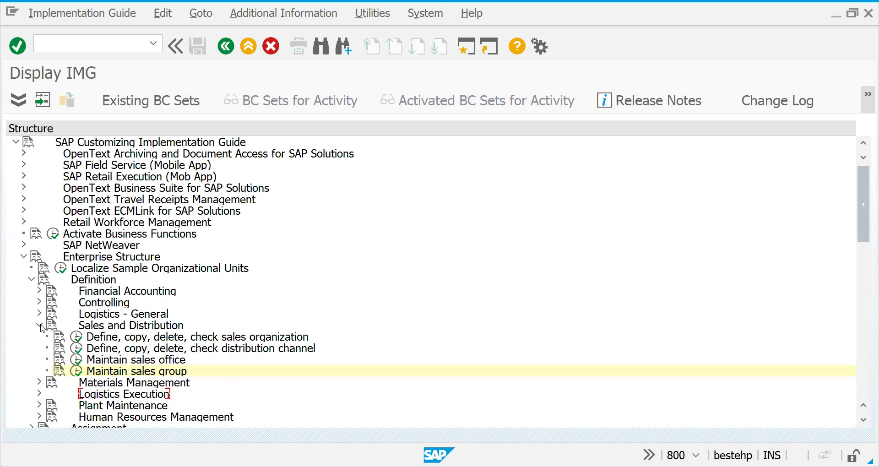
Collapse the Definition node and expand Sales and Distribution under Enterprise Structure, Assignment.
left_click(40, 325)
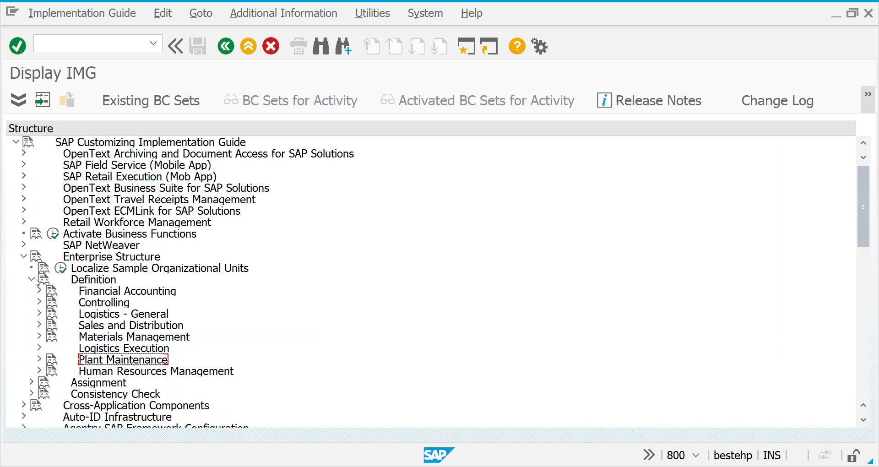
left_click(31, 279)
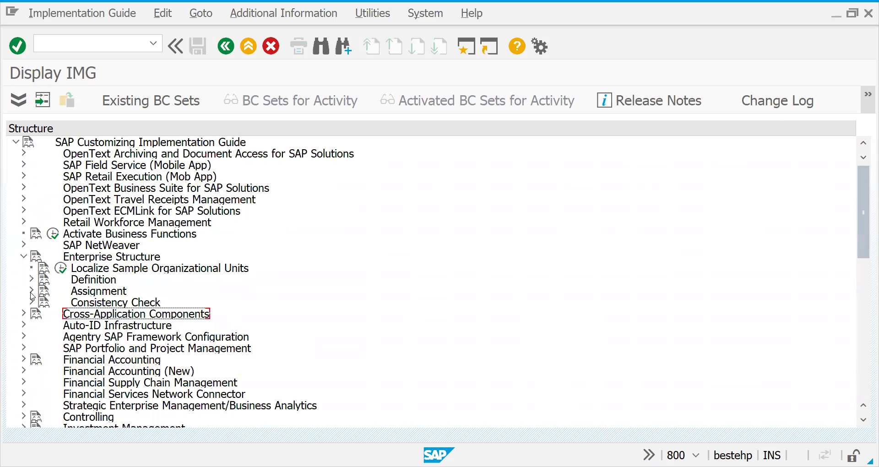
left_click(32, 292)
left_click(39, 302)
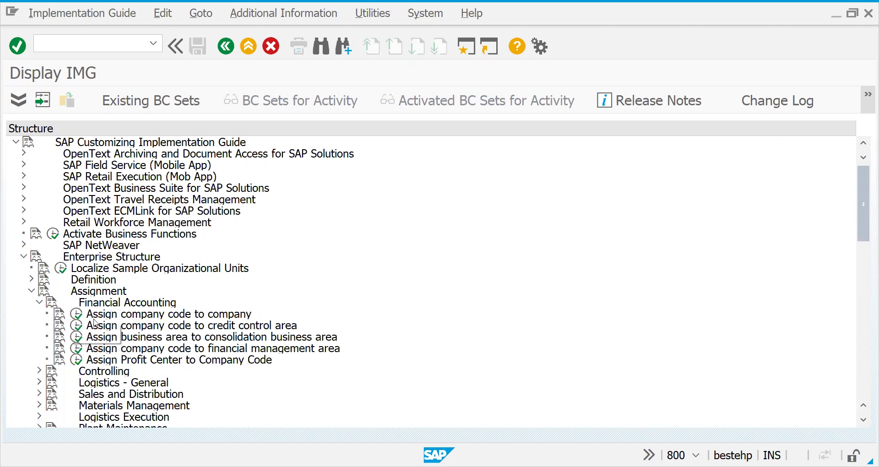
left_click(40, 303)
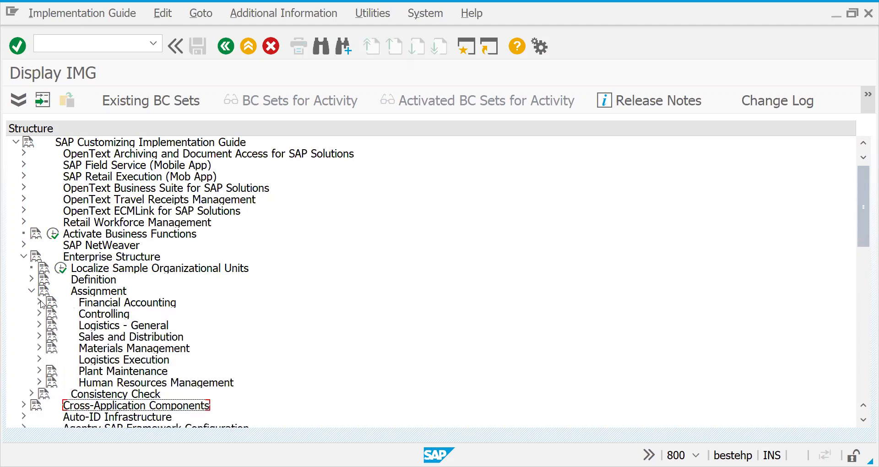
left_click(40, 337)
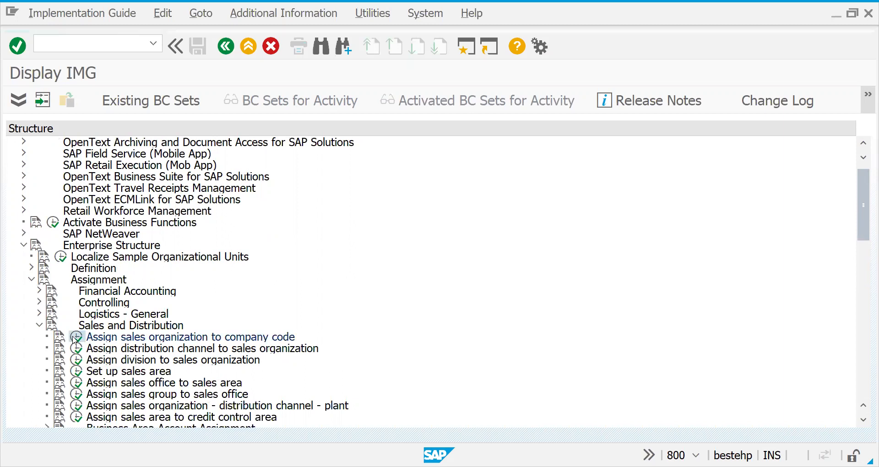
Open the activity for assigning sales organizations to company codes and position the list at sales organization 2727.
left_click(76, 337)
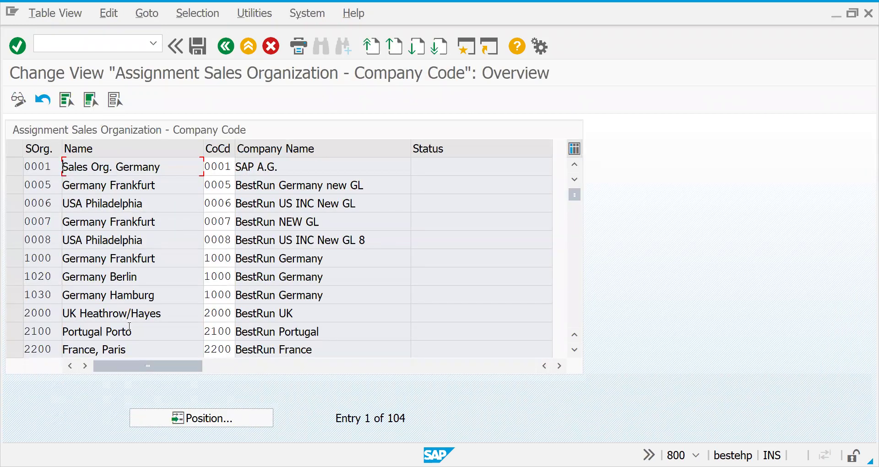
left_click(19, 100)
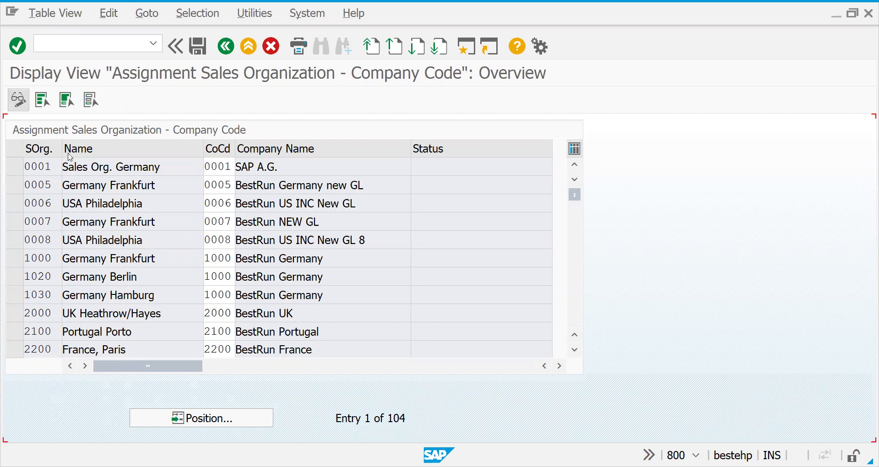
left_click(17, 104)
left_click(213, 418)
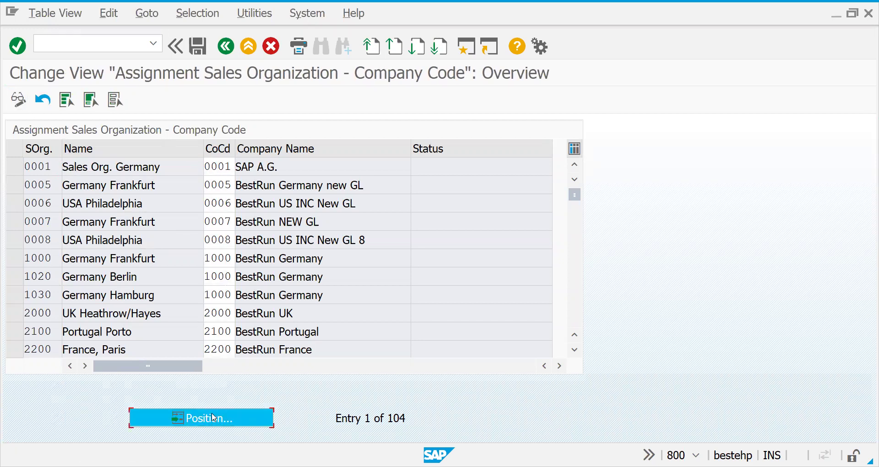
type("27")
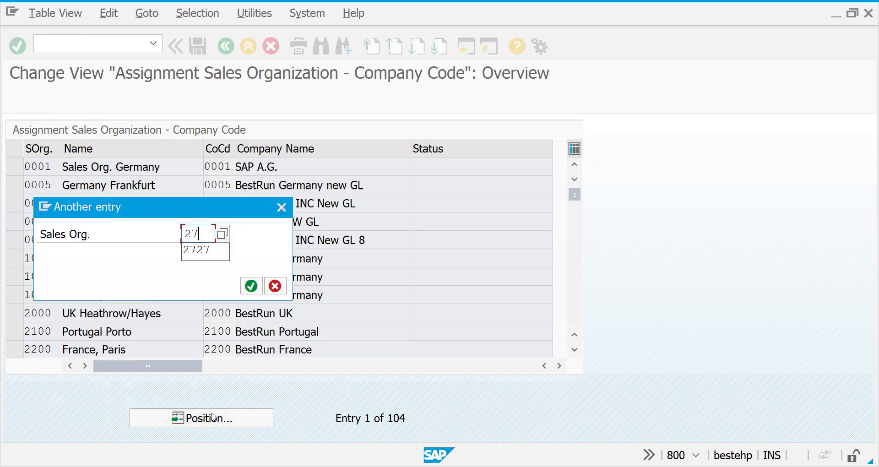
type("27")
key("Return")
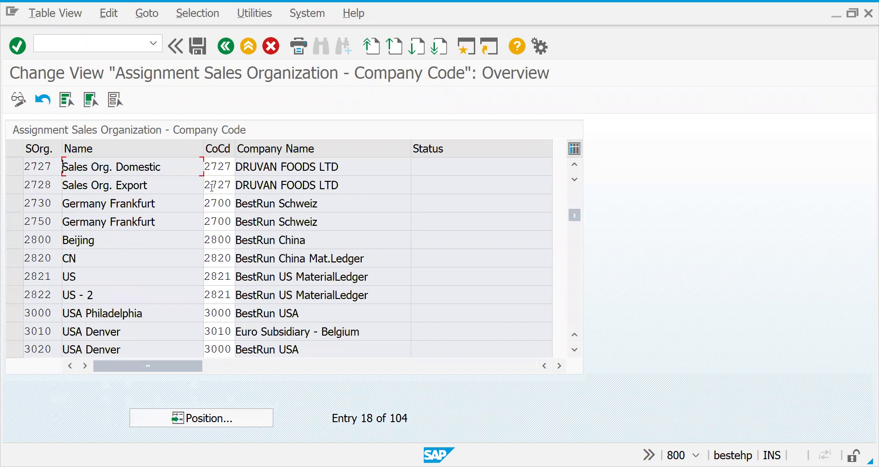
Clear the company code of Sales Org. Domestic and assign company code 2727 to it.
left_click(232, 167)
key("BackSpace")
key("BackSpace")
key("BackSpace")
key("BackSpace")
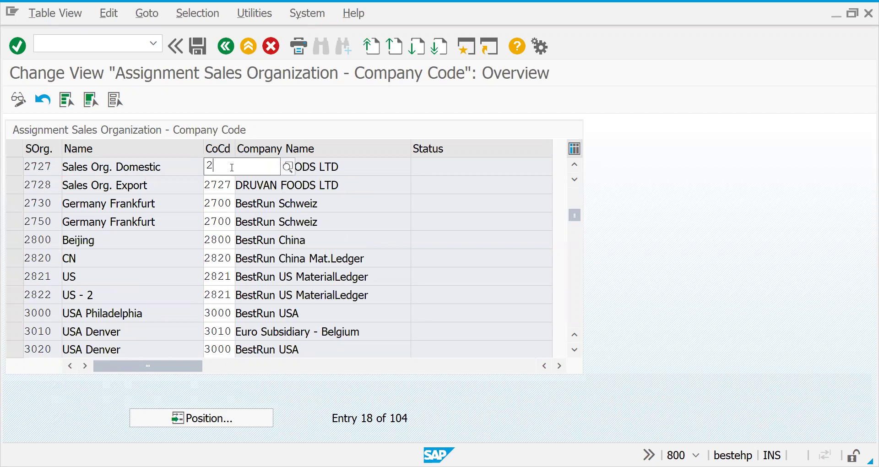
left_click(179, 190)
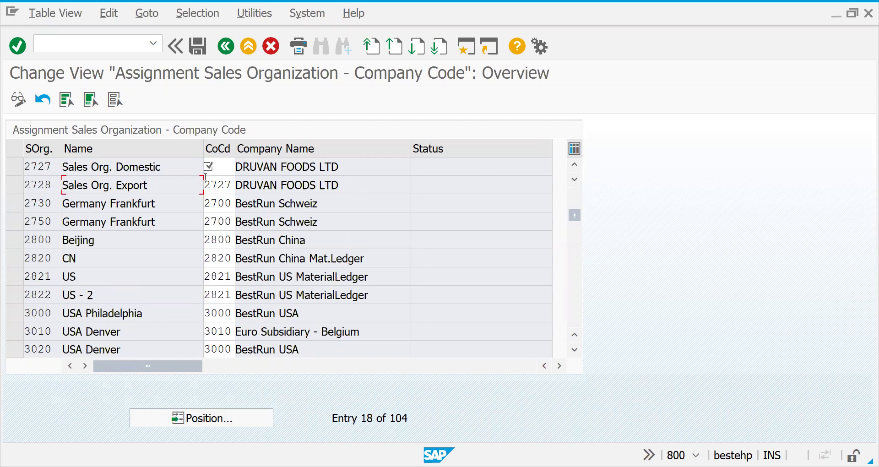
left_click(221, 168)
type("2727")
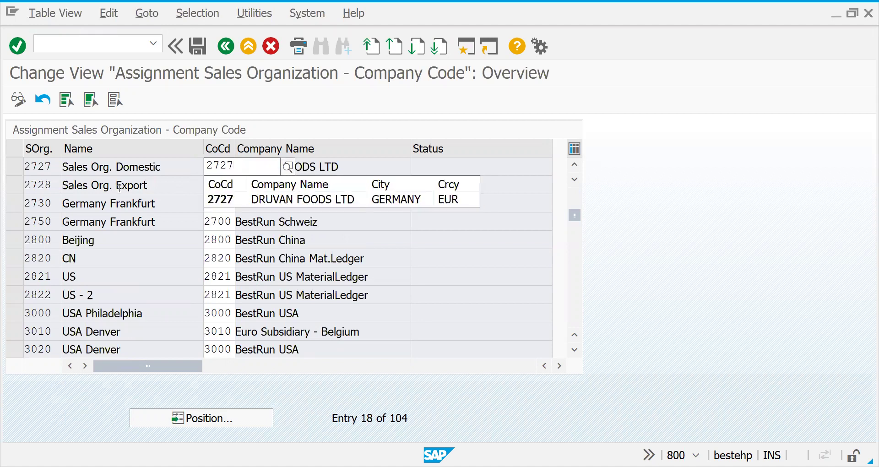
left_click(165, 180)
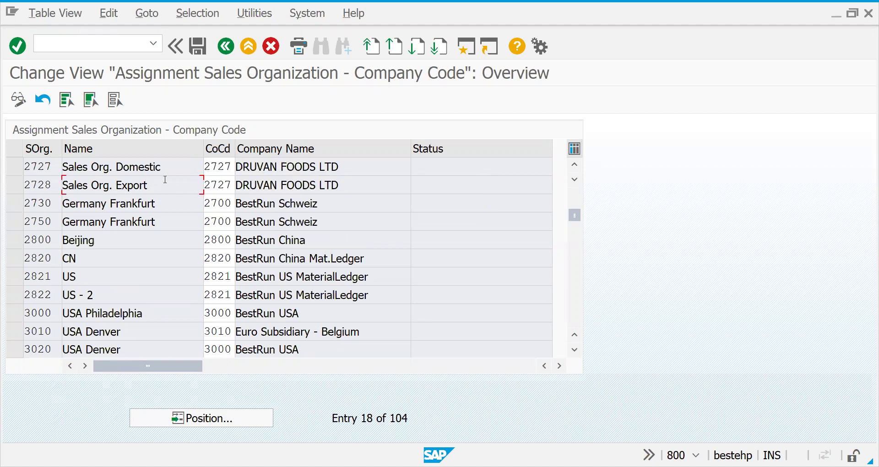
Save the company code assignment under the proposed "sales settings" customizing request and return to the IMG structure.
left_click(198, 46)
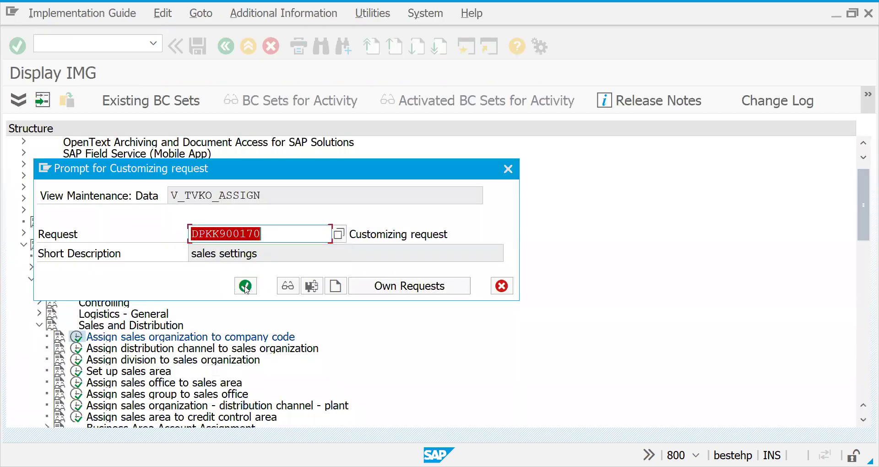
left_click(245, 286)
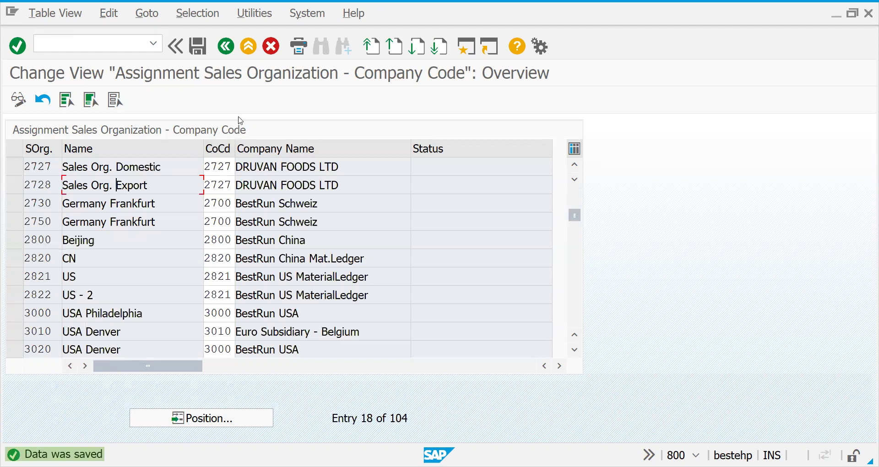
left_click(226, 45)
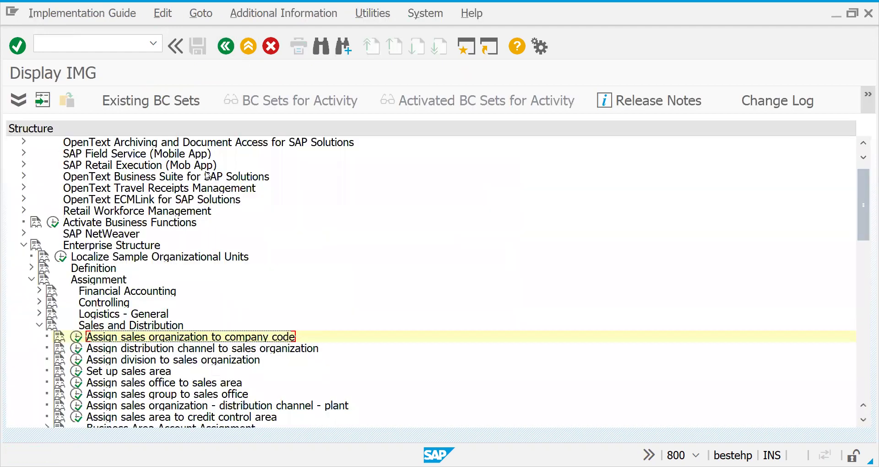
Create a new distribution channel assignment linking sales organization 2727 to channel 27.
left_click(77, 349)
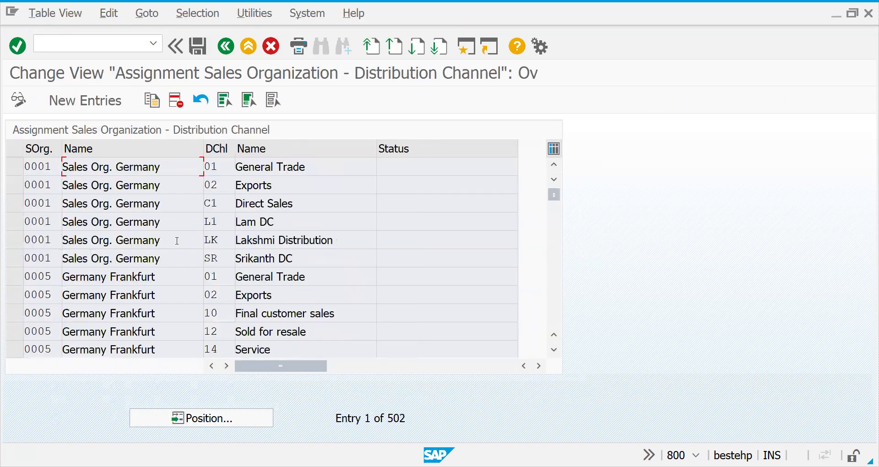
left_click(85, 100)
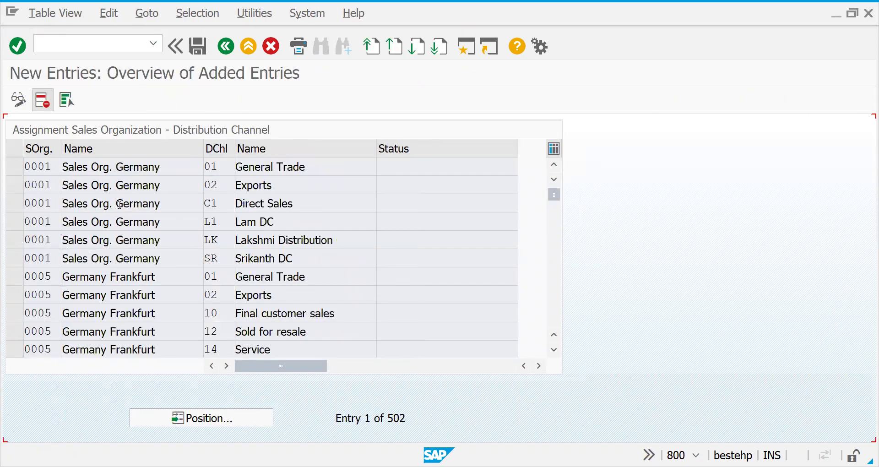
type("2727")
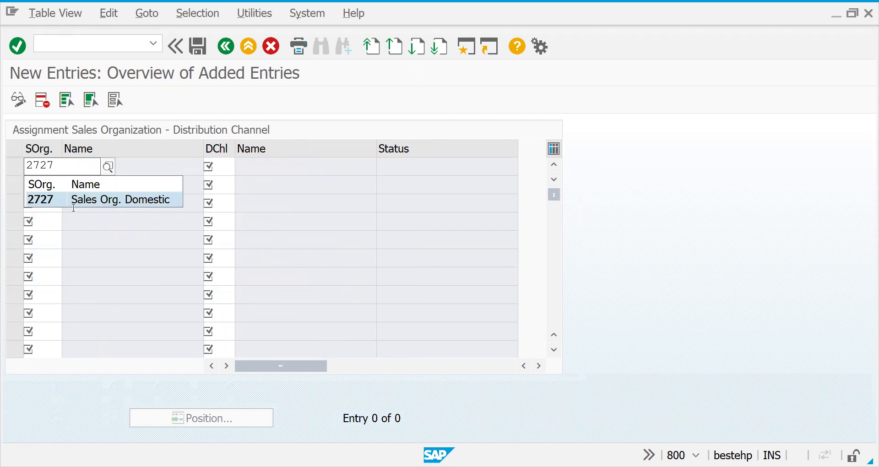
left_click(74, 208)
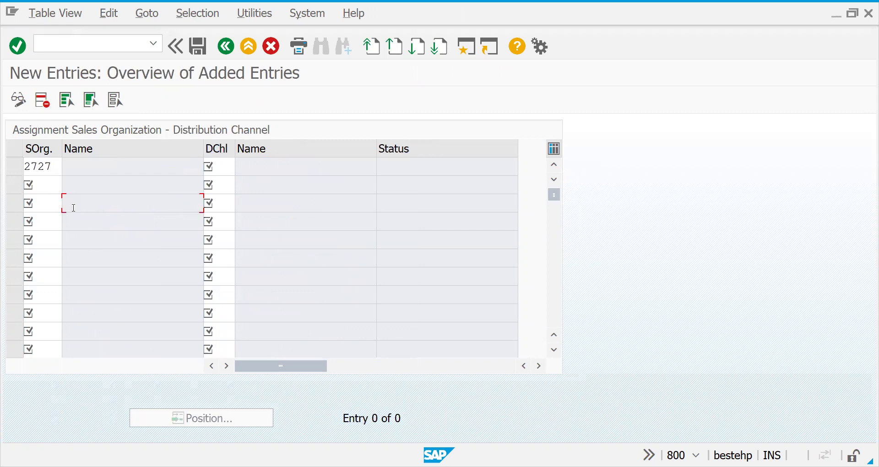
left_click(210, 167)
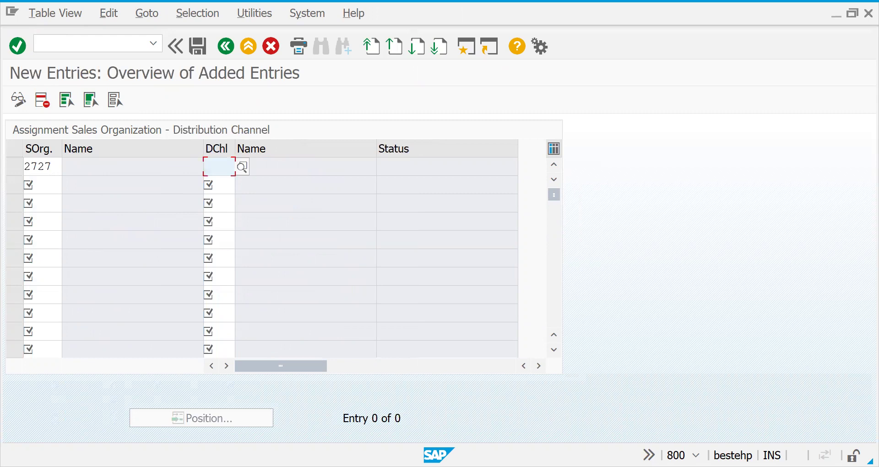
type("27")
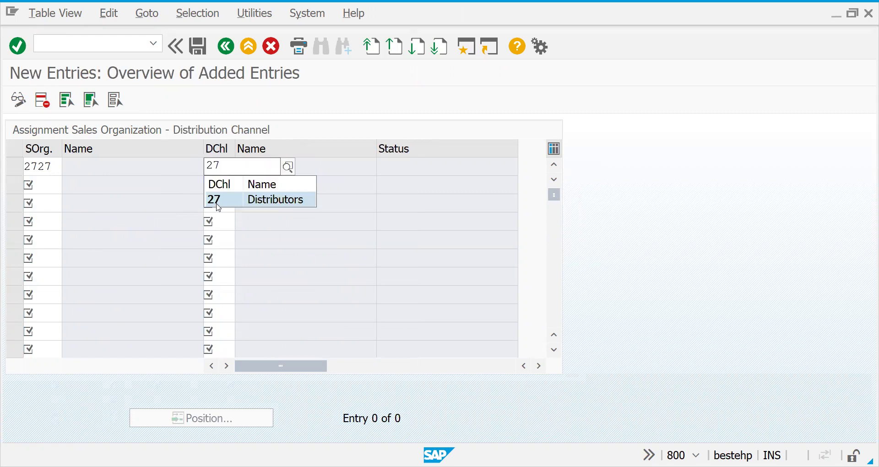
key("Return")
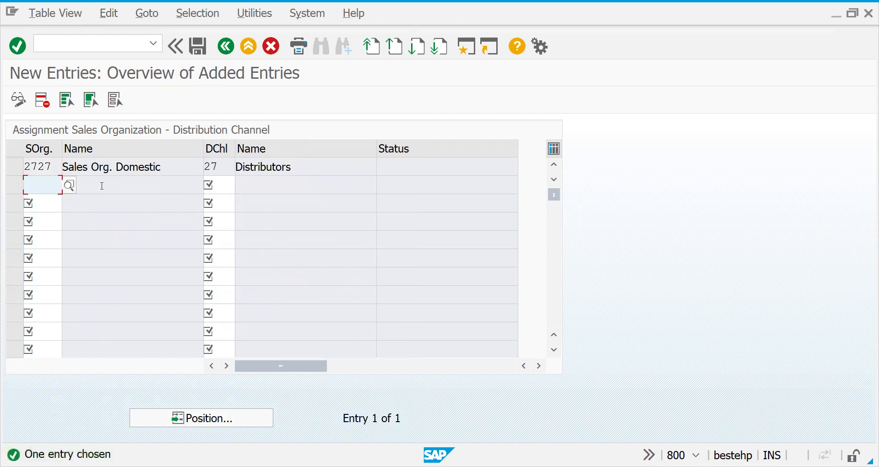
Add a second assignment row linking sales organization 2727 to distribution channel 28.
type("2727")
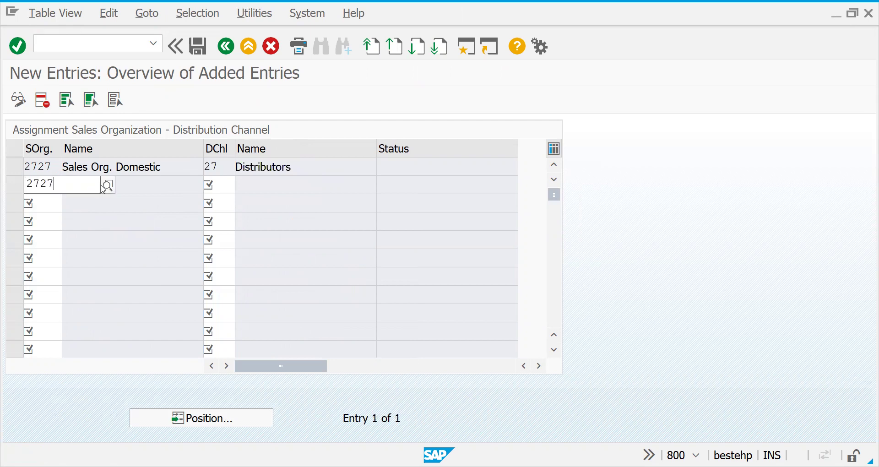
left_click(53, 215)
left_click(215, 183)
type("28")
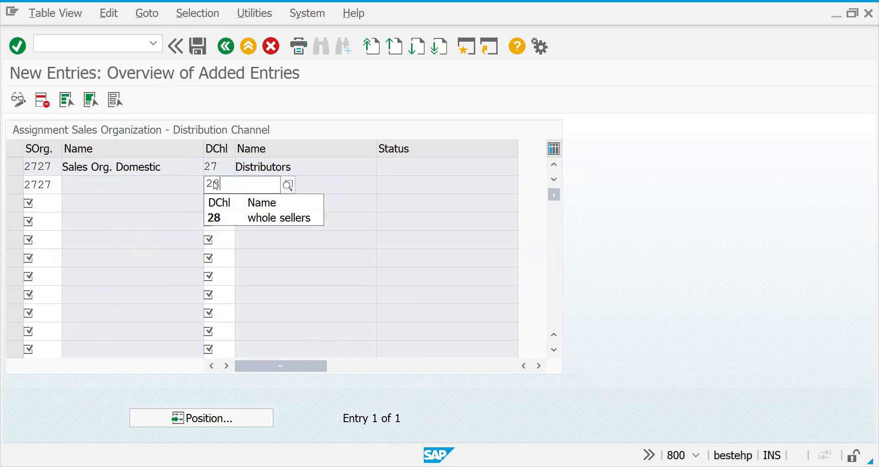
key("Return")
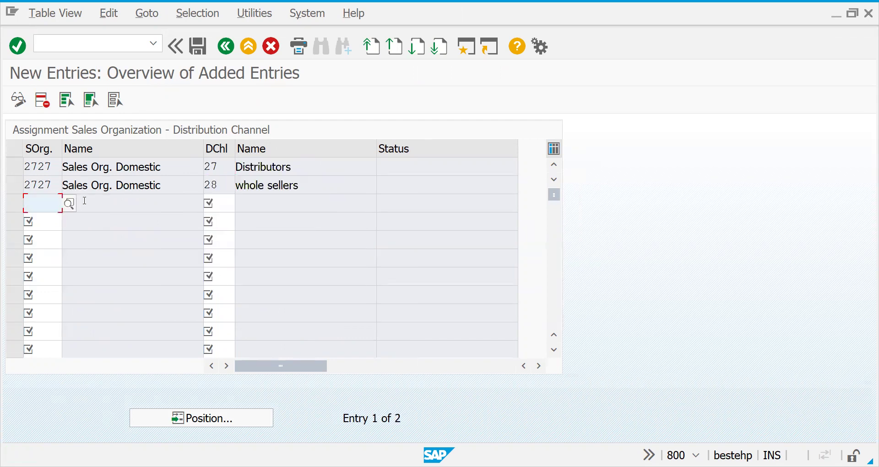
Add a third assignment row linking sales organization 2727 to distribution channel 29.
type("272")
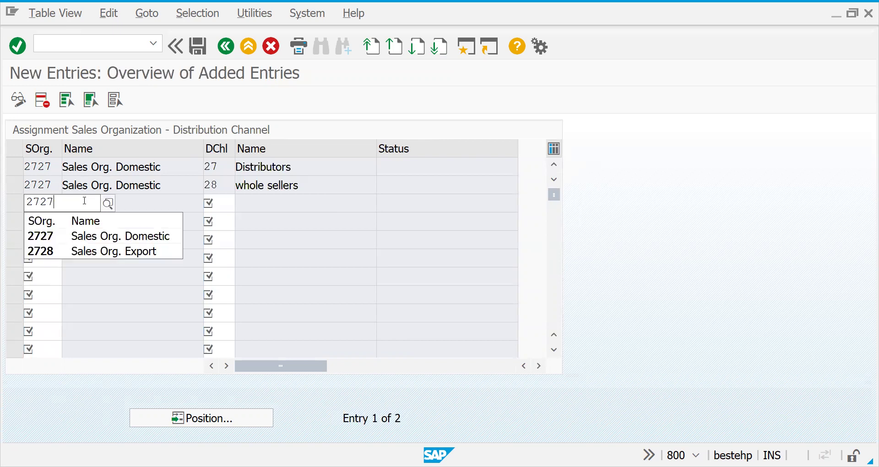
type("7")
left_click(51, 235)
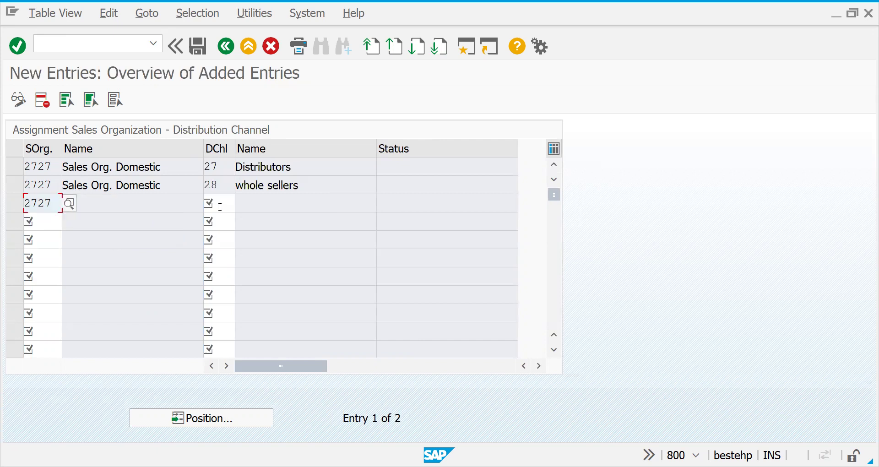
left_click(221, 206)
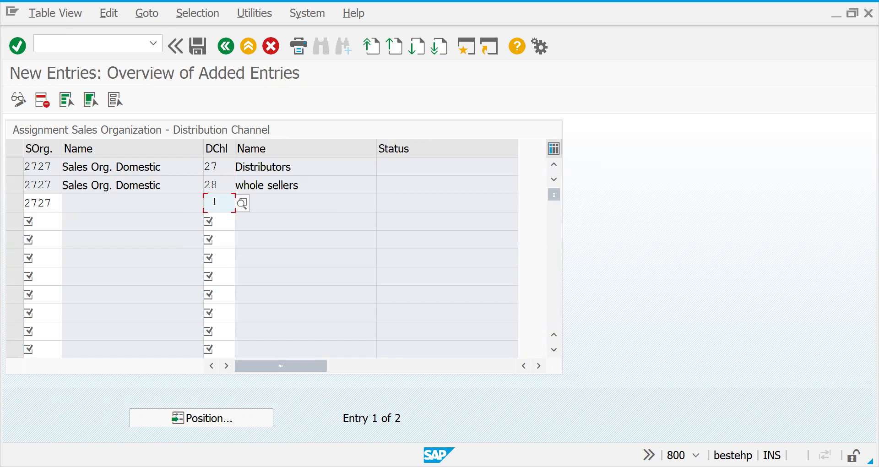
type("29")
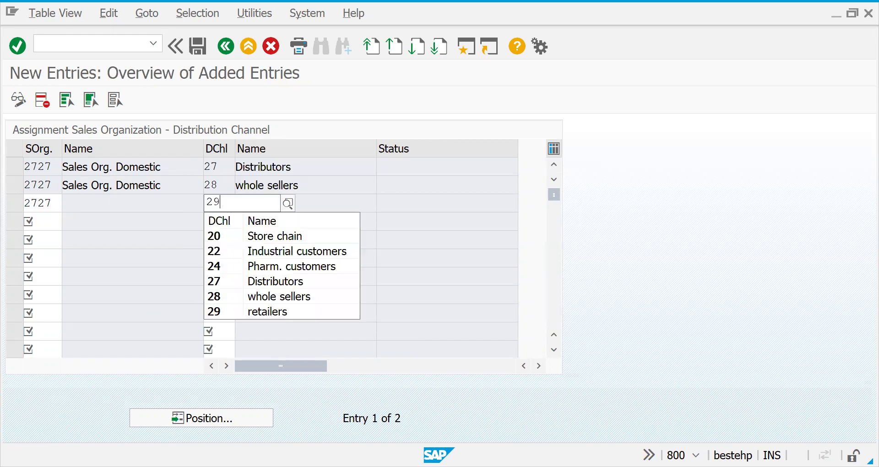
left_click(221, 236)
key("Return")
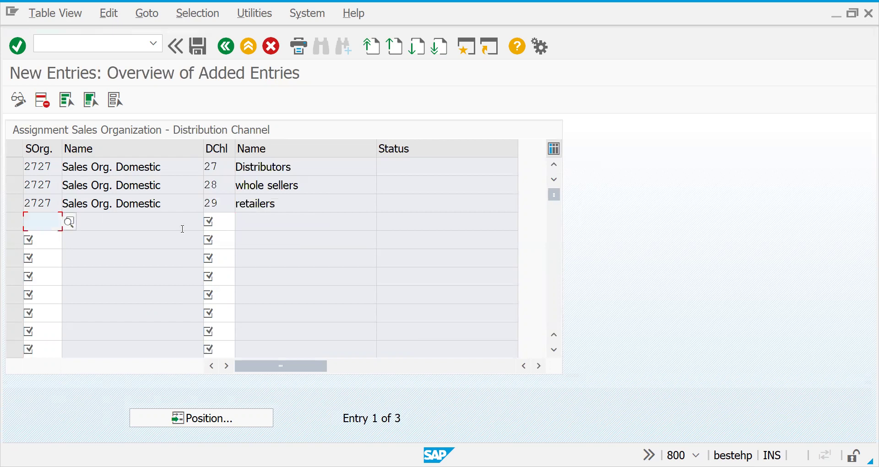
Add a fourth assignment row linking sales organization 2727 to distribution channel IS.
type("27")
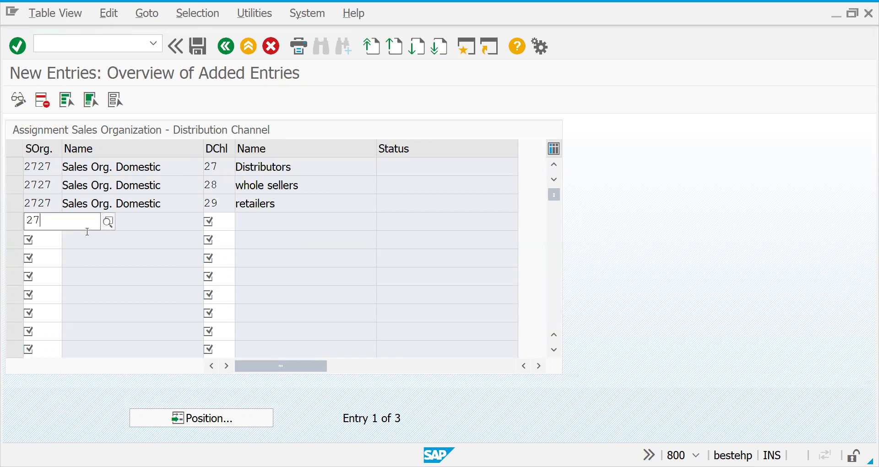
type("27")
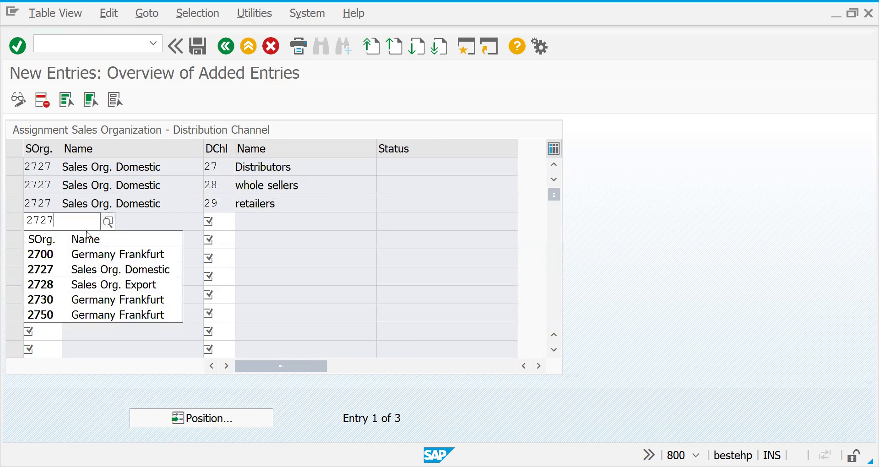
left_click(217, 221)
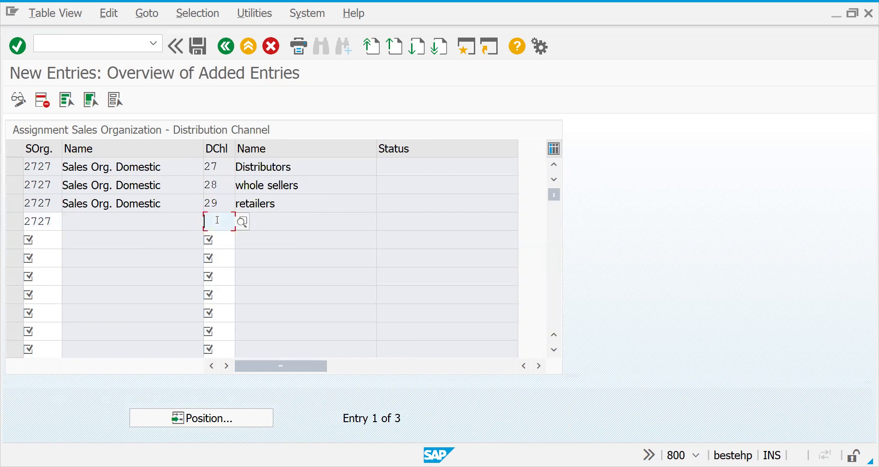
type("S")
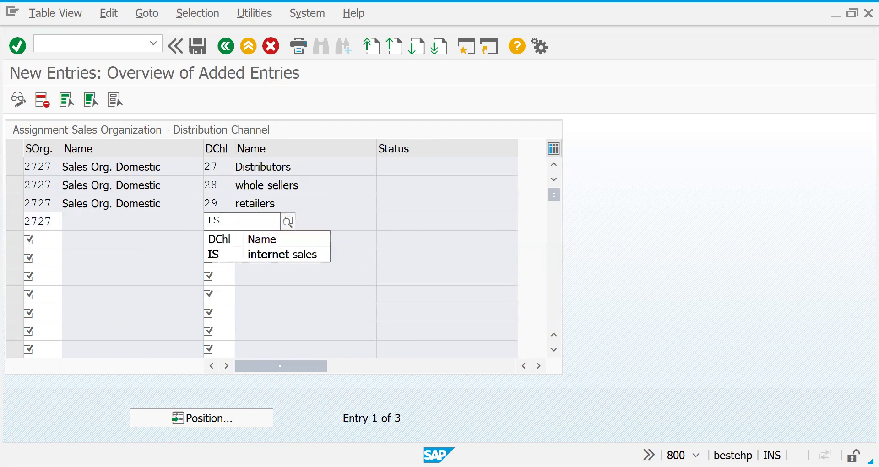
left_click(217, 254)
key("Return")
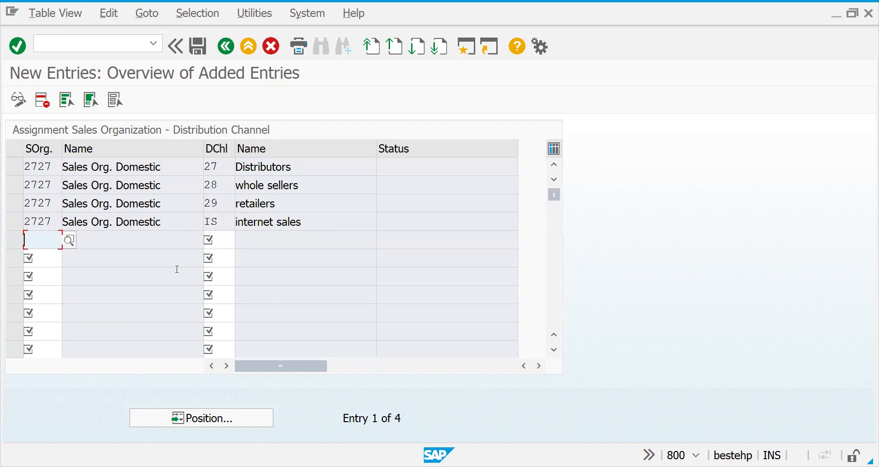
Add a fifth assignment row linking sales organization 2728 to distribution channel IS.
type("28")
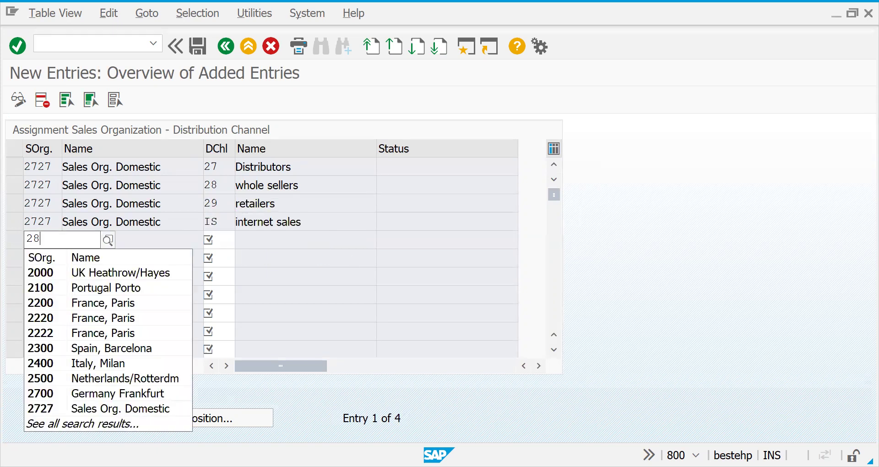
key("Home")
type("27")
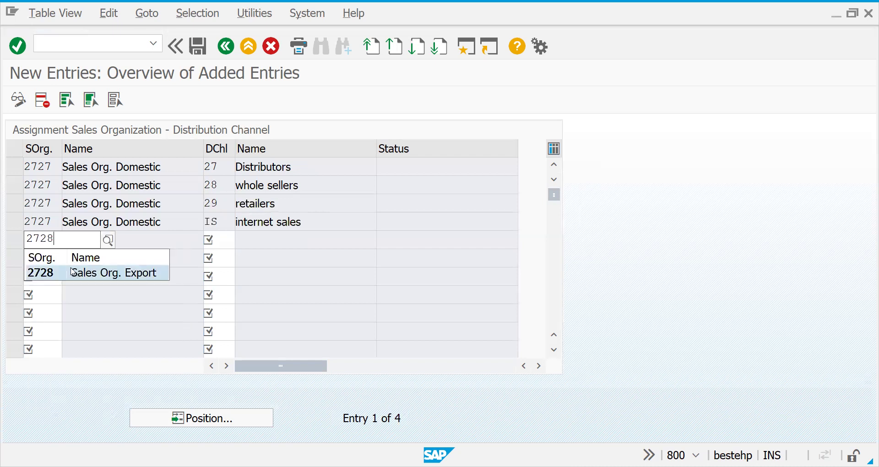
left_click(73, 272)
left_click(225, 239)
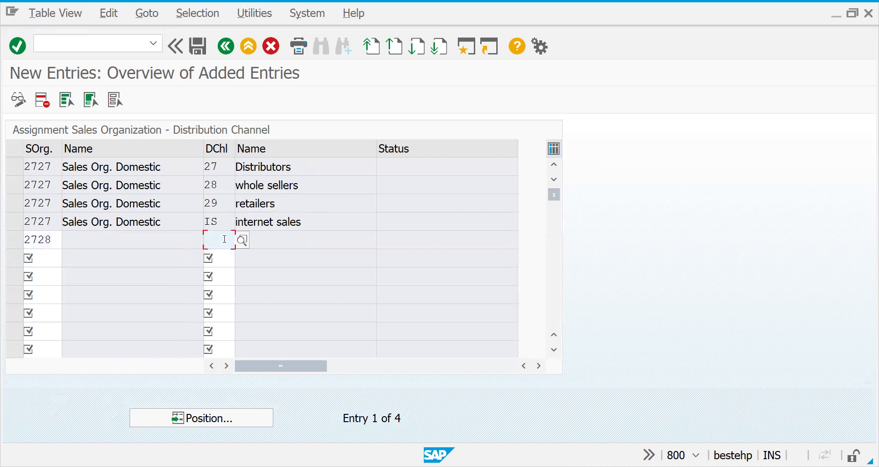
type("IS")
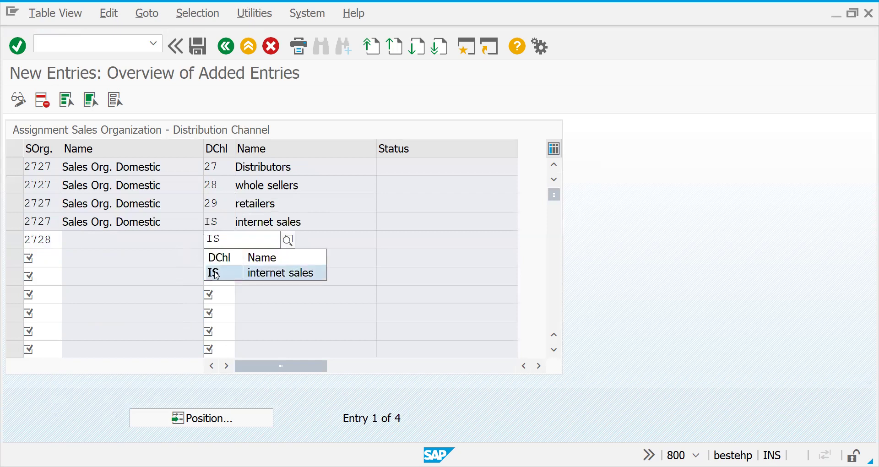
left_click(215, 272)
key("Return")
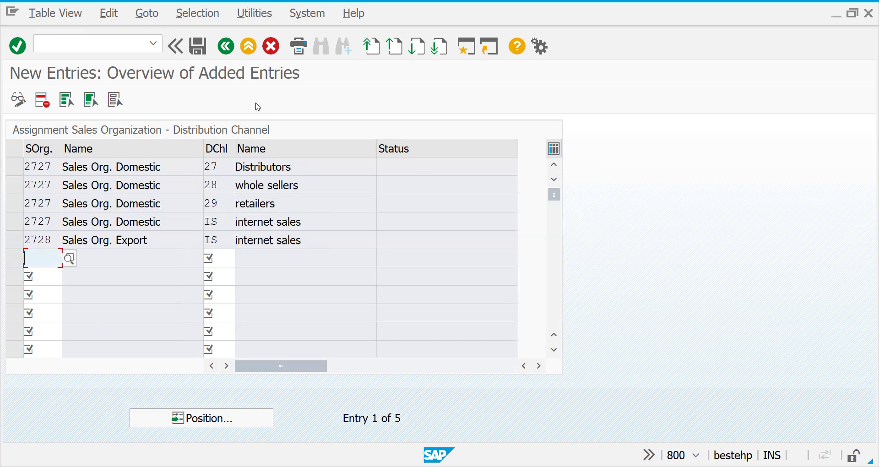
Save the distribution channel assignments under the proposed "sales settings" customizing request and return to the IMG structure.
key("ctrl+s")
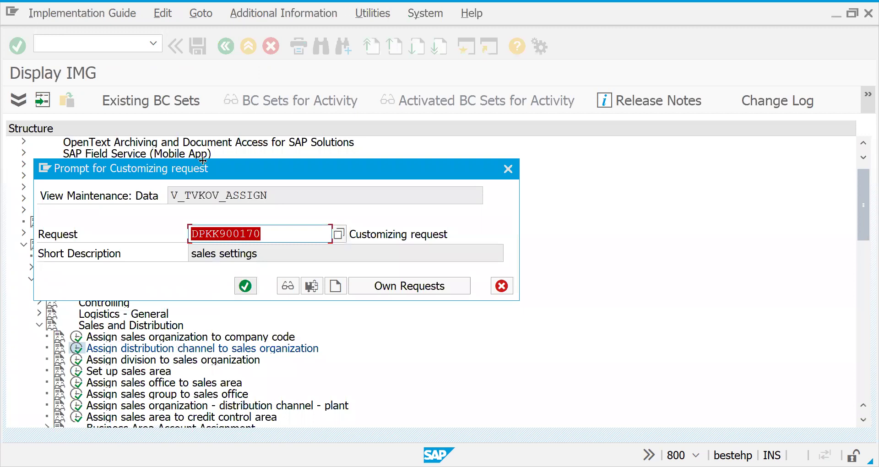
left_click(245, 286)
key("F3")
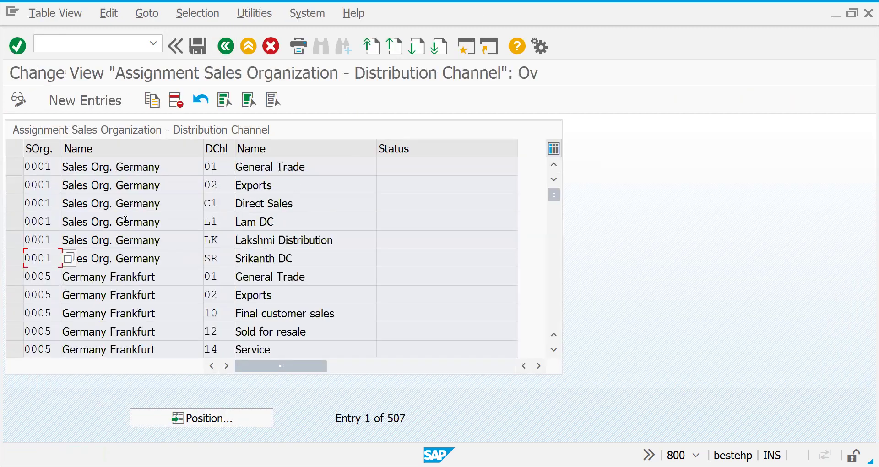
left_click(234, 44)
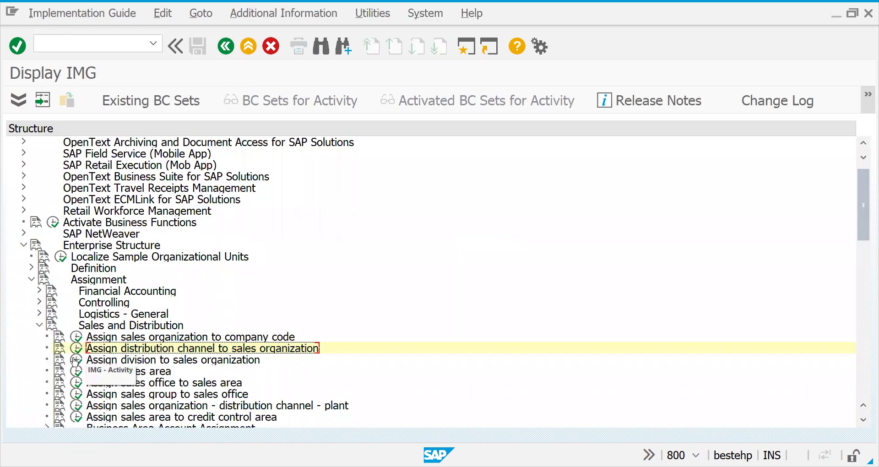
Start the activity for assigning divisions to sales organizations and create a new entry linking sales organization 2727 to division 27.
left_click(77, 364)
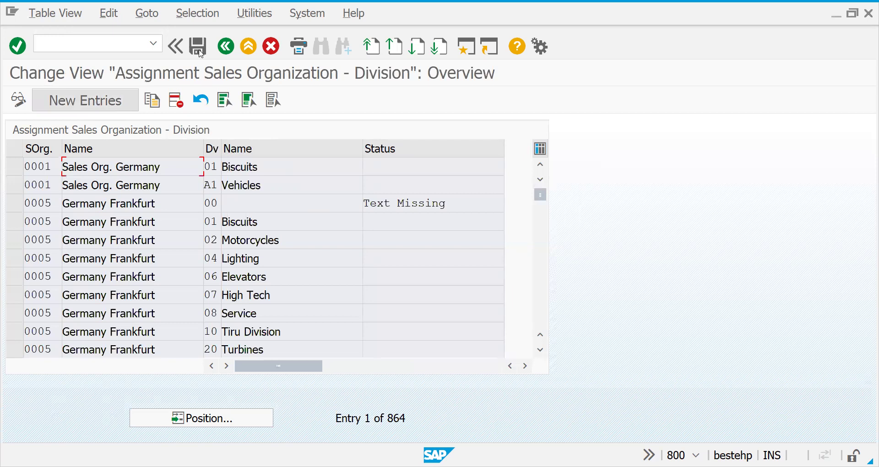
left_click(91, 101)
type("27")
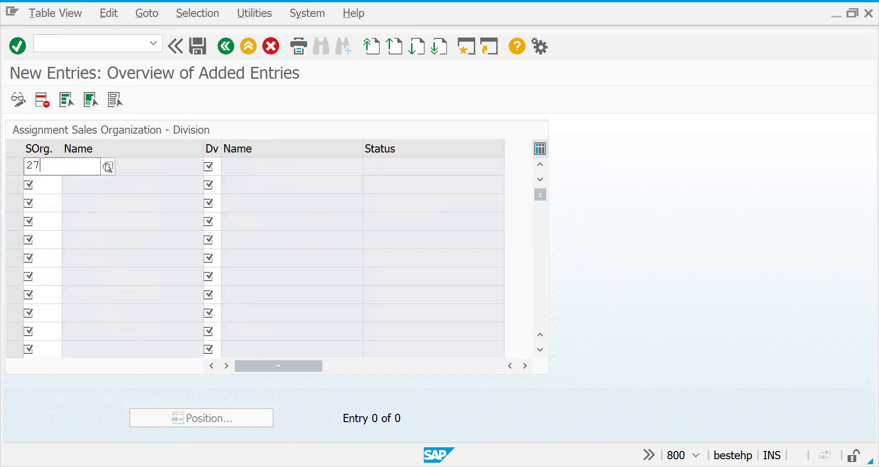
type("27")
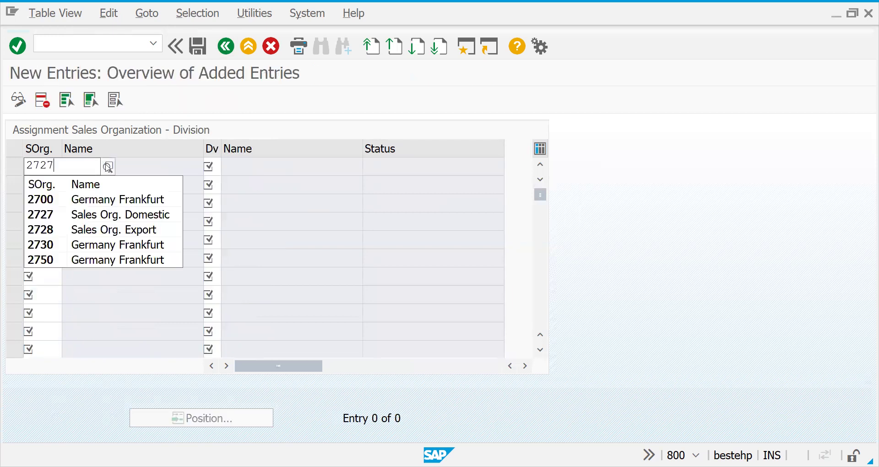
left_click(68, 200)
left_click(210, 168)
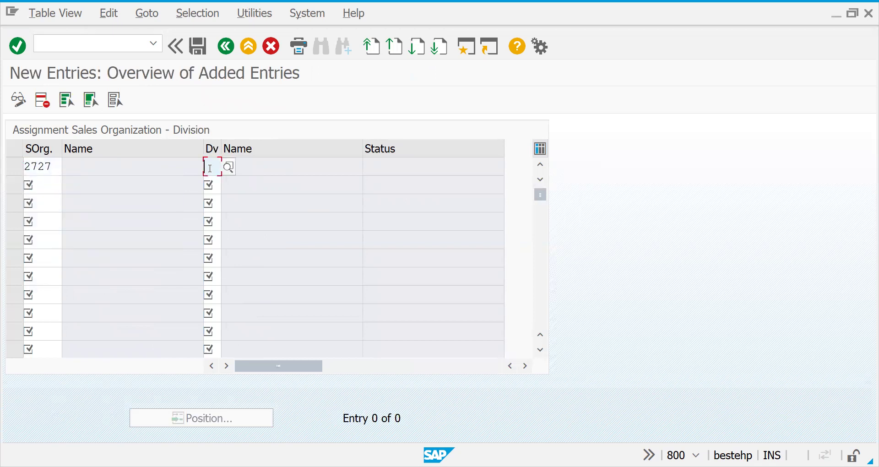
type("27")
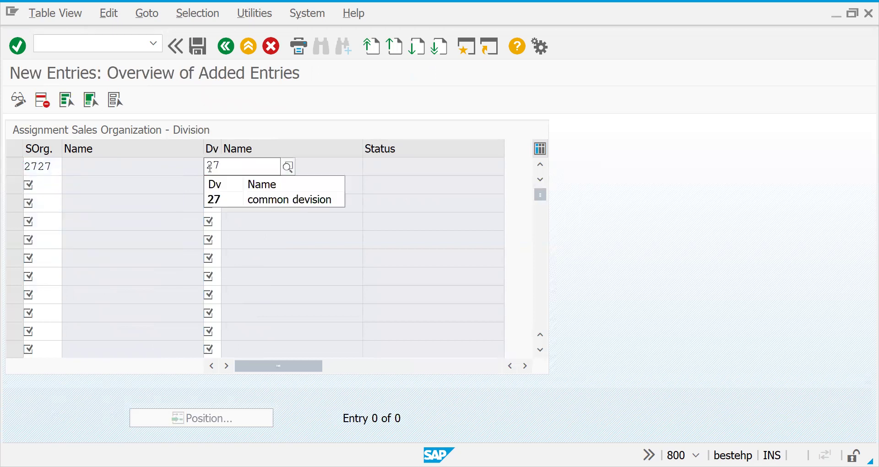
key("Return")
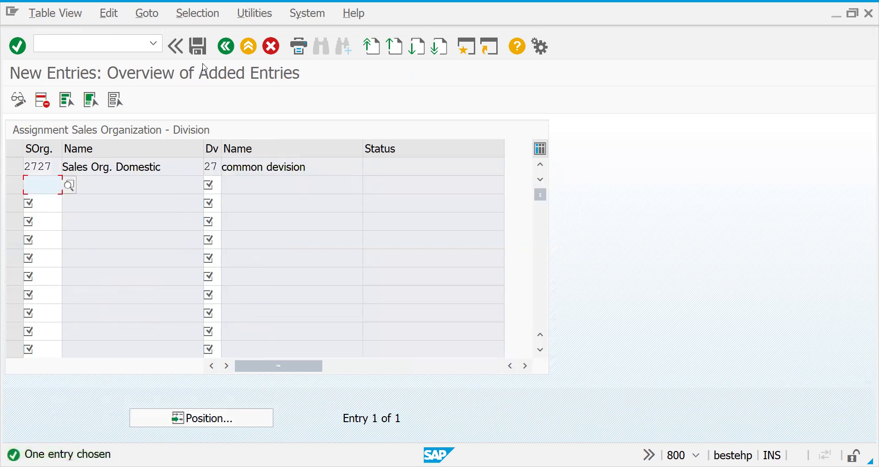
Add a second division assignment row linking sales organization 2728 to division 27.
type("272")
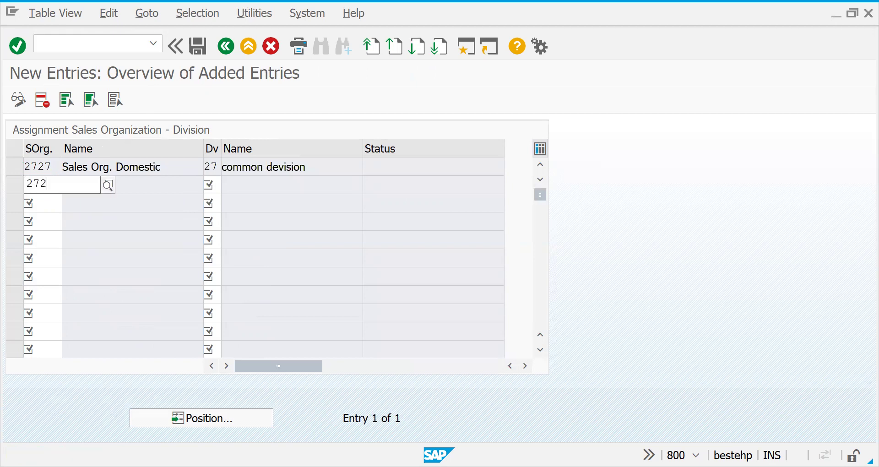
type("8")
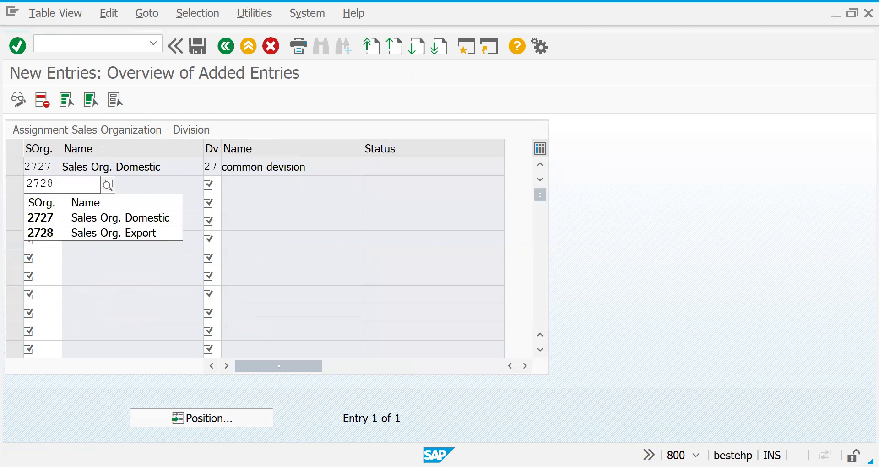
key("Tab")
type("27")
key("Return")
Save the division assignments and return to the IMG structure.
left_click(201, 47)
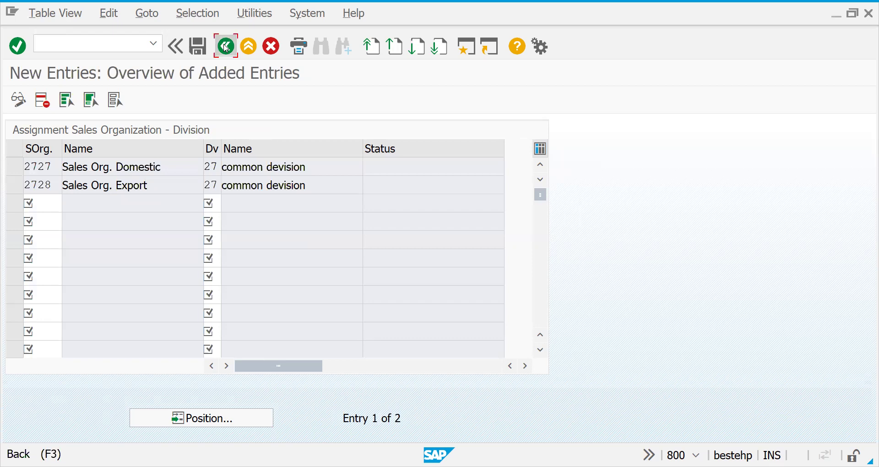
left_click(226, 46)
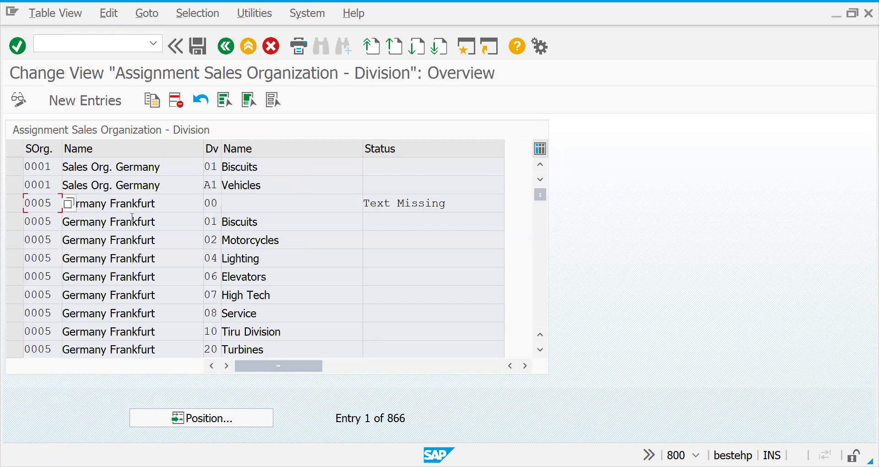
left_click(226, 47)
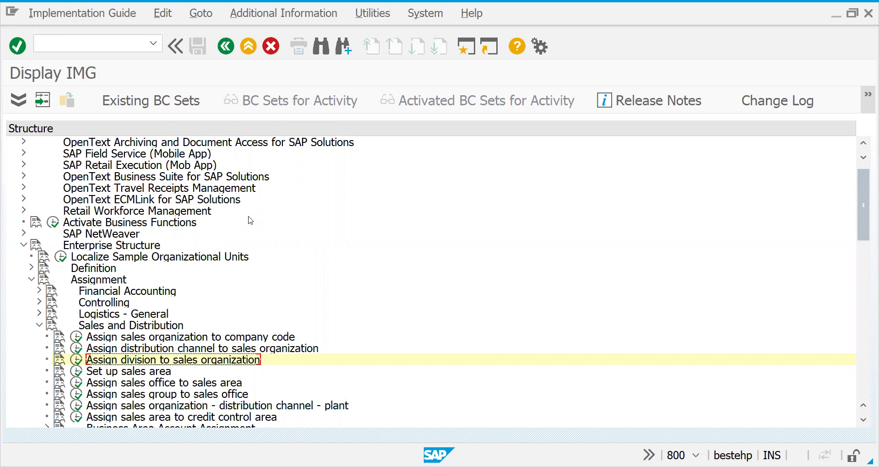
Start the sales area setup and create a new entry combining sales organization 2727, distribution channel 27 and division 27.
left_click(80, 373)
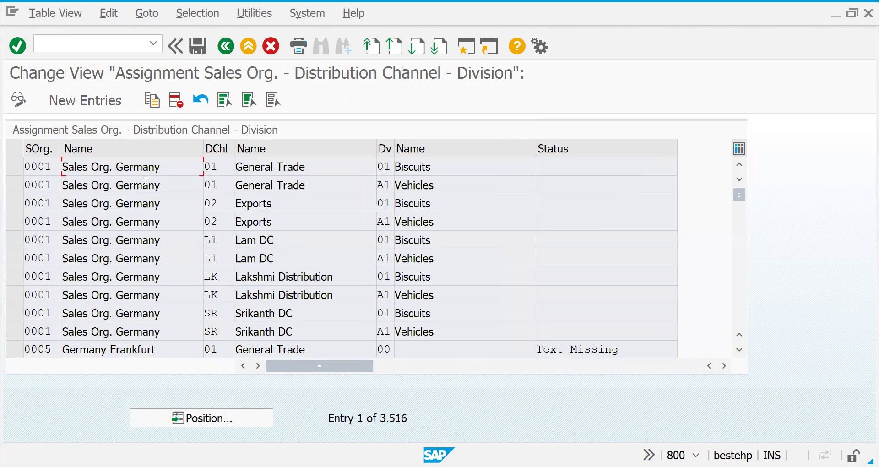
left_click(87, 108)
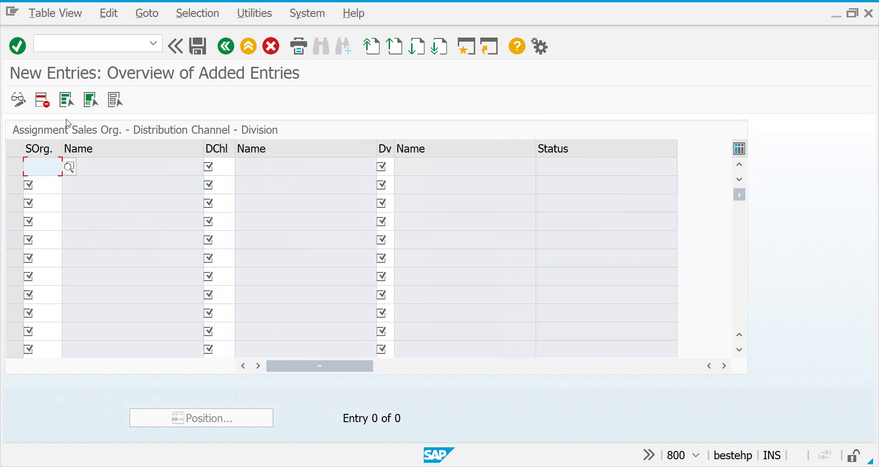
type("2727")
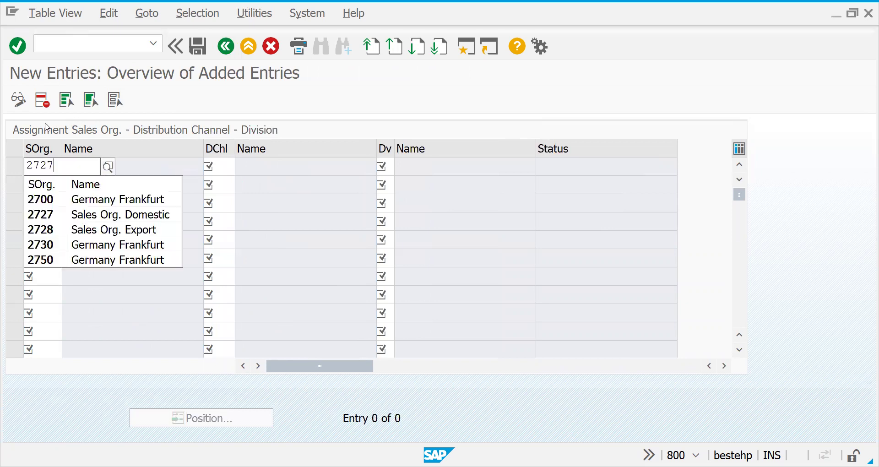
left_click(51, 201)
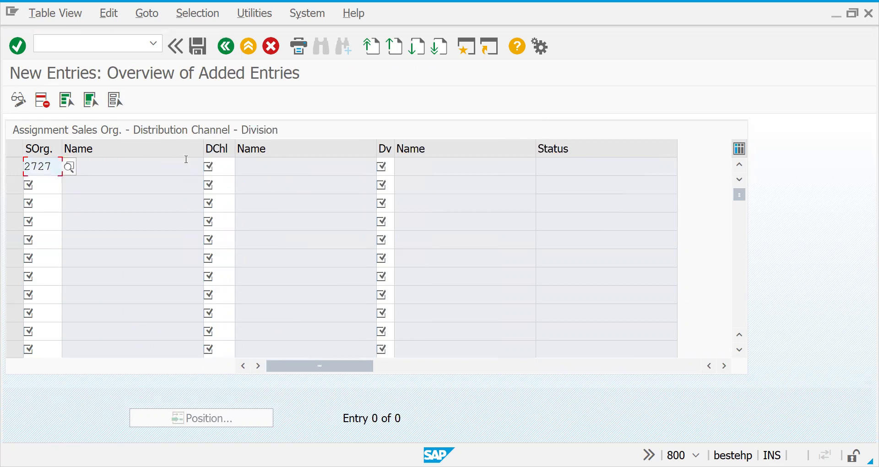
left_click(210, 166)
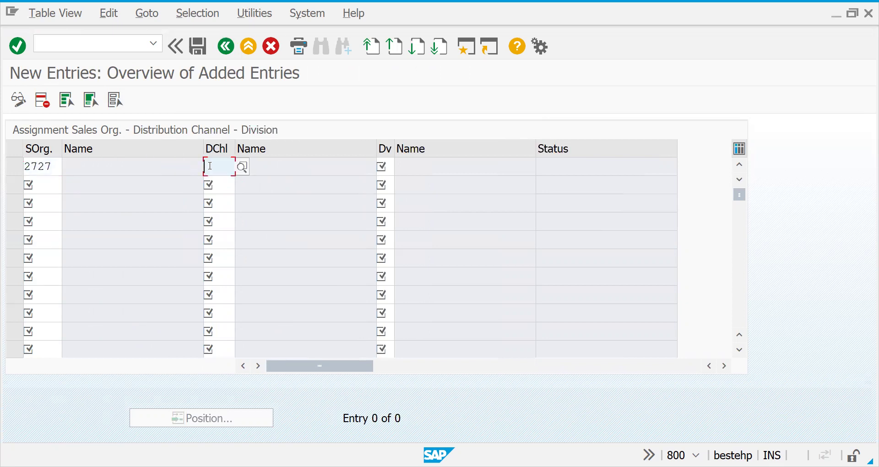
type("27")
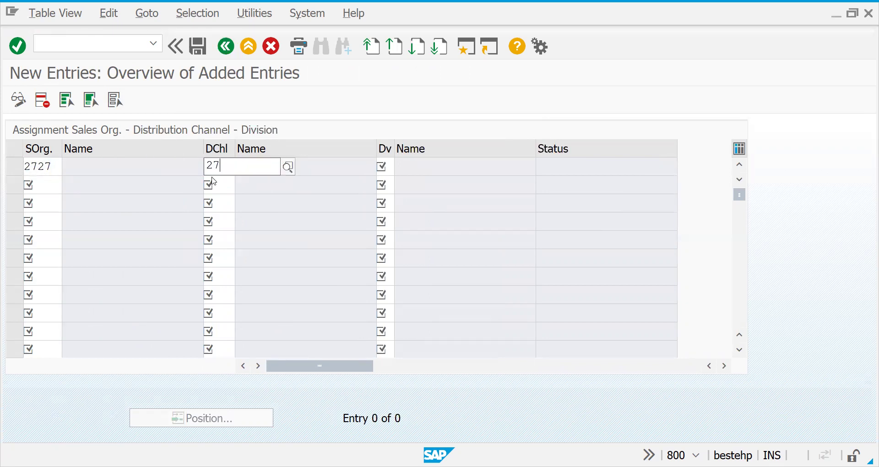
left_click(387, 166)
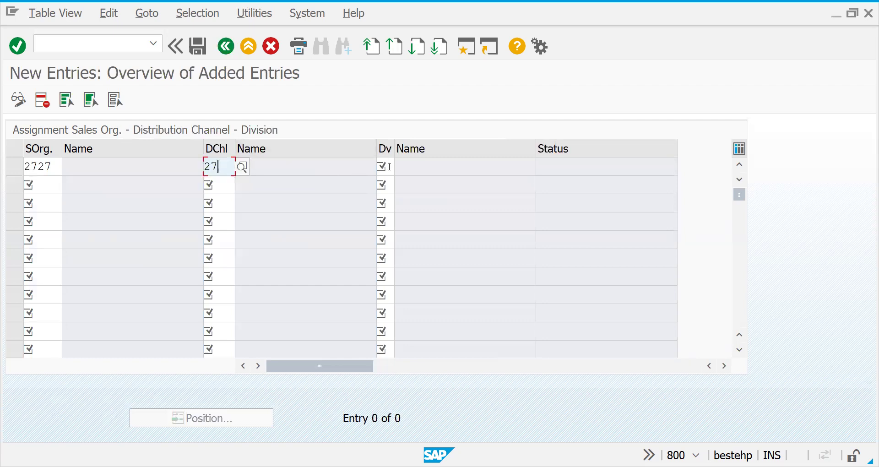
type("27")
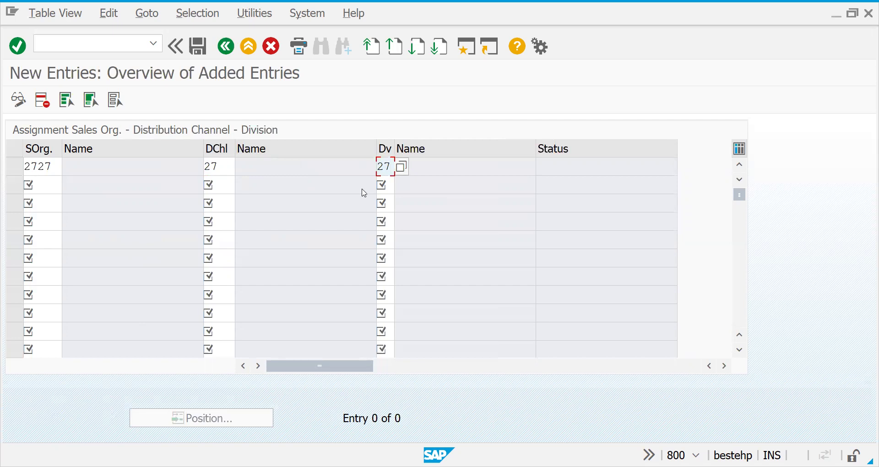
key("Return")
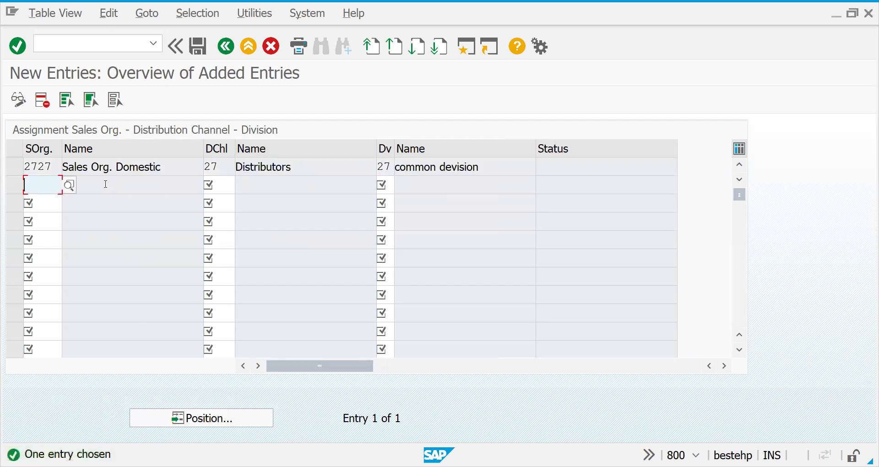
Block-copy the sales organization, distribution channel and division values of the first sales area row into the second row.
key("ctrl+y")
left_click_drag(199, 149, 388, 169)
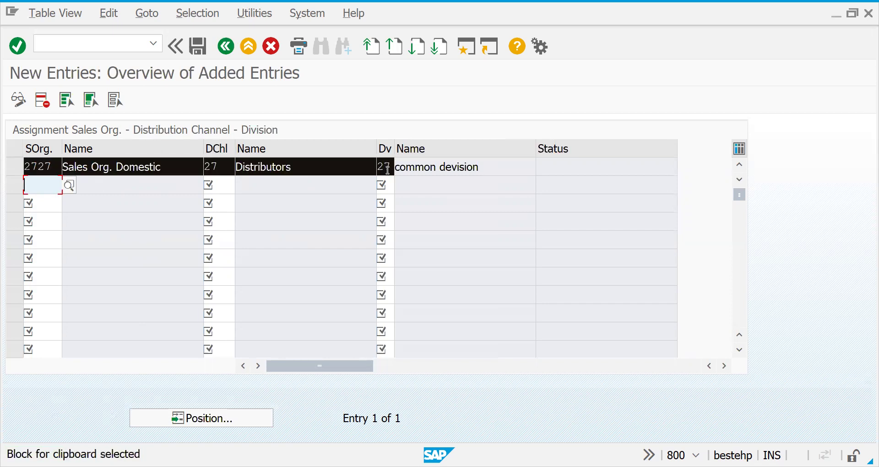
key("ctrl+c")
key("ctrl+v")
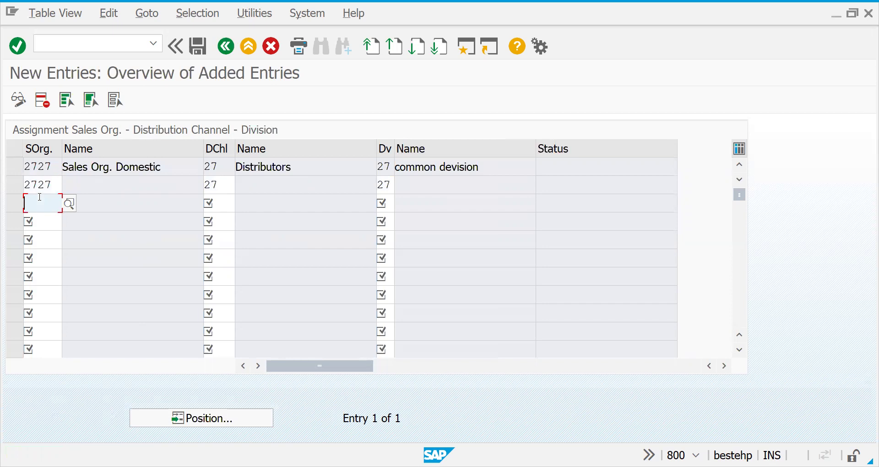
Paste the copied sales organization, distribution channel and division values into the third, fourth and fifth sales area rows.
key("ctrl+v")
left_click(35, 224)
key("ctrl+v")
left_click(37, 242)
key("ctrl+v")
Set the distribution channels of the second, third and fourth sales area rows to 28, 29 and IS.
double_click(215, 185)
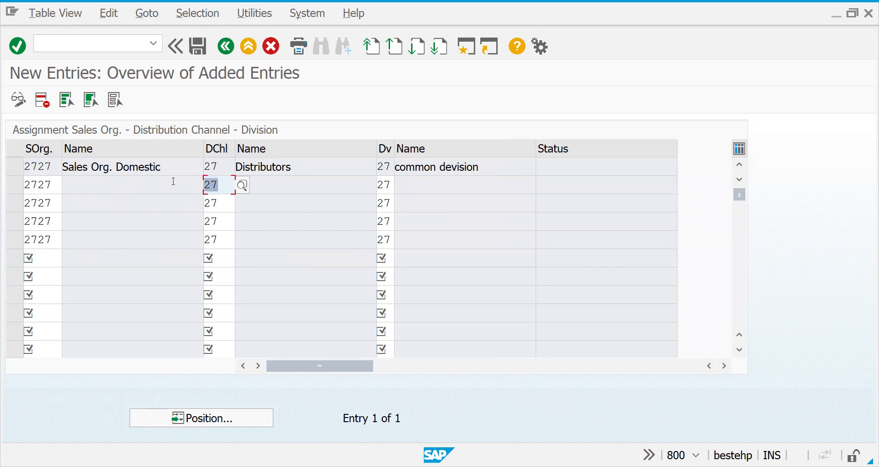
type("28")
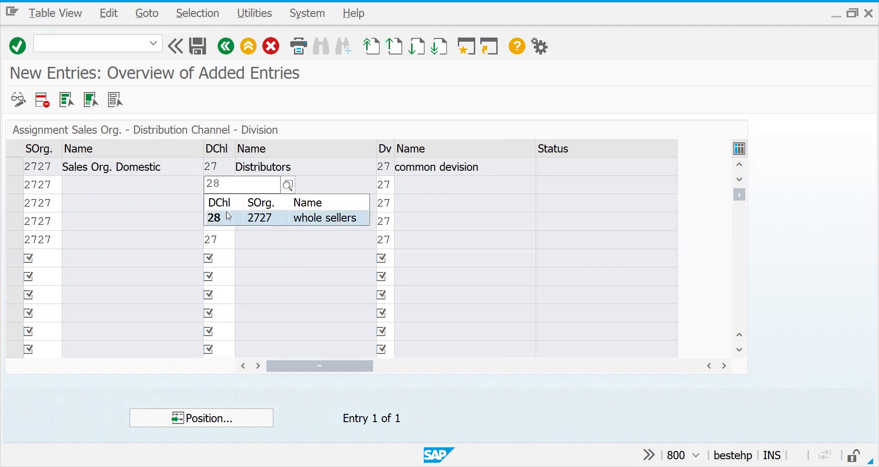
left_click(206, 202)
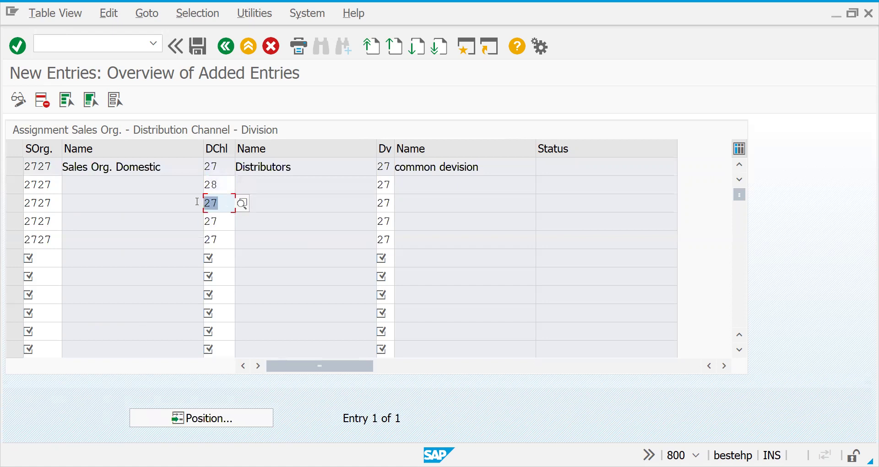
type("29")
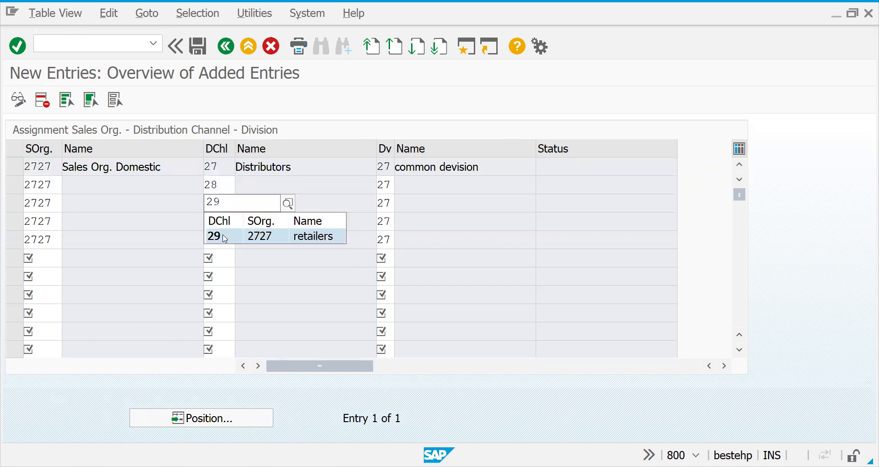
left_click(225, 237)
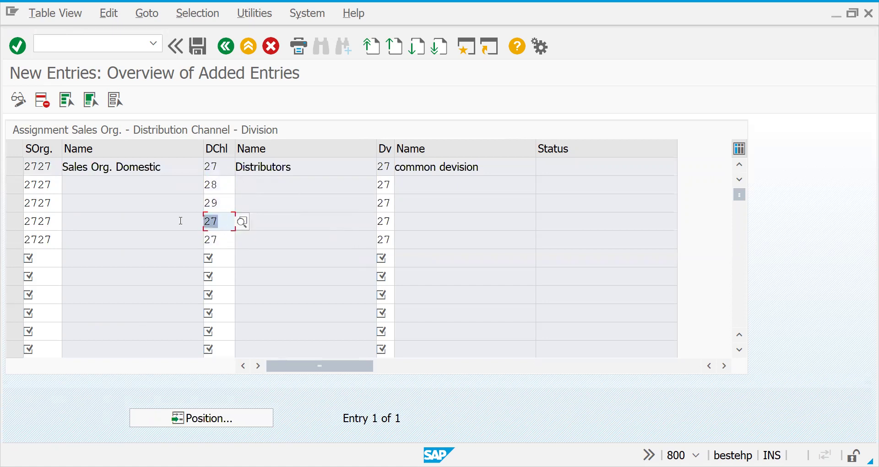
type("IS")
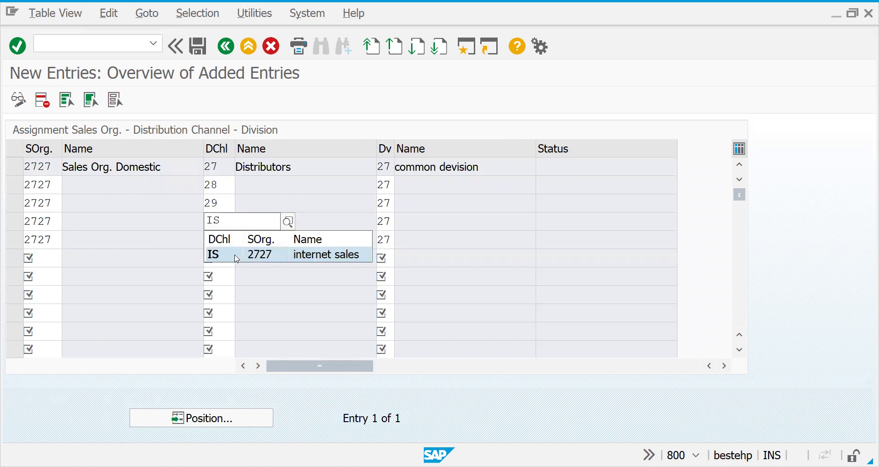
left_click(237, 254)
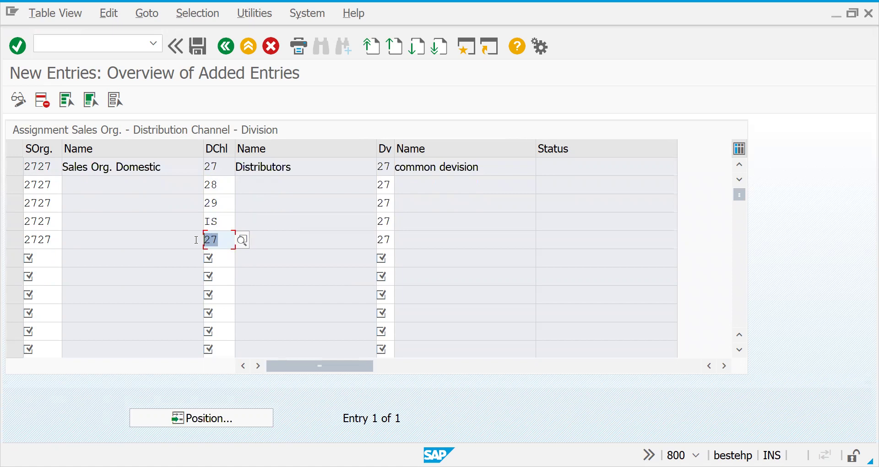
Change the fifth sales area row to sales organization 2728 with distribution channel IS and validate the entries.
type("IS")
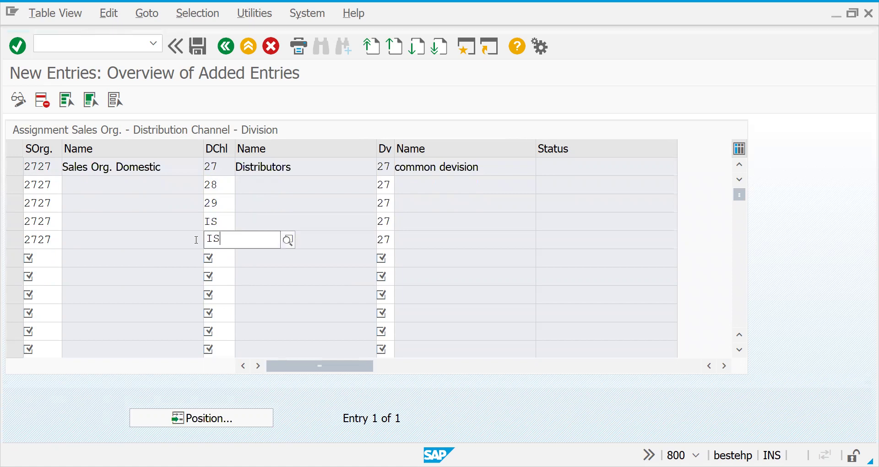
key("Escape")
left_click(50, 239)
key("BackSpace")
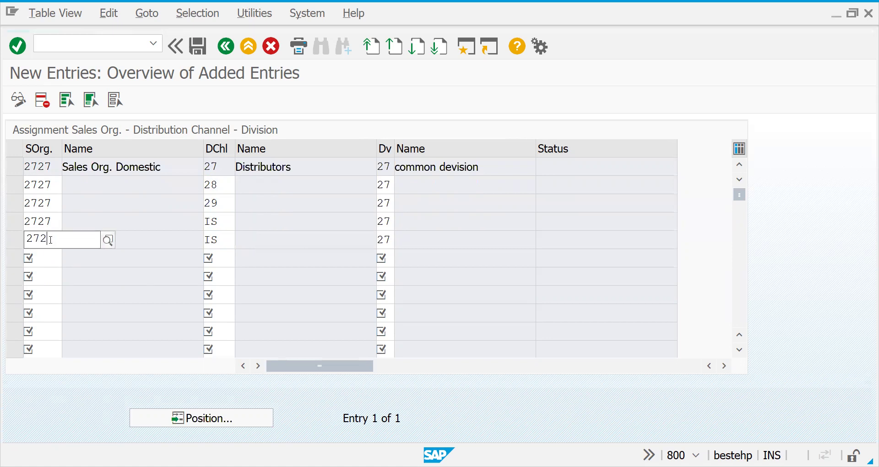
type("8")
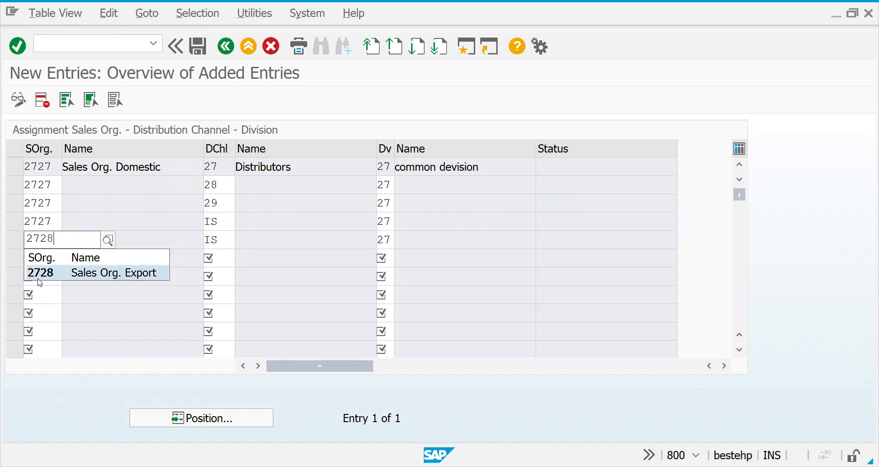
left_click(127, 272)
key("Return")
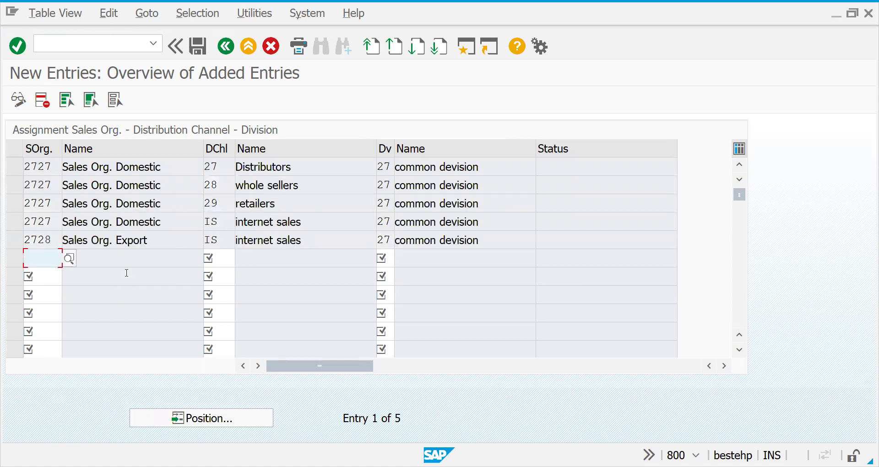
Save the sales areas to the sales settings customizing request and return to the IMG structure.
left_click(199, 54)
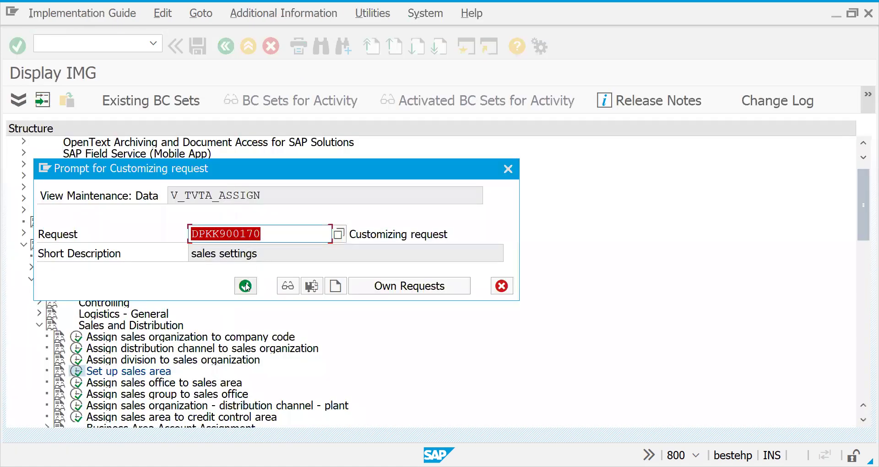
left_click(246, 286)
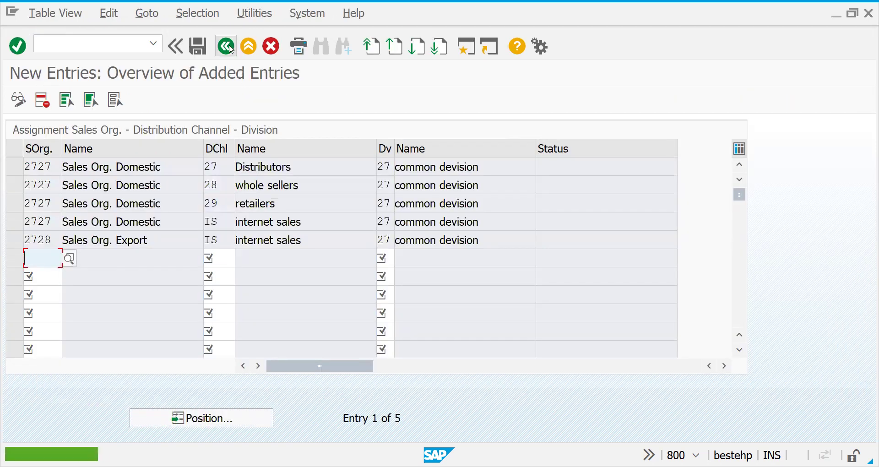
left_click(226, 46)
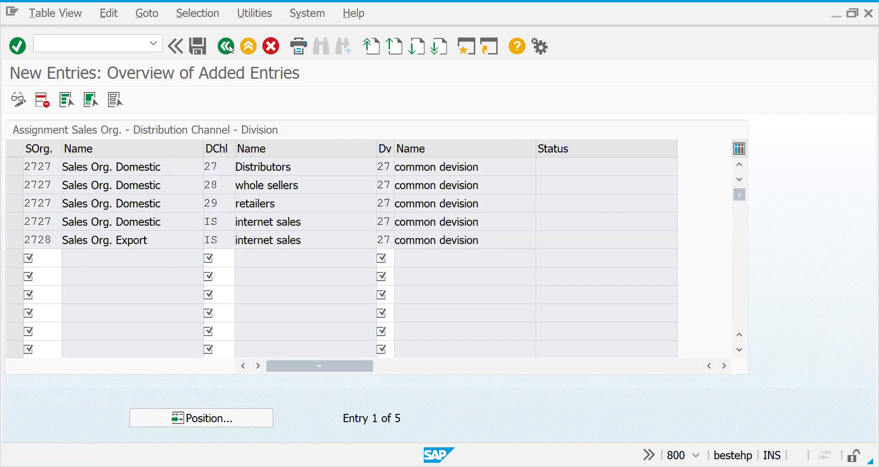
left_click(226, 47)
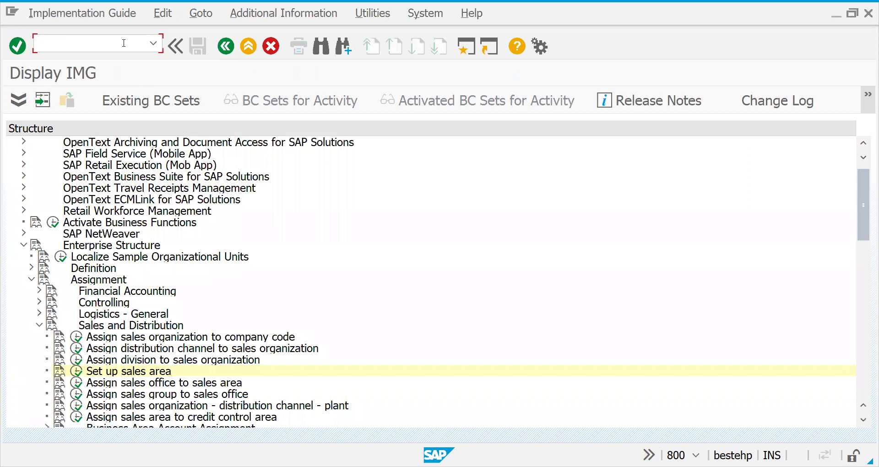
Open sales order creation with transaction VA01 and enter order type OR.
type("/NVA01")
key("Return")
type("OR")
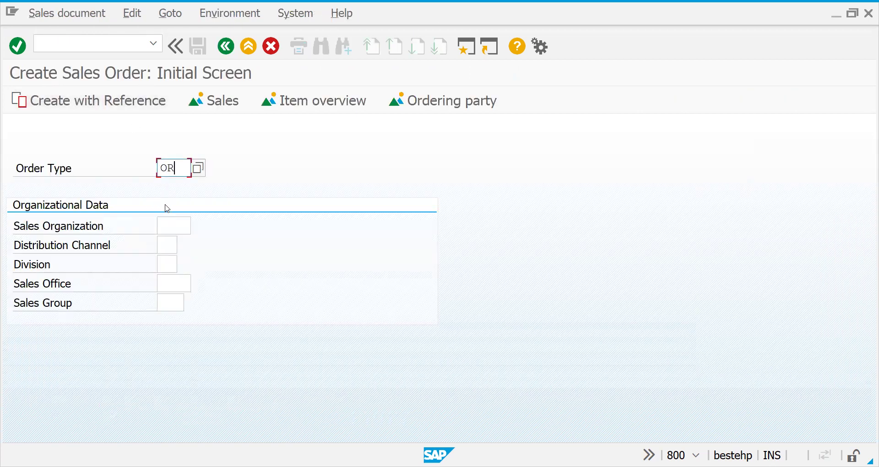
Test the order's sales area with sales organization 2727, distribution channel 29 and division 27.
left_click(173, 224)
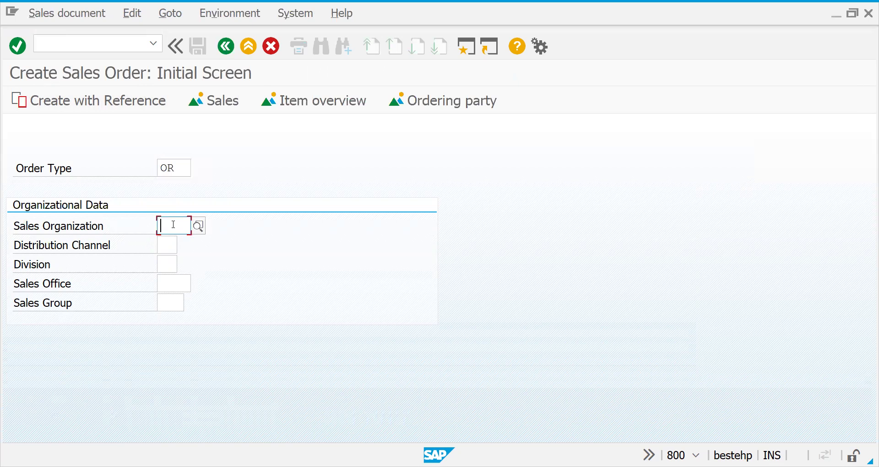
type("27")
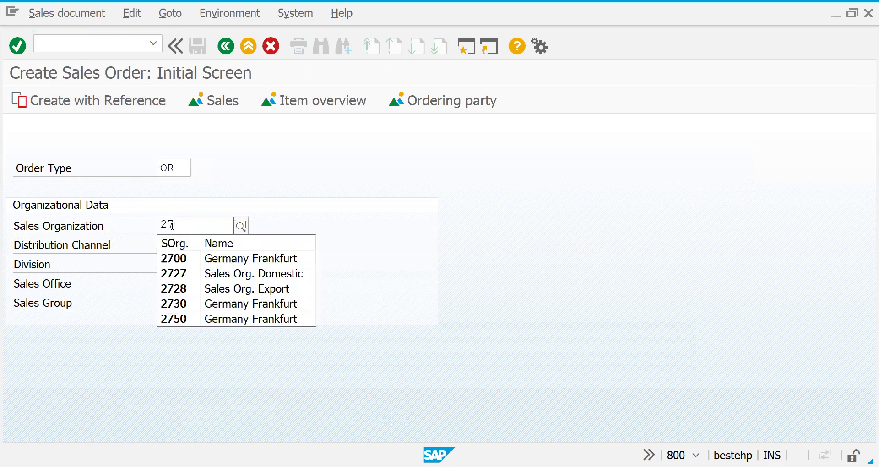
left_click(178, 274)
left_click(167, 242)
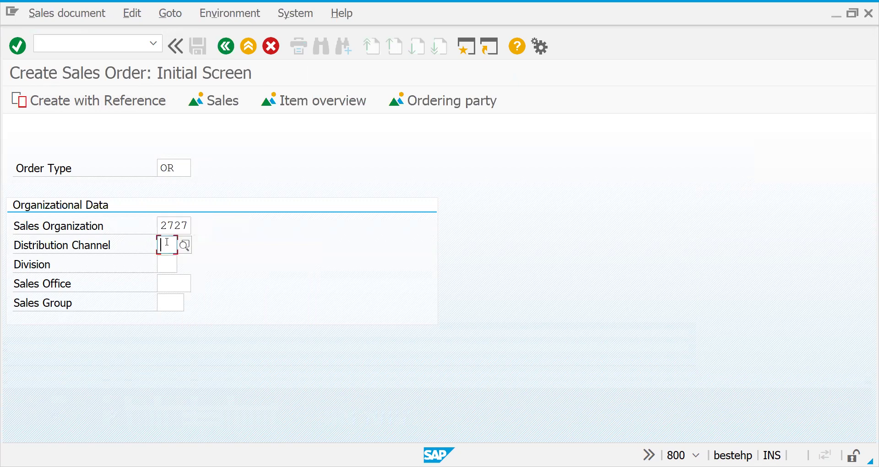
type("29")
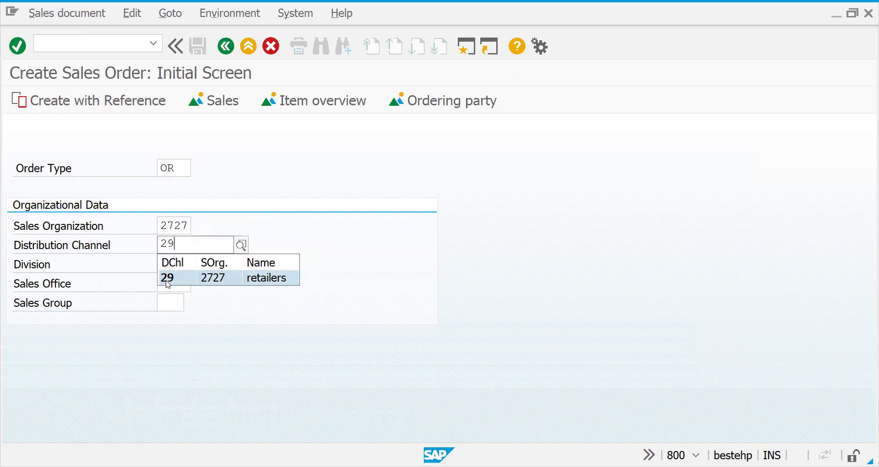
left_click(163, 266)
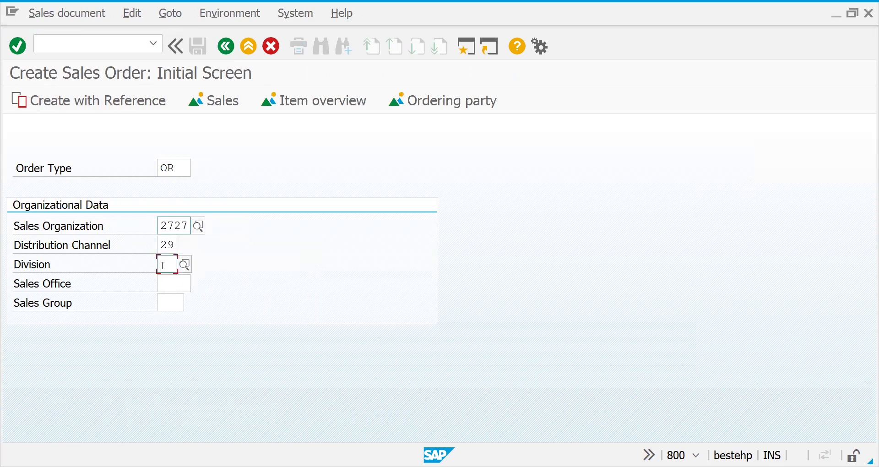
type("27")
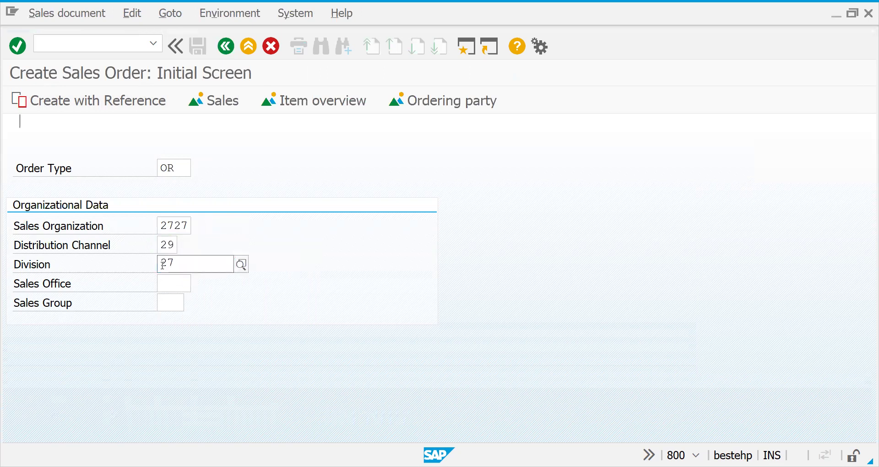
left_click(169, 297)
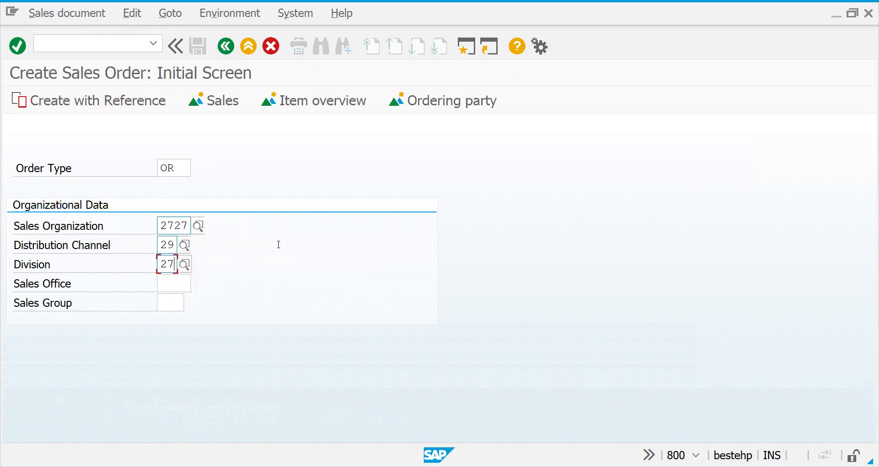
key("Return")
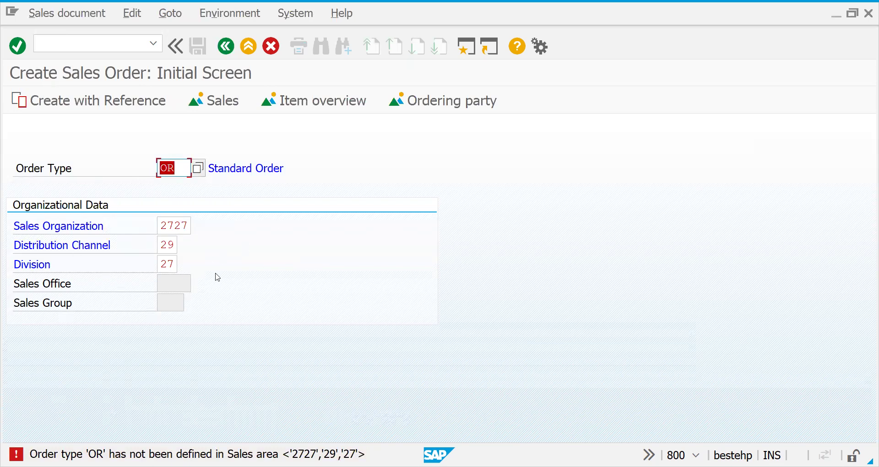
left_click(174, 226)
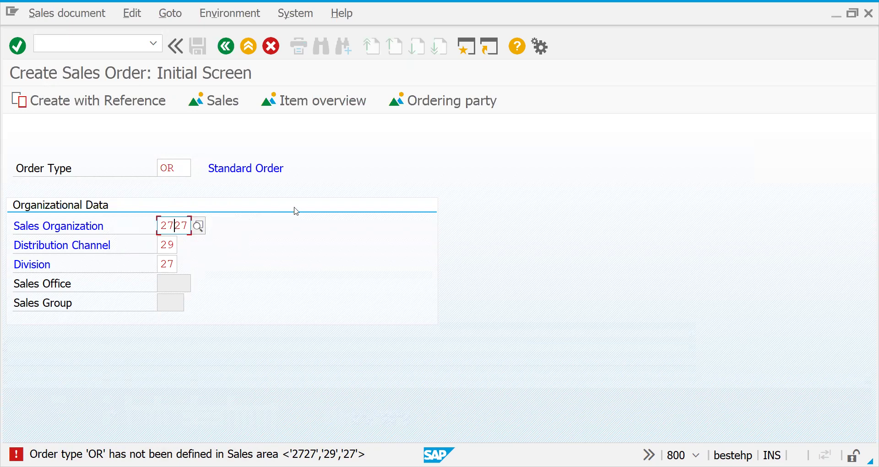
left_click(173, 250)
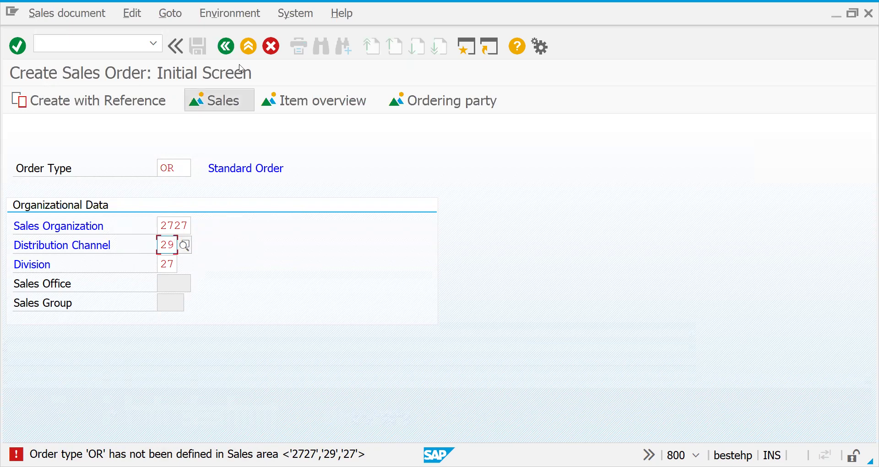
Open the SAP Reference IMG through transaction SPRO and expand Enterprise Structure to the Sales and Distribution assignment activities.
left_click(99, 43)
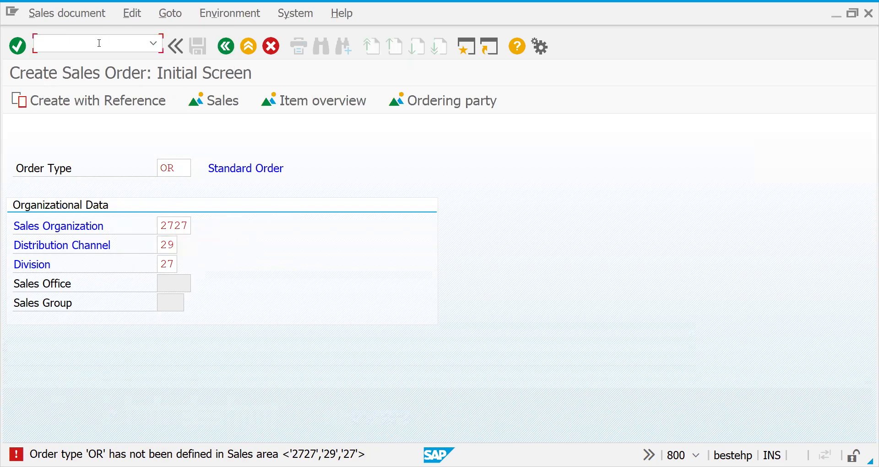
type("/NSPRO")
key("Return")
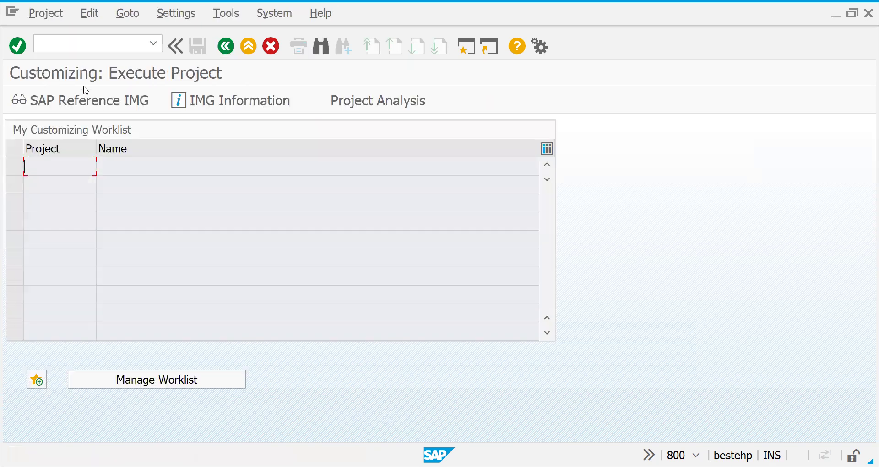
left_click(86, 101)
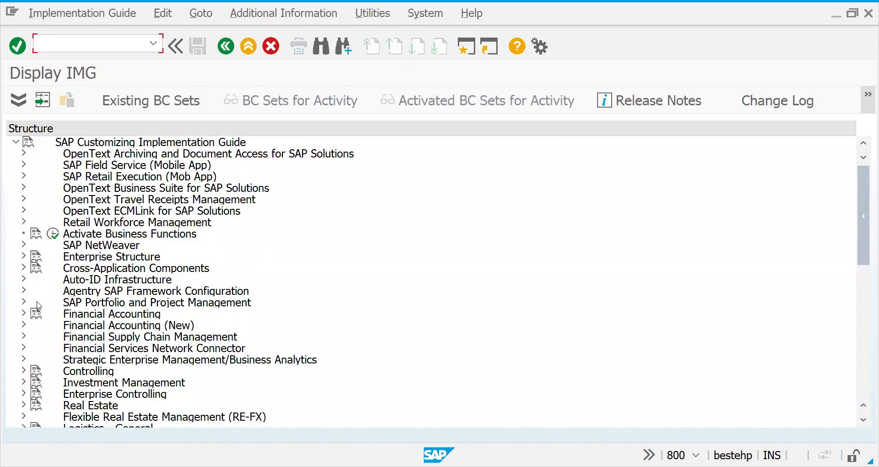
left_click(22, 257)
left_click(82, 280)
left_click(32, 292)
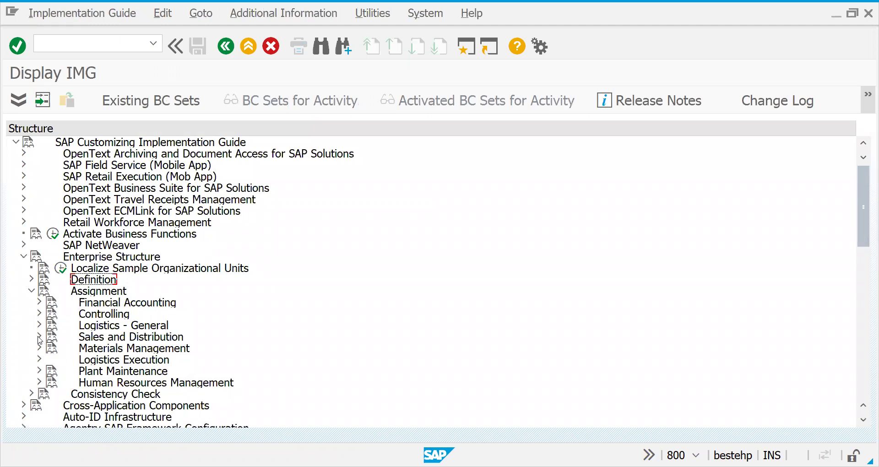
left_click(39, 338)
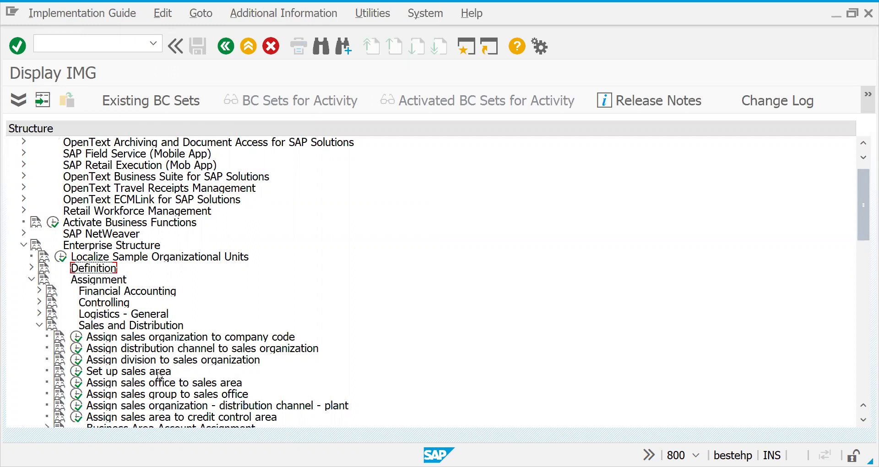
Create a sales office to sales area assignment for sales organization 2727, distribution channel 27, division 27 and sales office 2727.
left_click(77, 382)
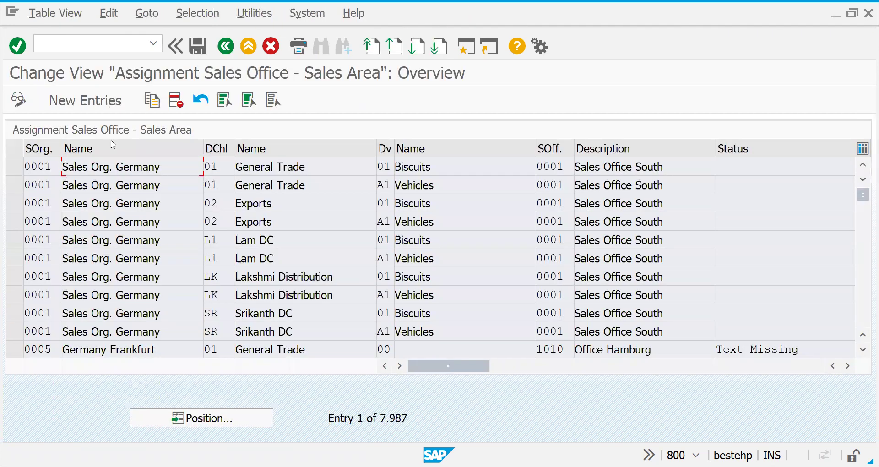
left_click(92, 101)
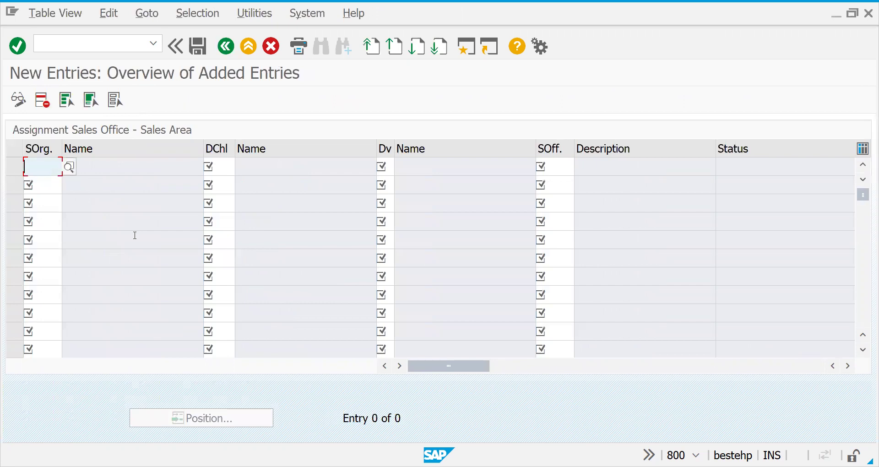
type("2727")
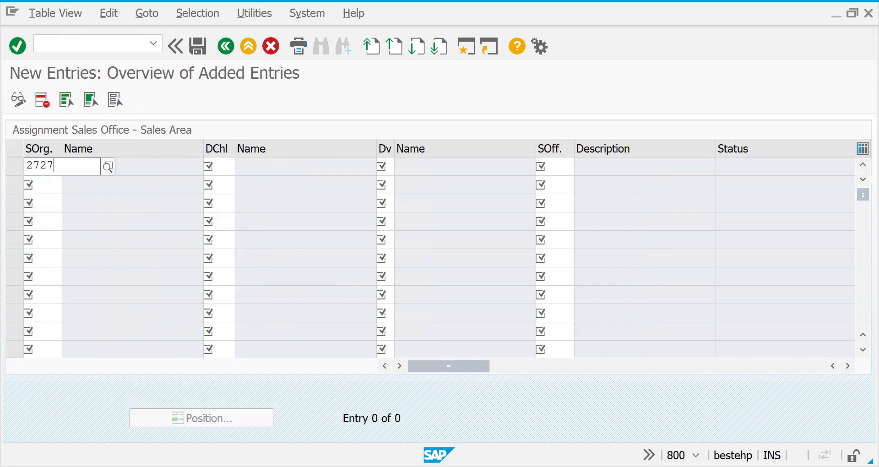
key("Tab")
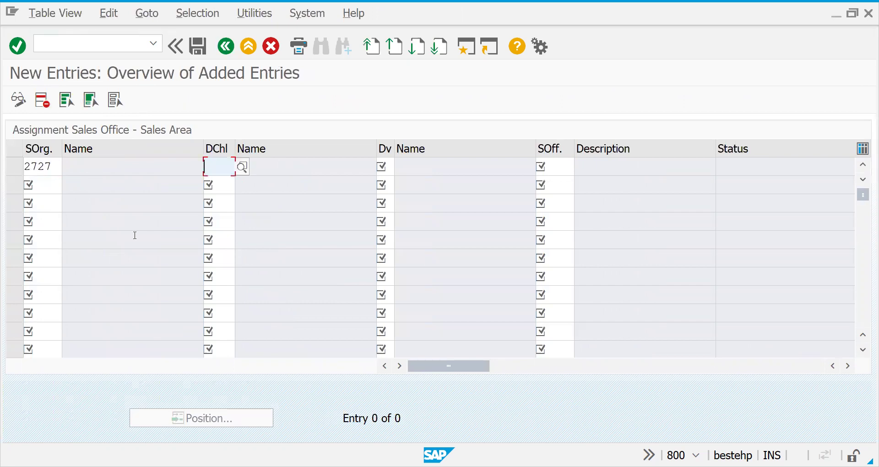
type("27")
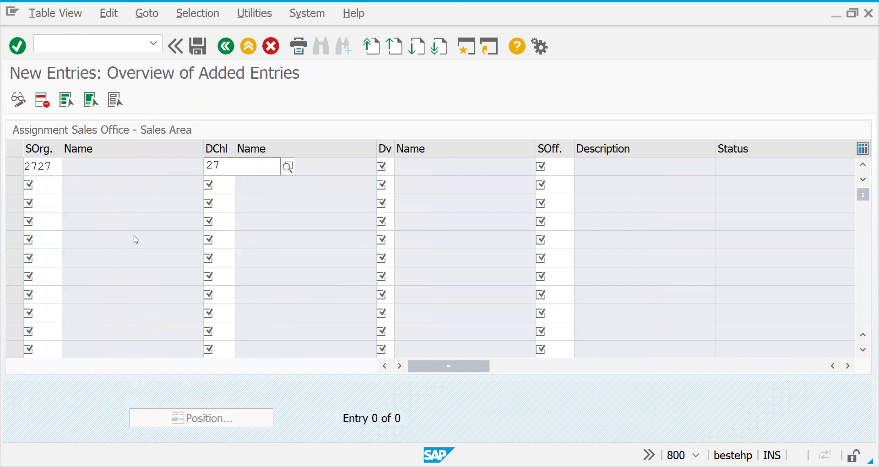
key("Tab")
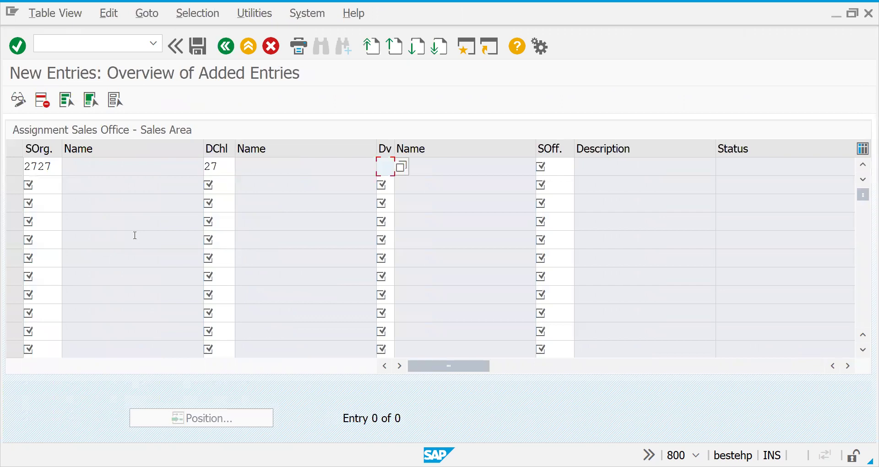
type("27")
key("Tab")
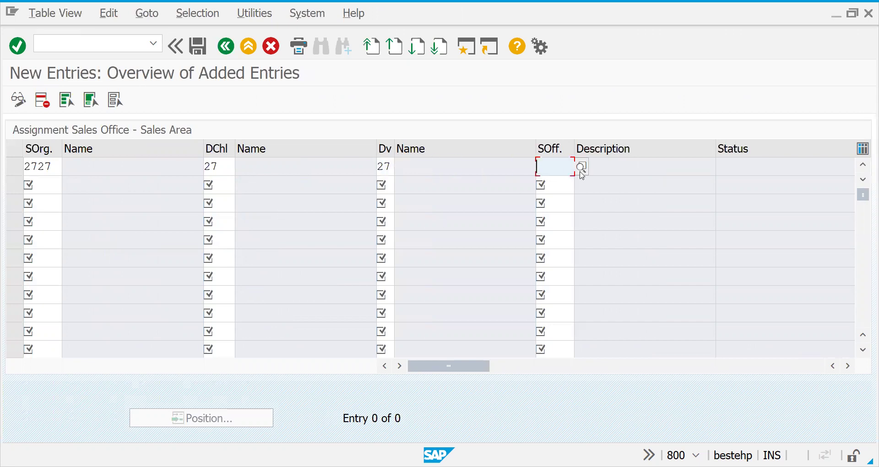
type("2")
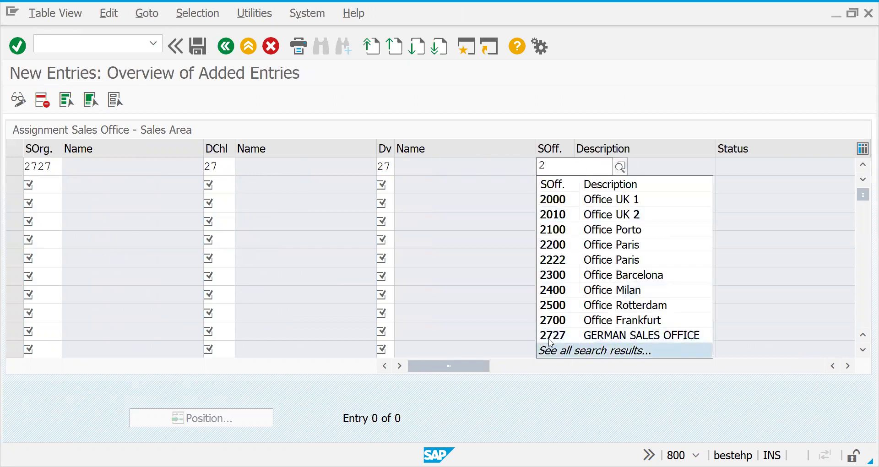
left_click(550, 339)
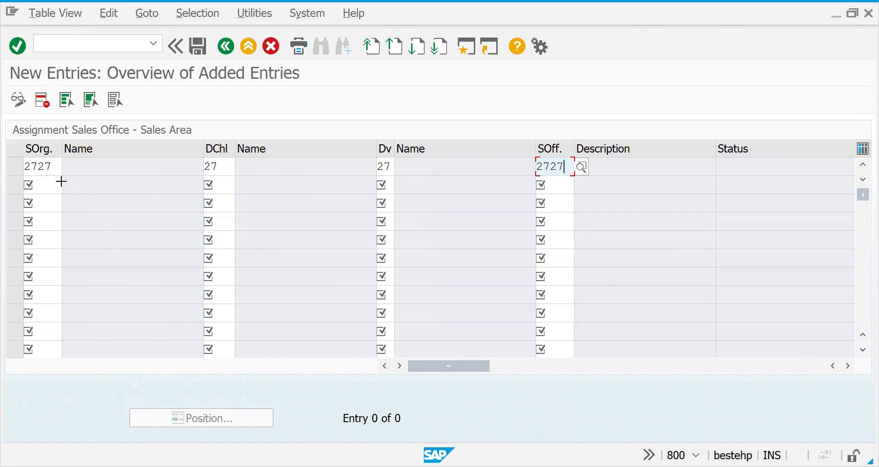
Copy the first assignment entry into the next three rows.
key("ctrl+y")
left_click_drag(28, 166, 566, 172)
key("ctrl+c")
left_click(54, 184)
key("ctrl+v")
left_click(49, 207)
key("ctrl+v")
left_click(48, 227)
key("ctrl+v")
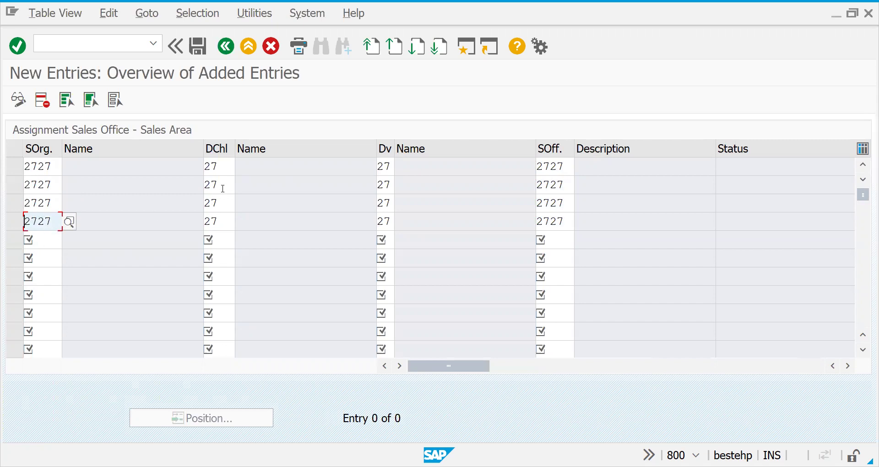
Set the distribution channels of the three copied entries to 28, 29 and IS.
left_click_drag(223, 188, 213, 187)
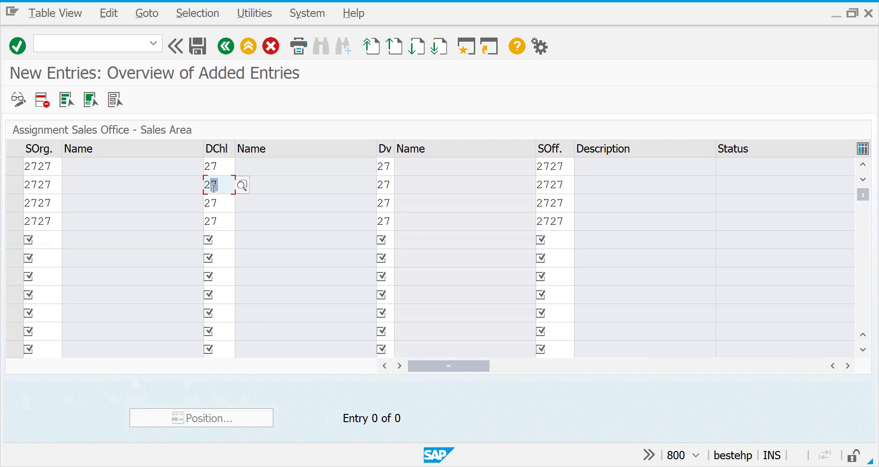
type("8")
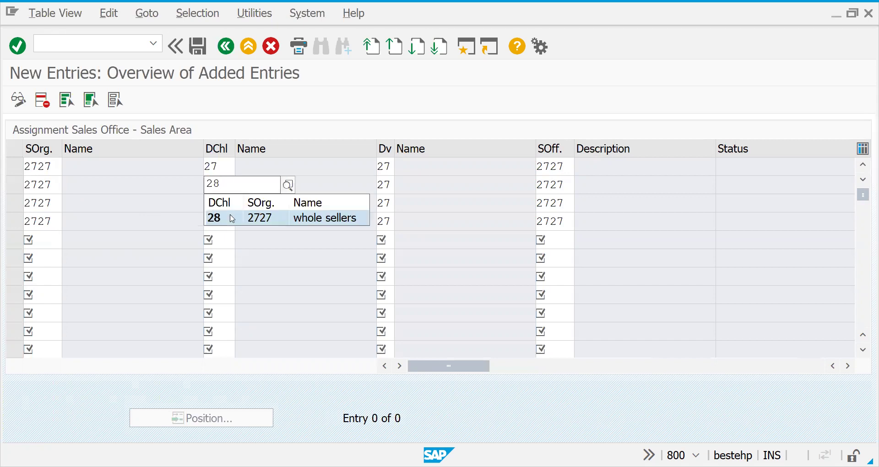
left_click(224, 202)
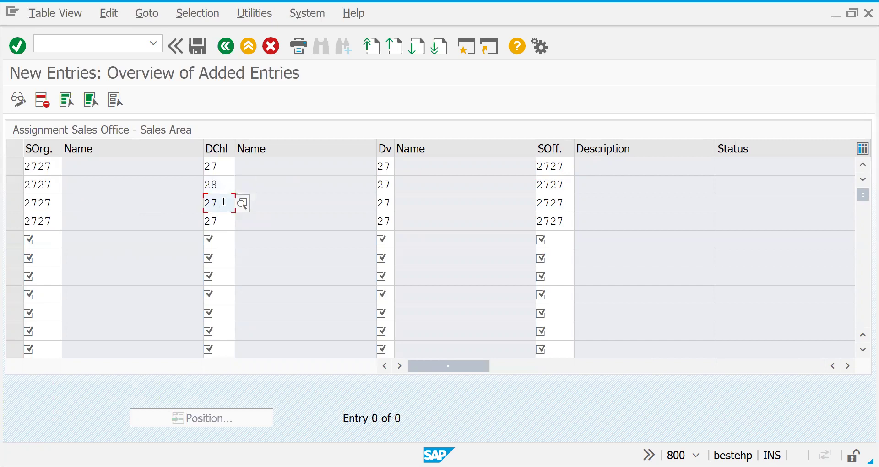
key("BackSpace")
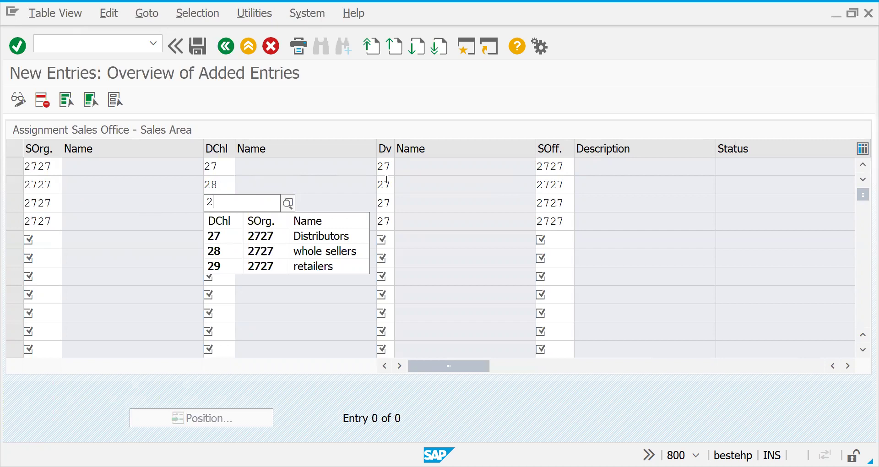
type("9")
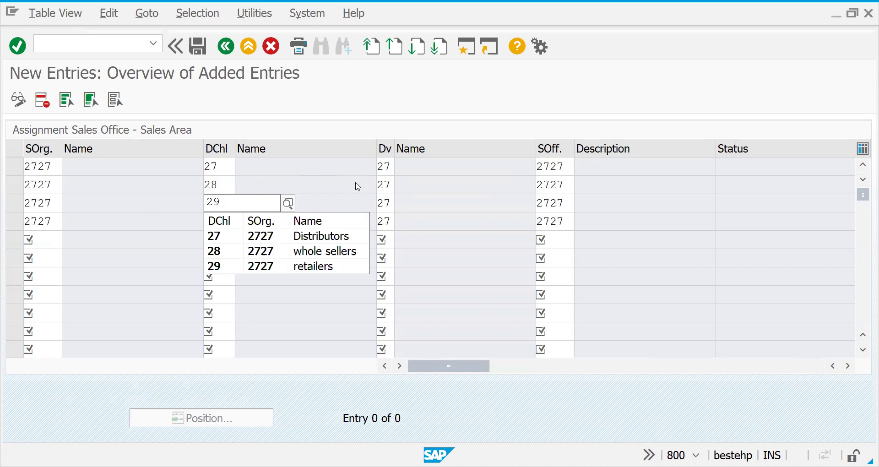
left_click(223, 218)
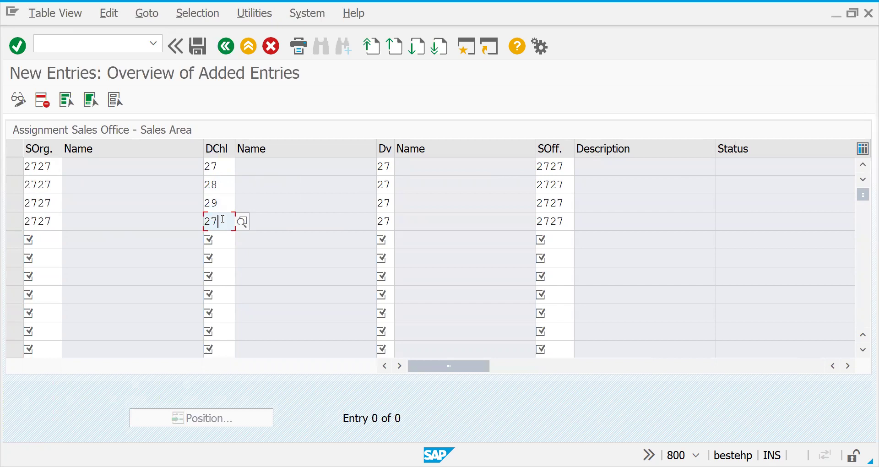
key("BackSpace")
key("BackSpace")
type("IS")
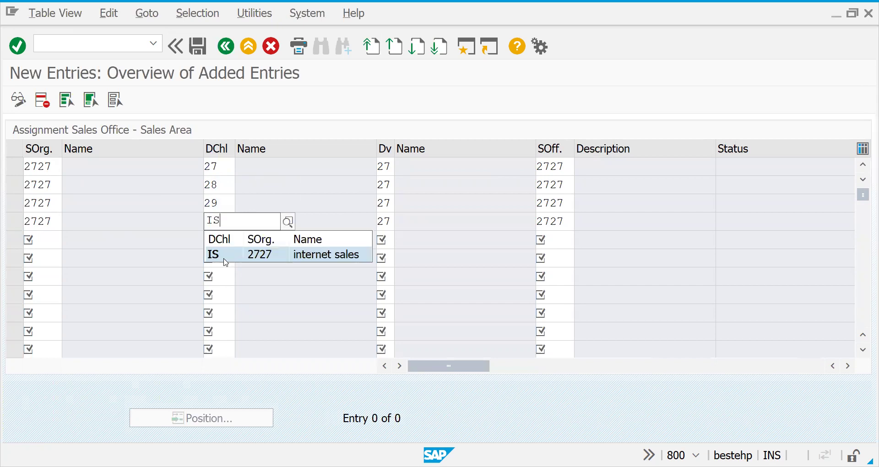
left_click(226, 262)
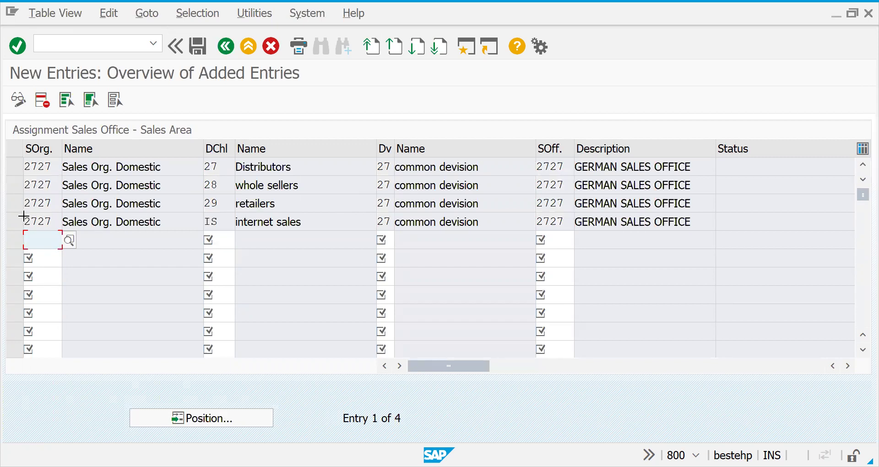
Copy the internet sales entry into the next row and set its sales organization to 2728.
key("ctrl+y")
left_click_drag(50, 218, 555, 226)
key("ctrl+c")
key("ctrl+v")
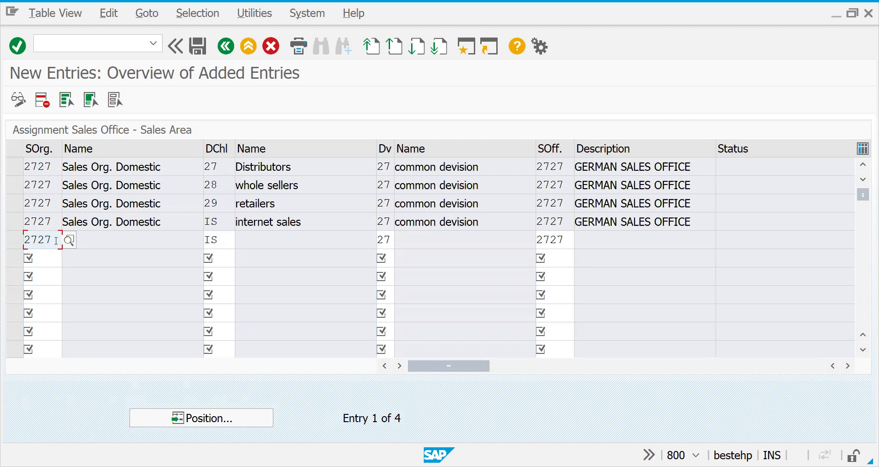
left_click(56, 240)
key("BackSpace")
type("8")
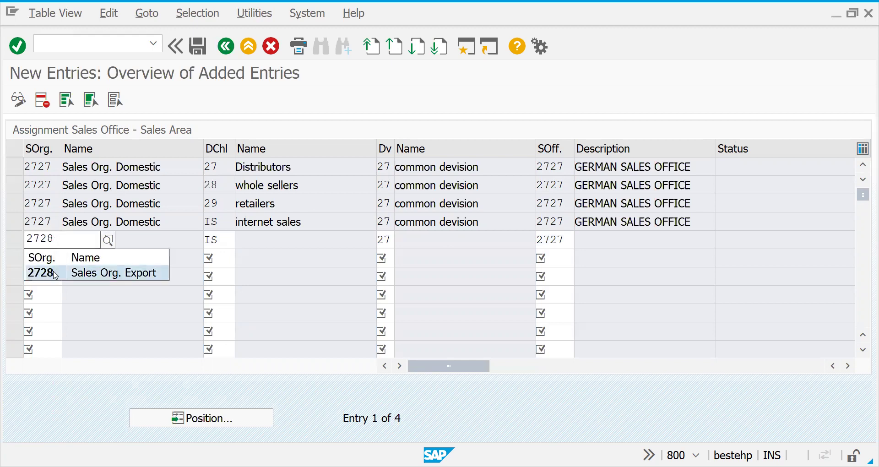
left_click(55, 273)
key("Return")
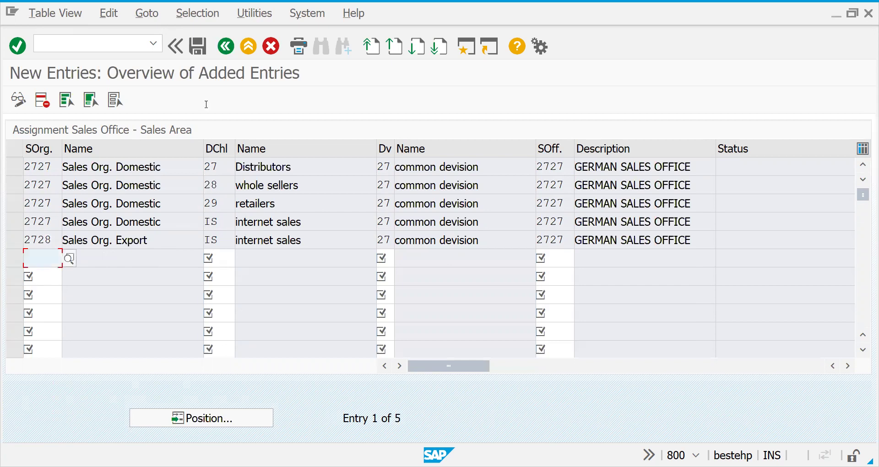
Save the sales office assignments to the sales settings customizing request and return to the IMG structure.
left_click(199, 46)
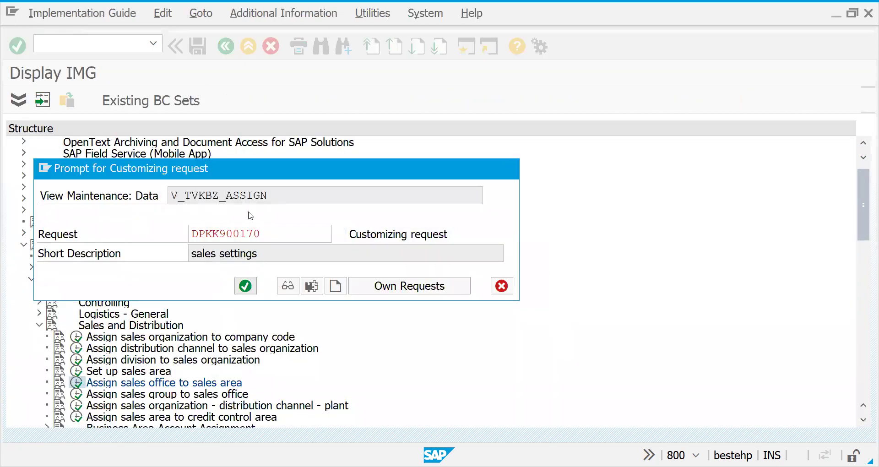
key("Return")
key("F3")
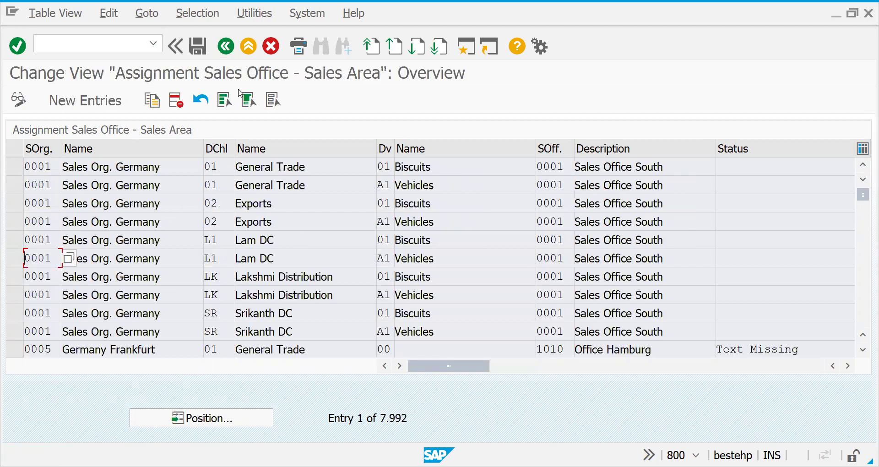
left_click(225, 45)
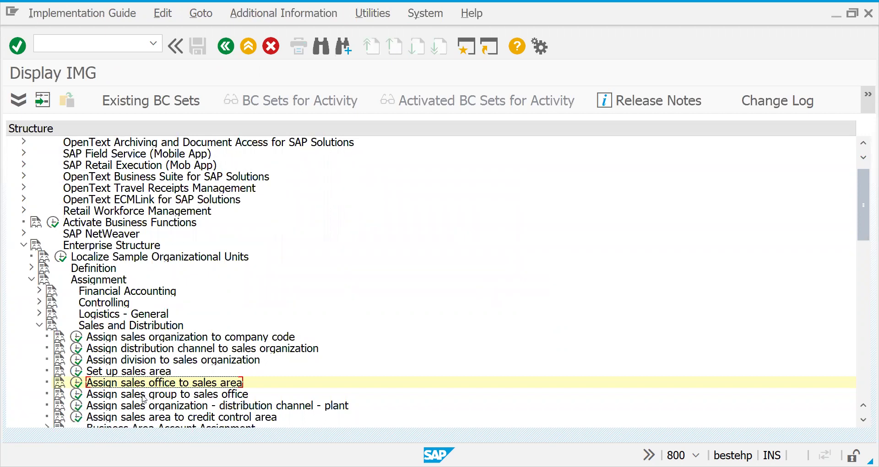
Start a new sales group to sales office assignment entry with sales office 2727.
left_click(77, 393)
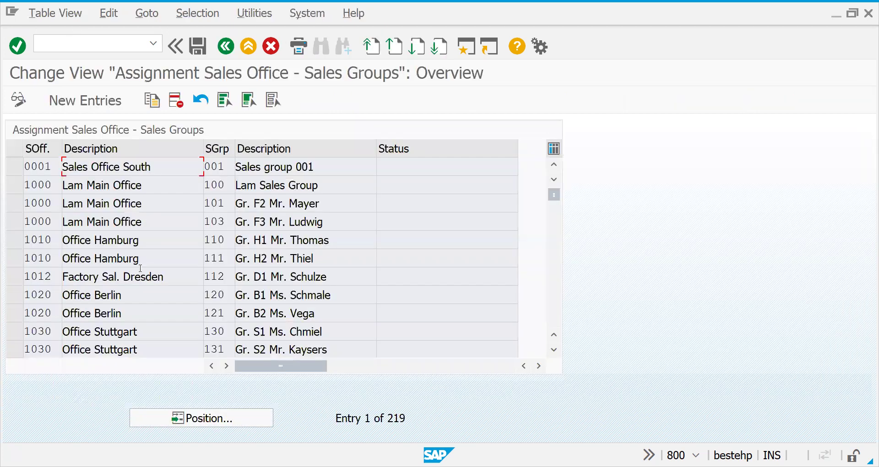
left_click(85, 101)
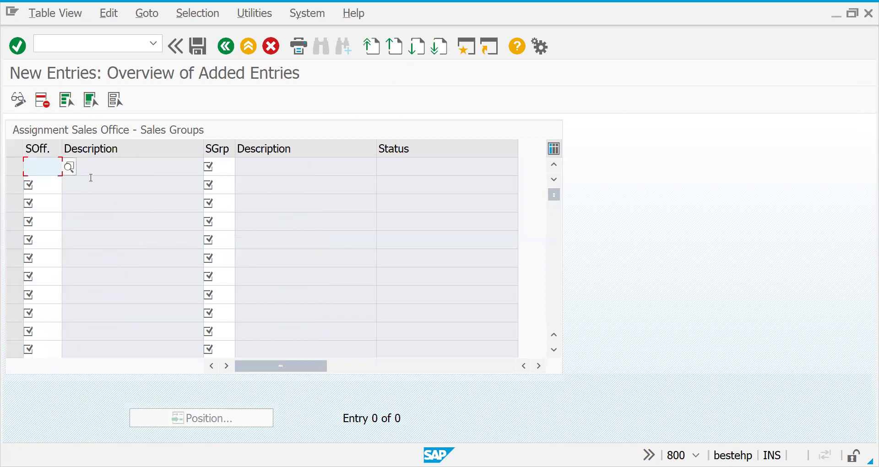
type("2727")
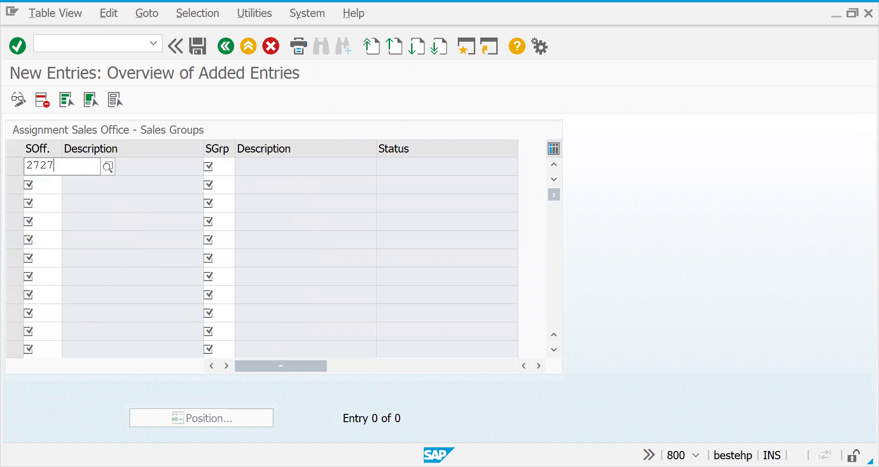
key("Tab")
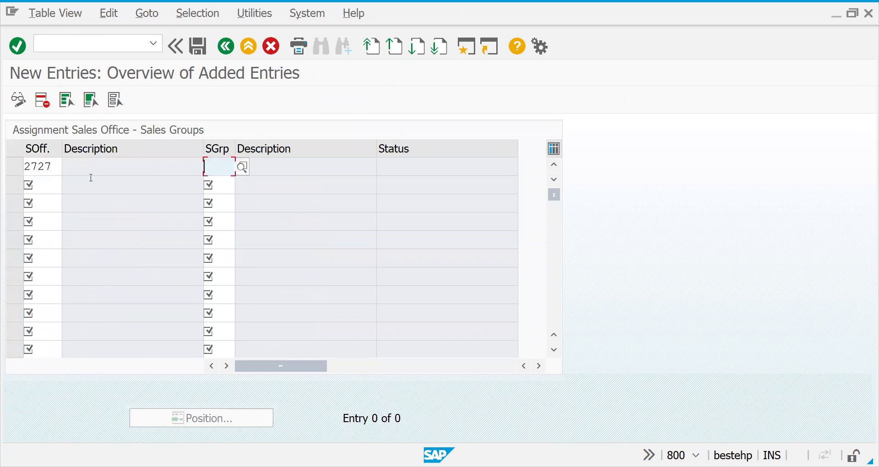
Look up and assign the sales group 27S, FOODS SALES FORCE, to sales office 2727.
left_click(242, 167)
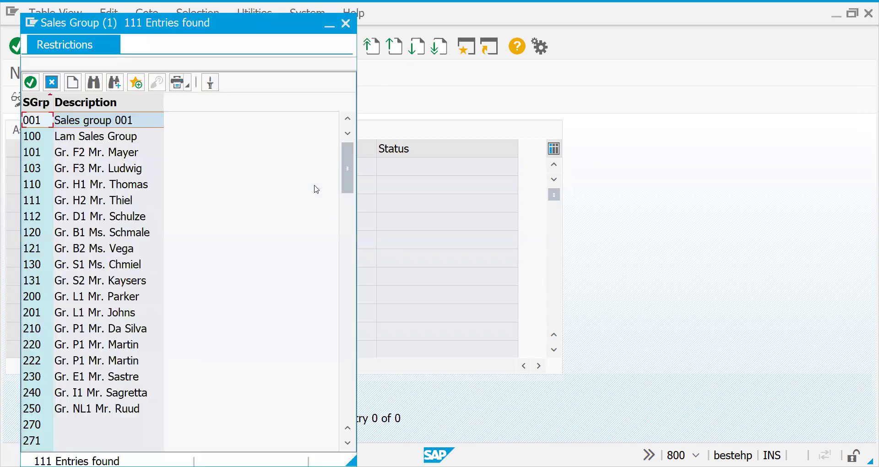
left_click_drag(347, 174, 335, 402)
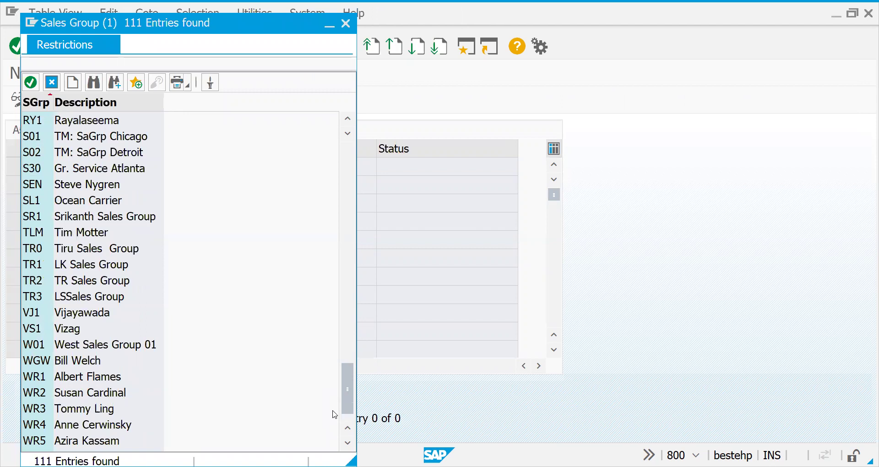
left_click(84, 439)
key("Up")
key("Up")
key("Up")
key("Up")
key("Up")
key("Up")
key("Up")
key("Up")
key("Up")
key("Up")
key("Up")
key("Up")
key("Up")
key("Up")
key("Up")
key("Up")
key("Up")
key("Up")
key("Up")
key("Up")
key("Up")
key("Up")
key("Up")
key("Up")
key("Up")
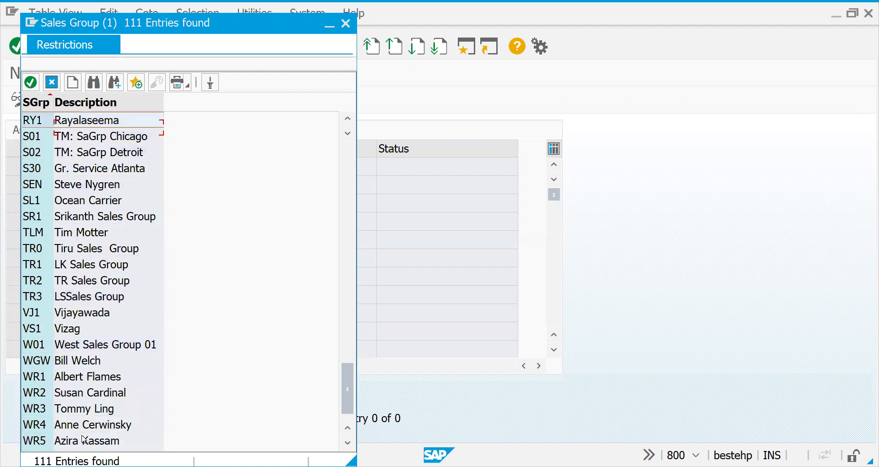
key("Up")
key("Up")
key("Up")
key("Up")
key("Up")
key("Up")
key("Up")
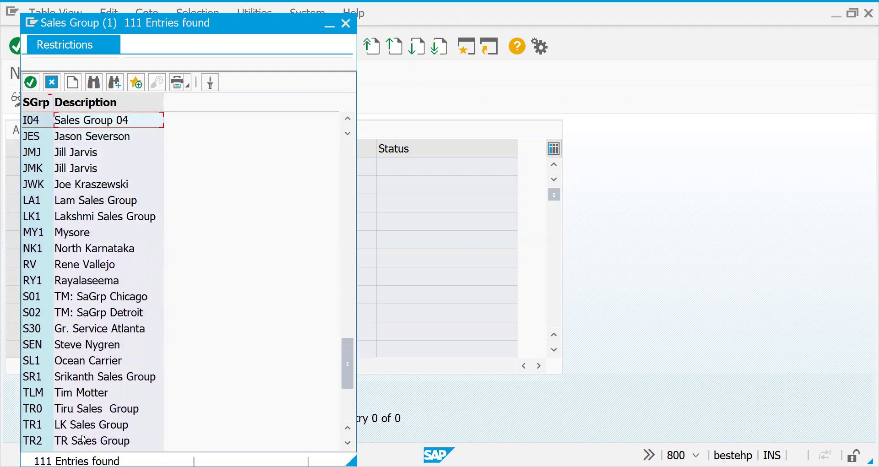
key("Up")
key("Up")
key("Up")
key("Up")
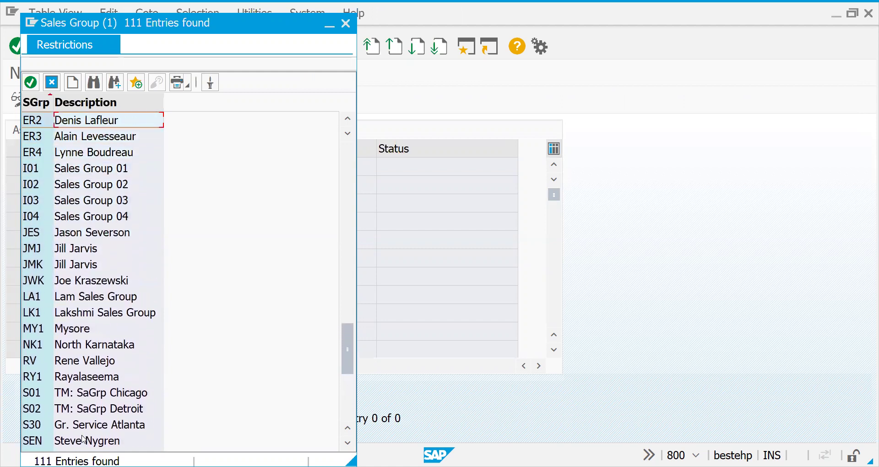
key("Up")
key("Up")
key("Up")
key("Up")
key("Up")
key("Up")
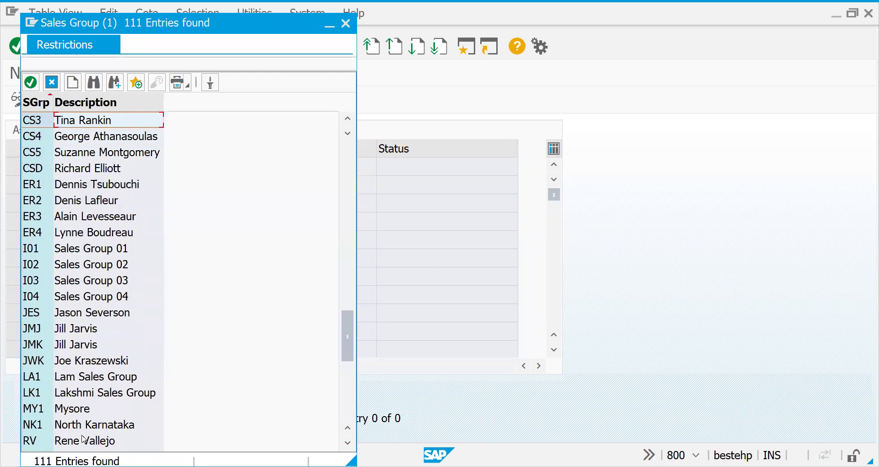
key("Up")
key("Up")
key("Up")
key("Up")
key("Up")
key("Up")
key("Up")
key("Up")
key("Up")
key("Up")
key("Up")
key("Up")
key("Up")
key("Up")
key("Up")
key("Up")
key("Up")
key("Up")
key("Up")
key("Up")
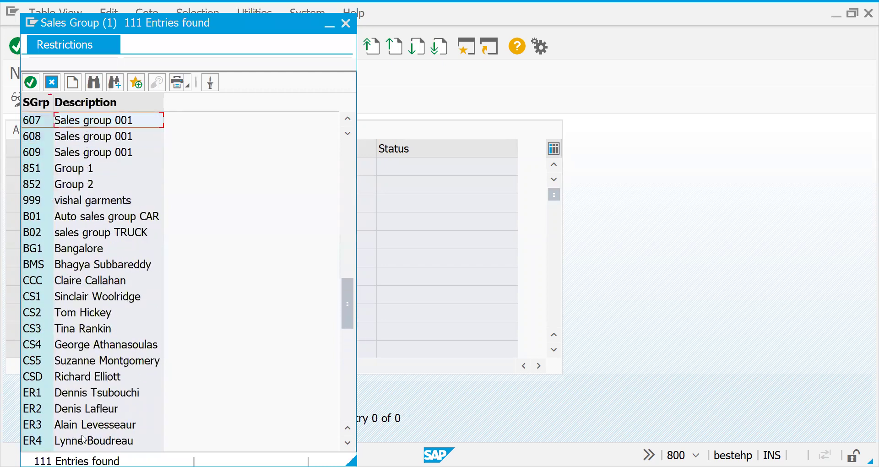
key("Up")
key("Up")
key("Up")
key("Up")
key("Up")
key("Up")
key("Up")
key("Up")
key("Up")
key("Up")
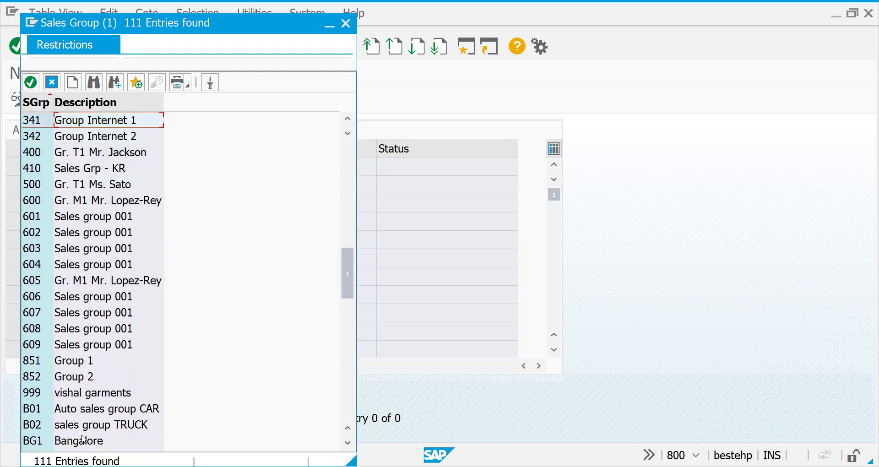
key("Up")
key("Up")
key("Up")
key("Up")
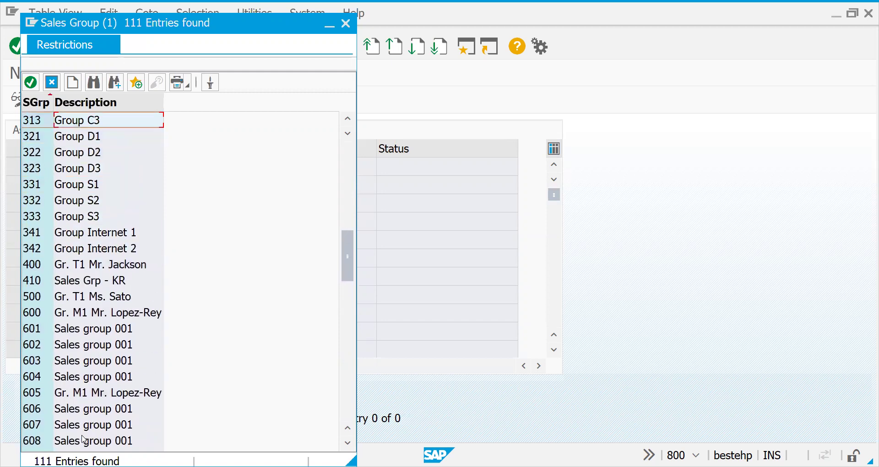
key("Up")
key("Up")
key("Up")
key("Up")
key("Up")
key("Up")
key("Up")
key("Up")
key("Up")
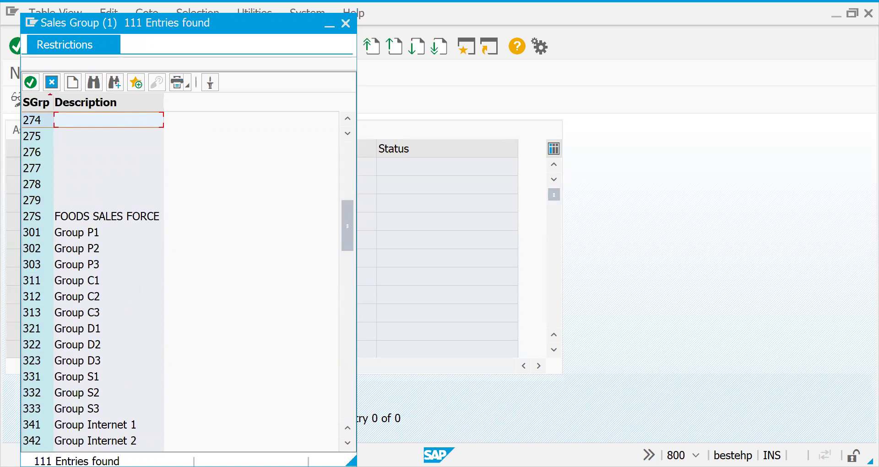
left_click(113, 217)
double_click(113, 217)
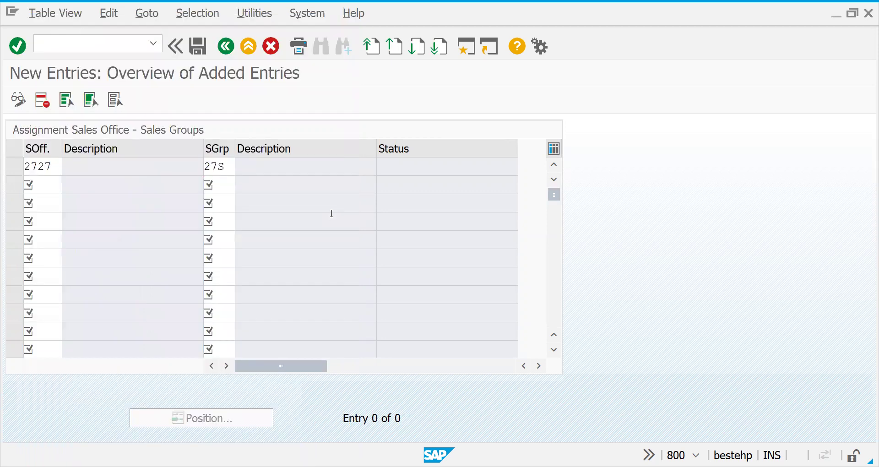
key("Return")
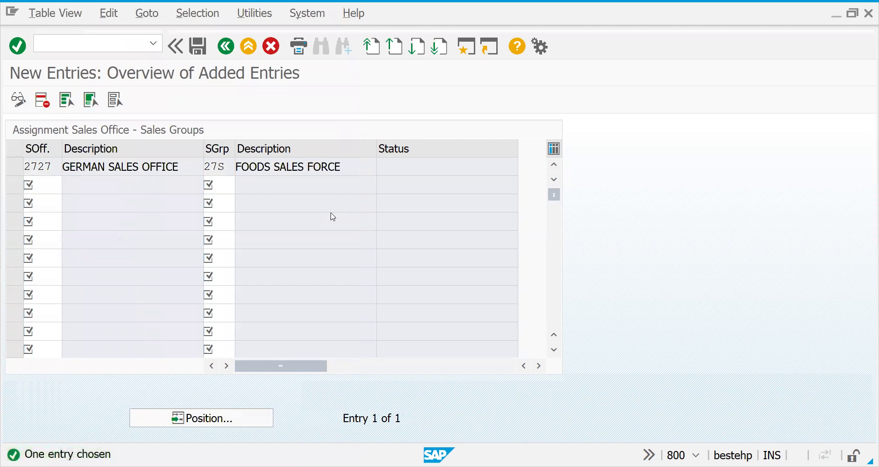
Save the sales group assignment and return to the IMG structure.
key("ctrl+s")
key("Return")
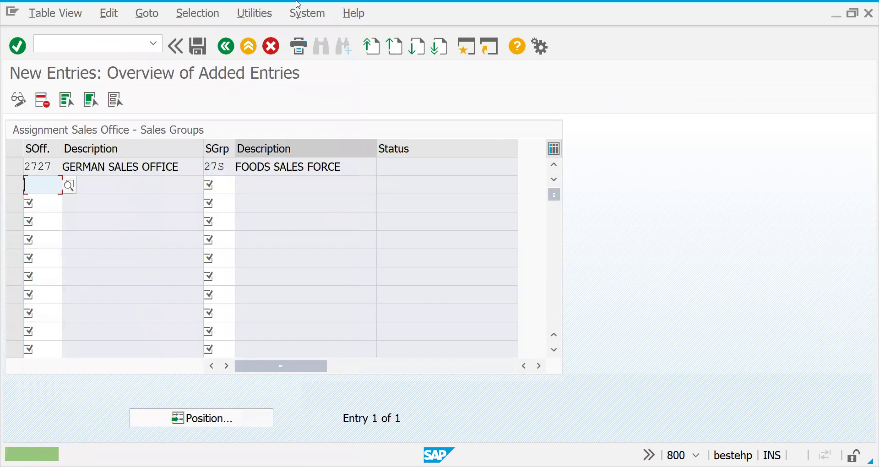
left_click(227, 48)
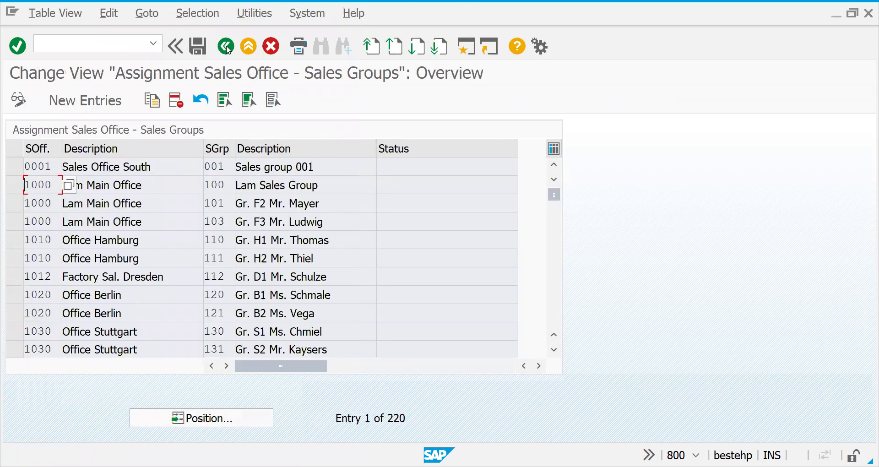
left_click(226, 47)
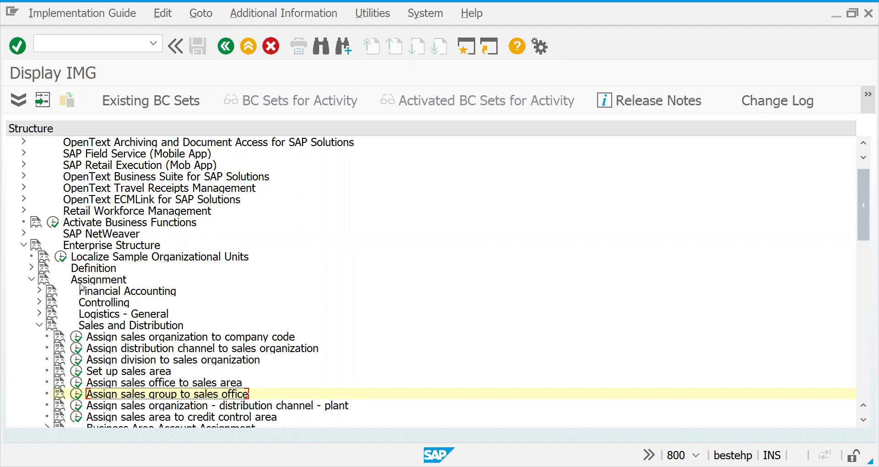
Collapse the Sales and Distribution, Assignment and Enterprise Structure nodes in the IMG tree.
left_click(38, 326)
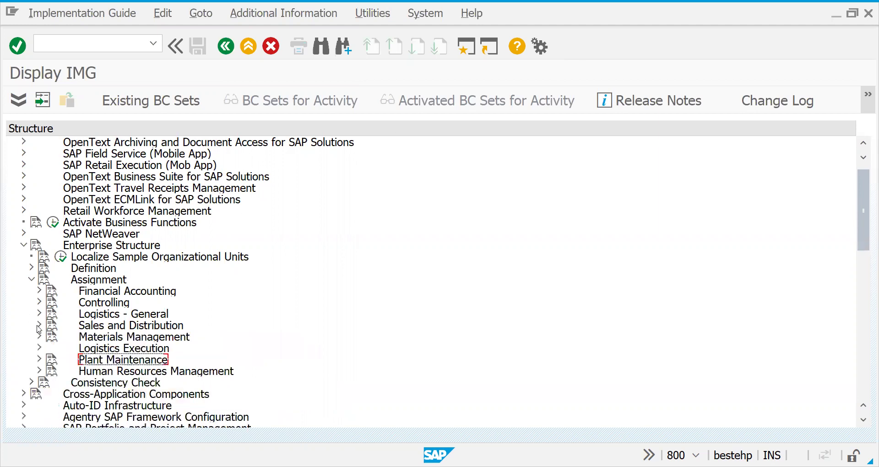
left_click(31, 280)
left_click(23, 246)
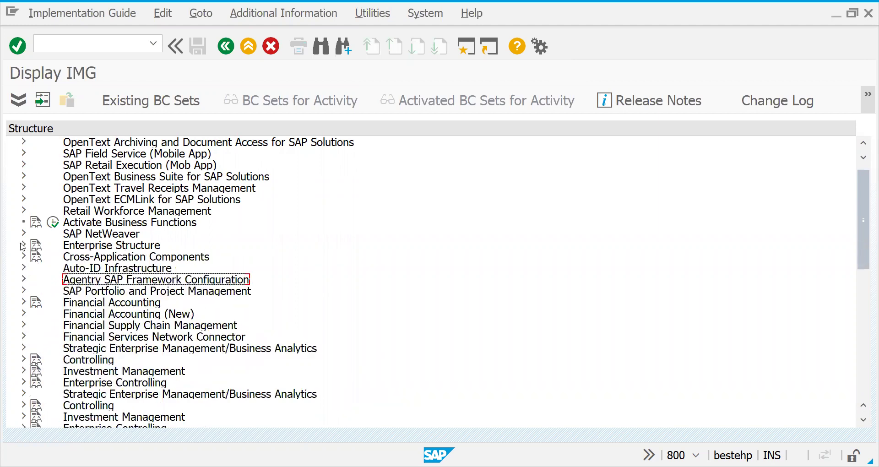